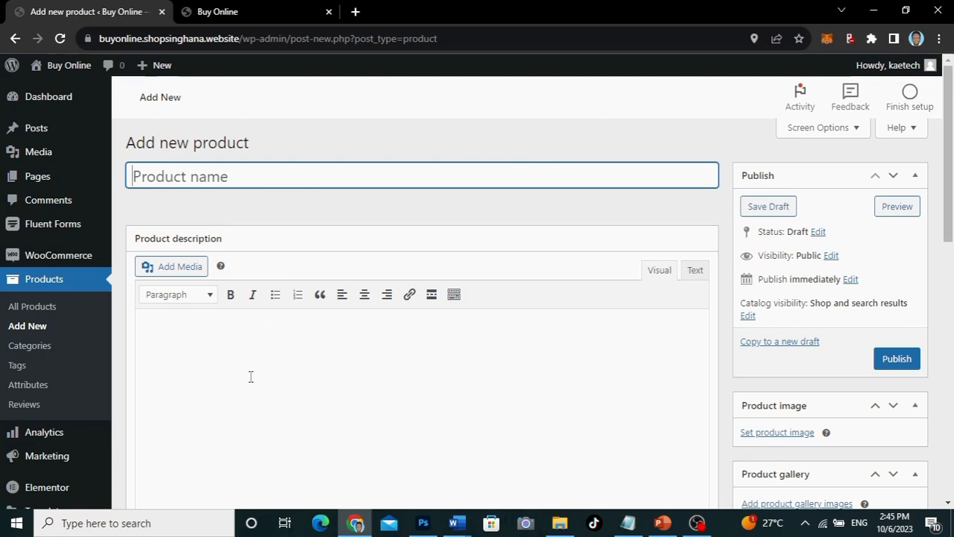
Step: Name the new product 'Samsung 42" TV'
scroll(248, 377, down, 5)
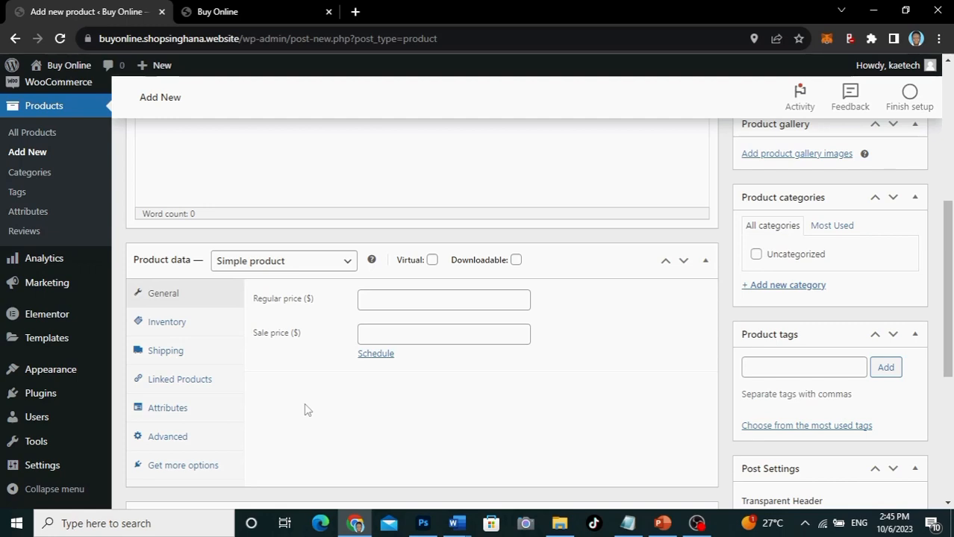
scroll(305, 407, up, 7)
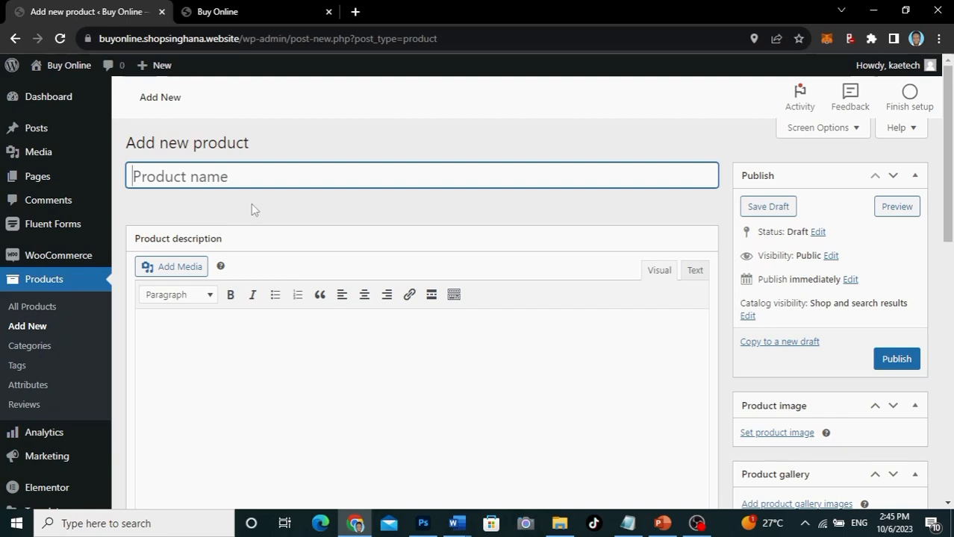
text(Samsung TV)
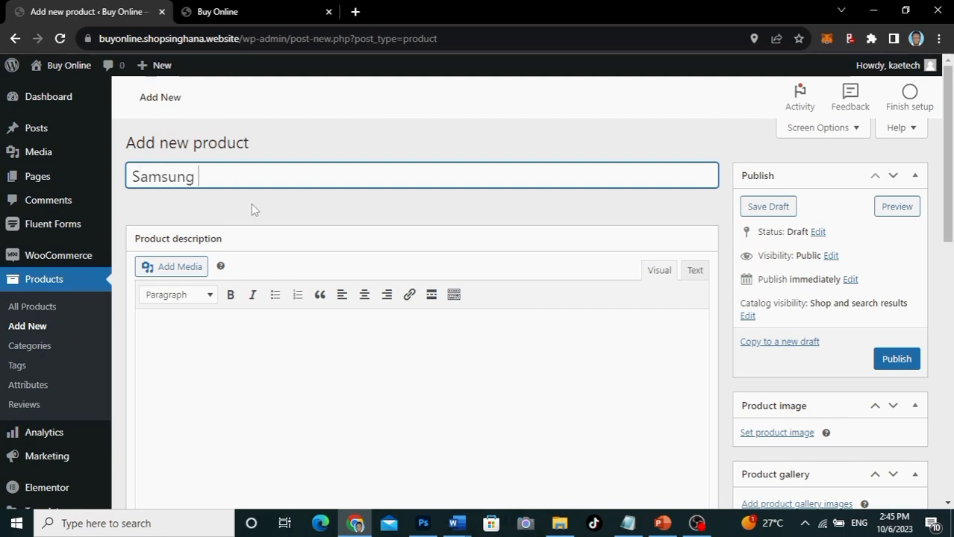
key(Left)
key(Left)
text(42")
Step: Scroll through the product form, then open a new browser tab
scroll(377, 222, down, 1)
scroll(377, 223, down, 1)
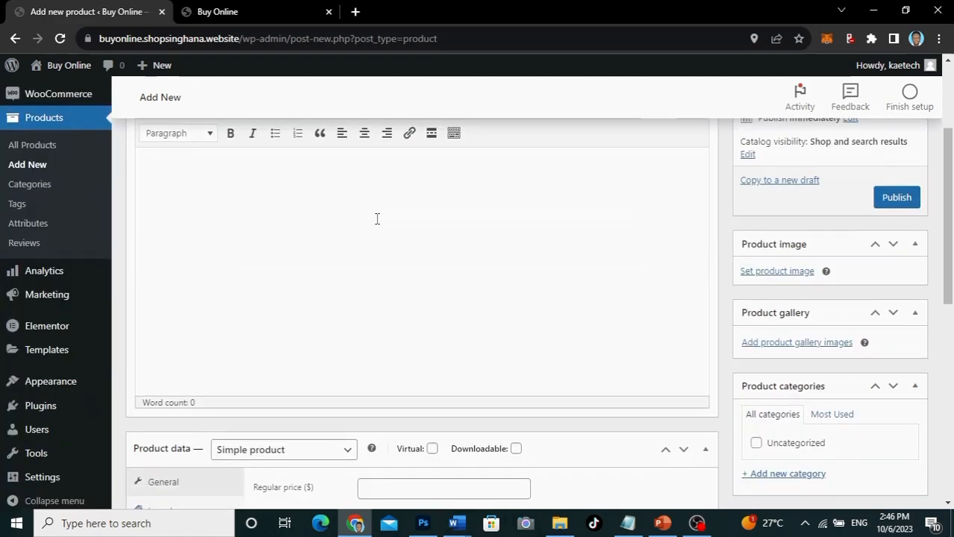
scroll(377, 217, up, 2)
scroll(377, 218, down, 1)
scroll(377, 221, down, 1)
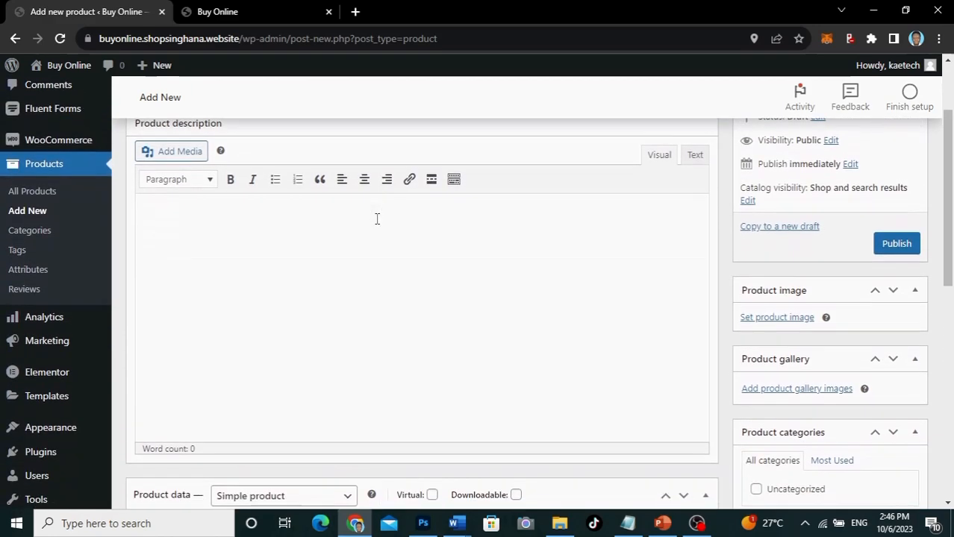
scroll(366, 222, up, 2)
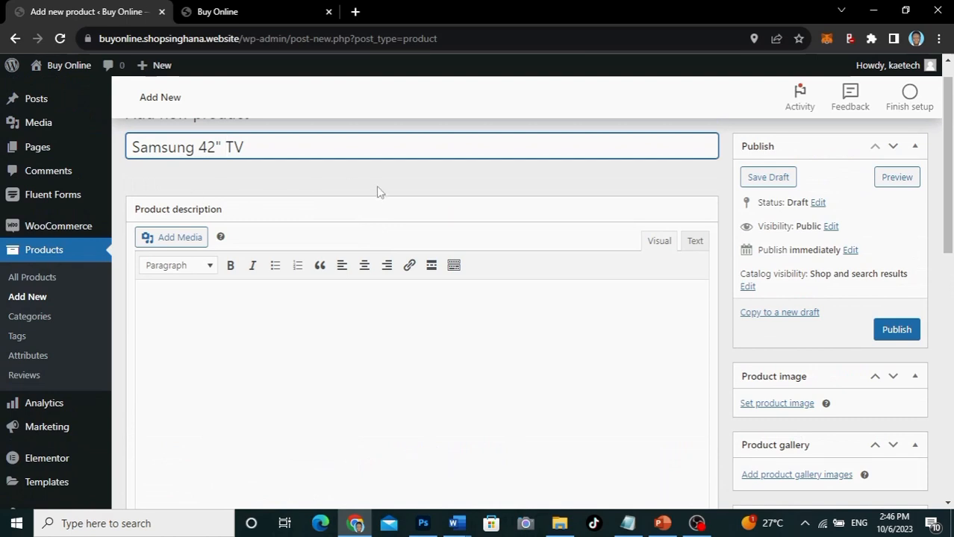
scroll(374, 243, down, 2)
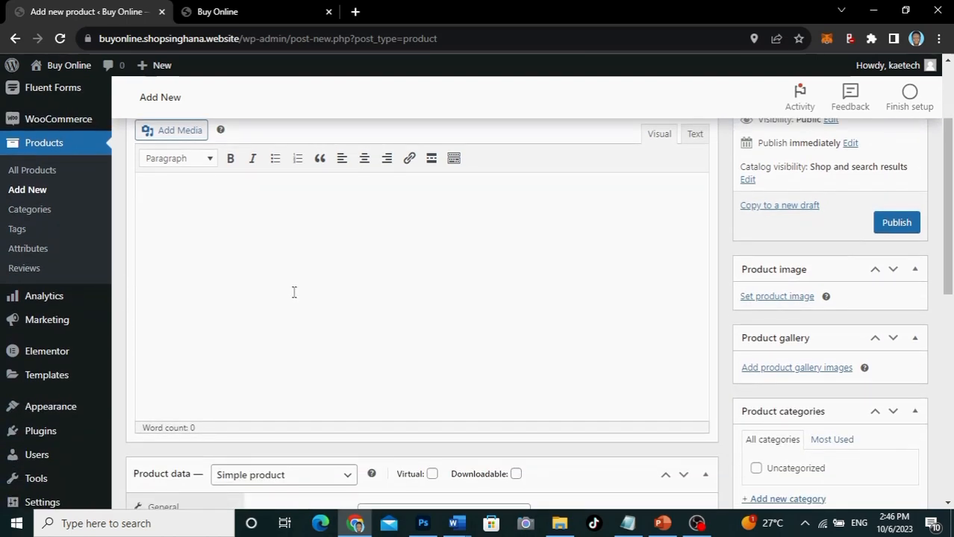
scroll(294, 292, up, 1)
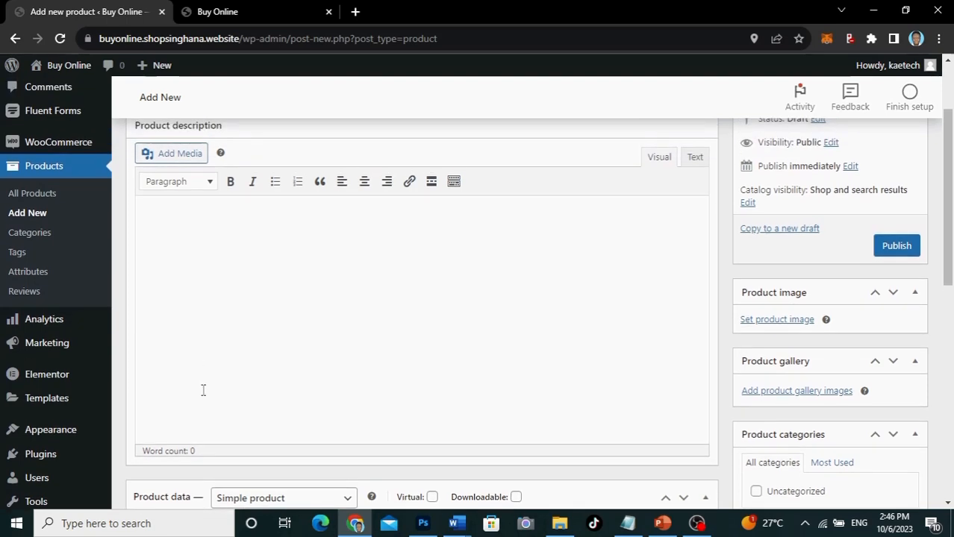
scroll(202, 390, down, 7)
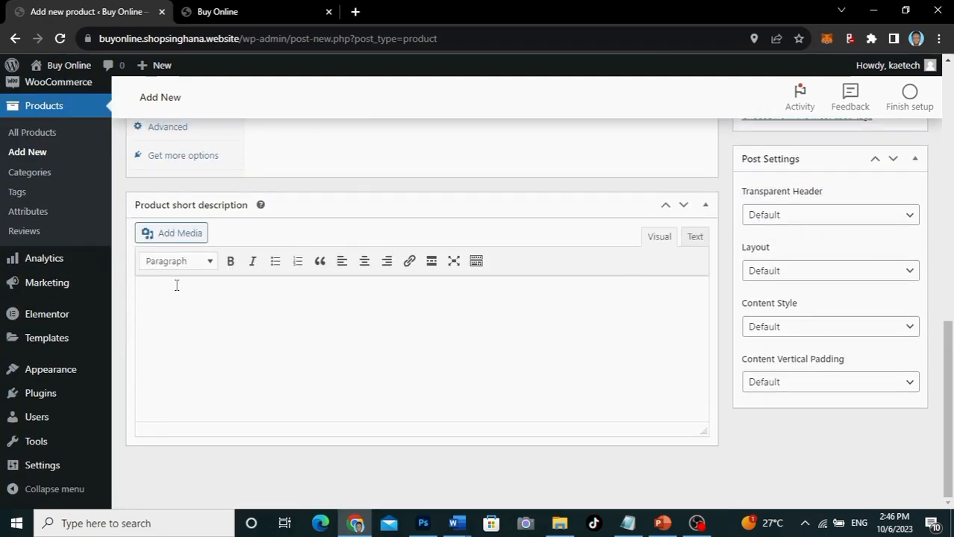
scroll(245, 377, up, 8)
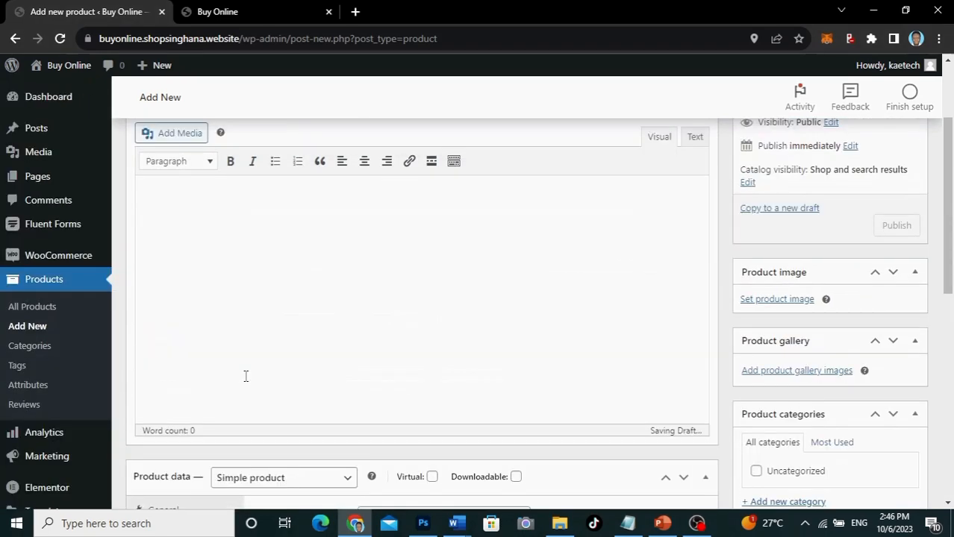
scroll(246, 376, up, 3)
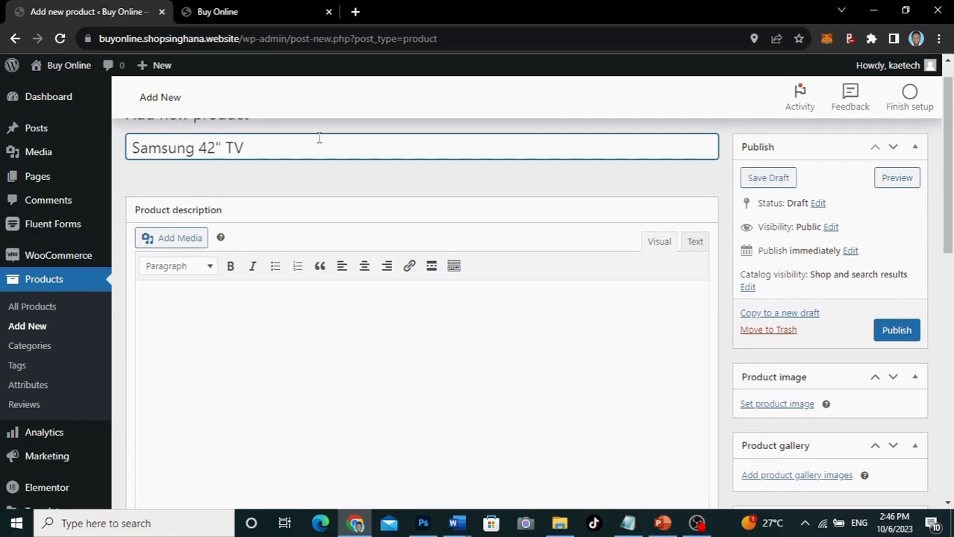
click(356, 12)
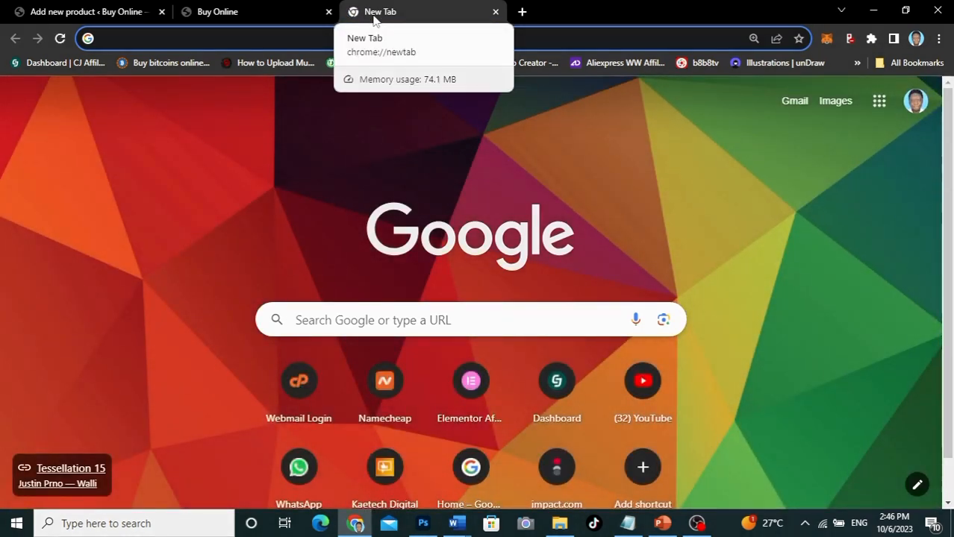
Step: Search Google for 'dummy text' and go to the Dummy Text Generator result
text(dumm)
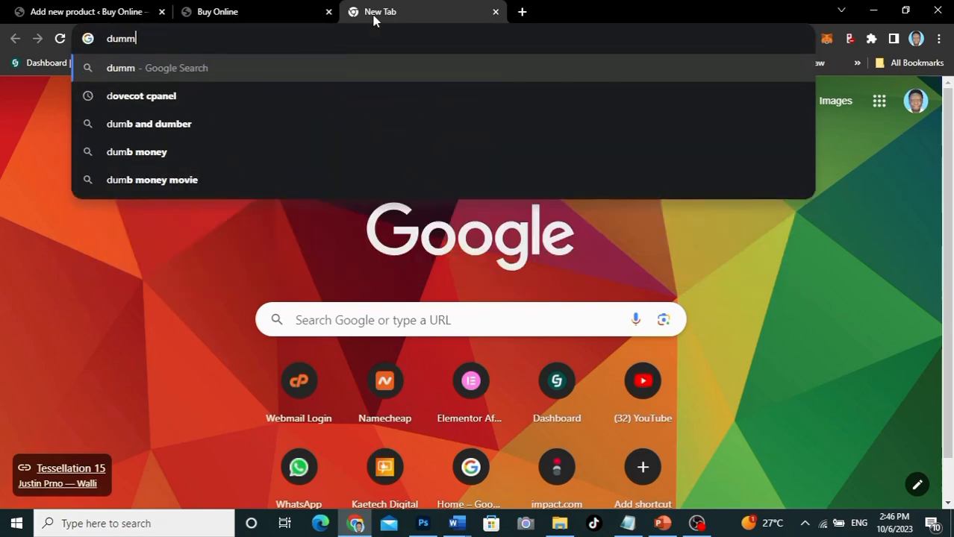
text(y text)
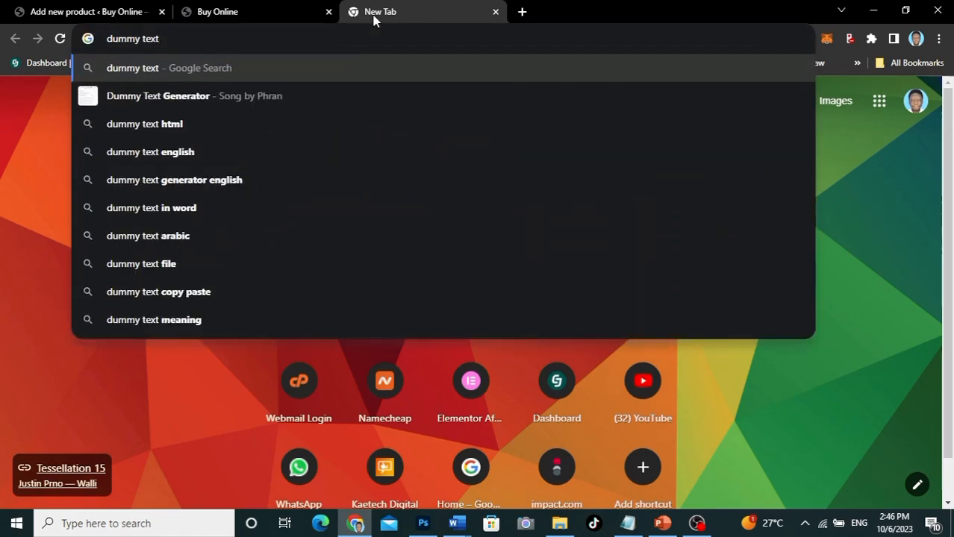
key(Return)
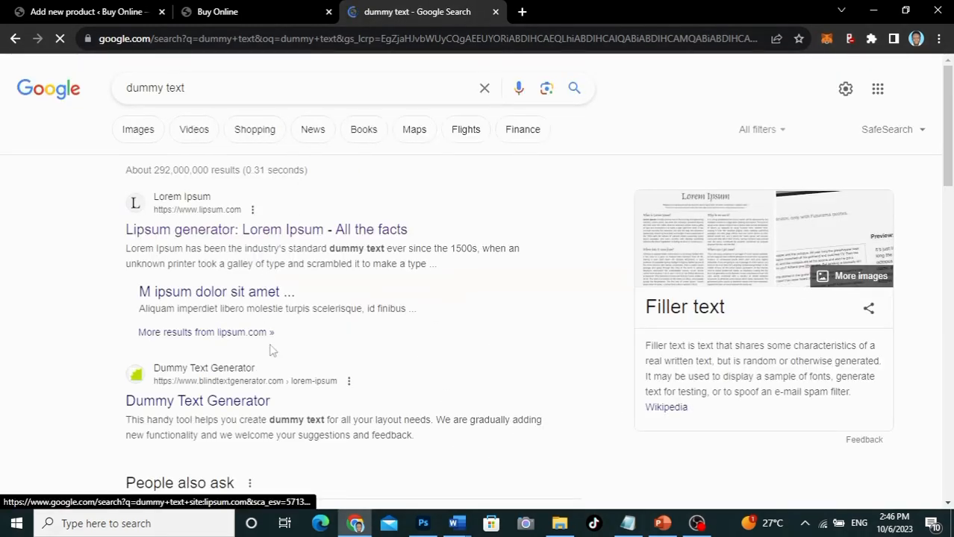
scroll(273, 349, down, 2)
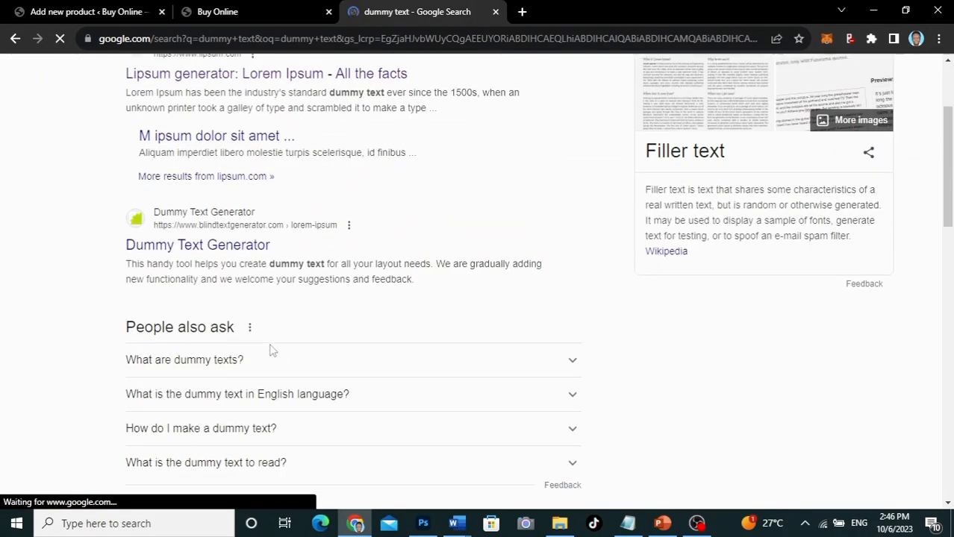
click(211, 251)
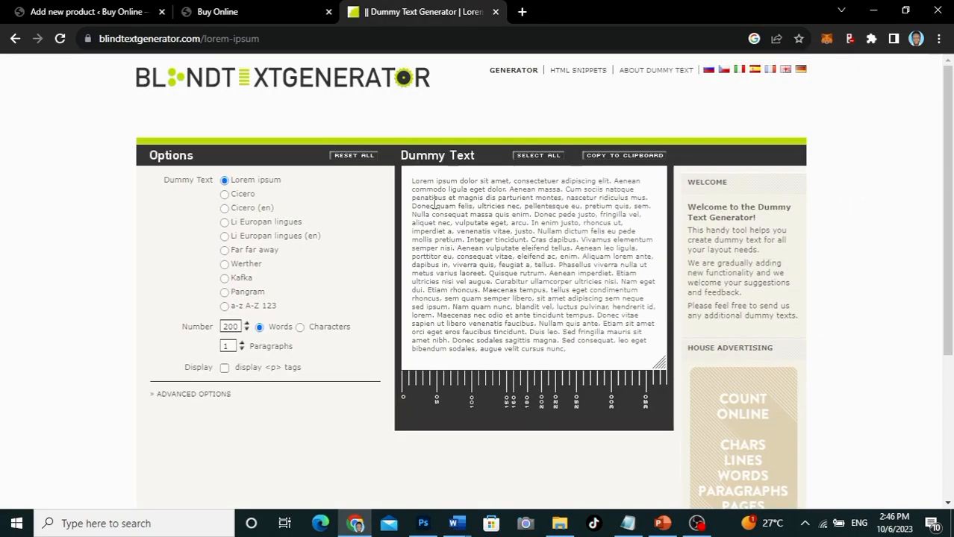
Step: Copy the dummy text from 'Donec pede justo' to 'blandit vel' and return to the product editor
drag(535, 215, 553, 308)
key(ctrl+c)
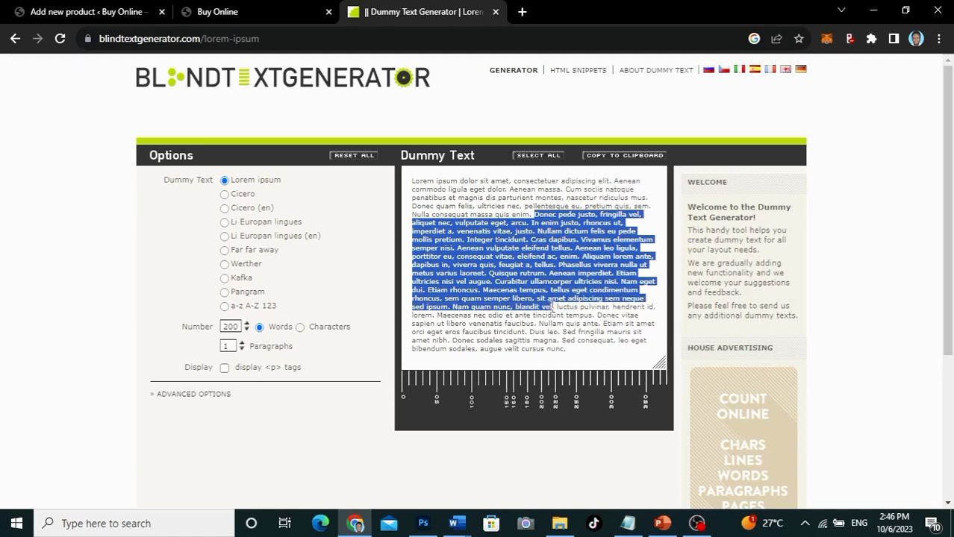
click(95, 6)
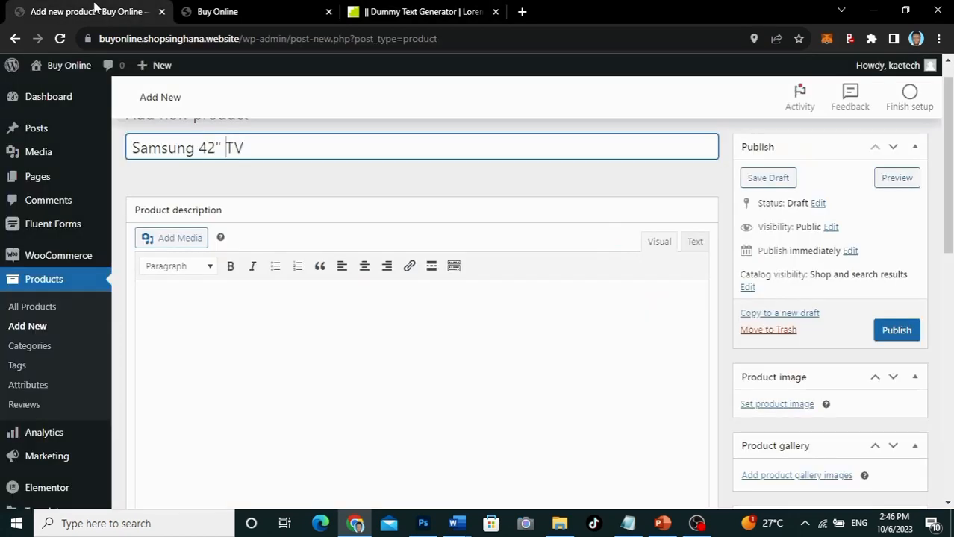
Step: Paste the copied dummy text into the product description, starting a new paragraph at 'Aenean'
click(167, 301)
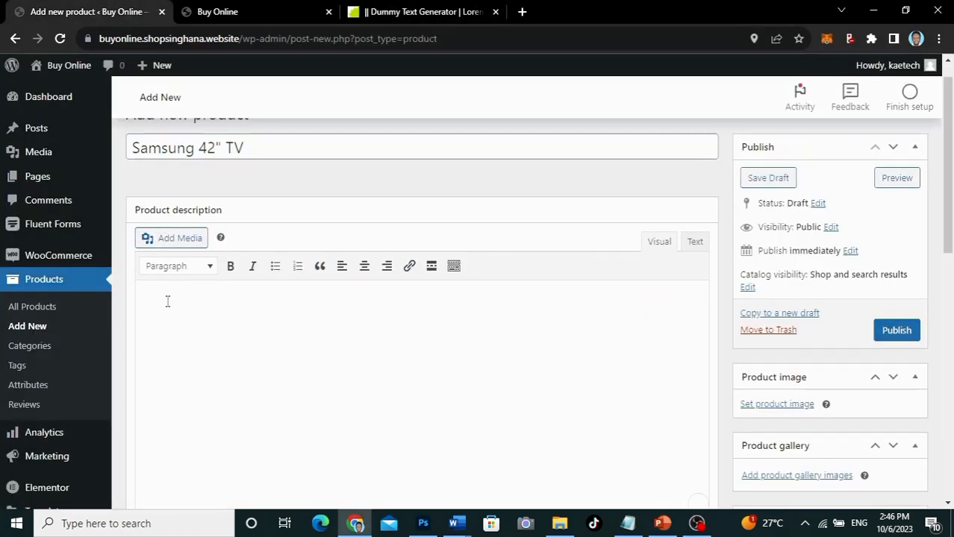
key(ctrl+v)
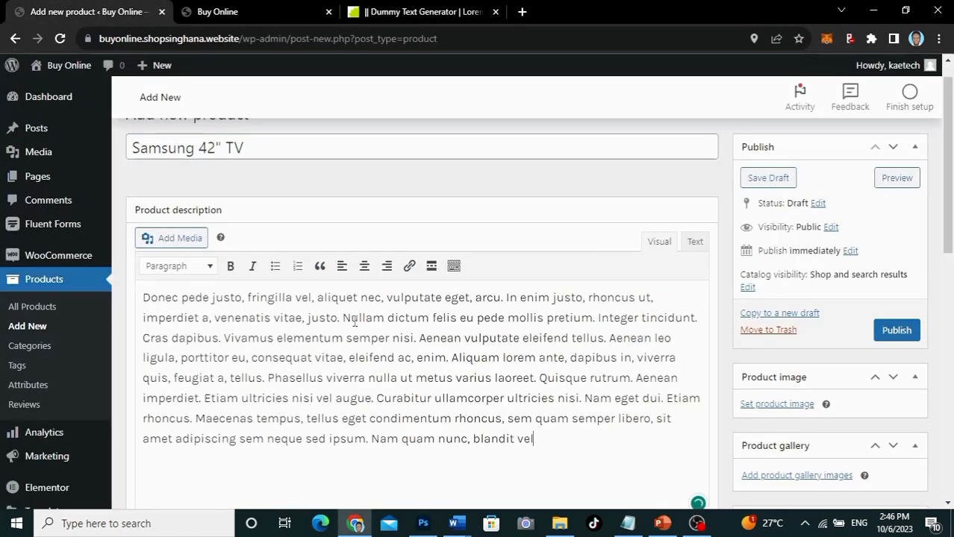
click(419, 338)
key(Return)
scroll(469, 418, down, 5)
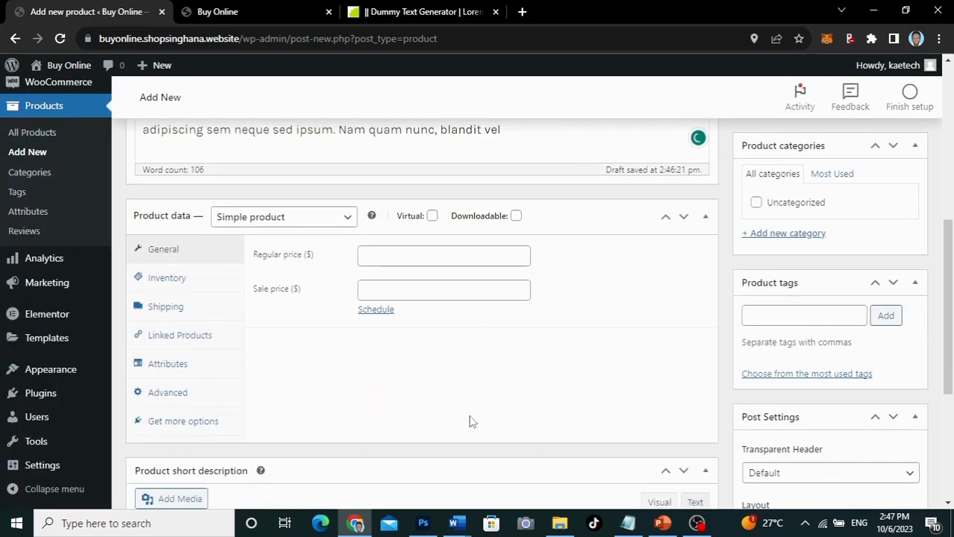
scroll(469, 415, up, 5)
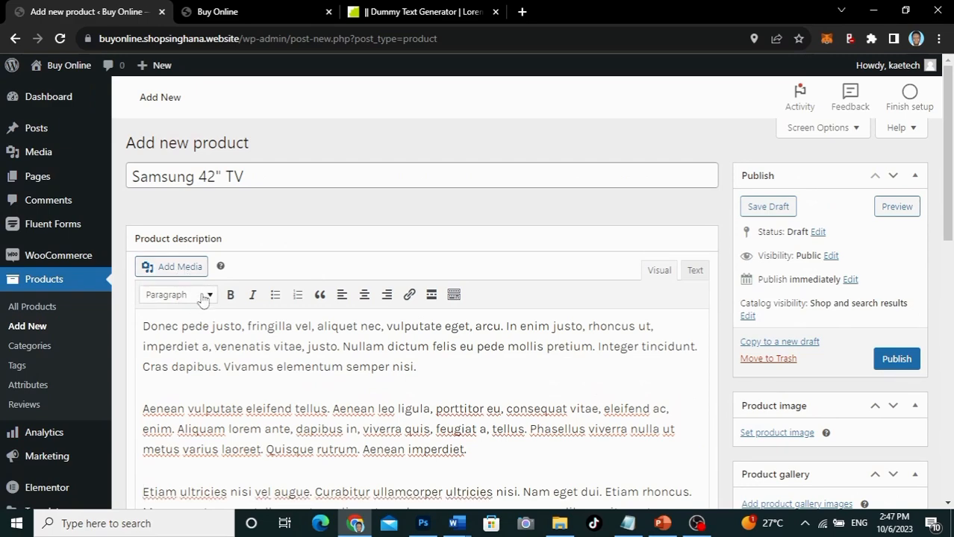
scroll(254, 346, down, 7)
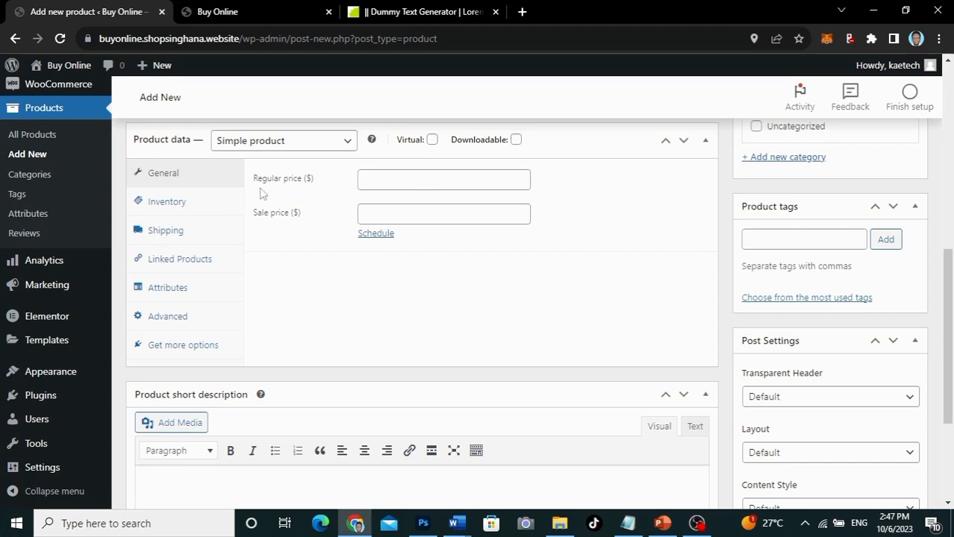
Step: Set the regular price to 850, entering and then clearing a 650 sale price
click(388, 181)
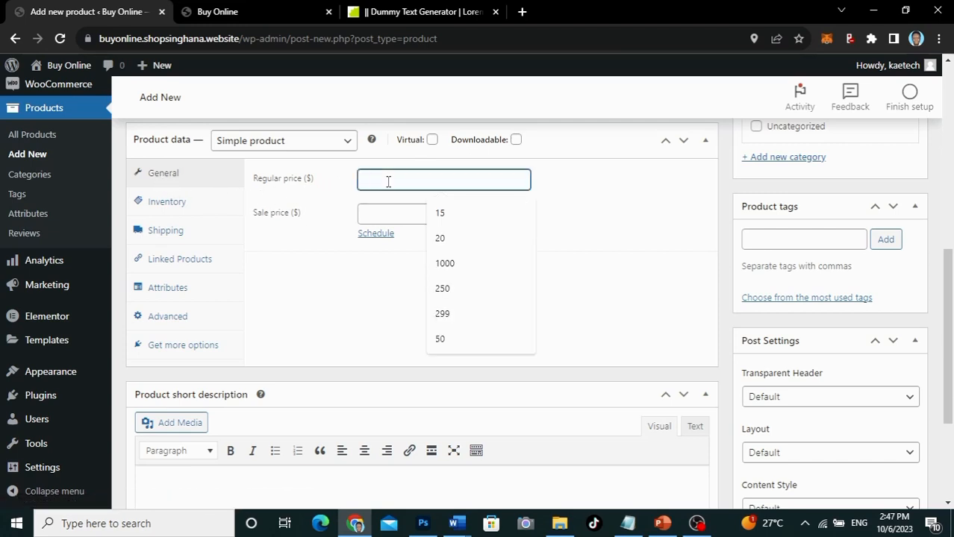
text(850)
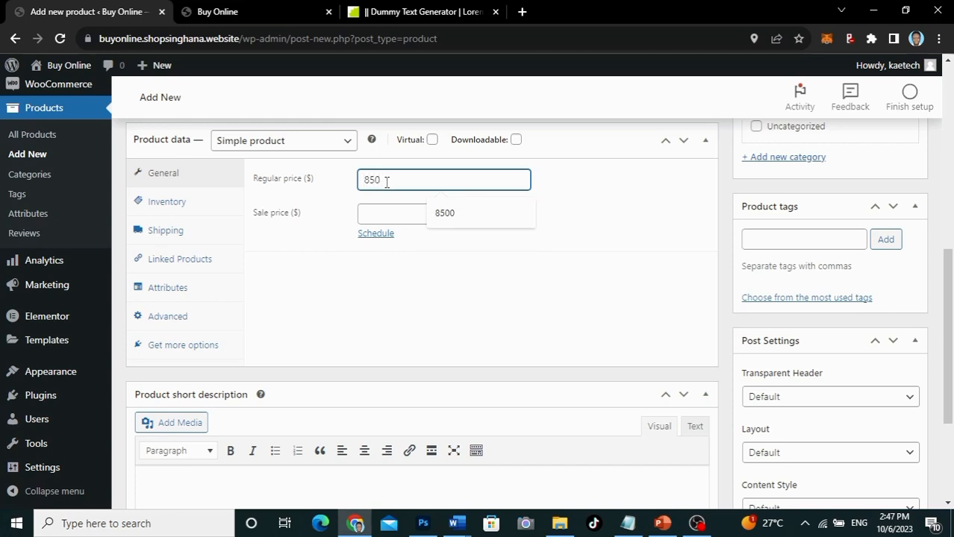
click(325, 236)
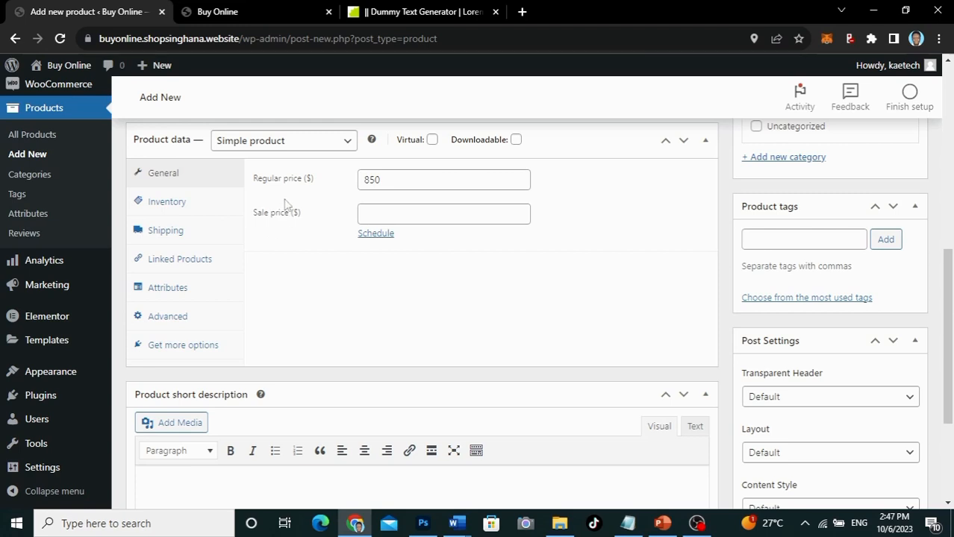
click(376, 215)
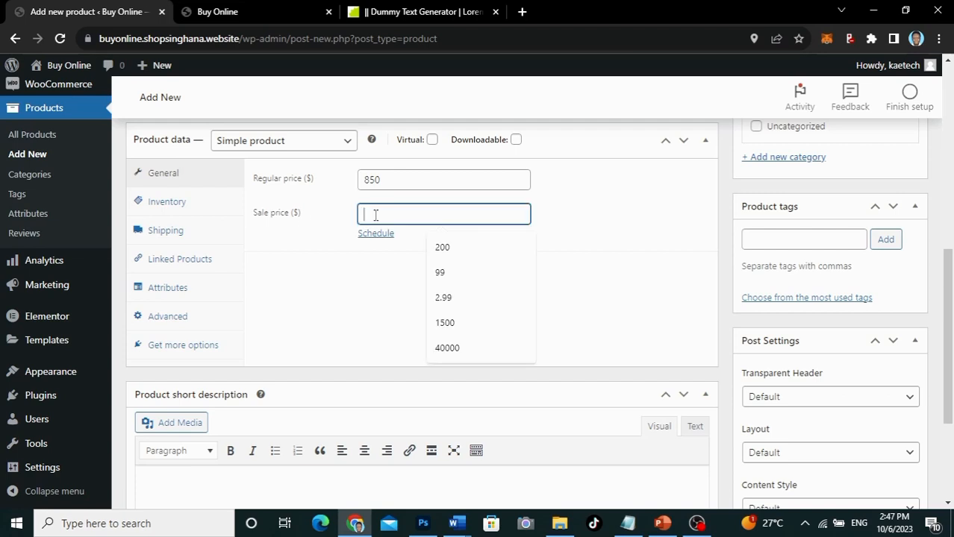
text(650)
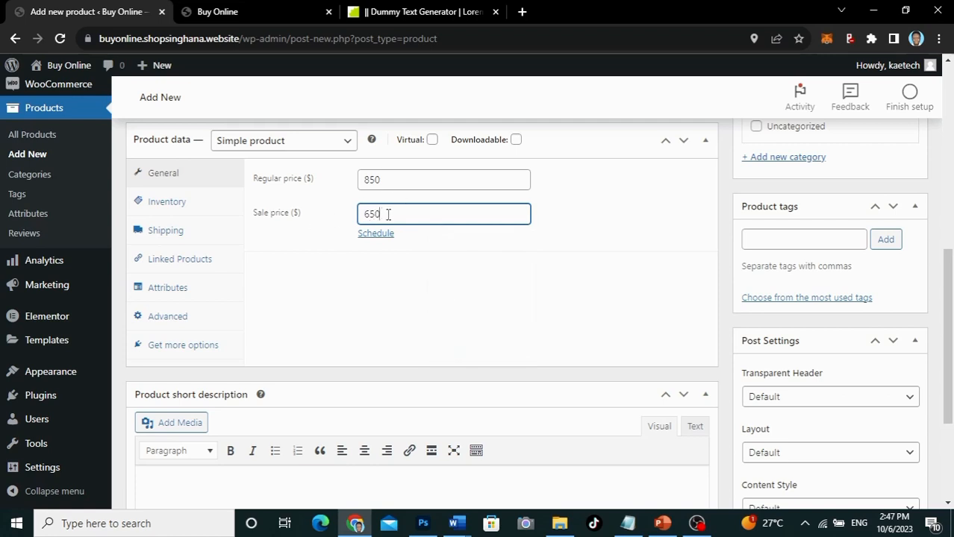
double_click(363, 214)
key(BackSpace)
click(170, 203)
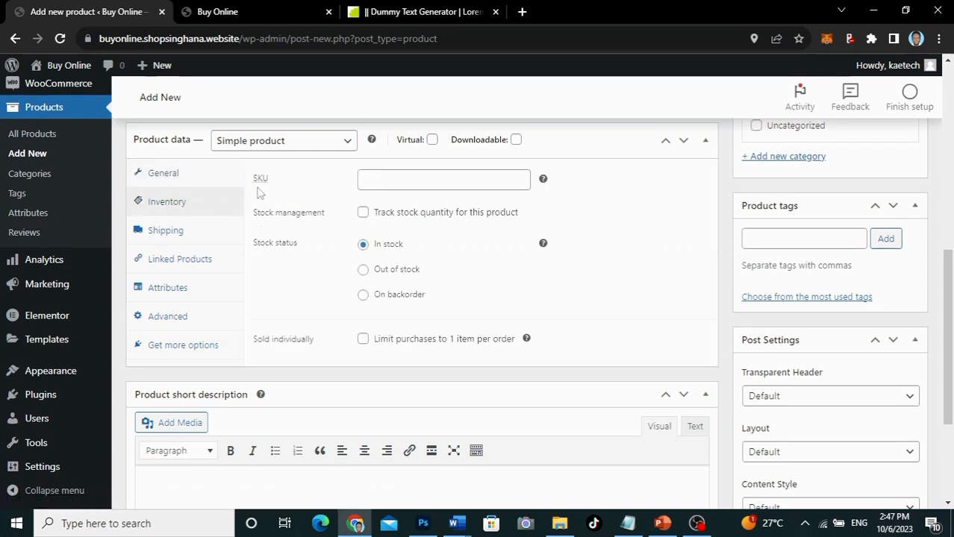
Step: Give the product SKU SS0042, enable stock tracking, and set the stock quantity to 50
click(380, 184)
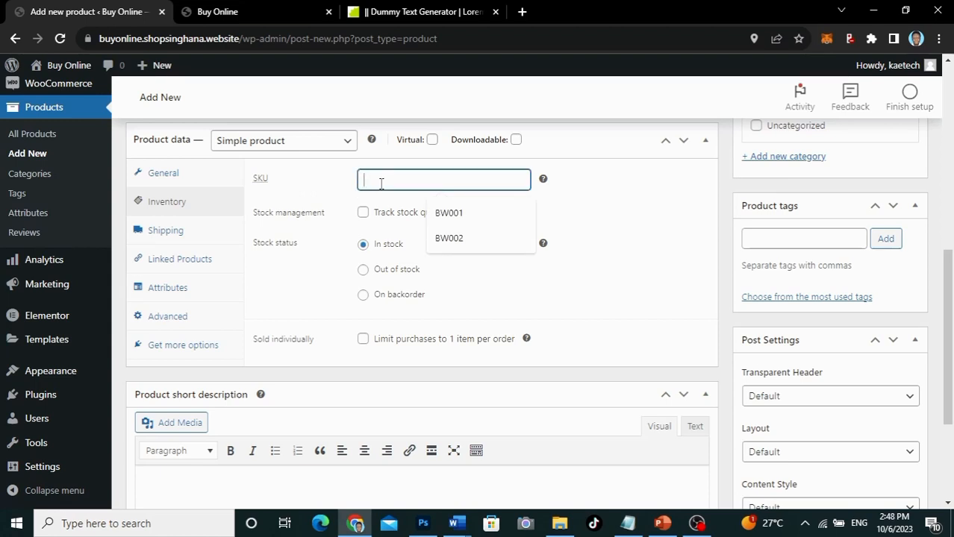
text(SS0042)
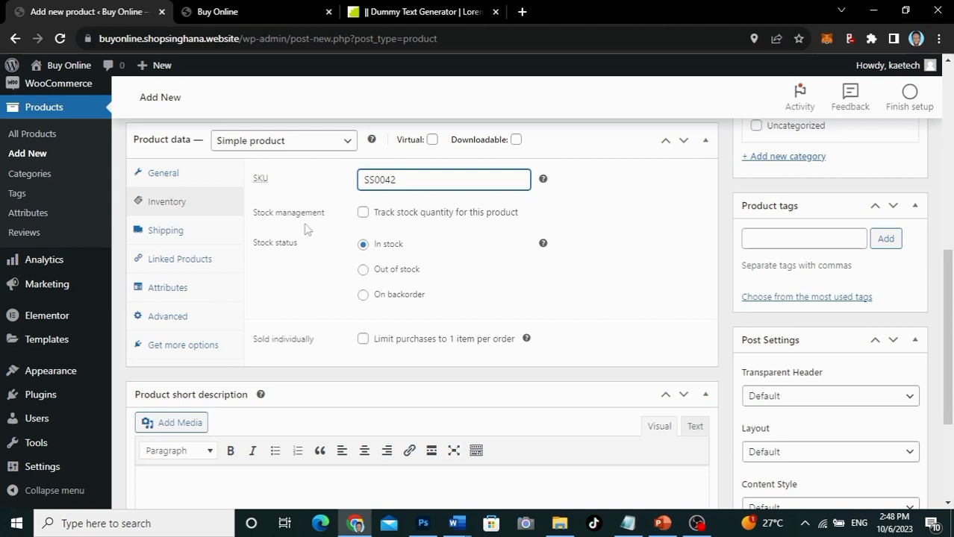
click(363, 213)
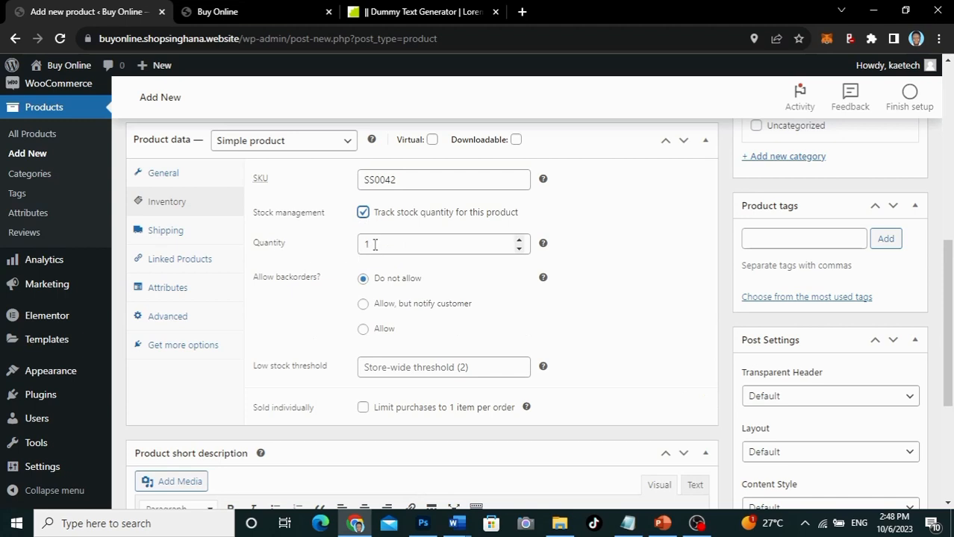
drag(375, 244, 351, 247)
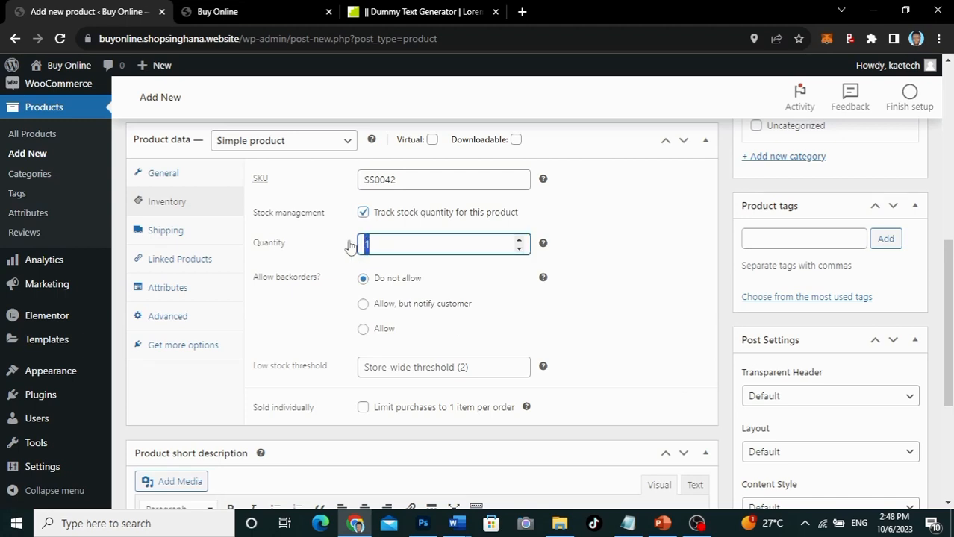
text(50)
scroll(298, 317, down, 2)
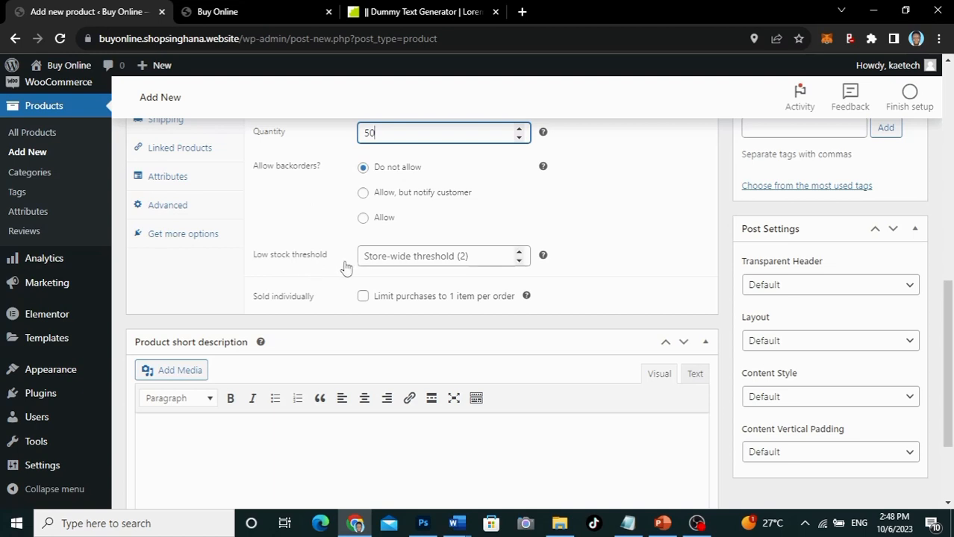
scroll(317, 276, down, 1)
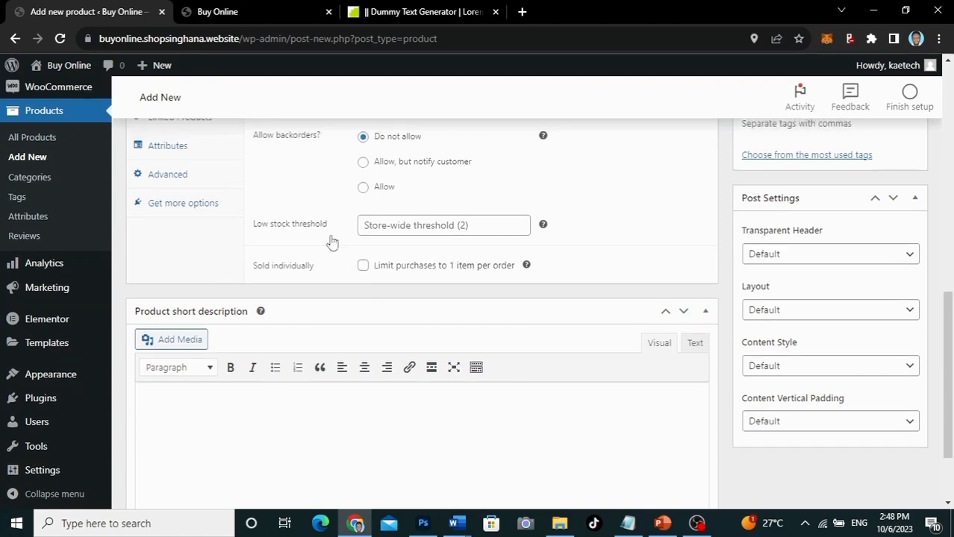
scroll(333, 241, up, 1)
scroll(332, 241, down, 1)
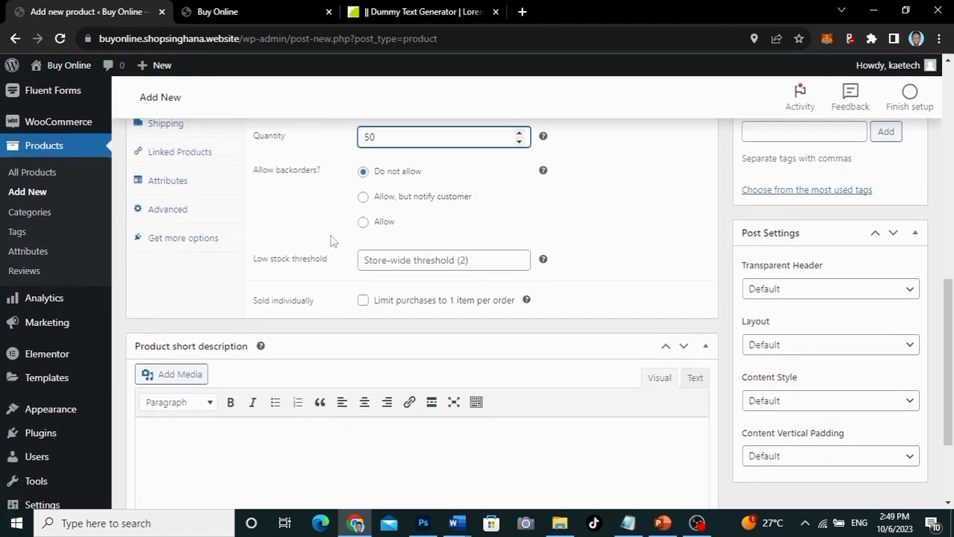
Step: Copy the description's opening text, 'Donec pede justo' through 'venenatis vitae,', into the short description
scroll(332, 242, up, 8)
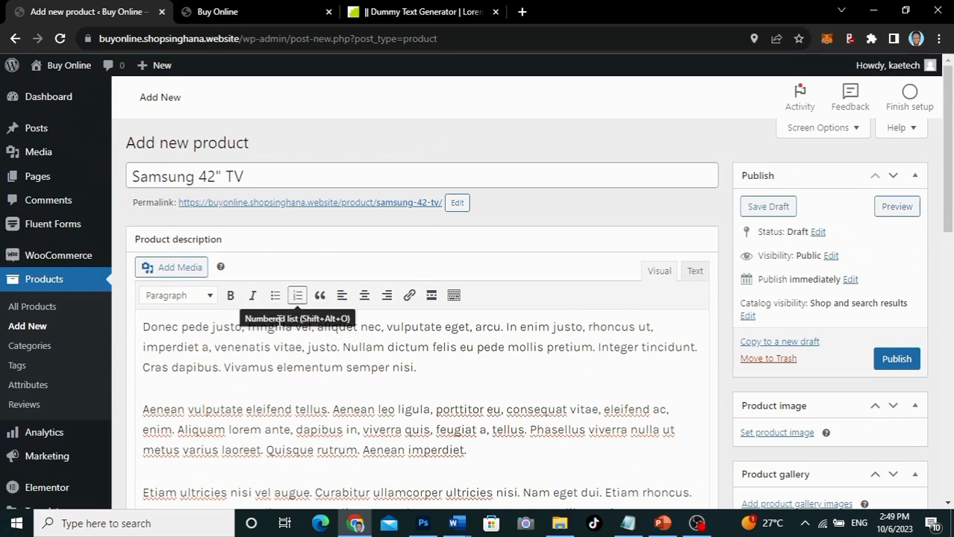
drag(145, 327, 306, 347)
key(ctrl+c)
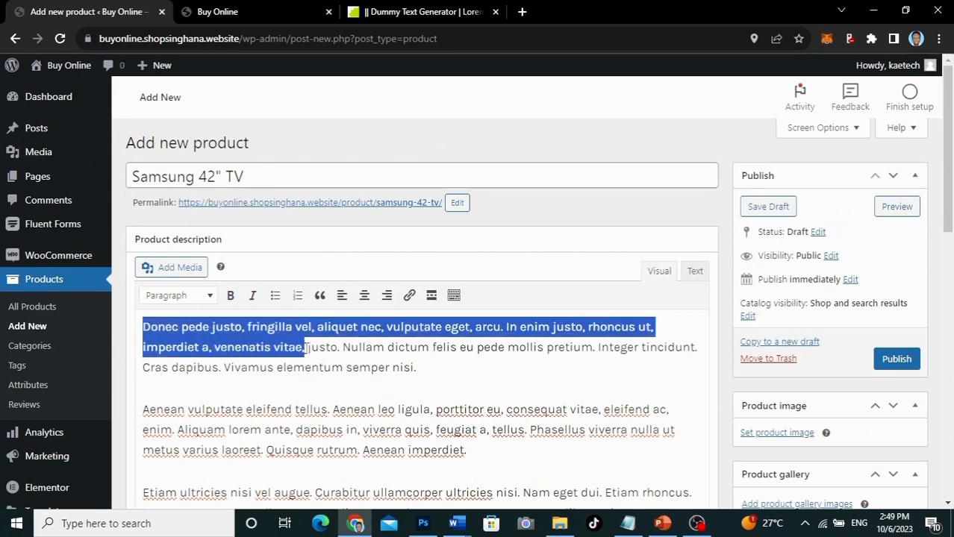
scroll(303, 347, down, 20)
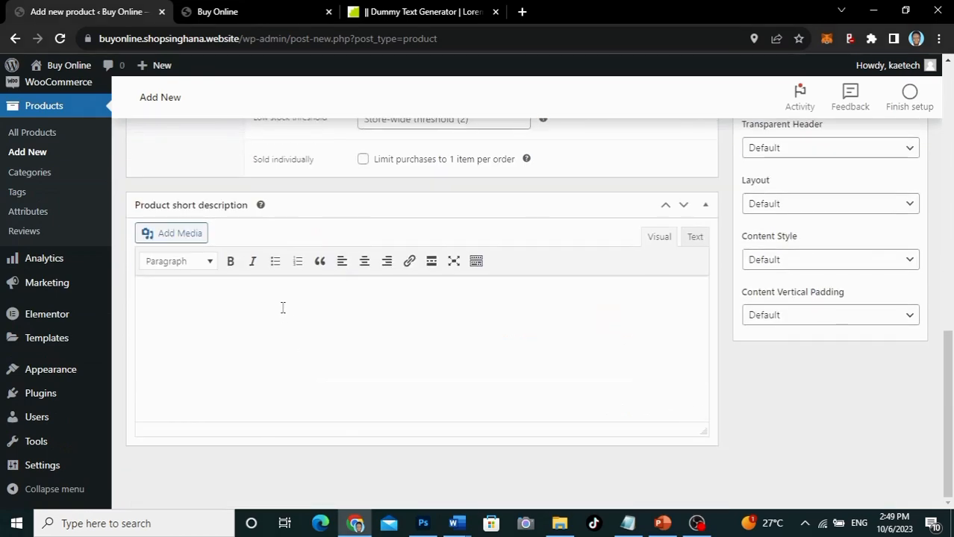
click(283, 308)
key(ctrl+v)
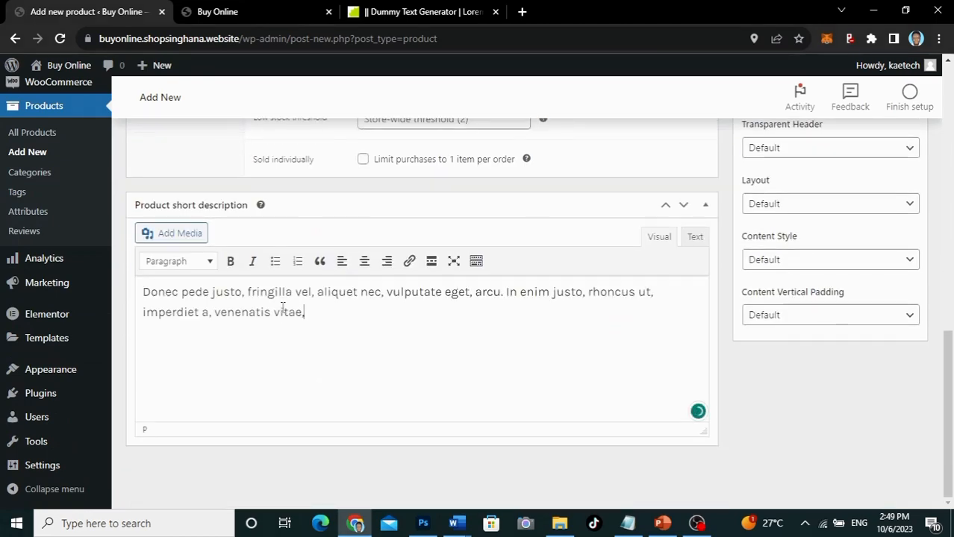
scroll(283, 312, up, 5)
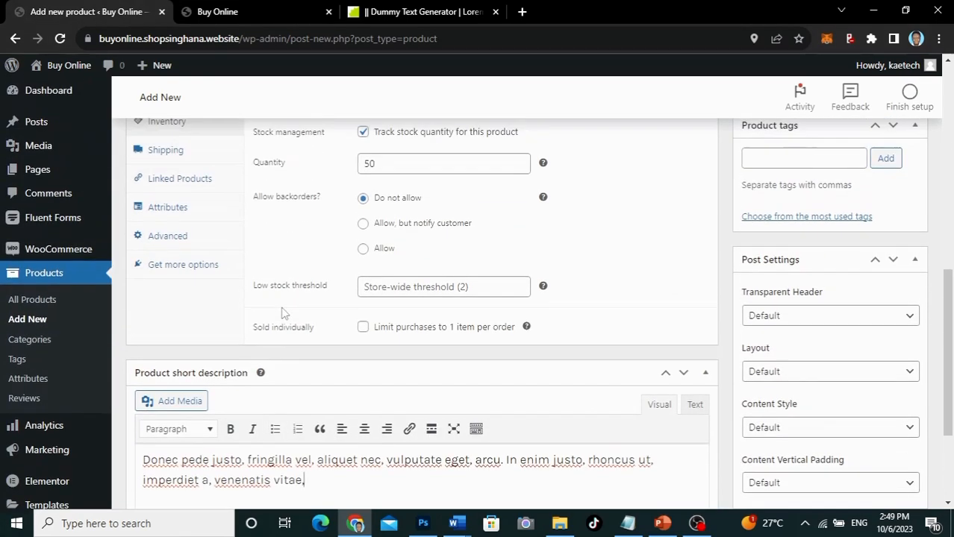
scroll(283, 312, up, 2)
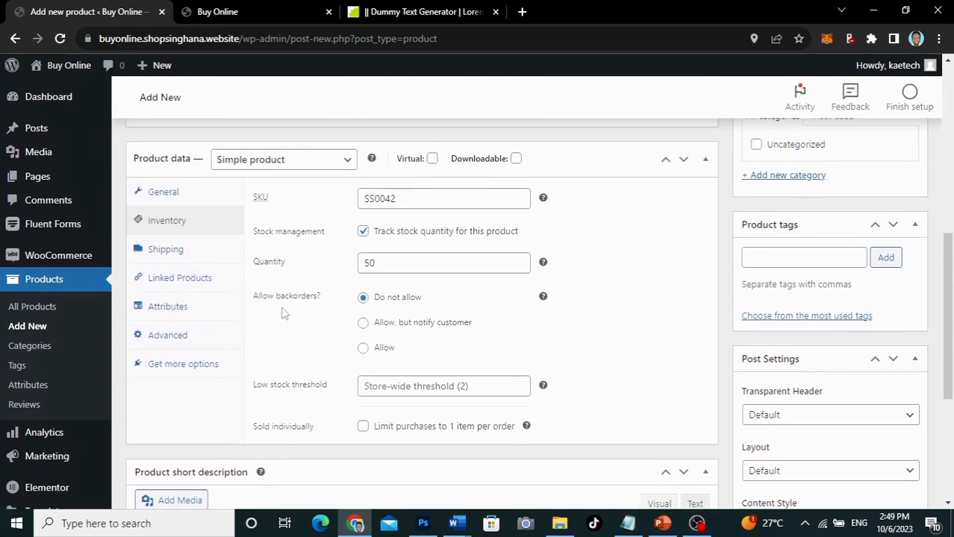
Step: Look through the Shipping, Linked Products and Advanced product data tabs, ending on Attributes
click(166, 251)
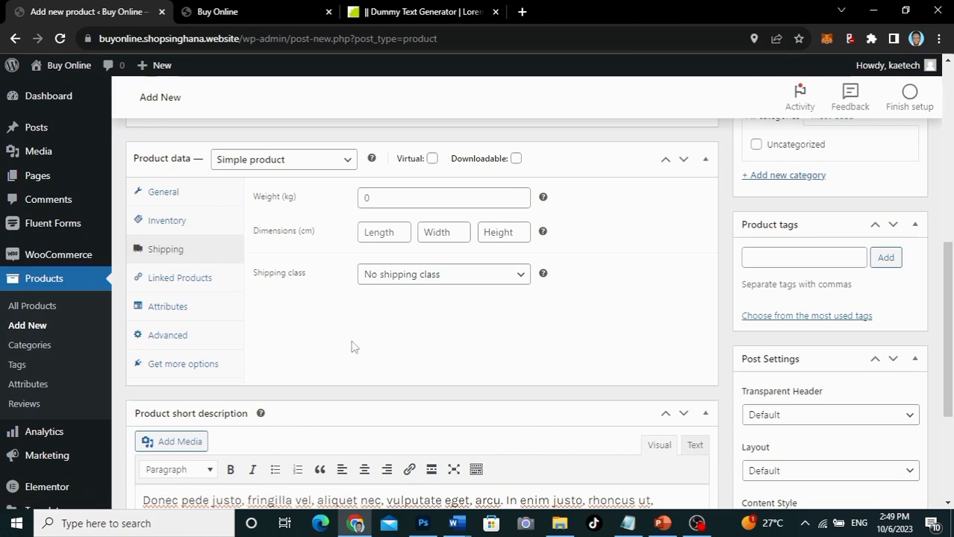
click(188, 279)
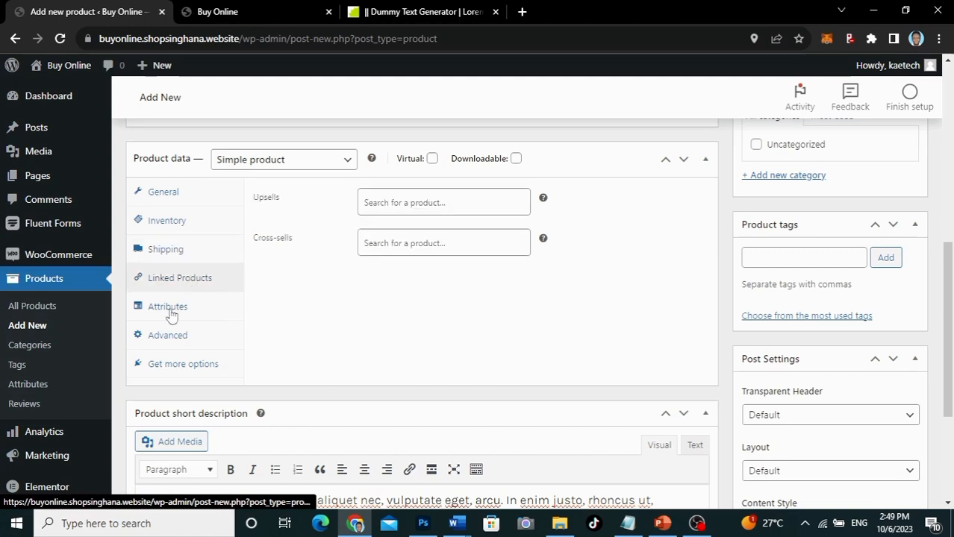
click(171, 314)
click(171, 336)
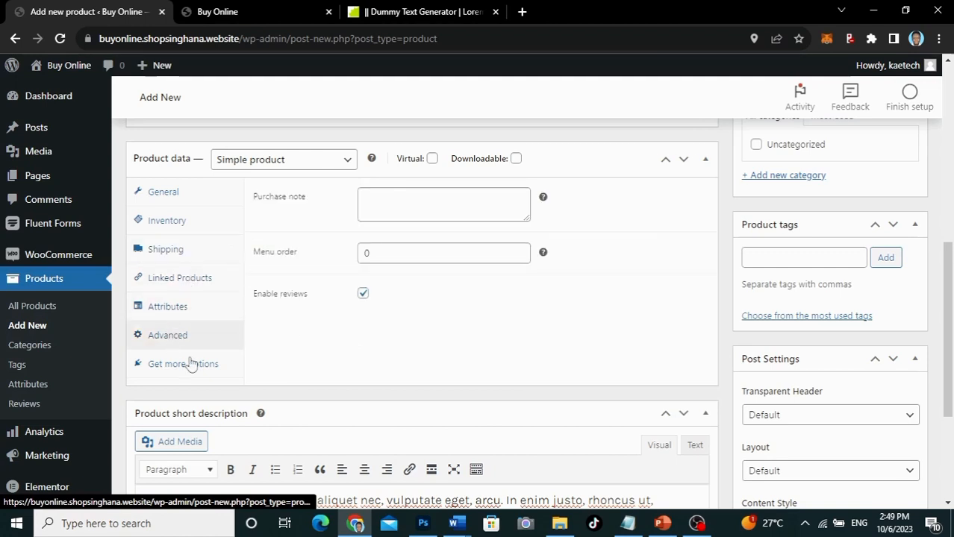
click(181, 307)
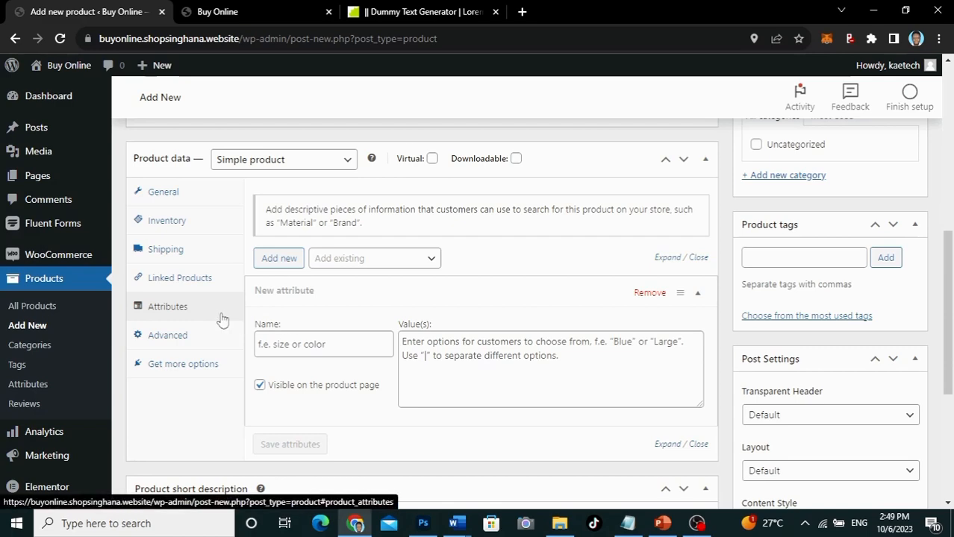
Step: Upload P1.jpg from the D: drive's Web Design > Woo Crash Course folder
scroll(222, 319, down, 3)
scroll(221, 317, up, 4)
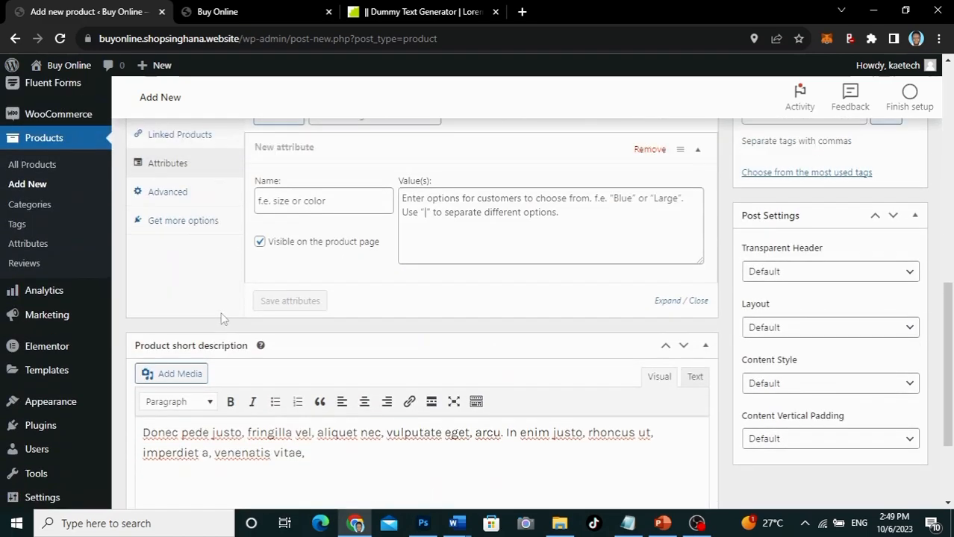
scroll(221, 312, up, 5)
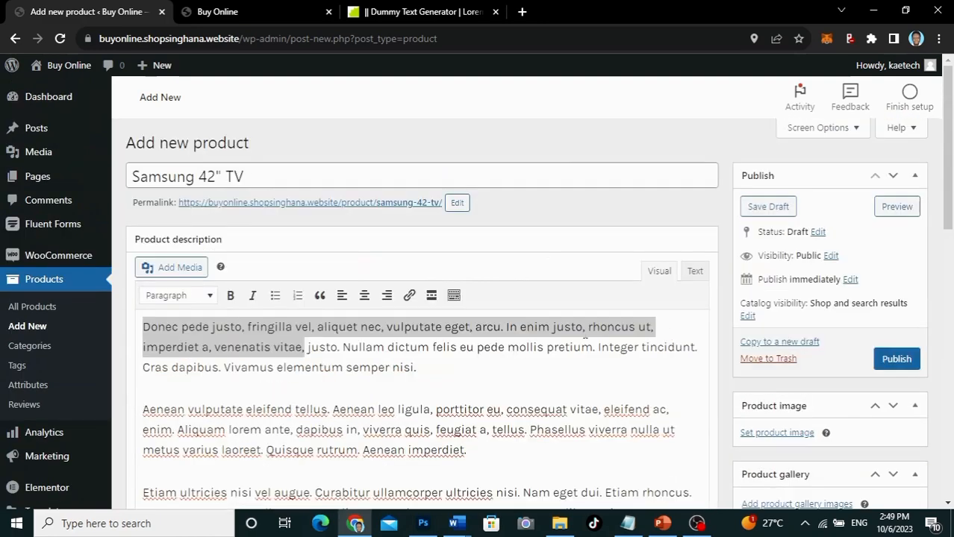
scroll(822, 385, down, 3)
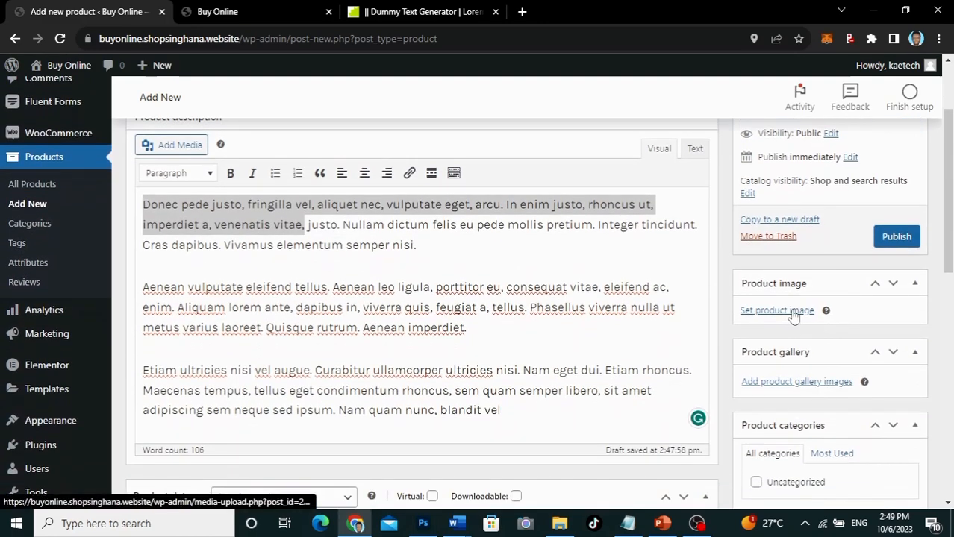
click(793, 314)
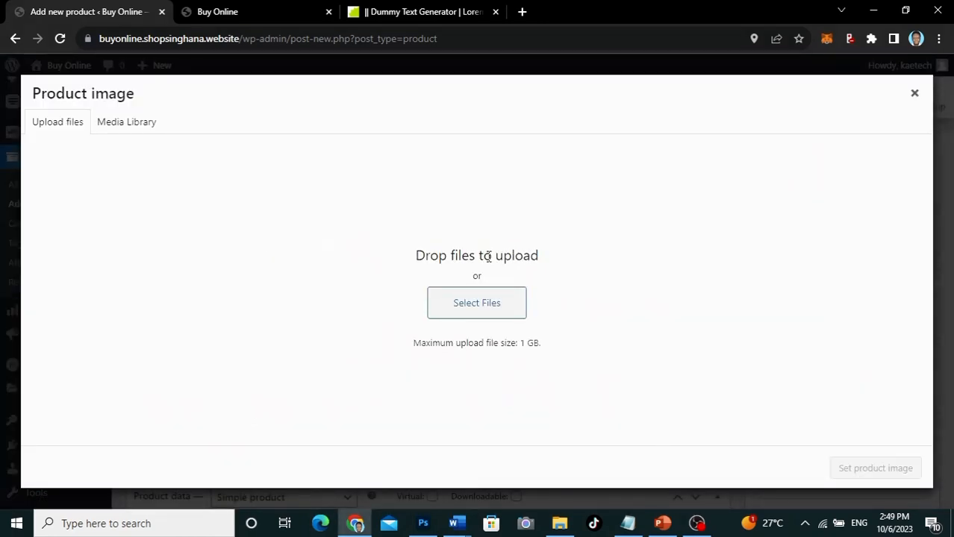
click(478, 306)
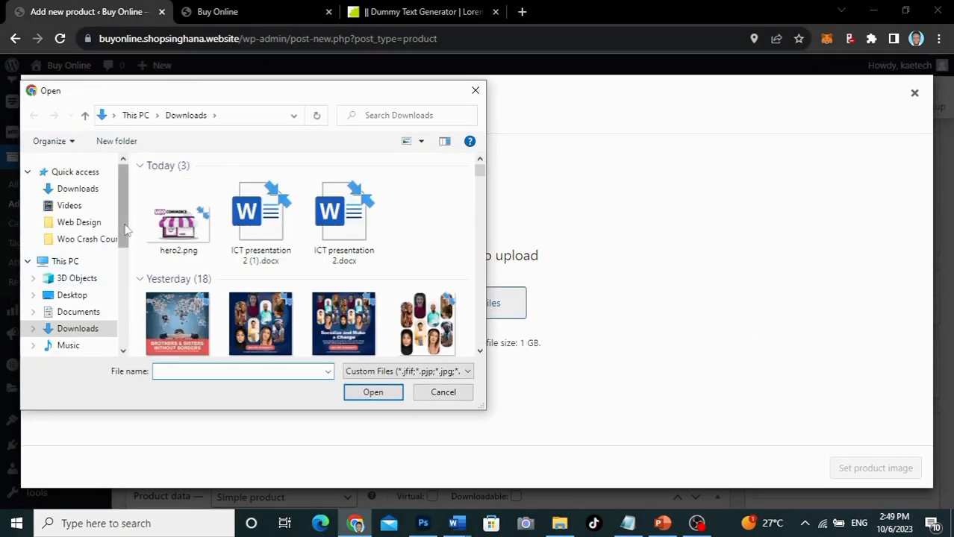
drag(125, 231, 123, 292)
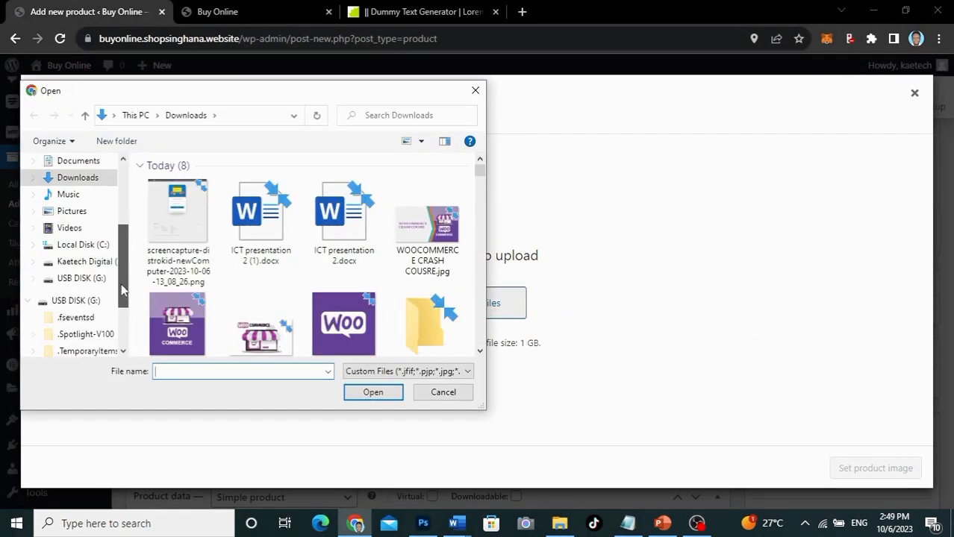
click(86, 266)
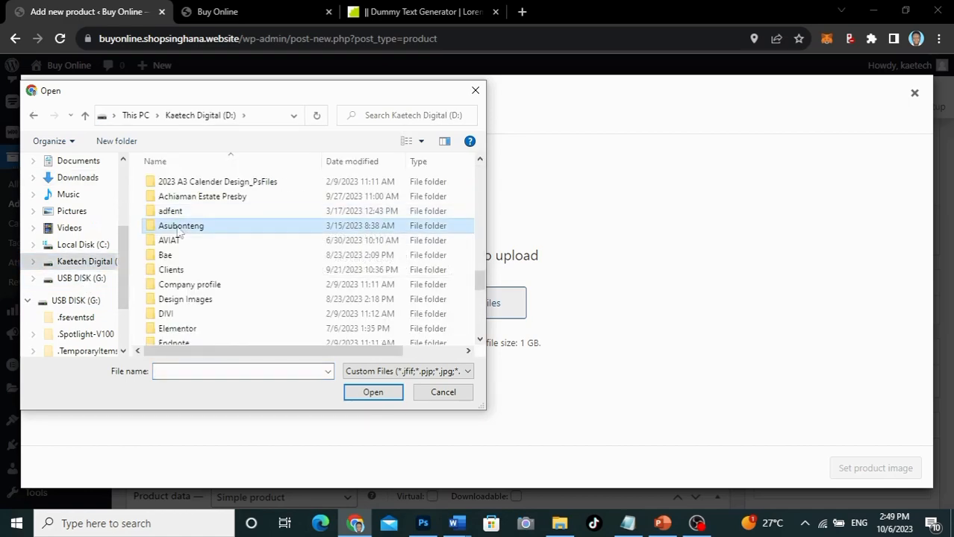
key(w)
double_click(189, 181)
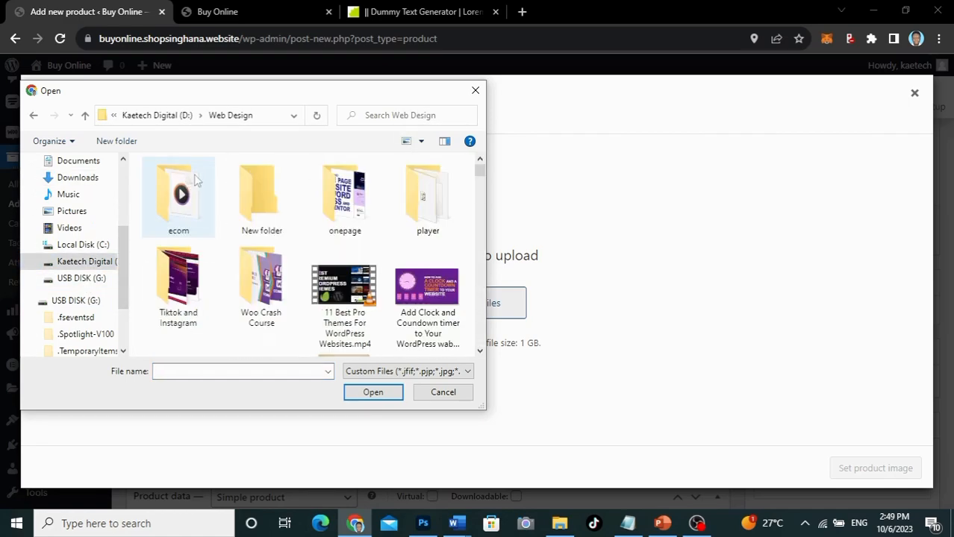
double_click(252, 279)
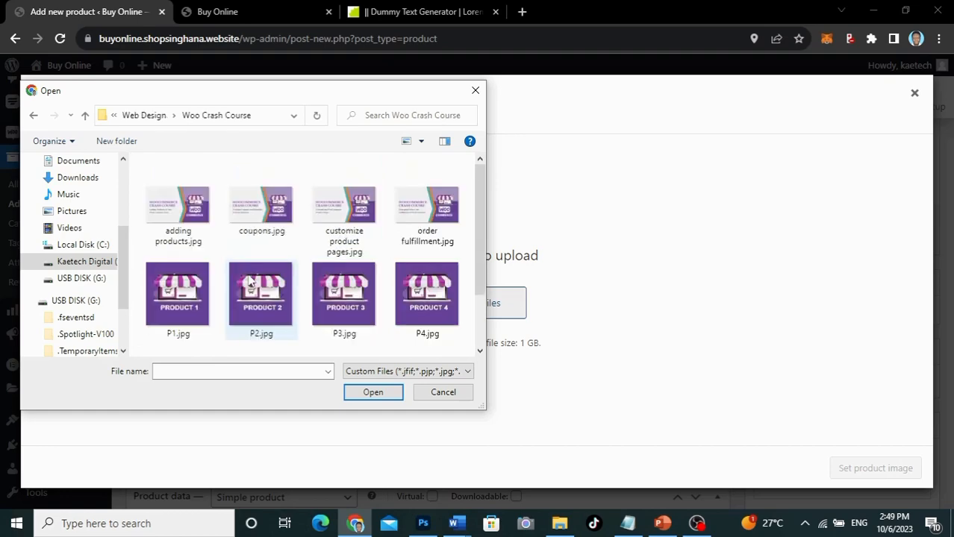
click(192, 299)
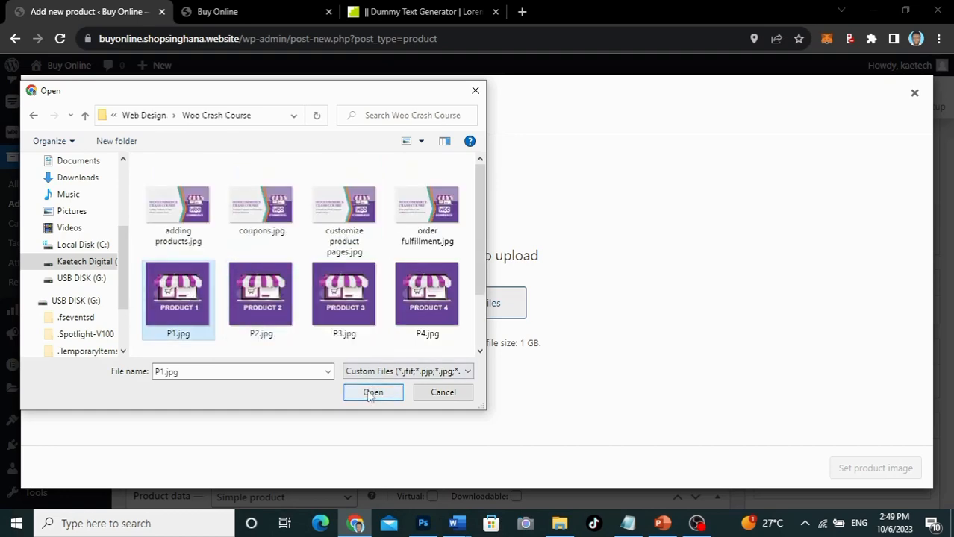
click(371, 393)
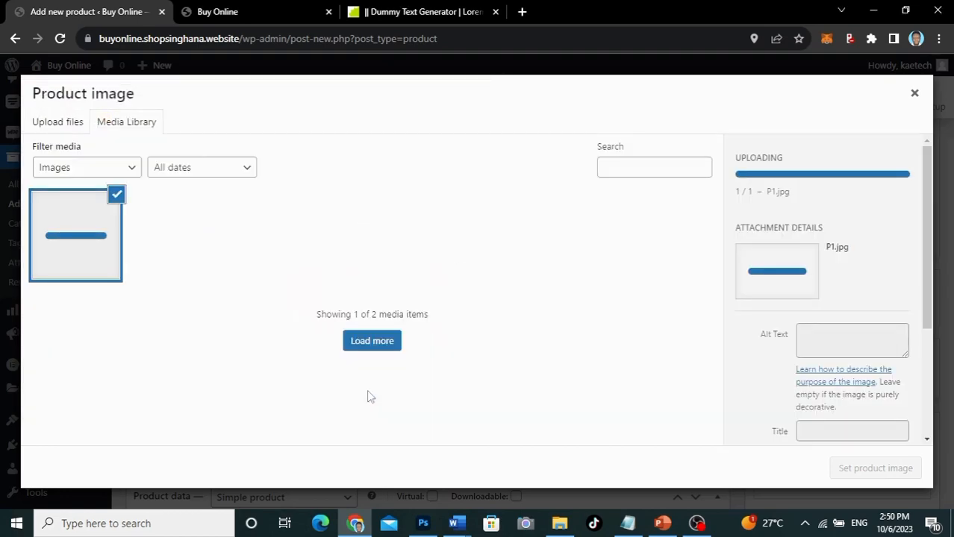
Step: Upload P2.jpg, P3.jpg and P4.jpg, then set the PRODUCT 1 picture as the product image
click(60, 124)
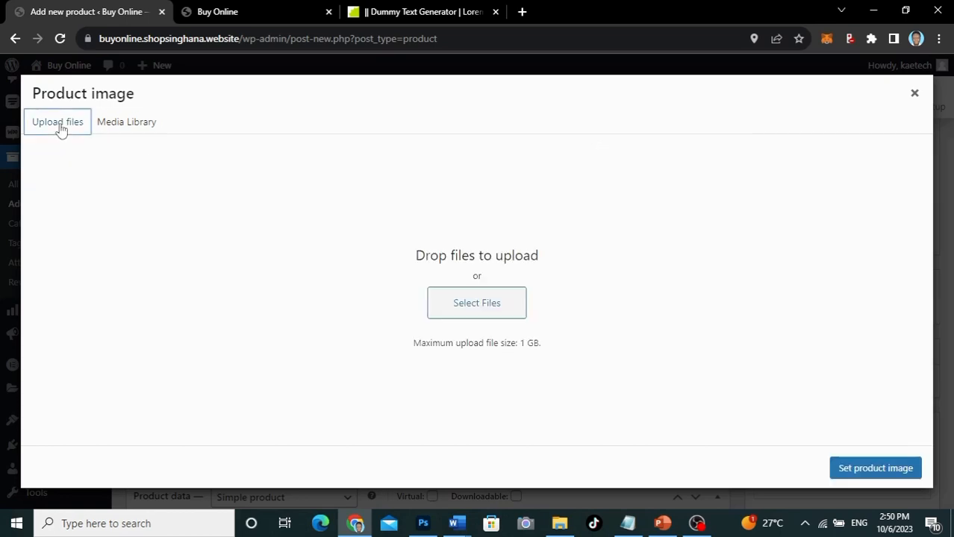
click(479, 306)
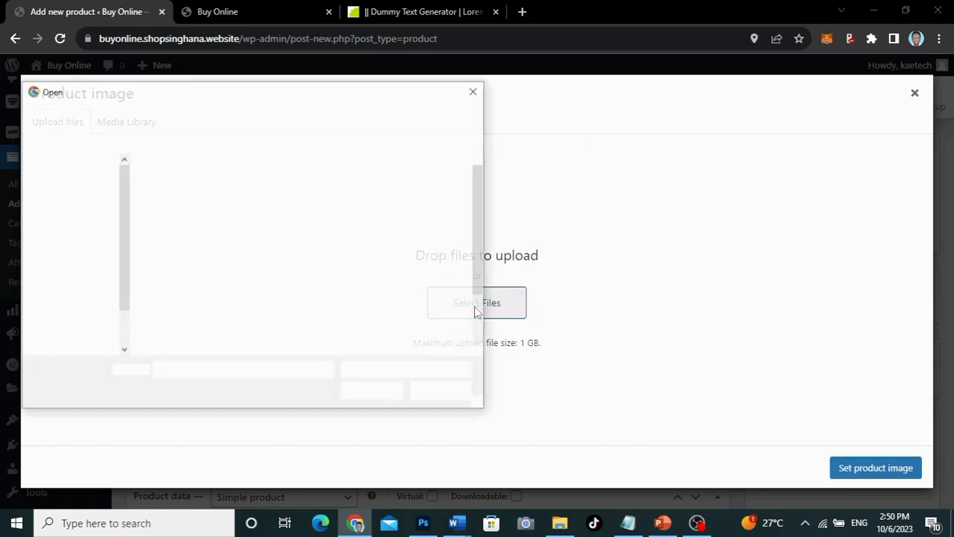
click(270, 298)
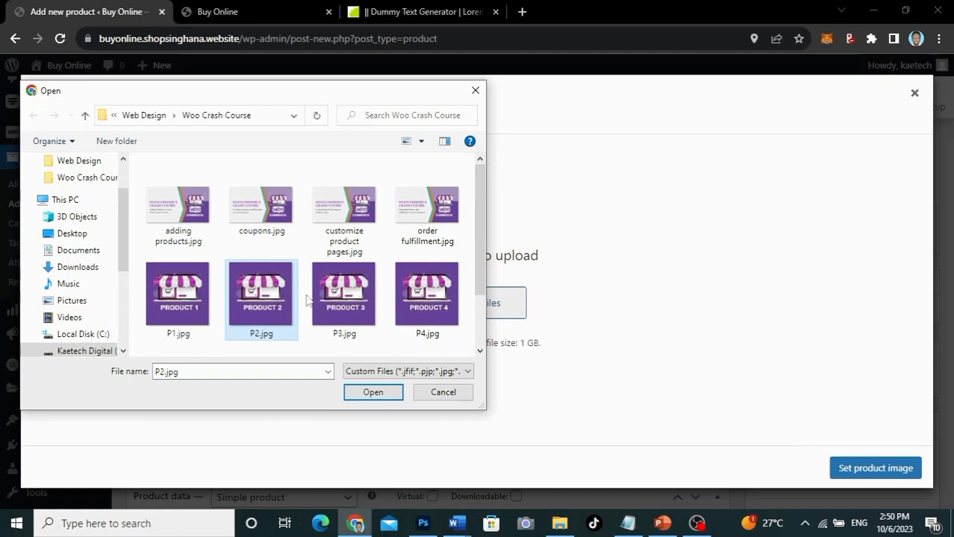
ctrl+click(342, 298)
ctrl+click(435, 306)
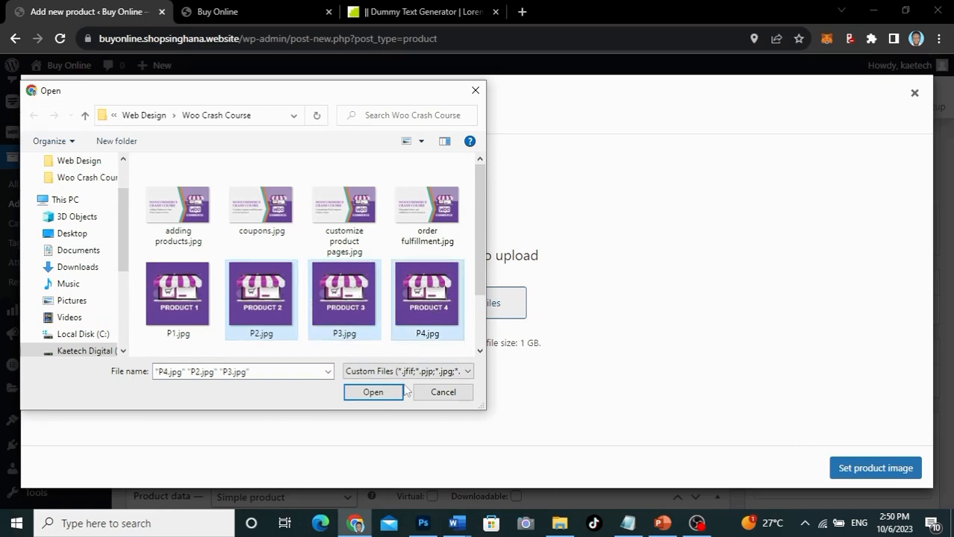
click(390, 393)
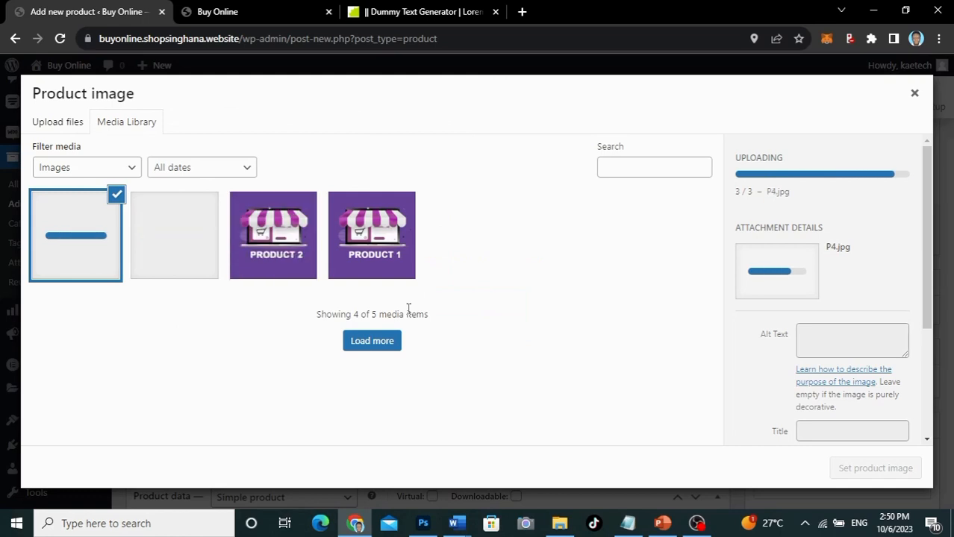
click(366, 237)
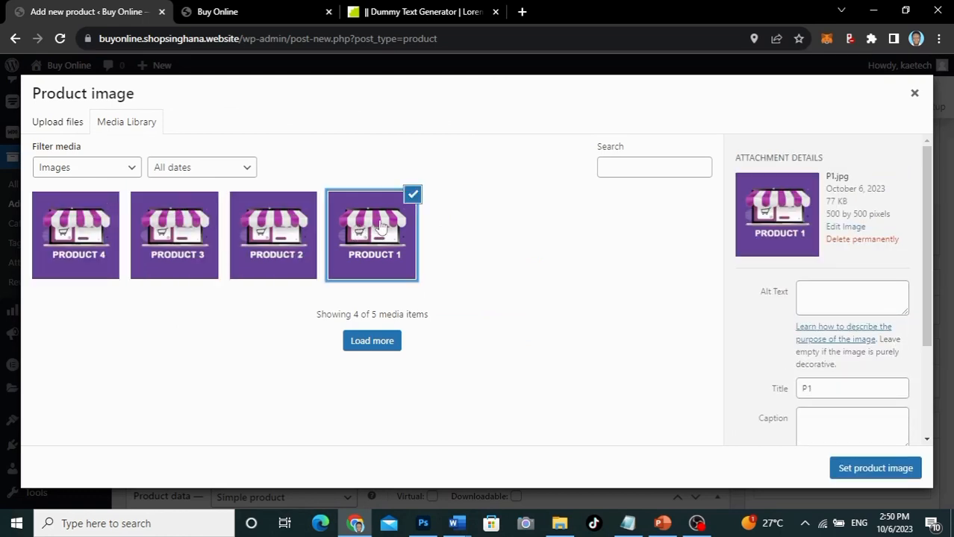
click(851, 464)
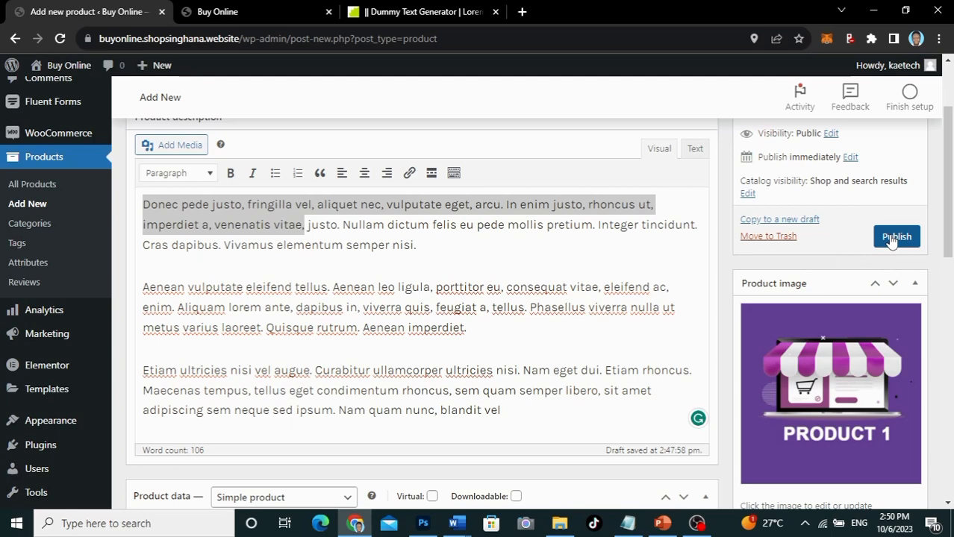
Step: Create a new product category named TV
scroll(845, 267, down, 5)
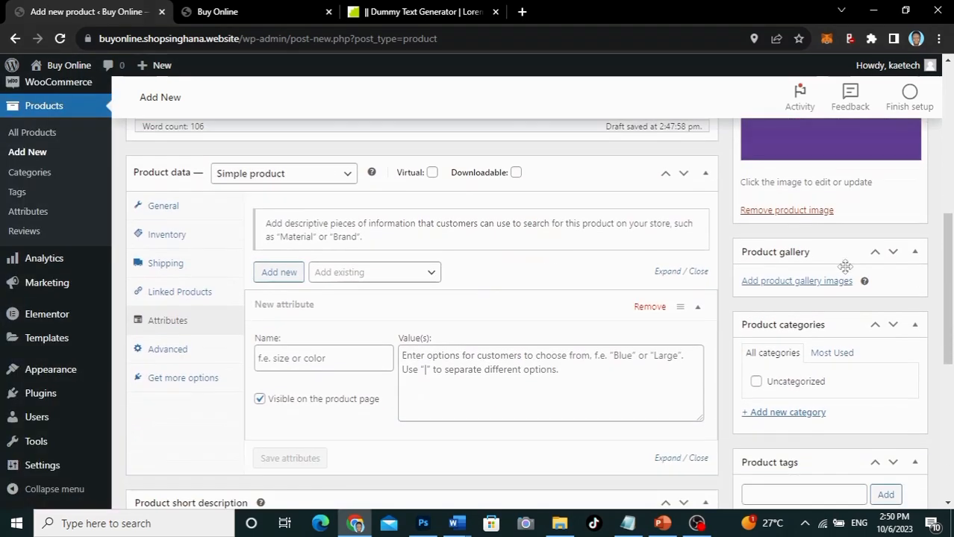
scroll(844, 266, down, 3)
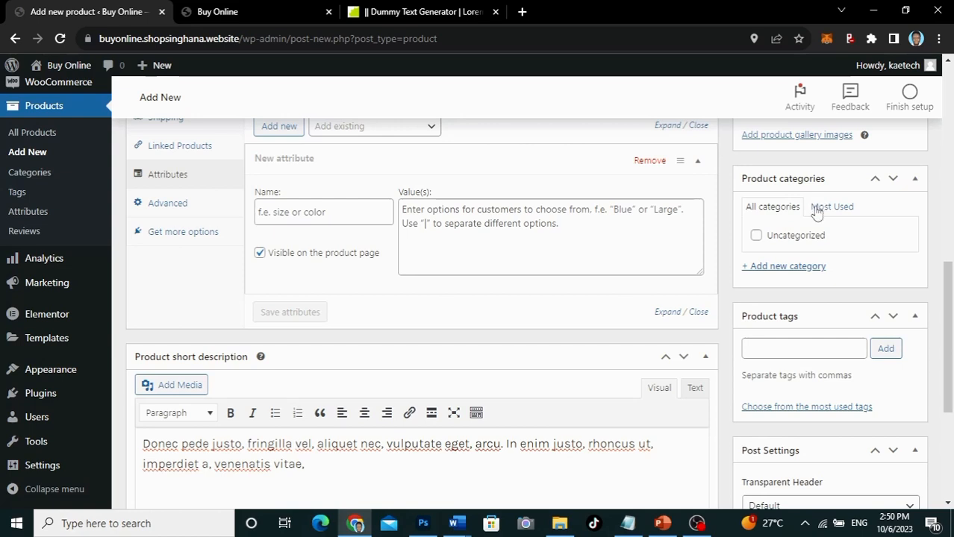
click(789, 269)
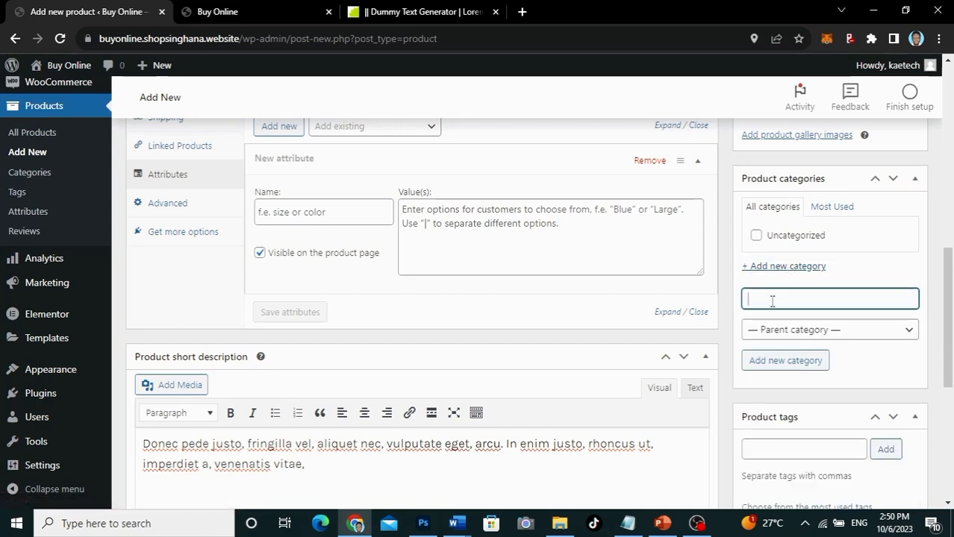
text(TV)
scroll(787, 393, down, 1)
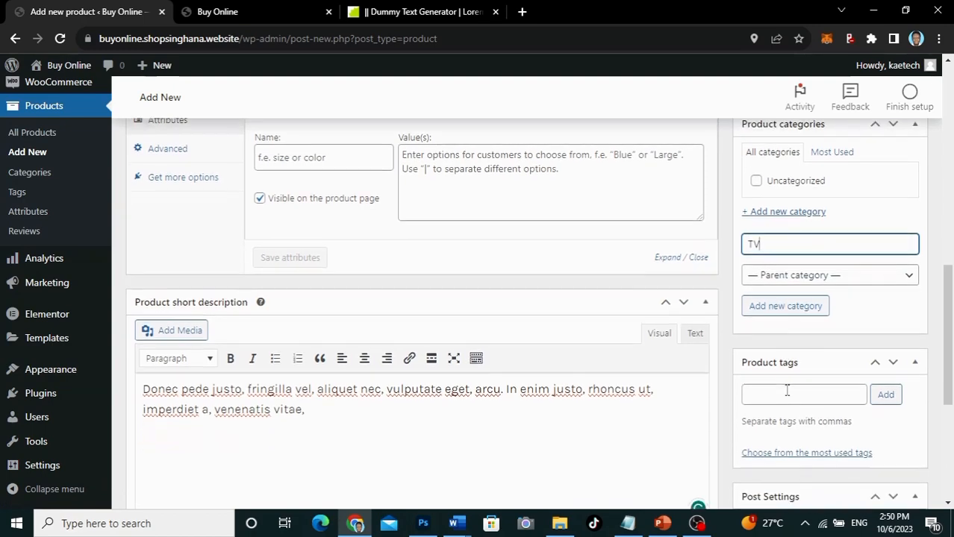
click(785, 314)
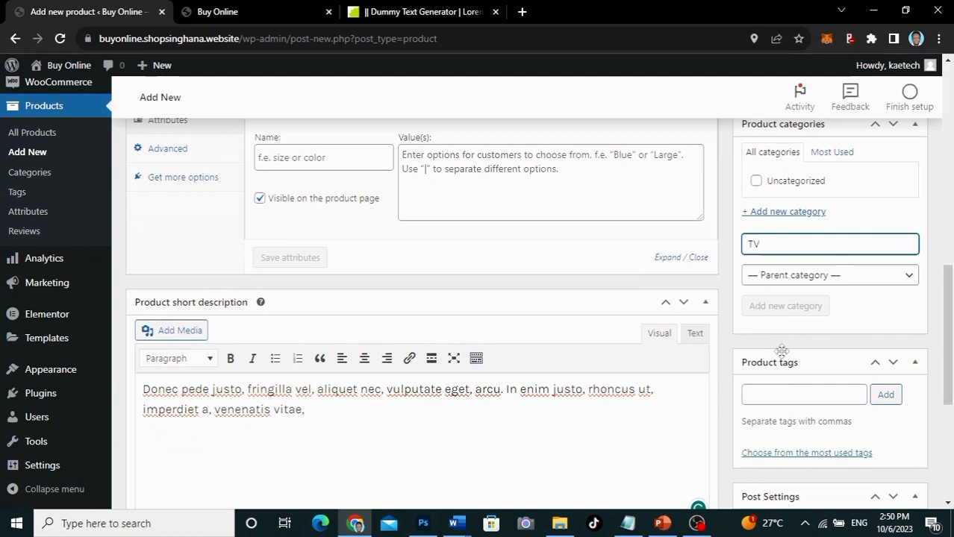
Step: Add the product tags Samsung tv, tv and samsung
scroll(780, 351, down, 2)
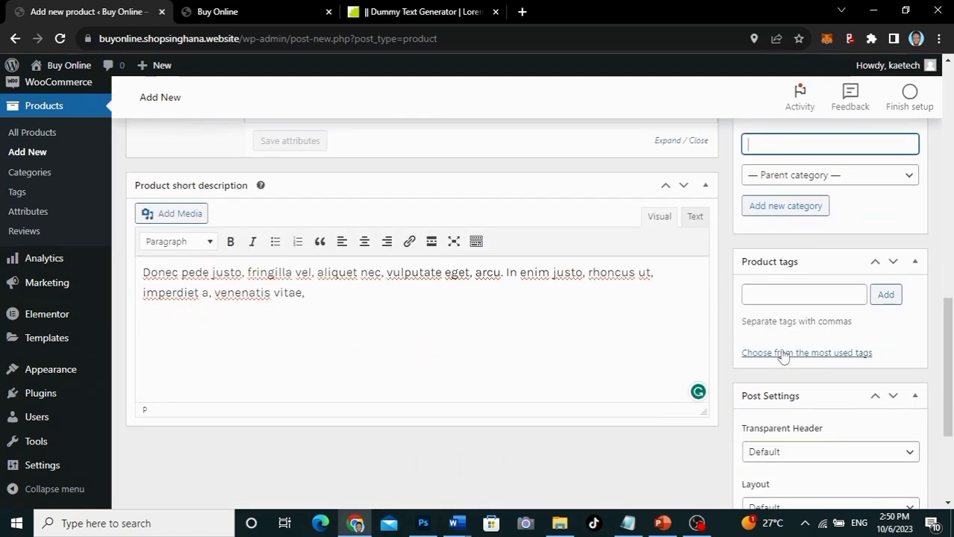
click(772, 292)
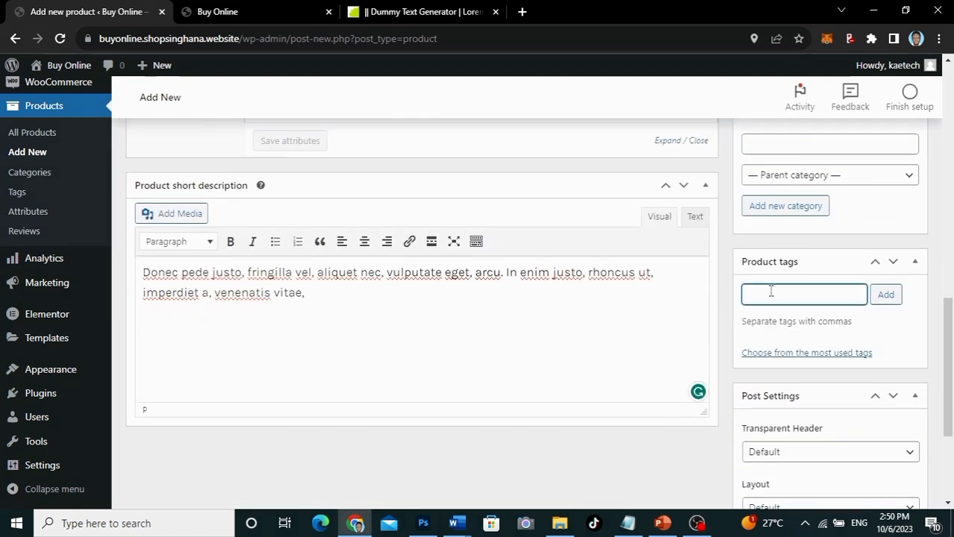
text(Samsung tv)
click(886, 295)
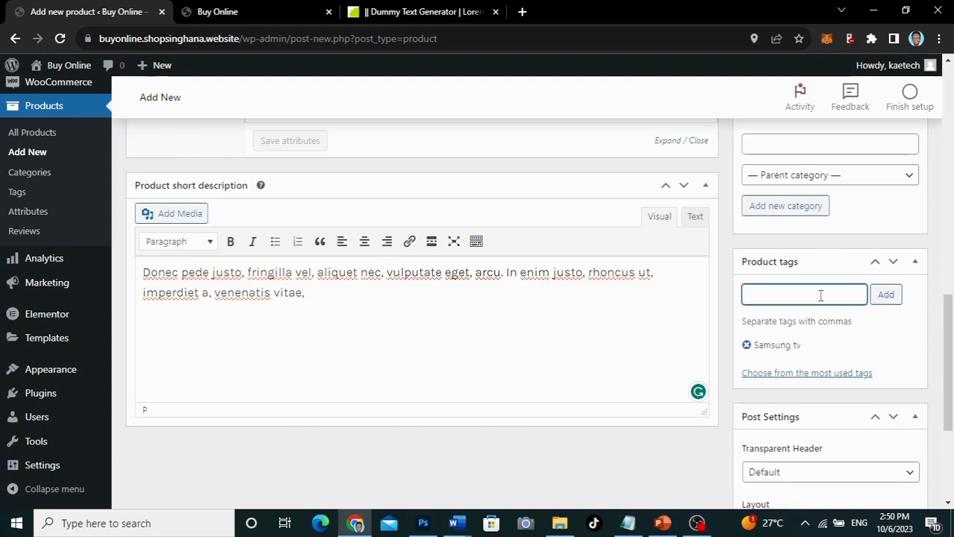
text(tv)
click(881, 299)
text(sum)
key(BackSpace)
text(msung)
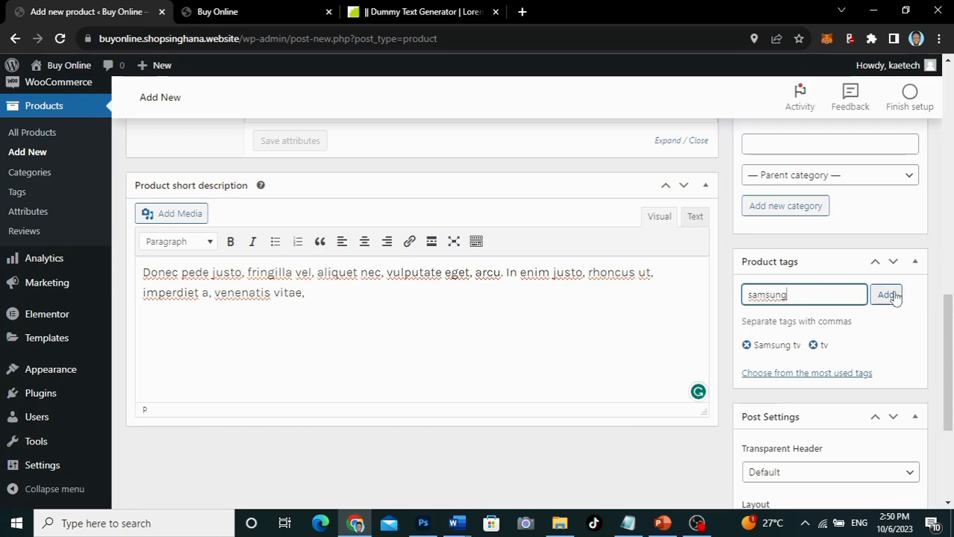
click(885, 295)
scroll(622, 259, up, 10)
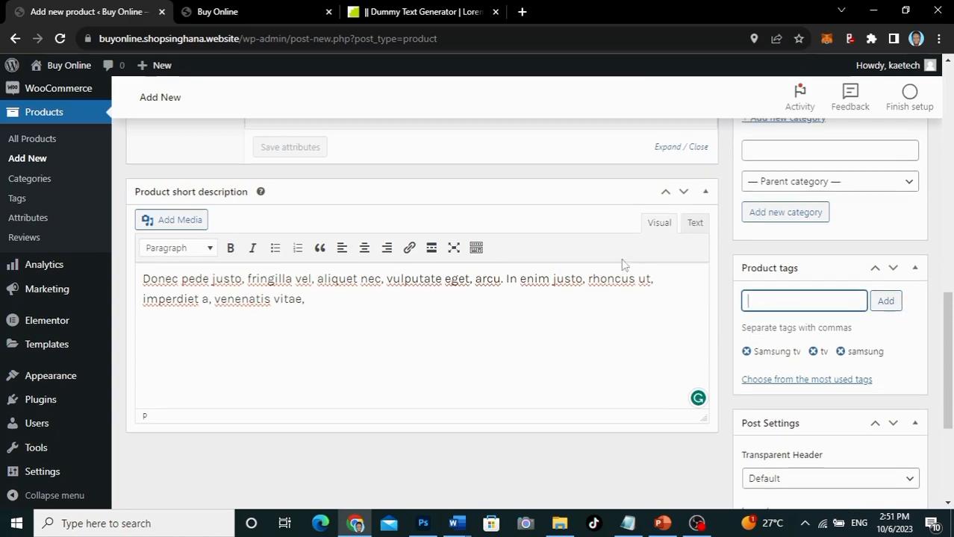
scroll(623, 259, up, 2)
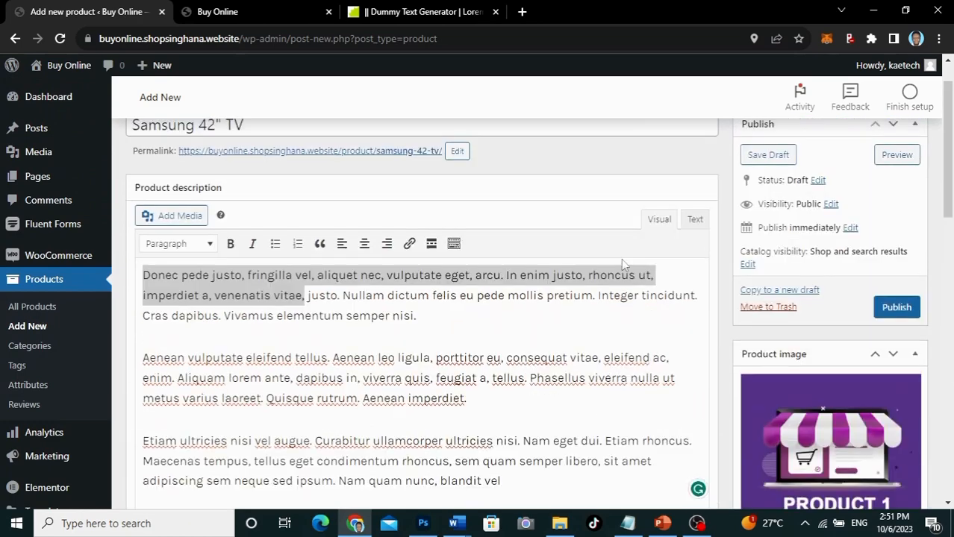
Step: Publish the Samsung 42" TV product and view its live page in a new browser tab
click(707, 333)
click(896, 360)
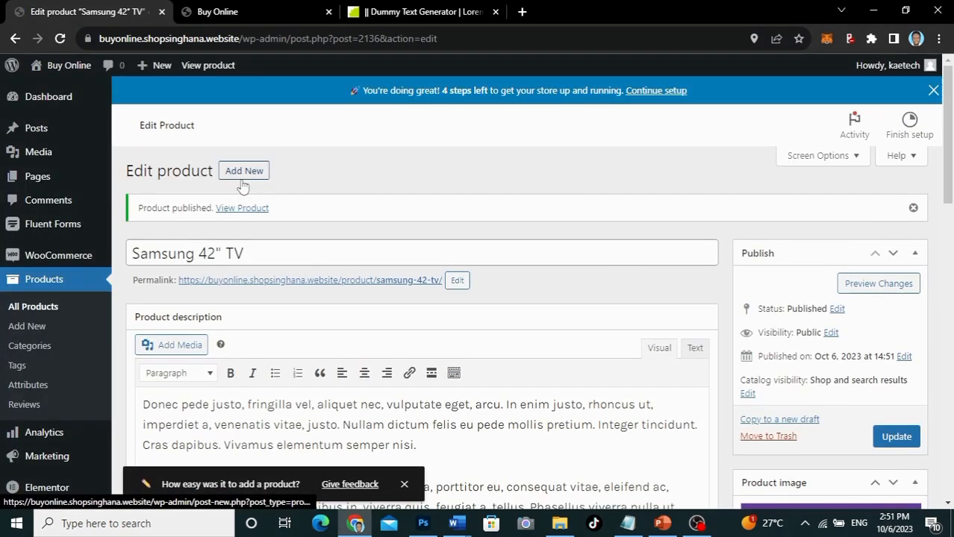
middle_click(240, 209)
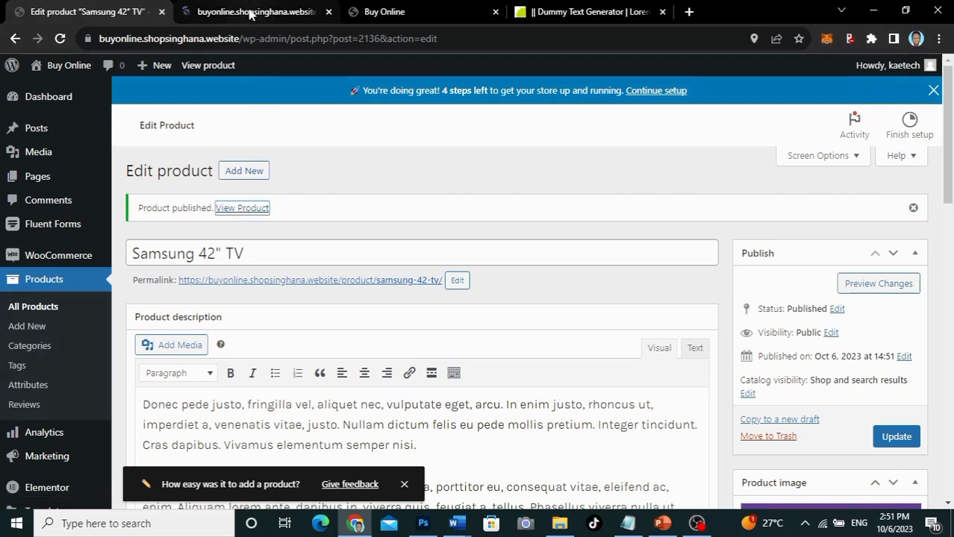
click(252, 10)
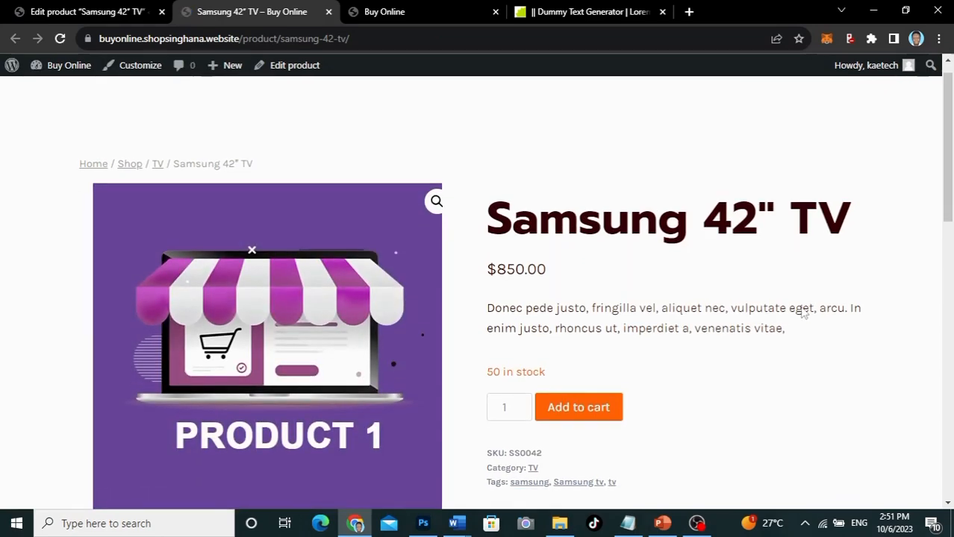
Step: Review the live page's $850.00 price and short description
scroll(803, 312, down, 5)
scroll(803, 312, down, 1)
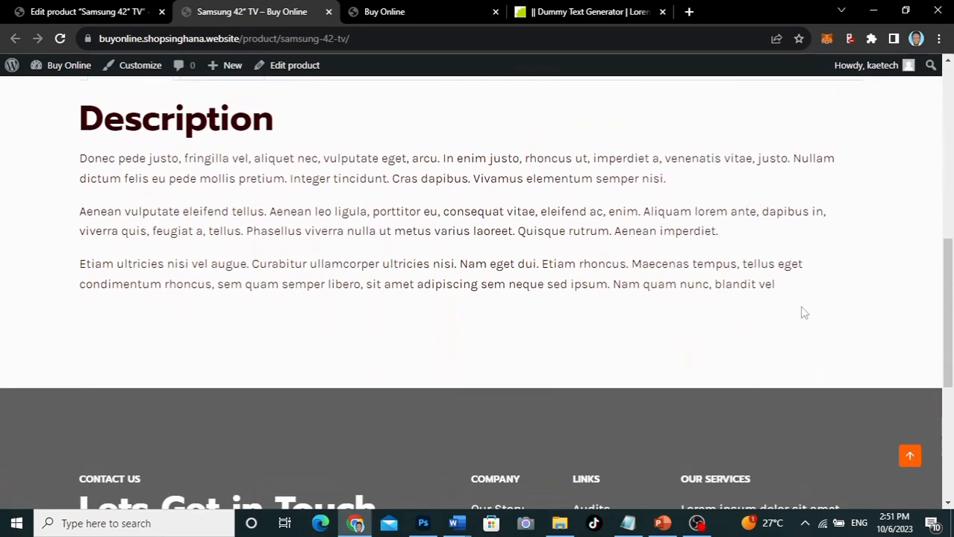
scroll(803, 312, up, 6)
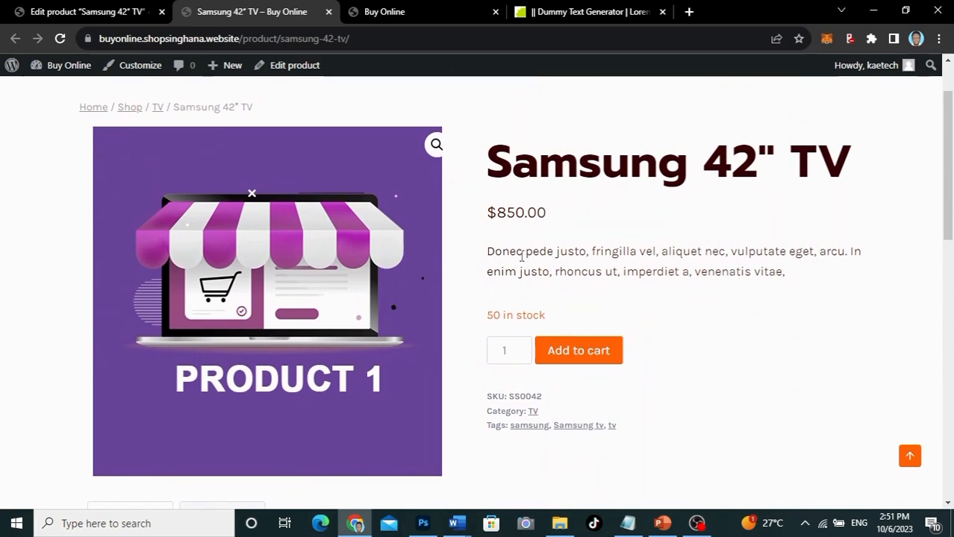
drag(491, 249, 696, 352)
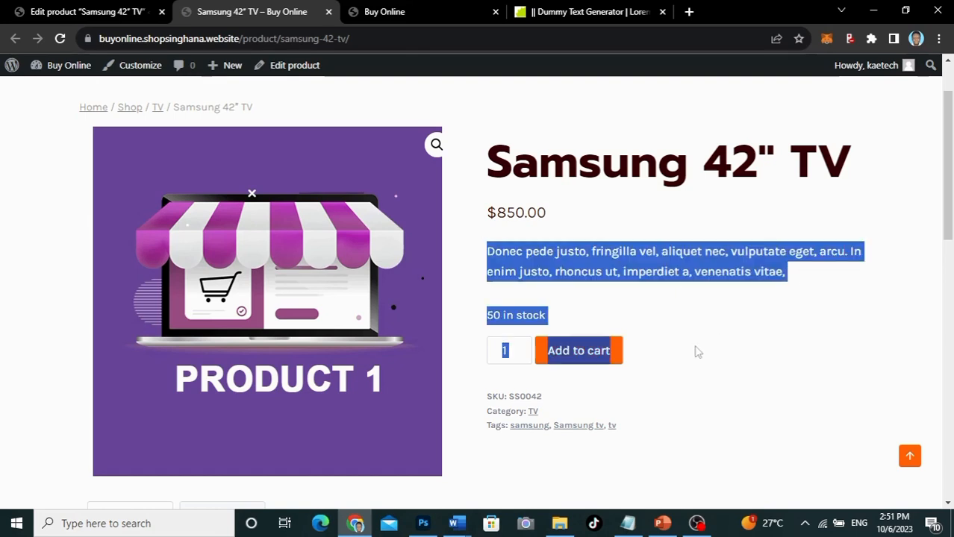
click(696, 352)
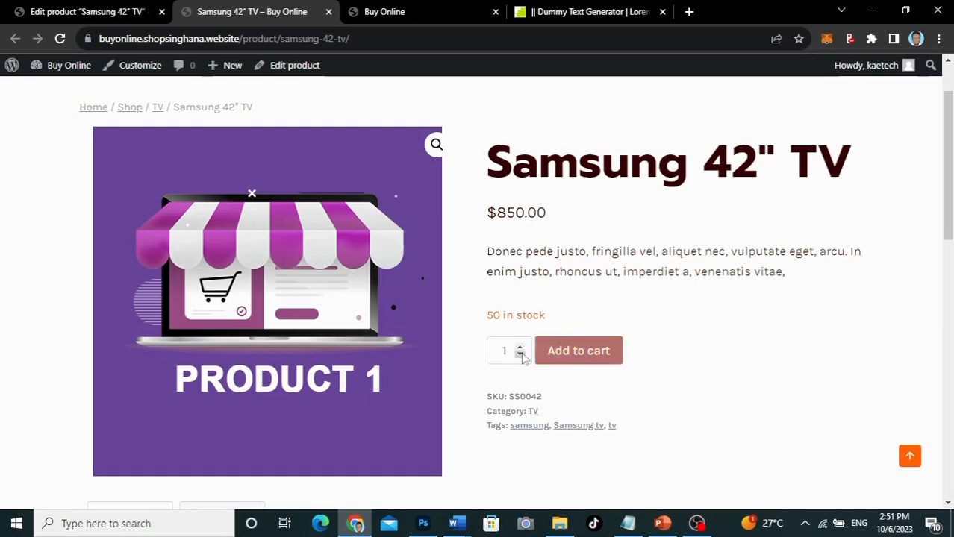
Step: Check the full description and tags, then return to the product editor
scroll(686, 374, down, 3)
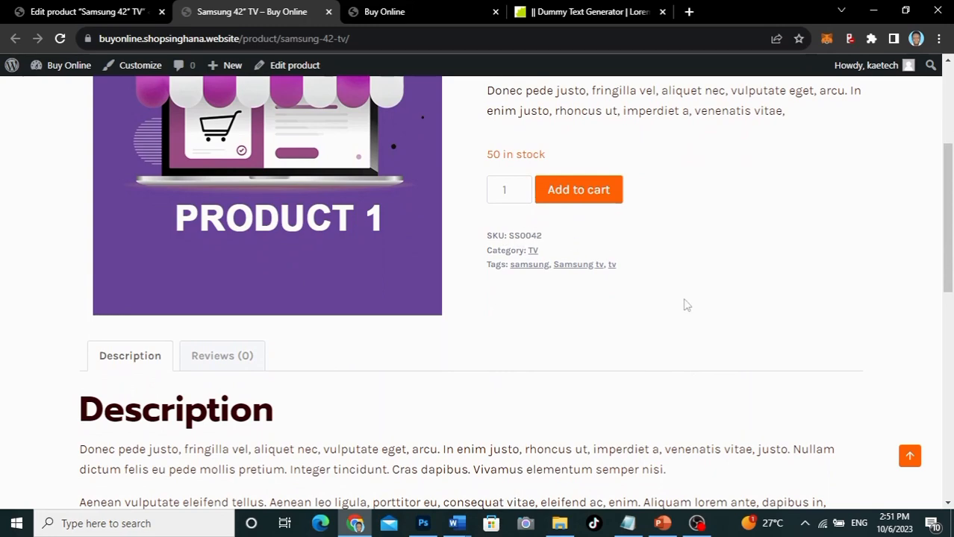
scroll(687, 306, down, 3)
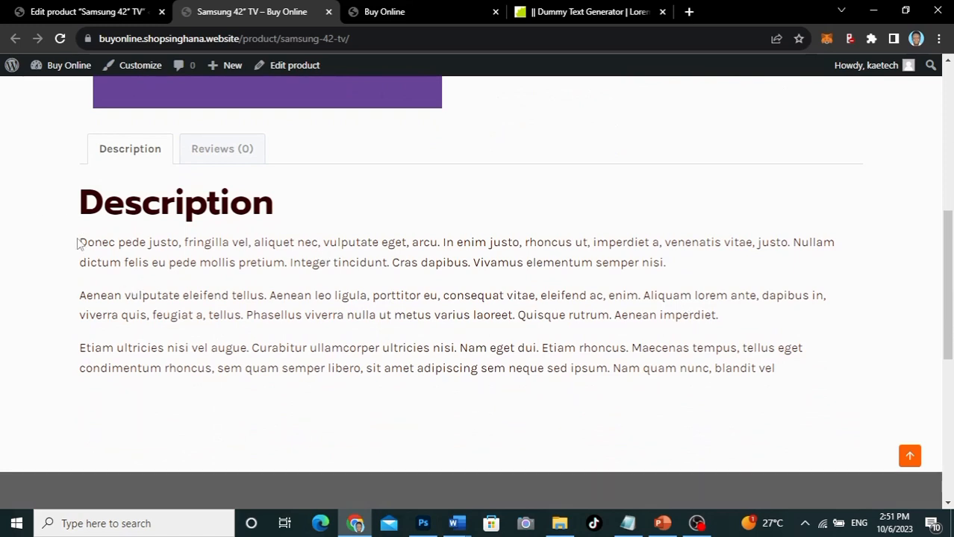
drag(77, 244, 844, 366)
key(ctrl+c)
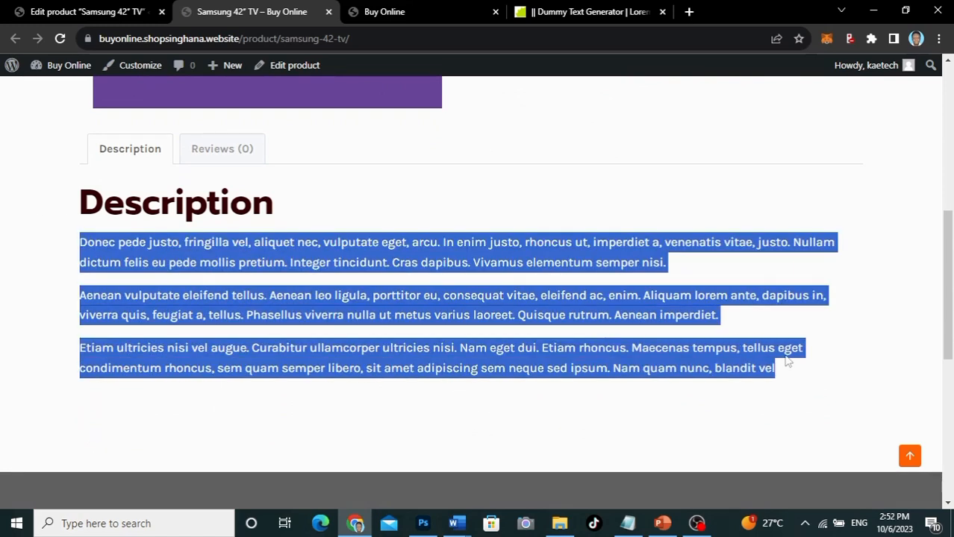
click(643, 290)
scroll(644, 289, up, 6)
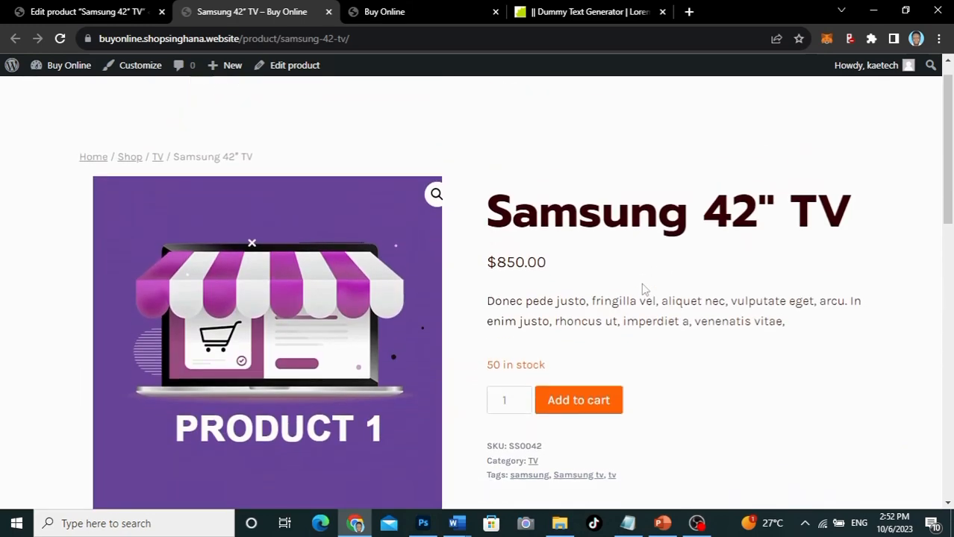
scroll(644, 290, down, 2)
scroll(643, 288, up, 2)
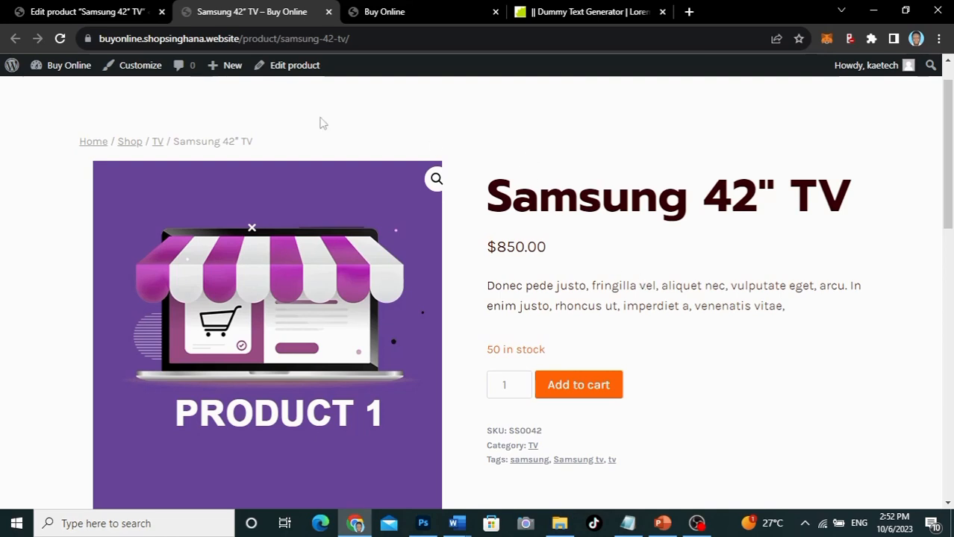
click(33, 11)
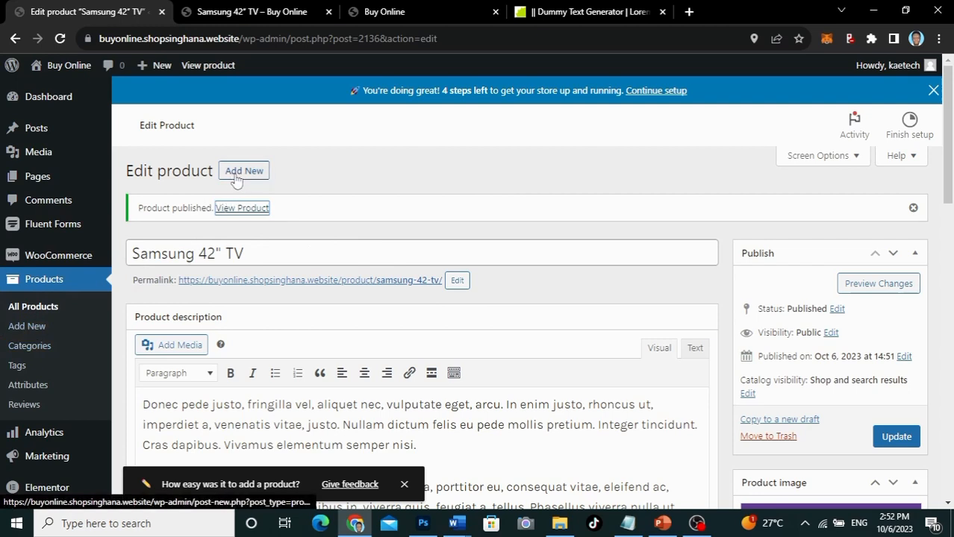
Step: Start a new product named 'iPhone 15'
click(24, 327)
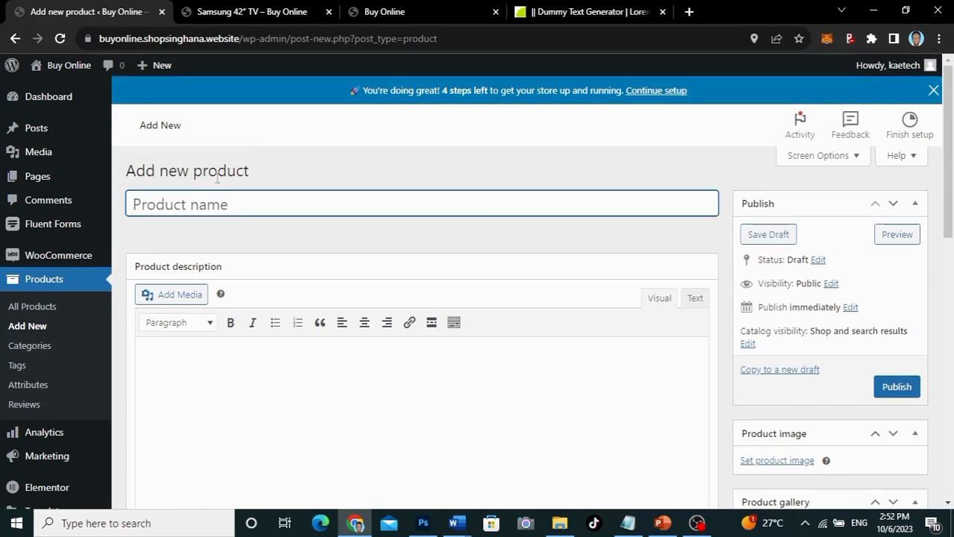
text(iP)
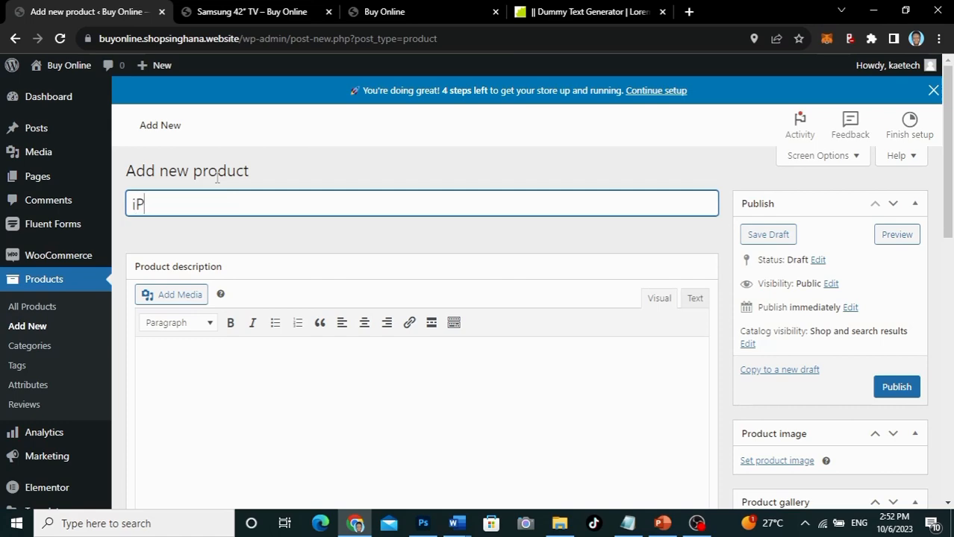
text(hone 15)
scroll(352, 281, down, 3)
scroll(298, 224, up, 2)
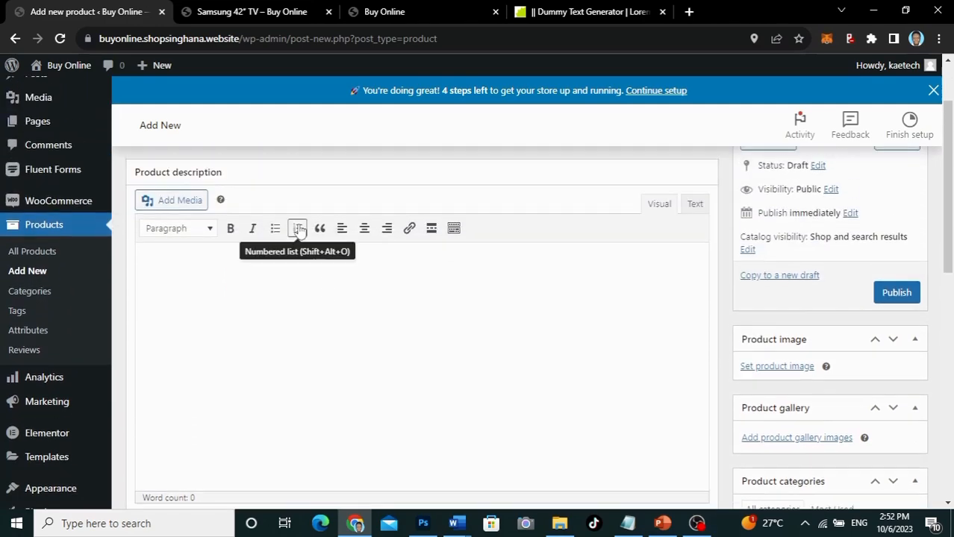
Step: Paste the lorem ipsum text from the Blind Text Generator into the product description
click(219, 258)
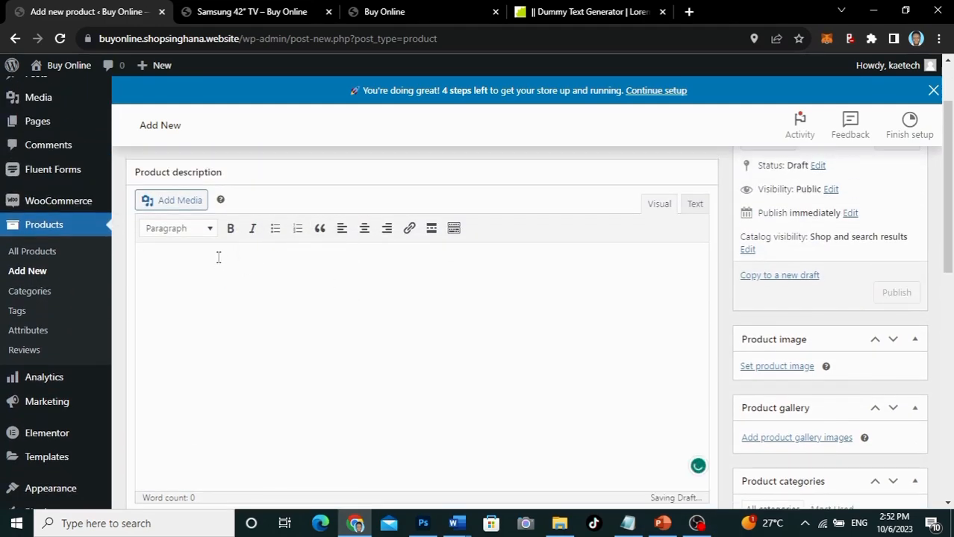
click(579, 11)
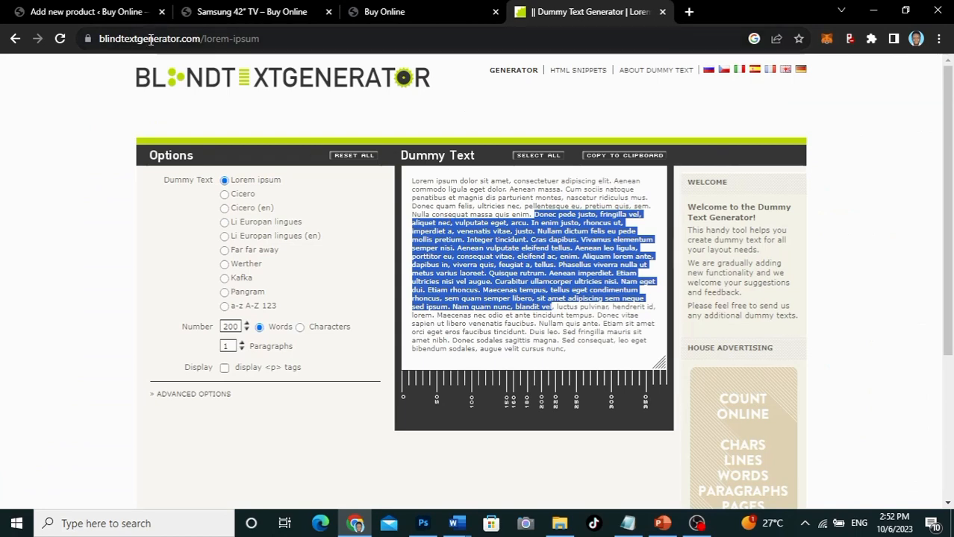
click(108, 10)
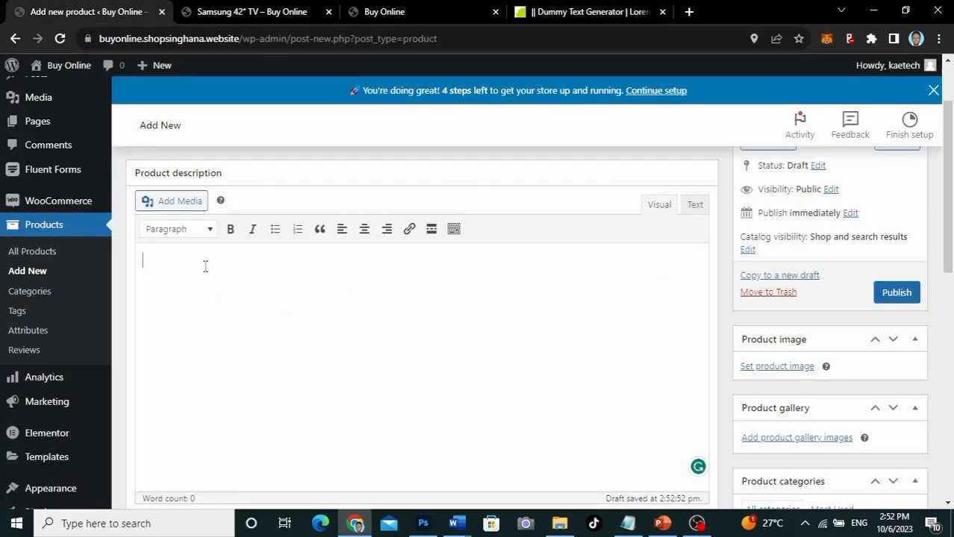
key(ctrl+v)
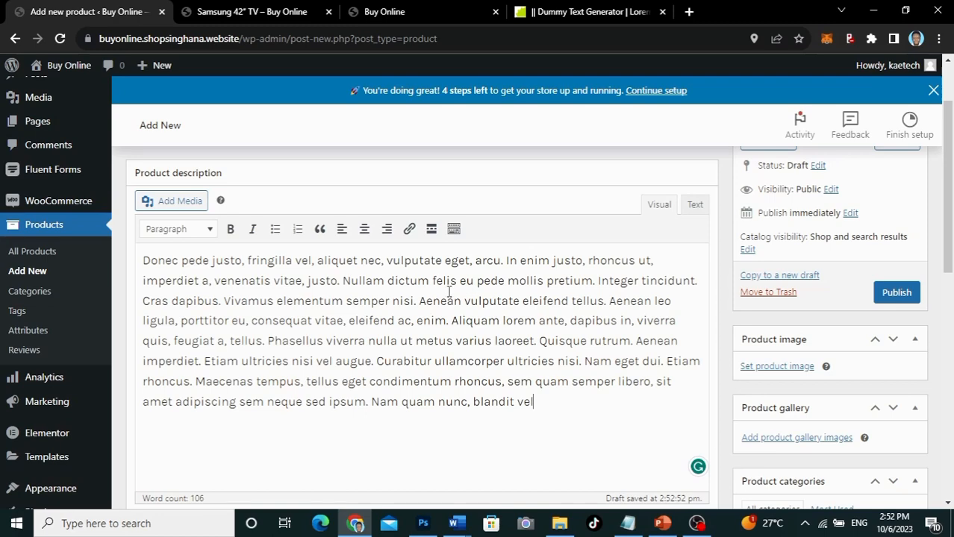
Step: Break the description into new paragraphs before 'Aenean' and both 'Etiam' sentences
click(420, 300)
key(Return)
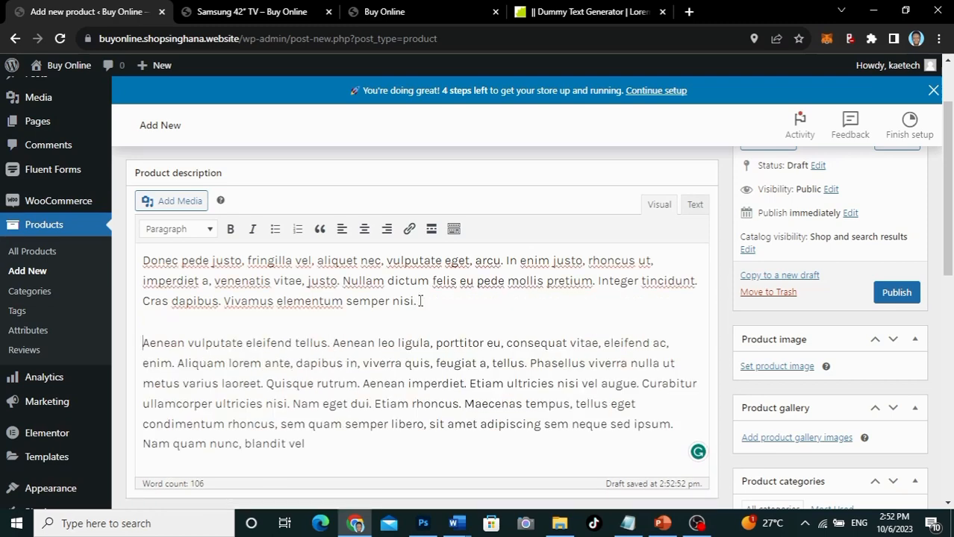
click(469, 383)
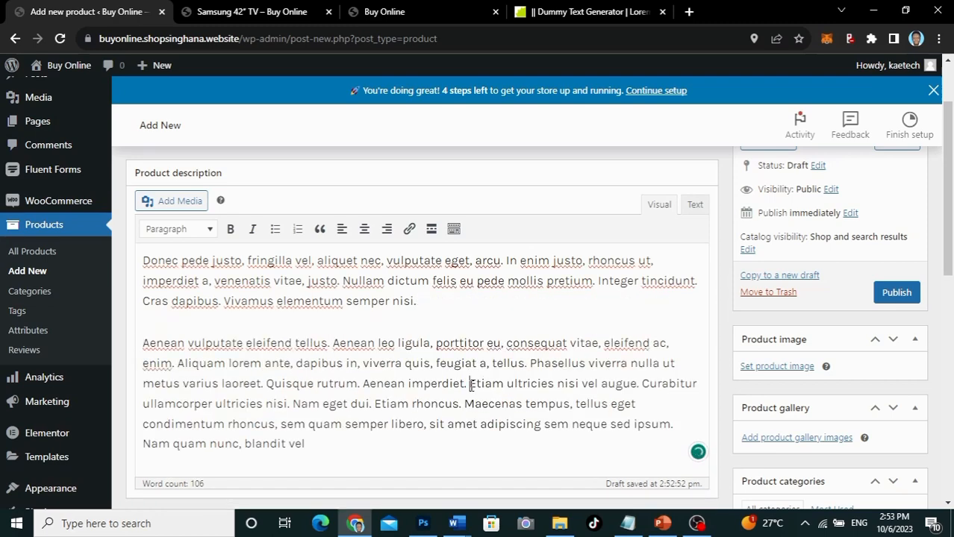
key(Return)
scroll(471, 386, down, 2)
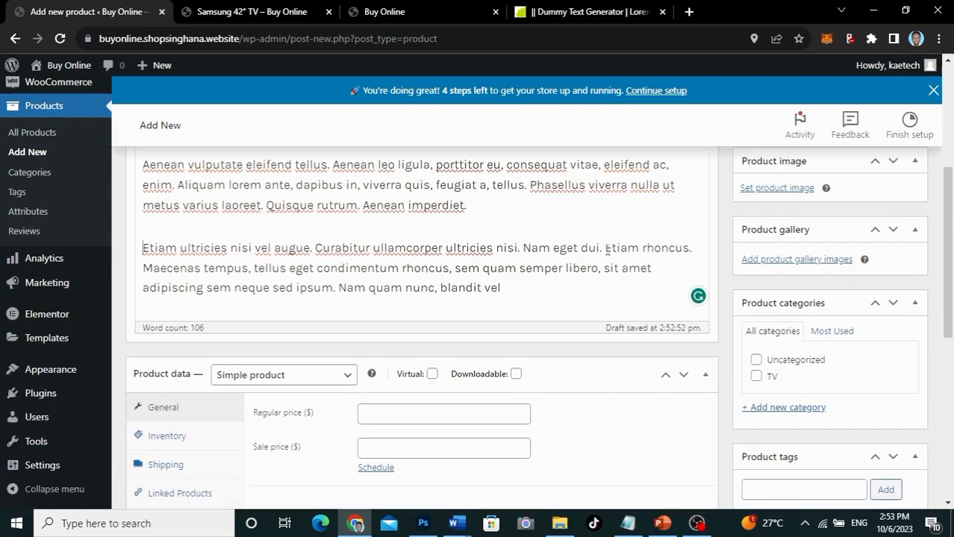
click(605, 247)
key(Return)
scroll(607, 253, down, 3)
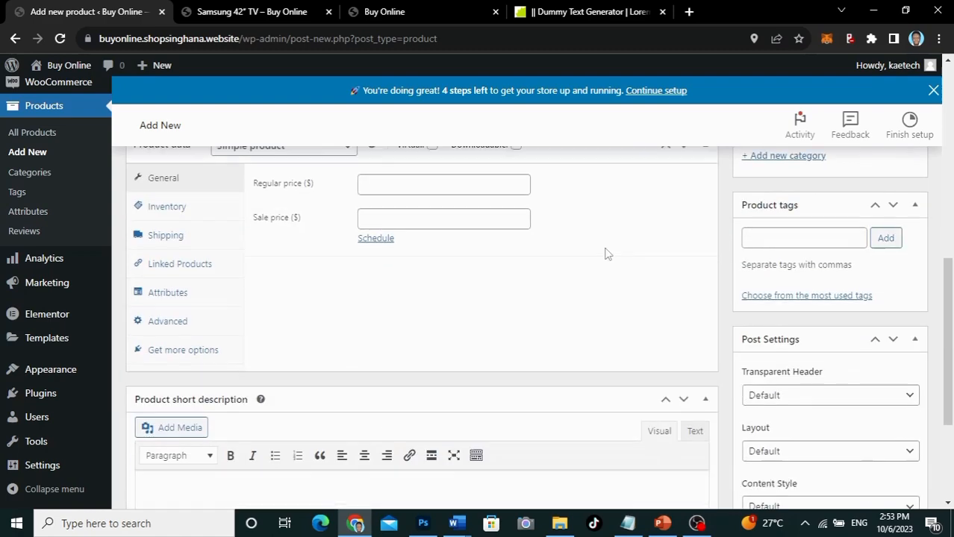
scroll(605, 252, up, 1)
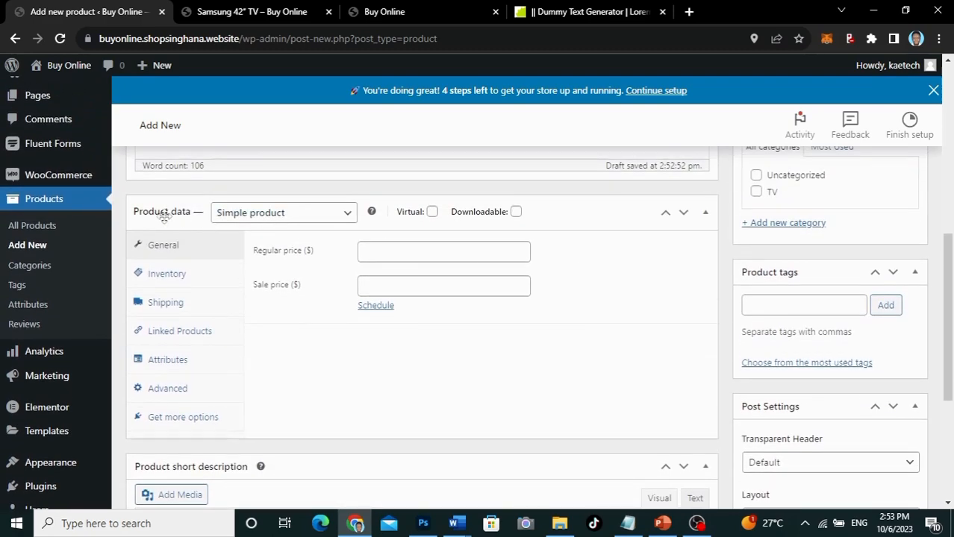
click(295, 214)
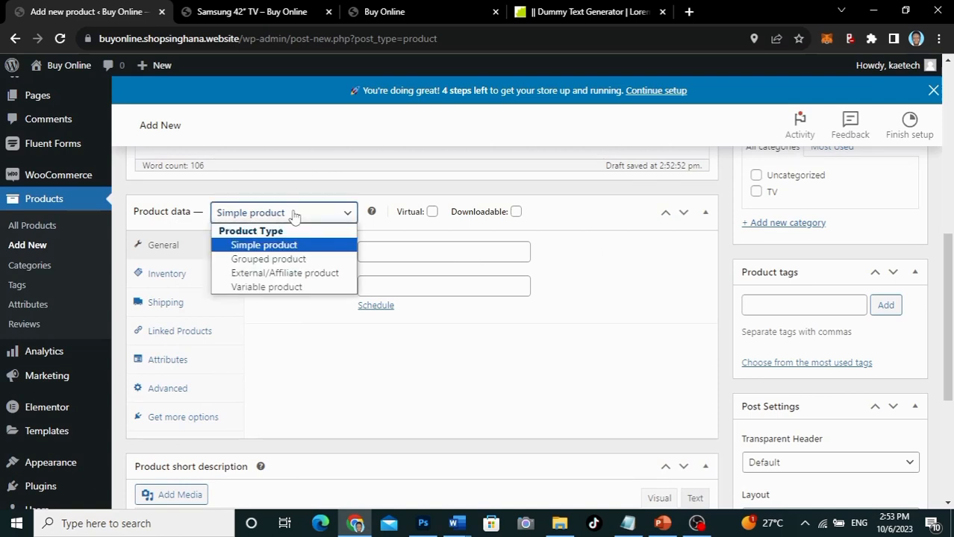
Step: Change the product type to Variable product and dismiss the attributes tip
click(271, 288)
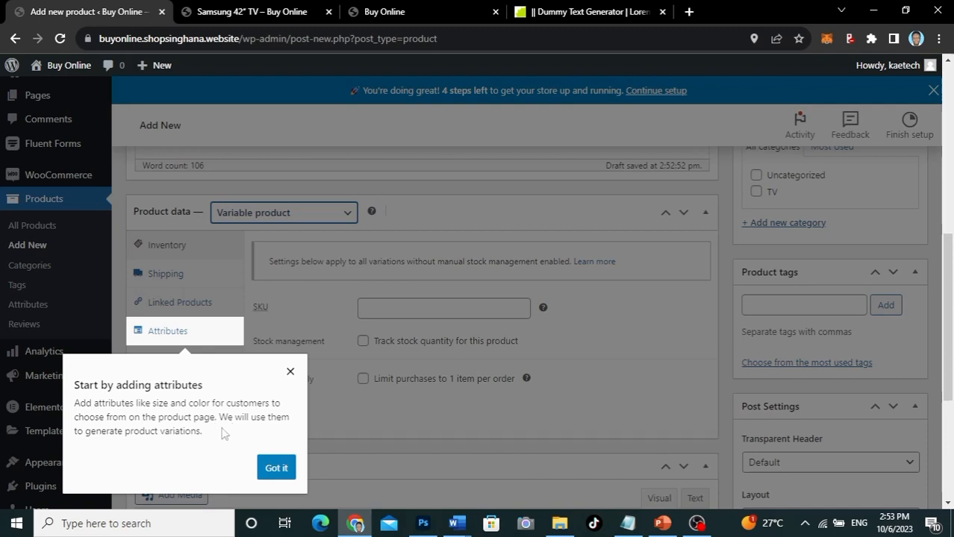
click(277, 469)
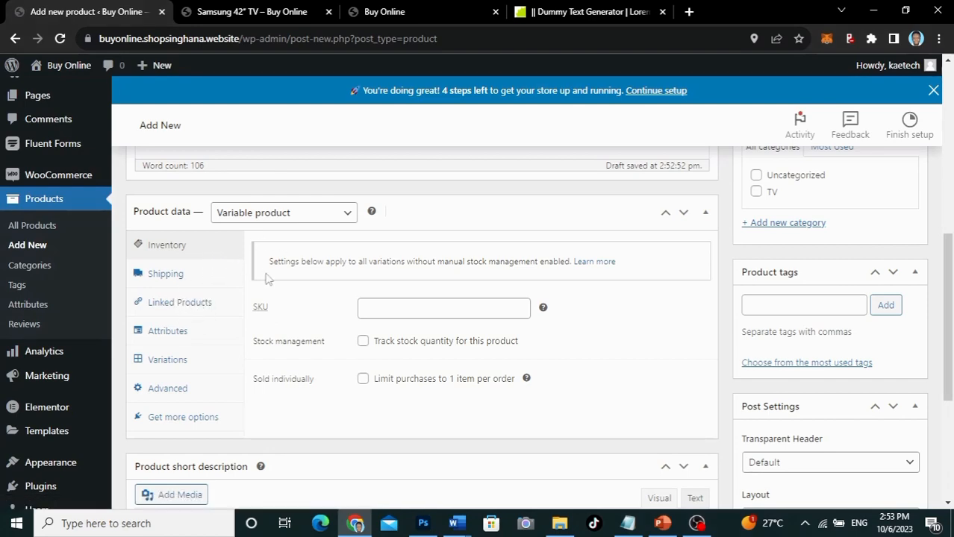
scroll(268, 278, down, 1)
scroll(267, 279, up, 1)
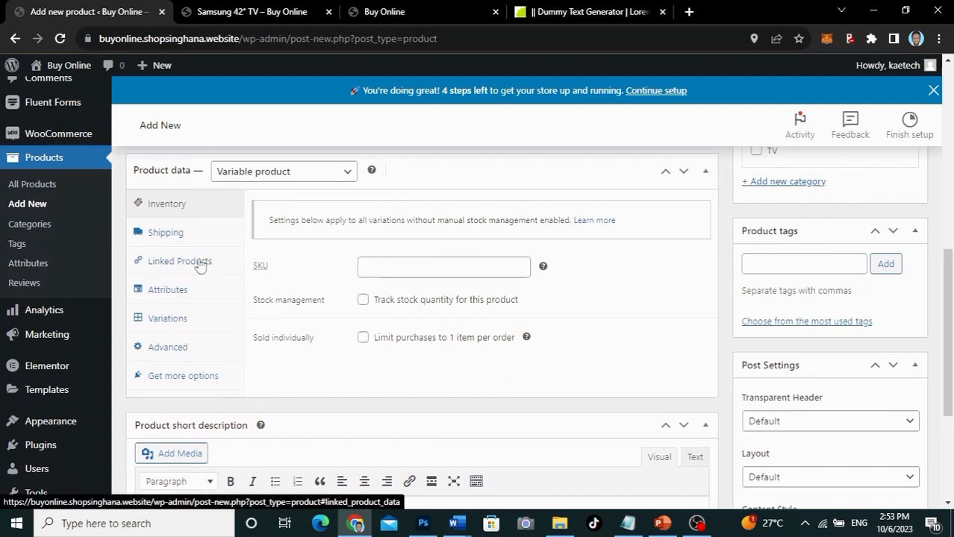
Step: Add a new product attribute named 'Color' in the Attributes section
click(166, 293)
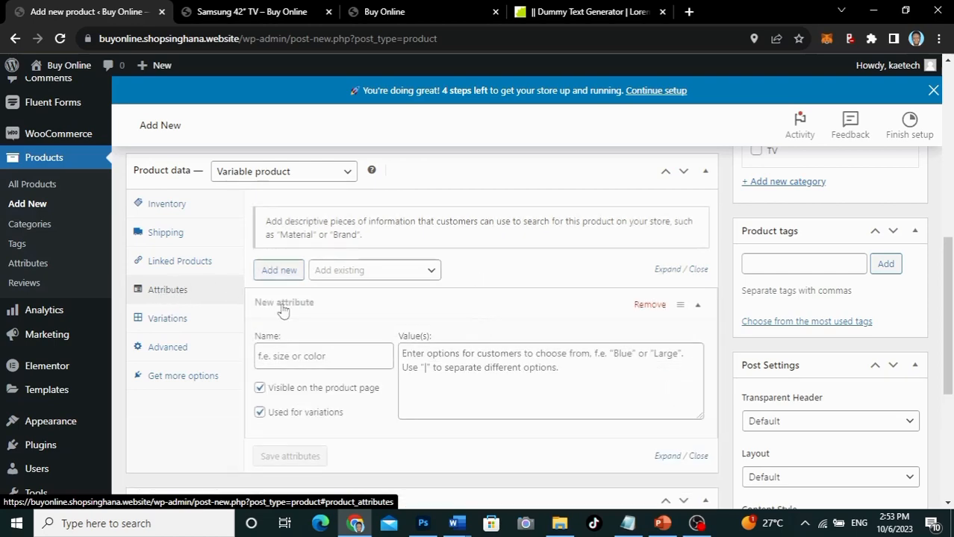
scroll(294, 321, down, 1)
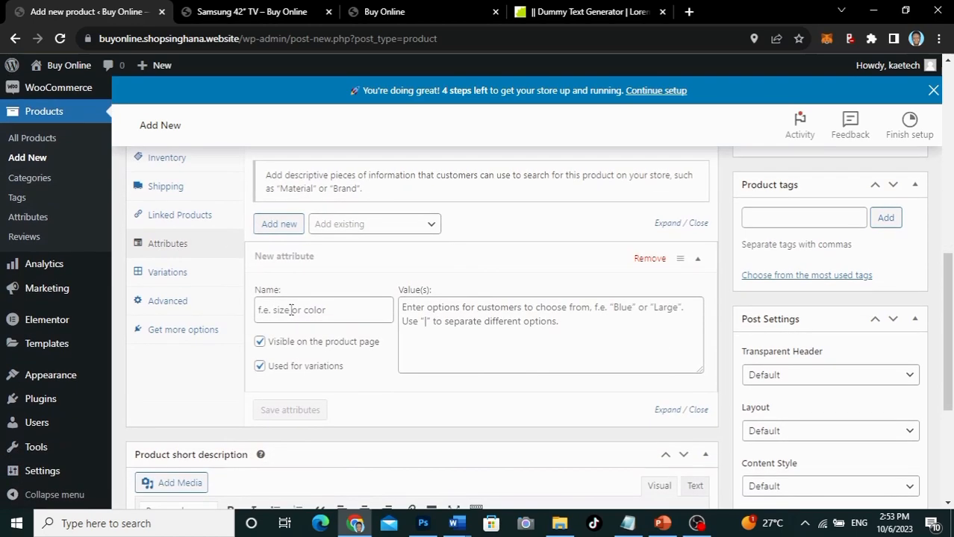
click(291, 310)
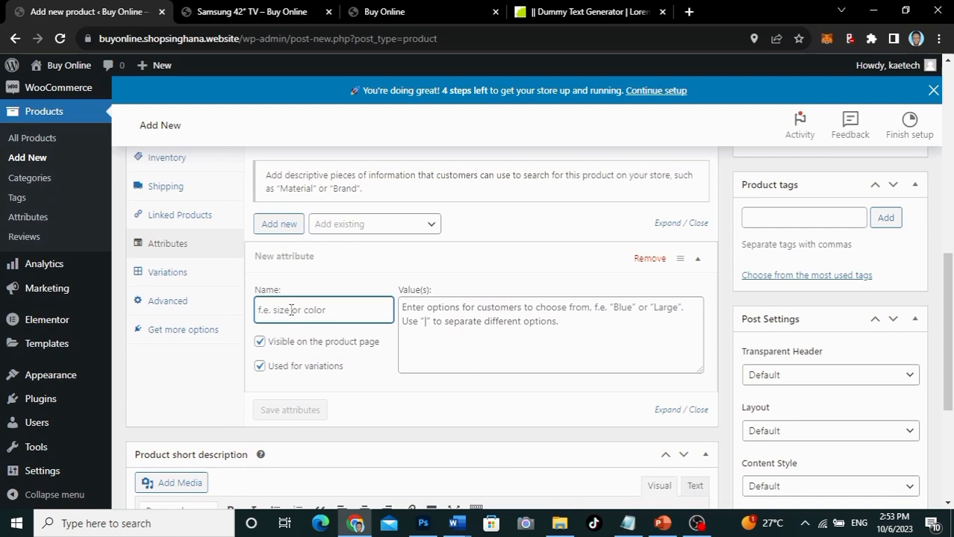
text(Color)
click(470, 311)
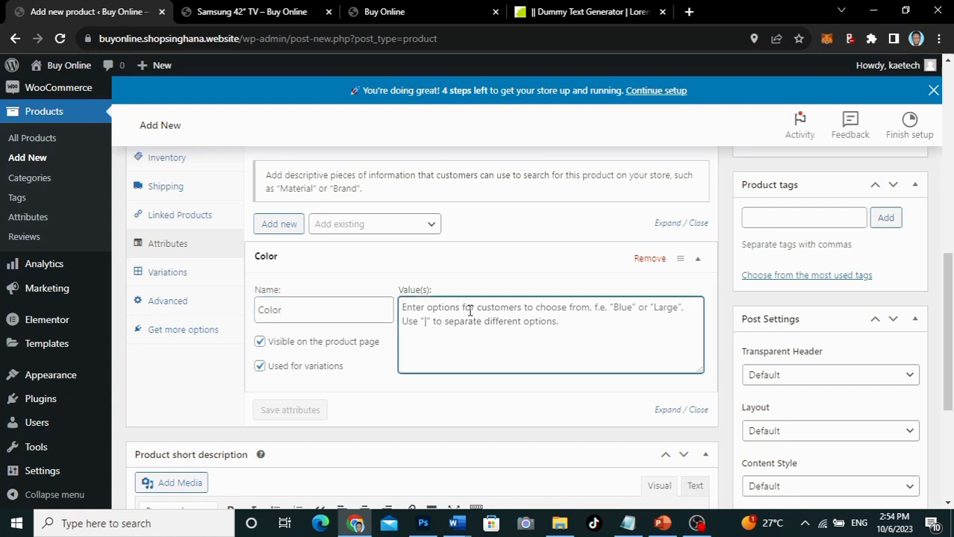
Step: Give Color the values Black | Gold | White | Blue and save the attributes
text(Bl)
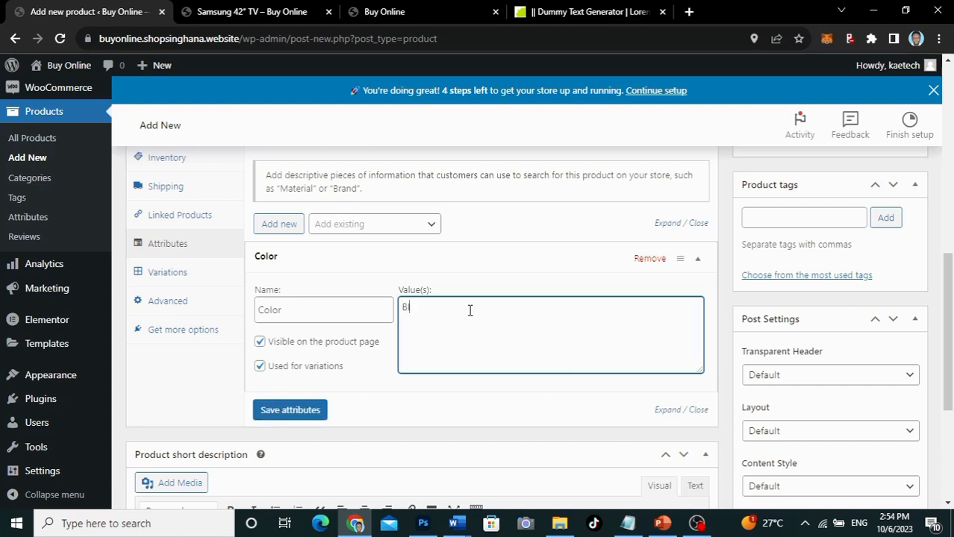
text(ac)
text(k|Gold|White|Blue)
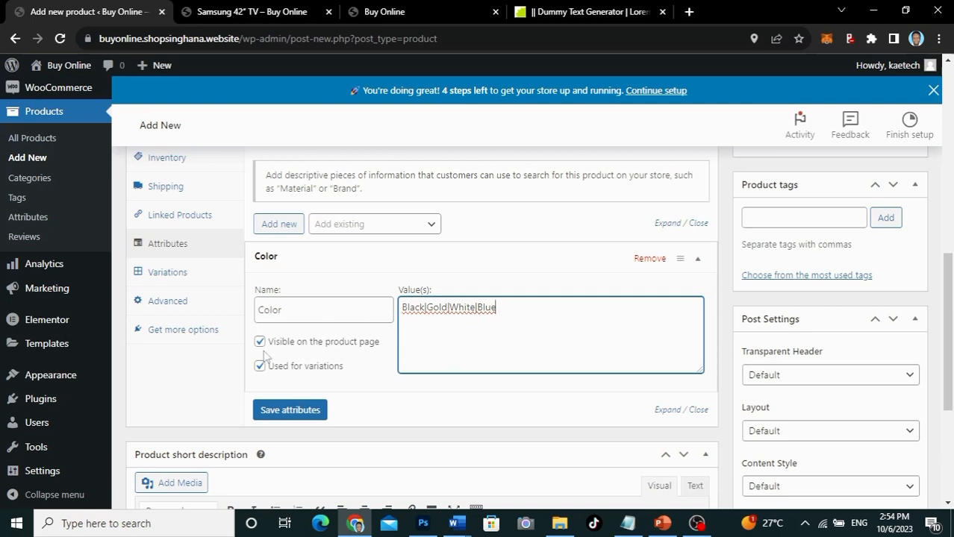
scroll(352, 345, down, 1)
scroll(354, 344, down, 1)
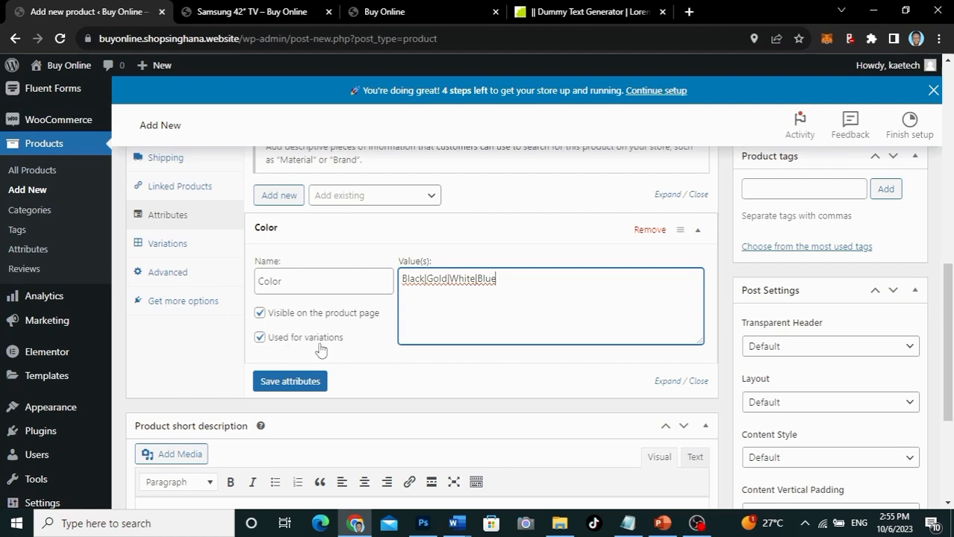
click(283, 385)
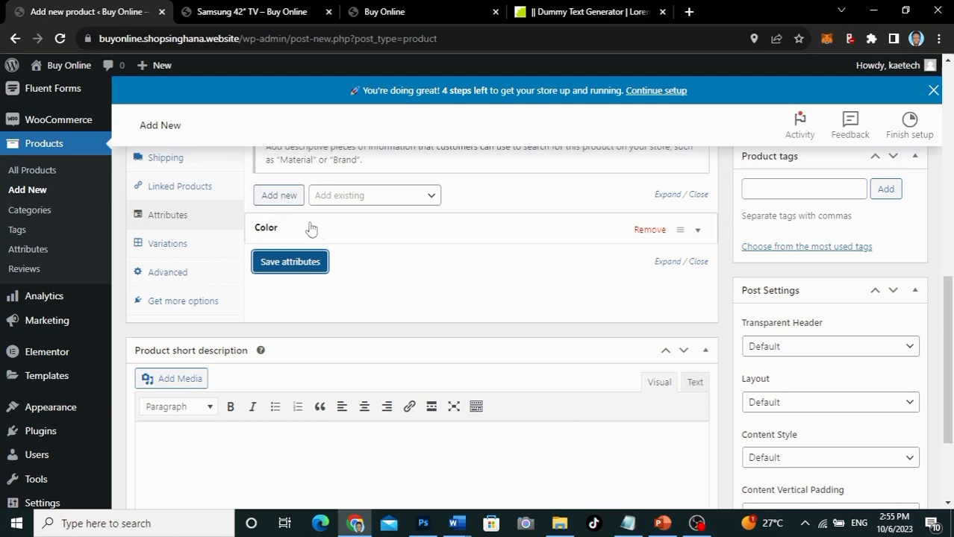
Step: Generate the Black, Gold, White and Blue variations from the Color attribute
click(171, 251)
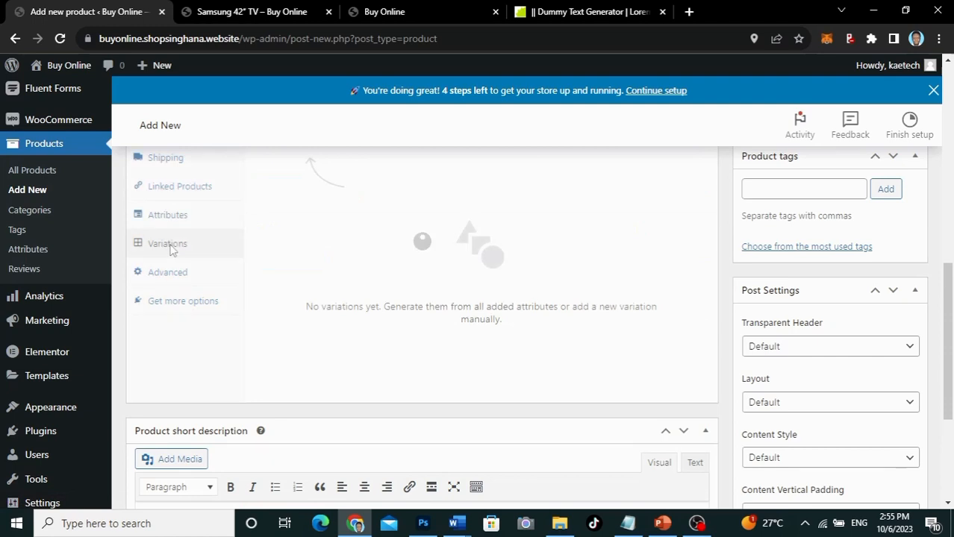
scroll(455, 233, up, 2)
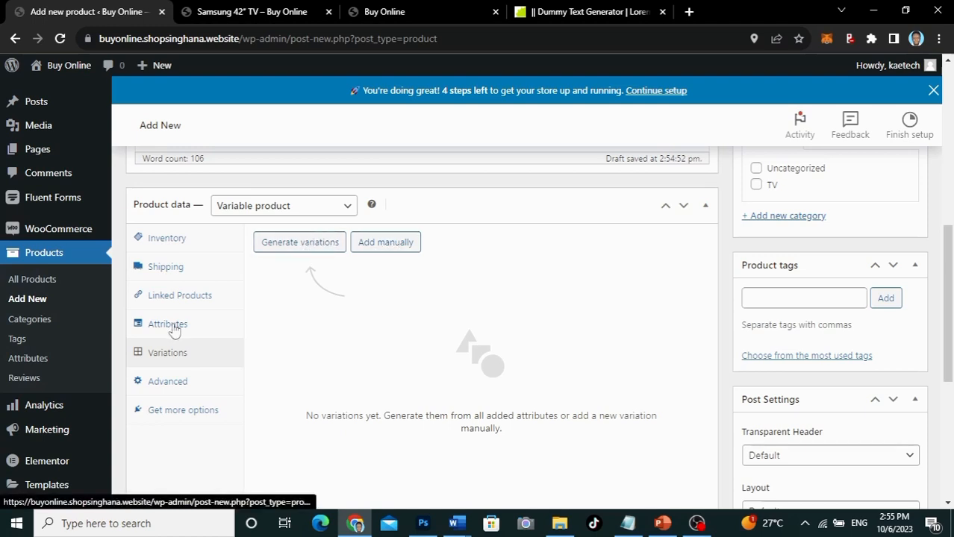
click(308, 247)
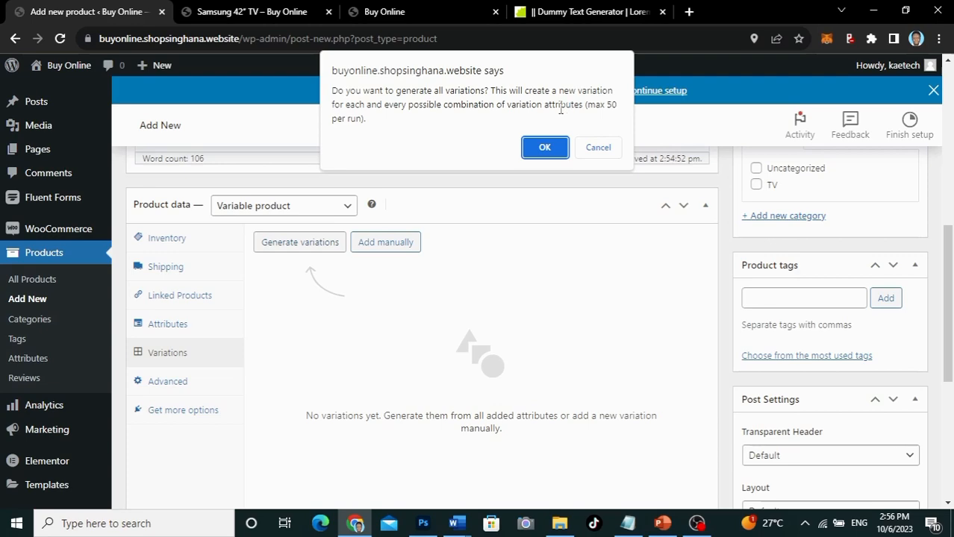
click(545, 148)
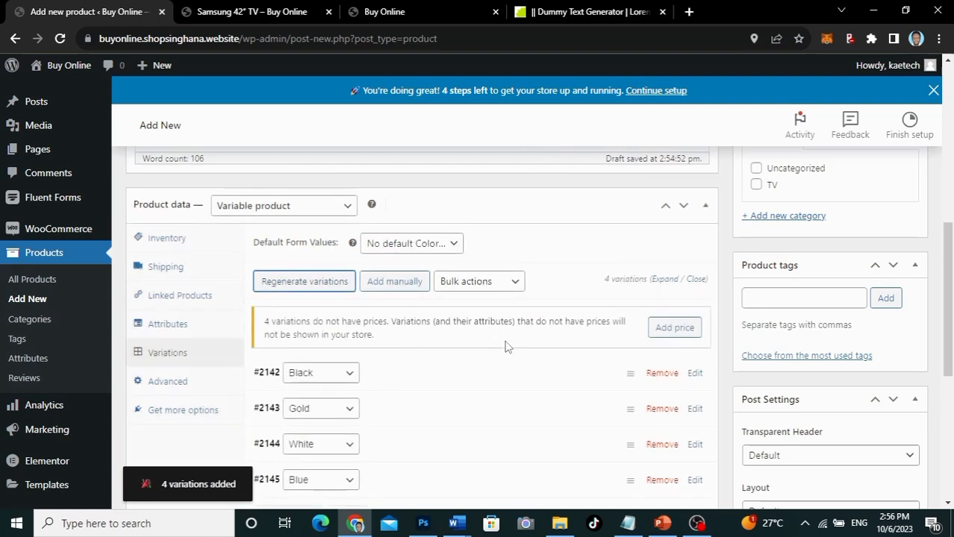
scroll(506, 347, down, 2)
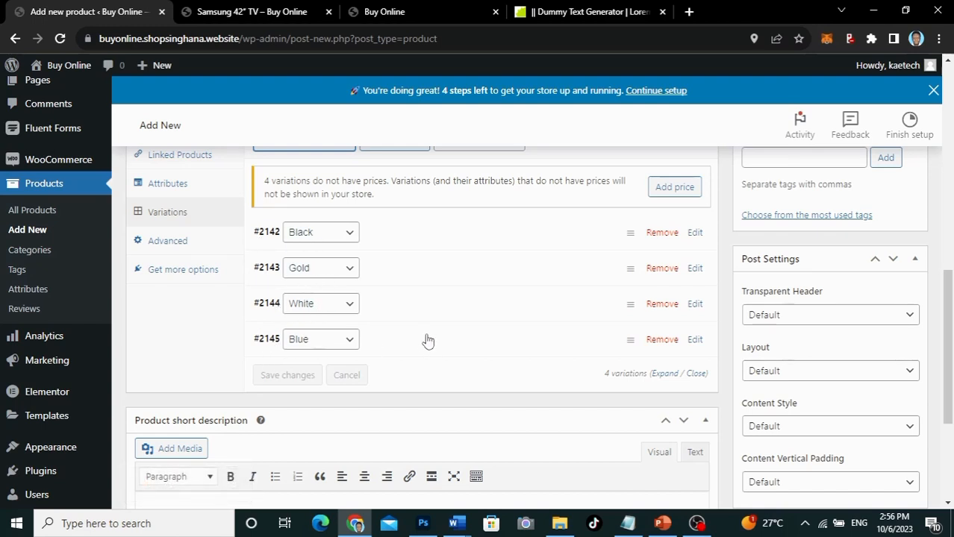
scroll(427, 341, up, 1)
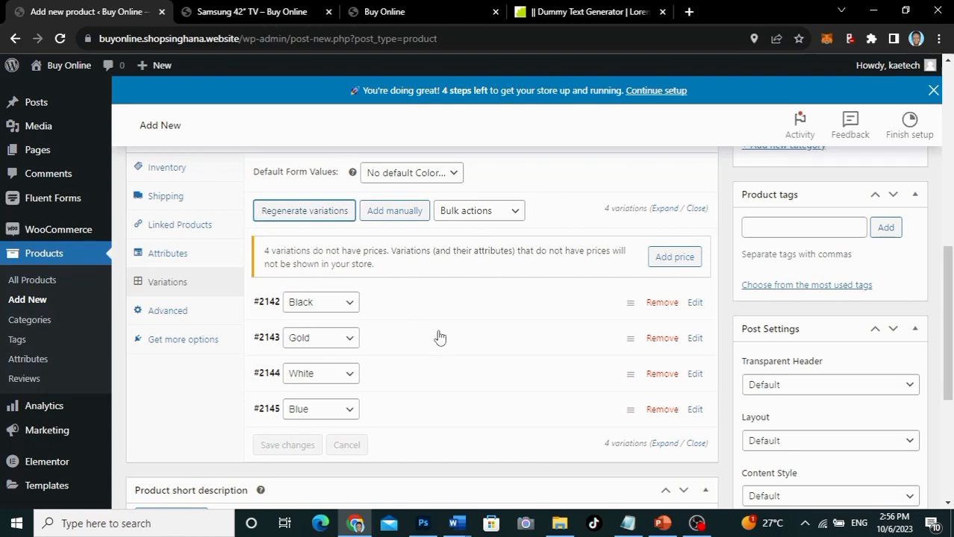
click(439, 306)
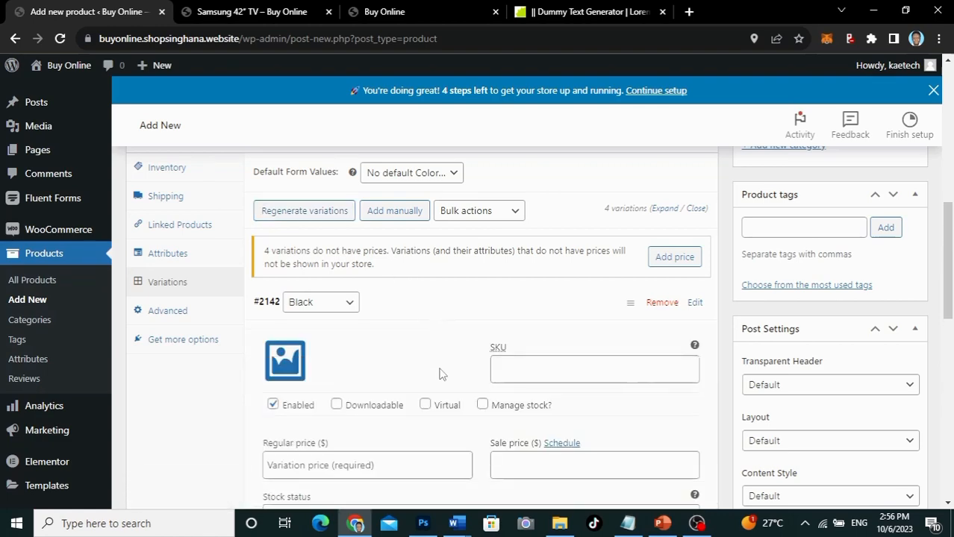
scroll(439, 374, down, 2)
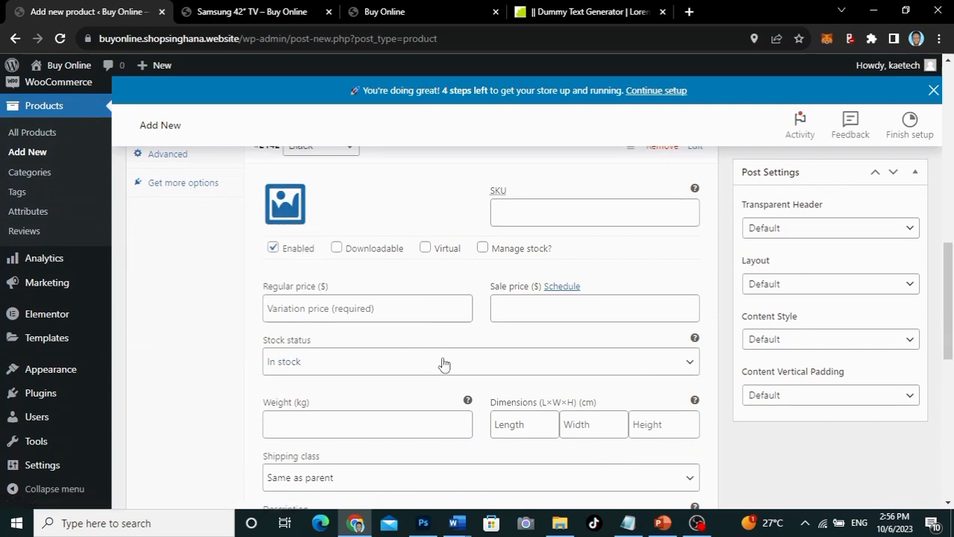
scroll(436, 218, up, 2)
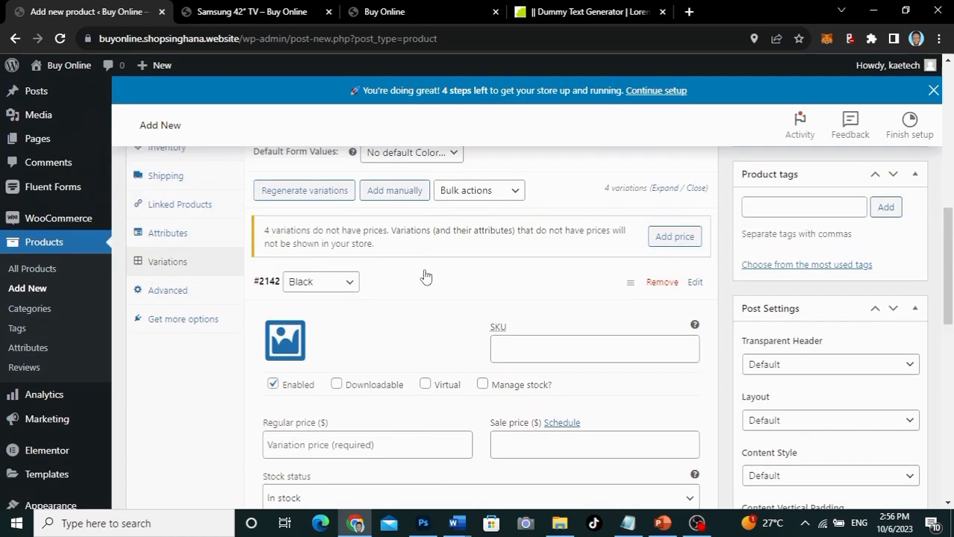
click(421, 289)
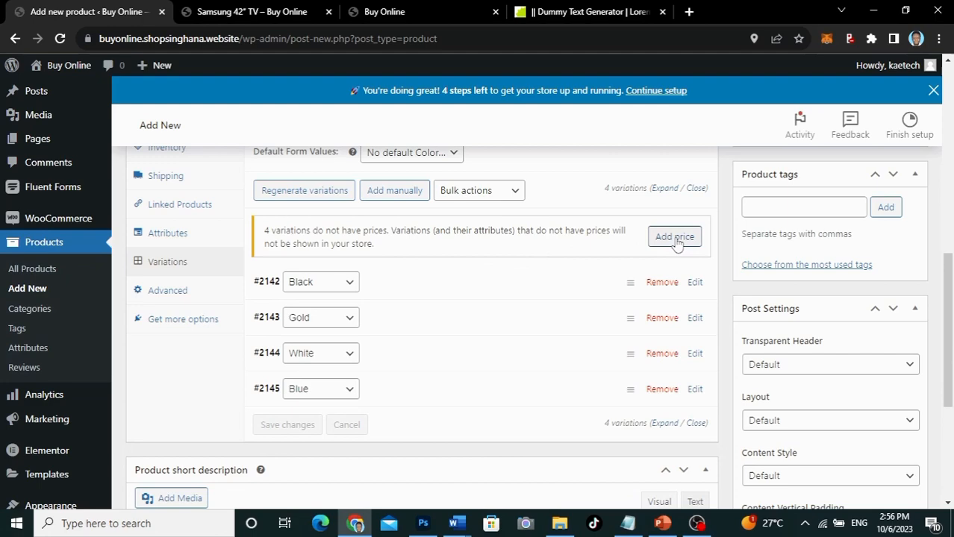
scroll(517, 230, up, 1)
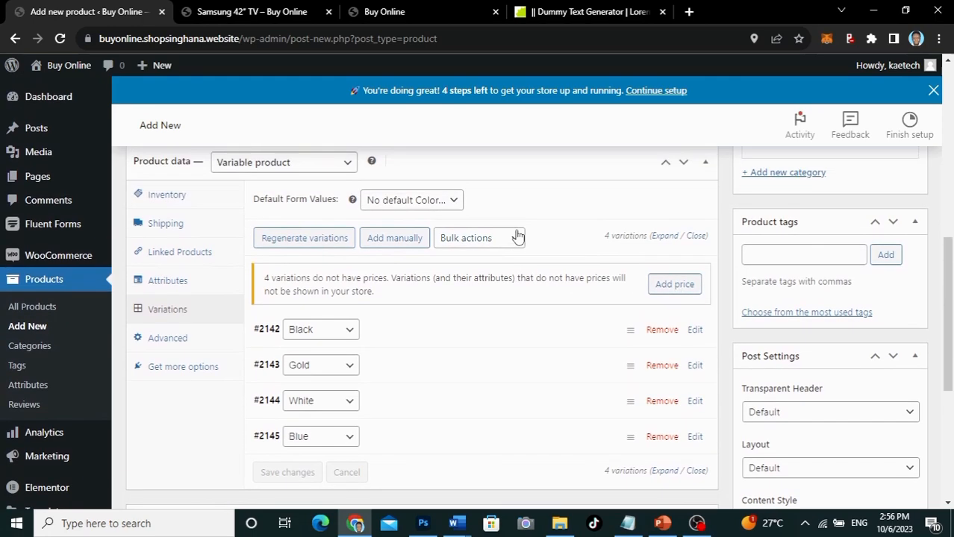
Step: Bulk-set the regular price of all variations to 2500
click(518, 236)
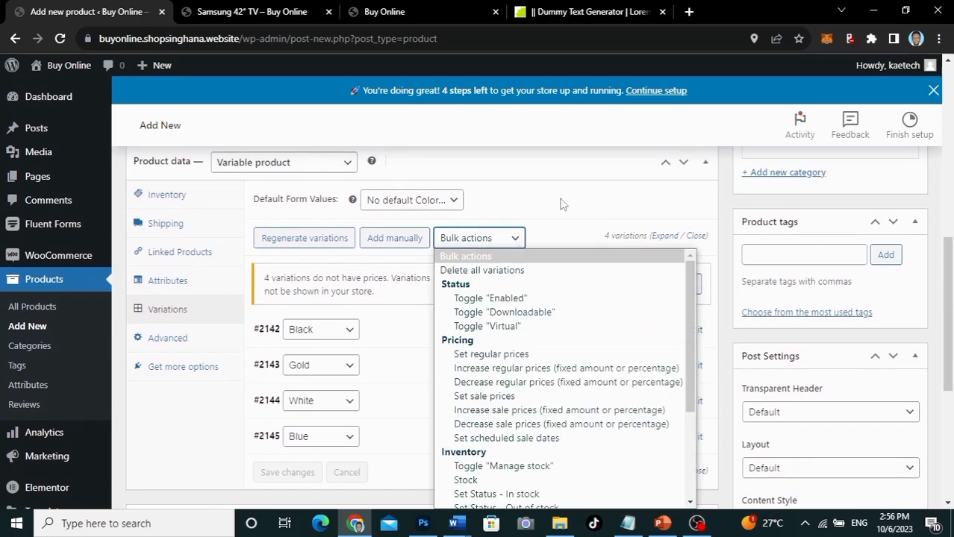
click(505, 355)
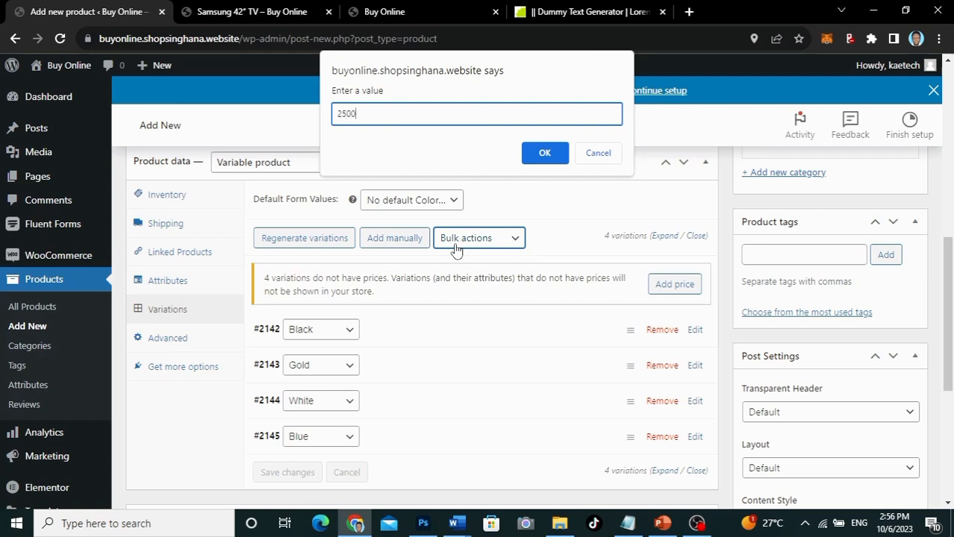
click(545, 153)
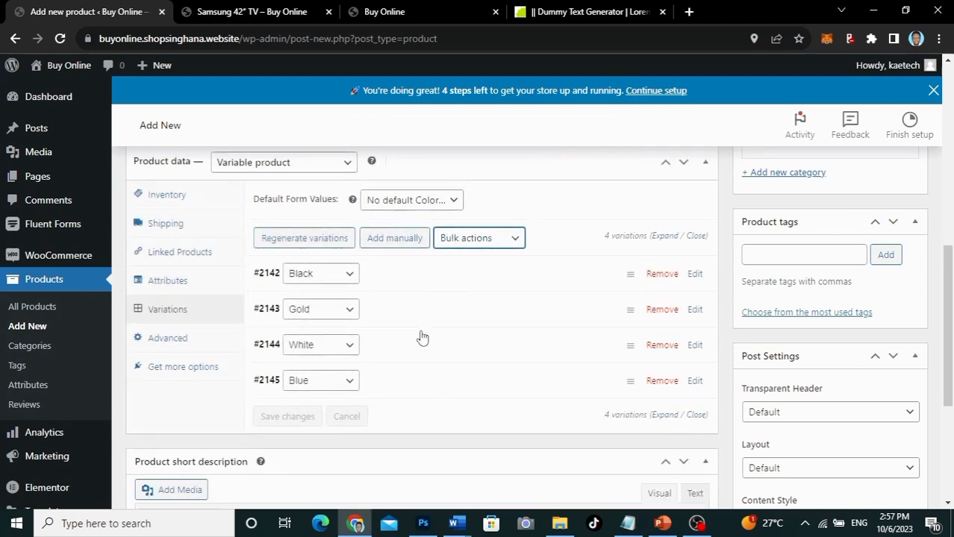
Step: Expand the Black and Gold variations to confirm their 2500 price
click(425, 278)
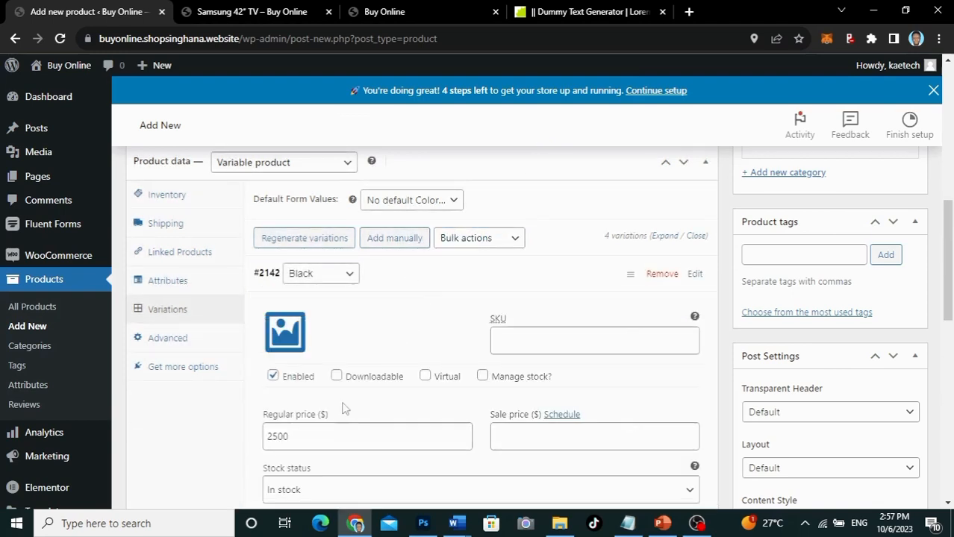
click(424, 276)
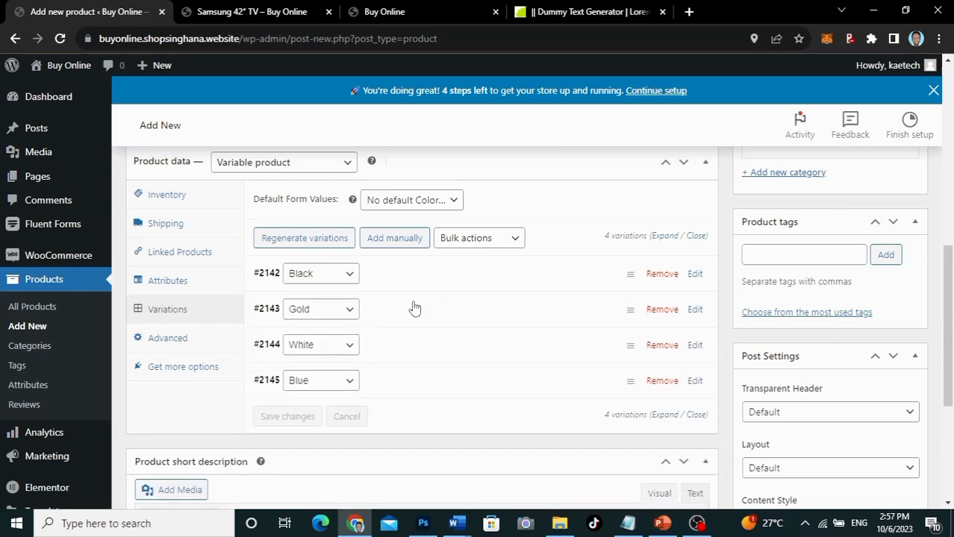
click(413, 314)
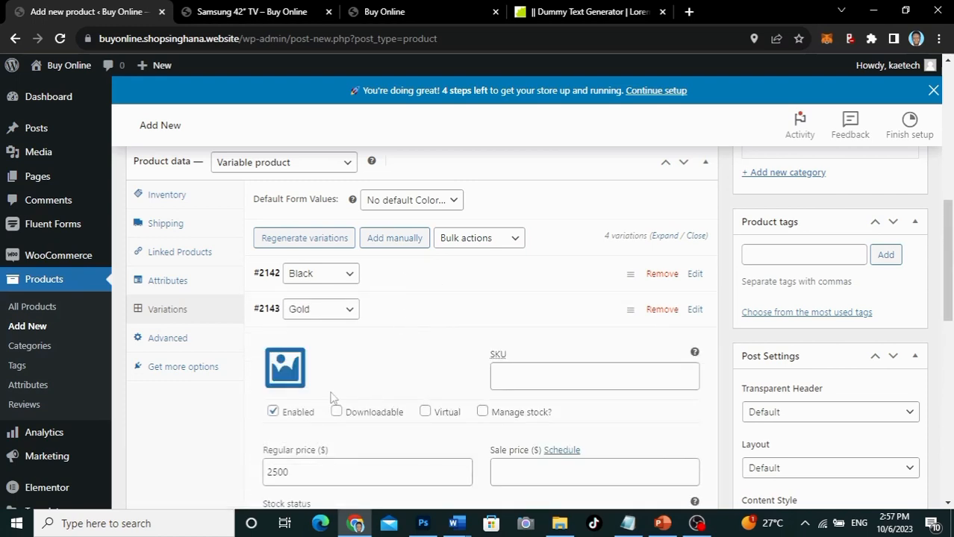
click(407, 315)
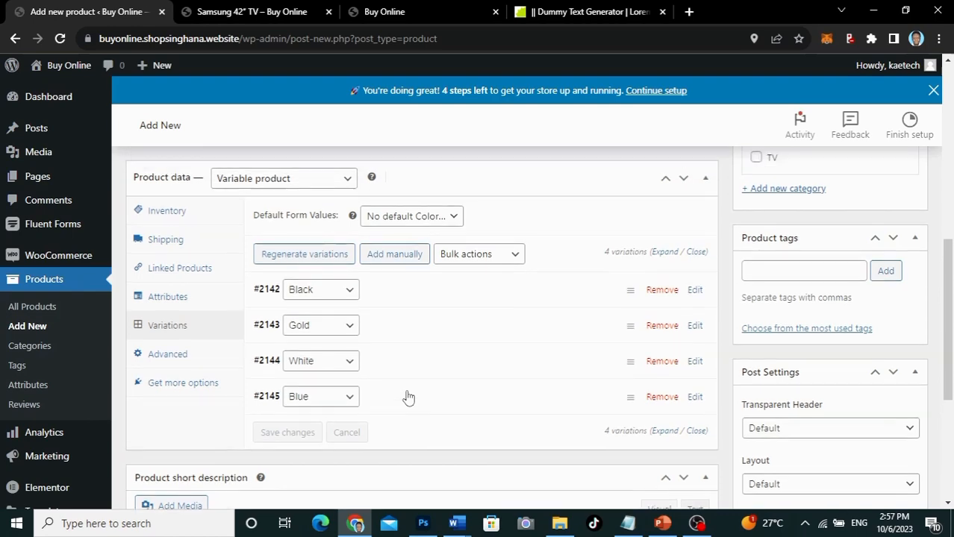
Step: Paste dummy text into the short description and trim it to end at 'justo.'
scroll(407, 398, down, 3)
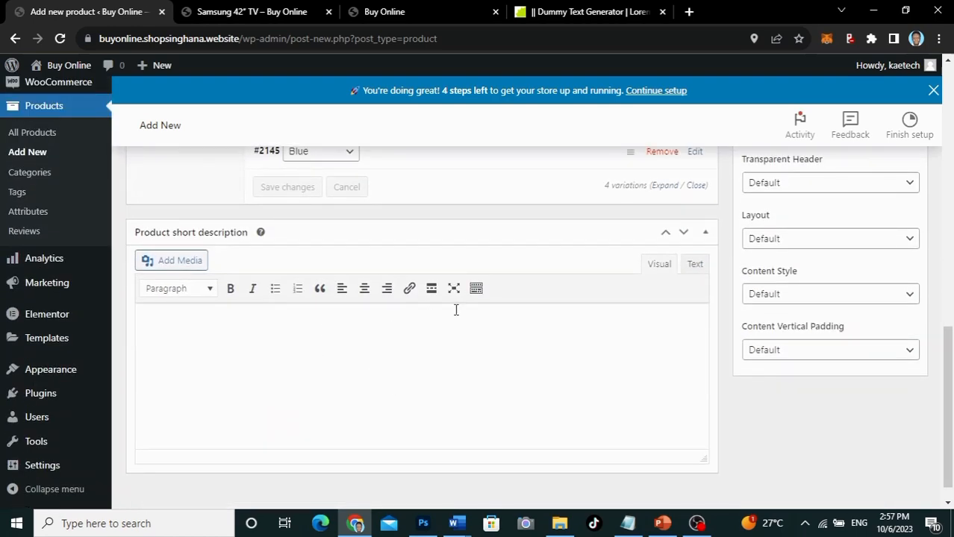
click(316, 312)
key(ctrl+v)
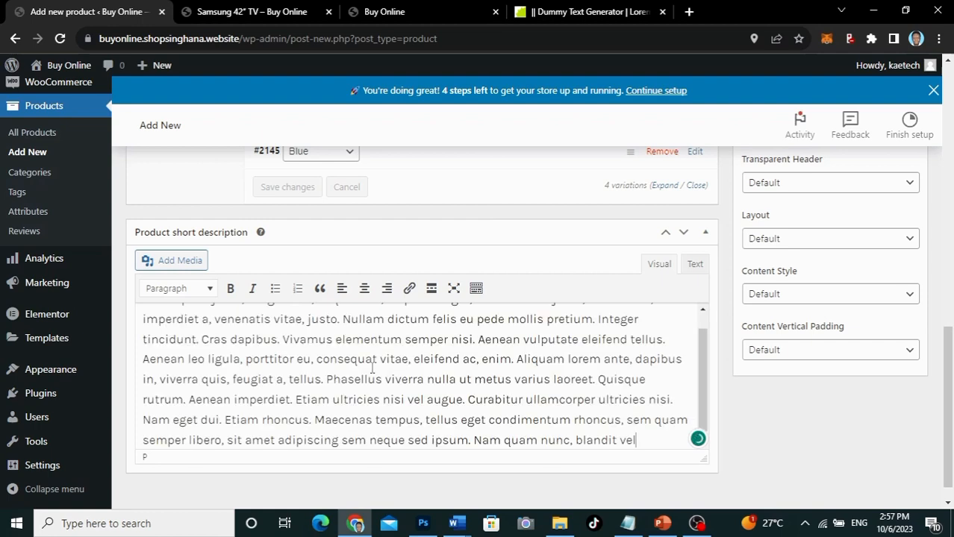
scroll(372, 368, up, 1)
drag(345, 341, 688, 464)
key(BackSpace)
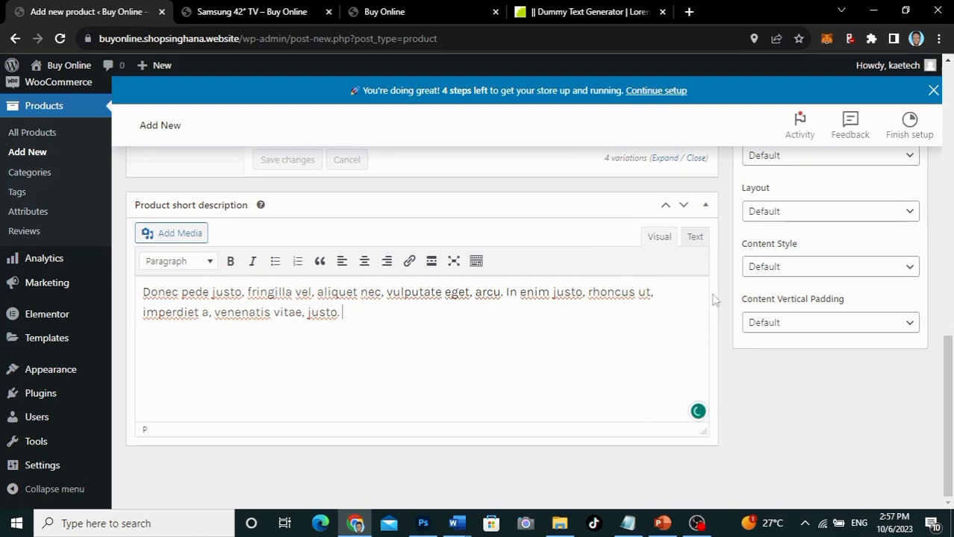
scroll(713, 299, up, 2)
scroll(713, 298, up, 5)
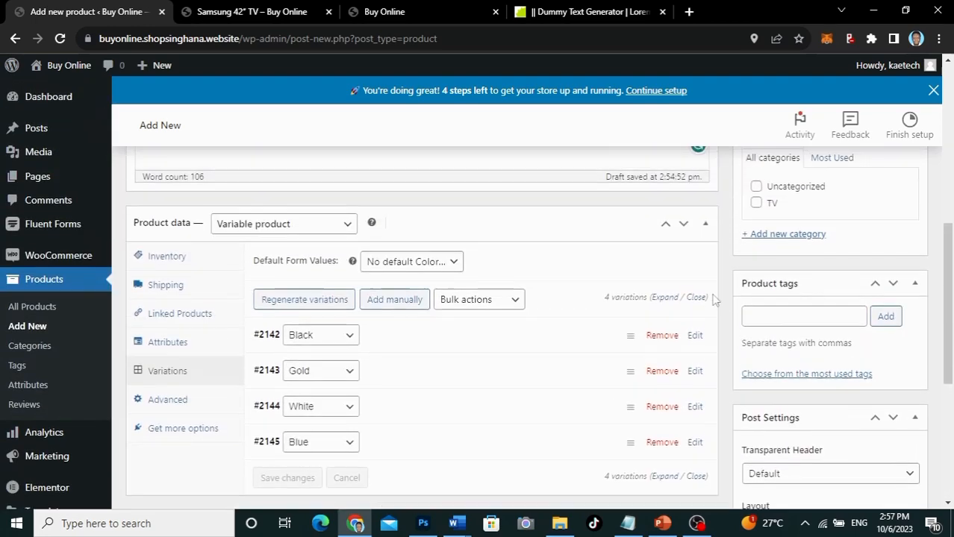
scroll(713, 299, up, 1)
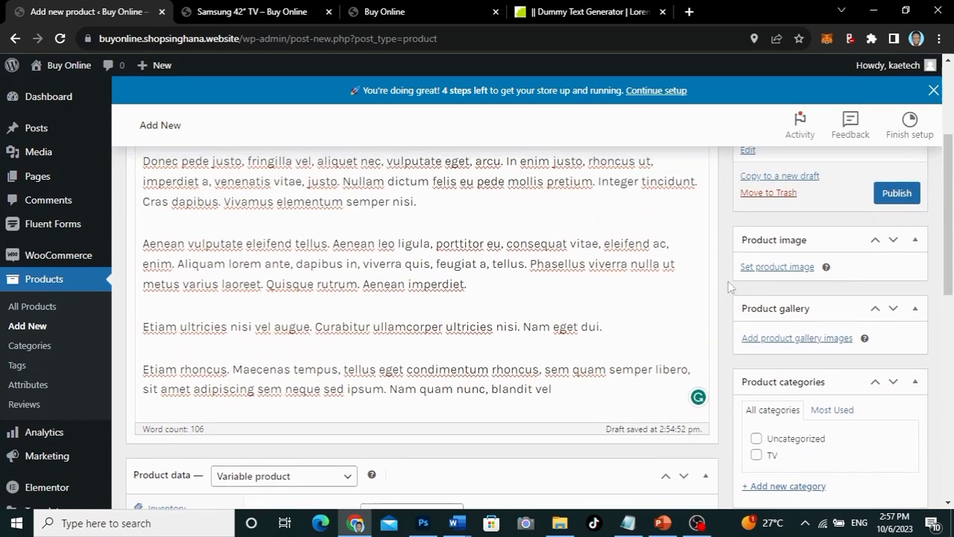
Step: Set the purple PRODUCT 2 picture (P2.jpg) as the iPhone 15 product image
click(777, 268)
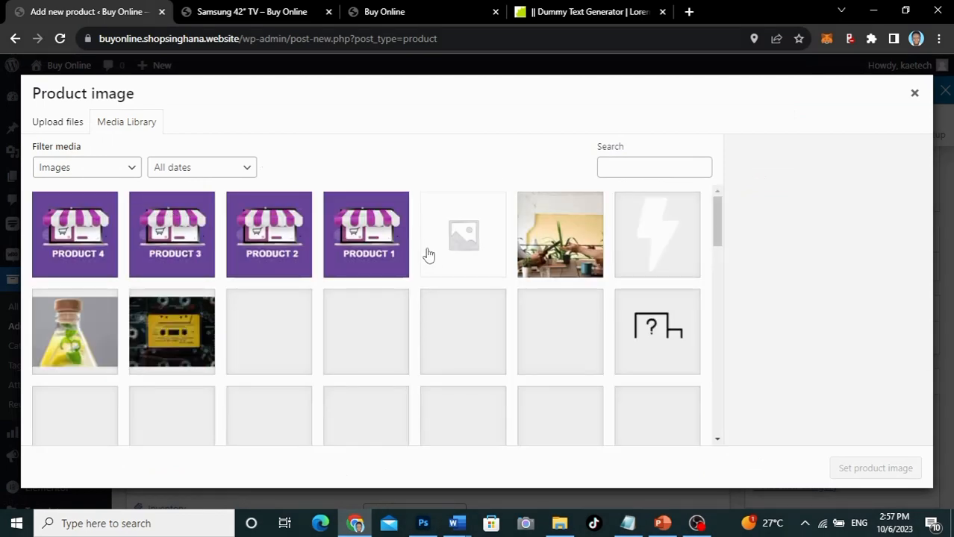
click(269, 234)
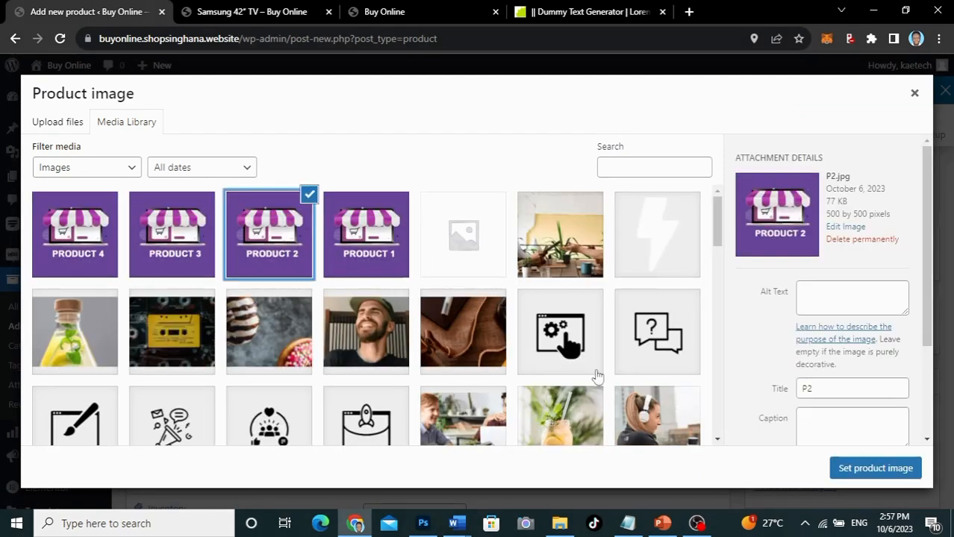
click(875, 469)
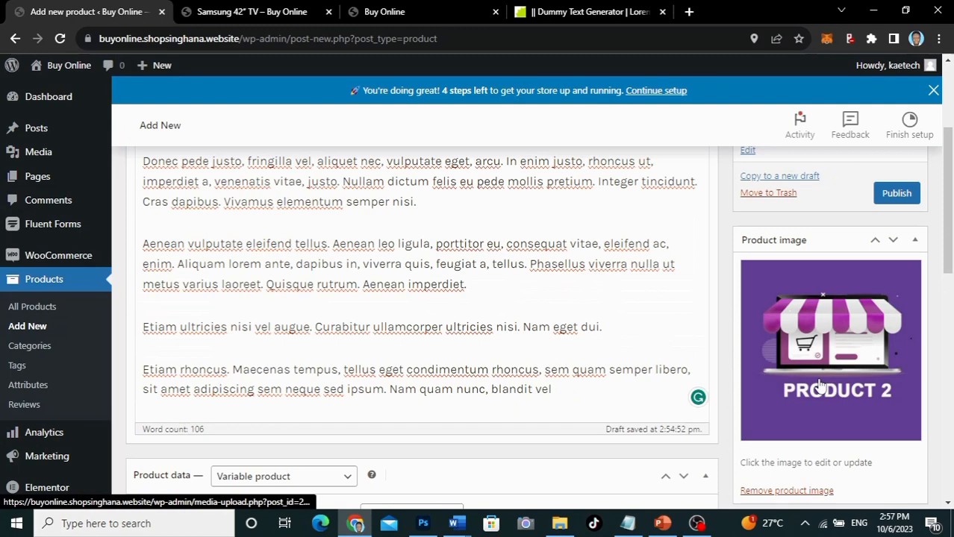
scroll(819, 386, down, 3)
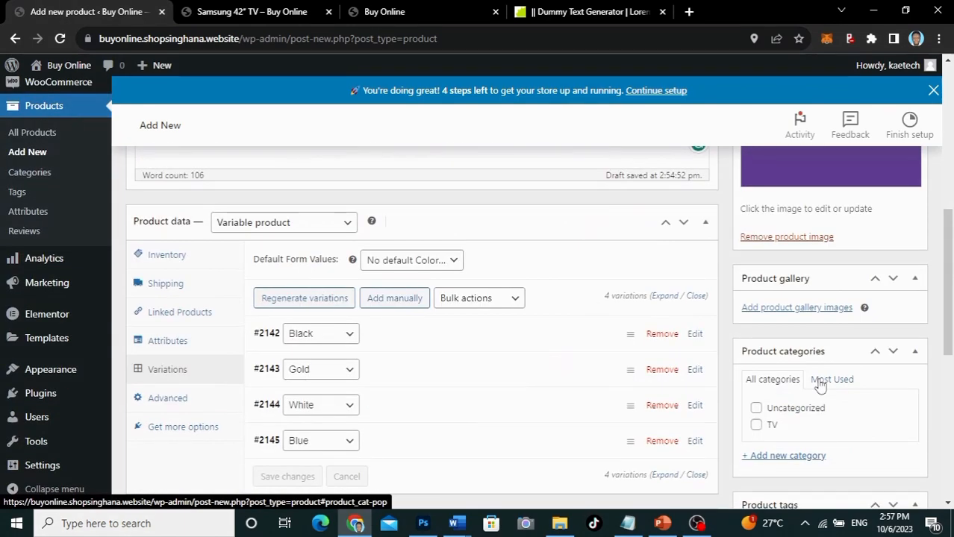
scroll(821, 385, down, 1)
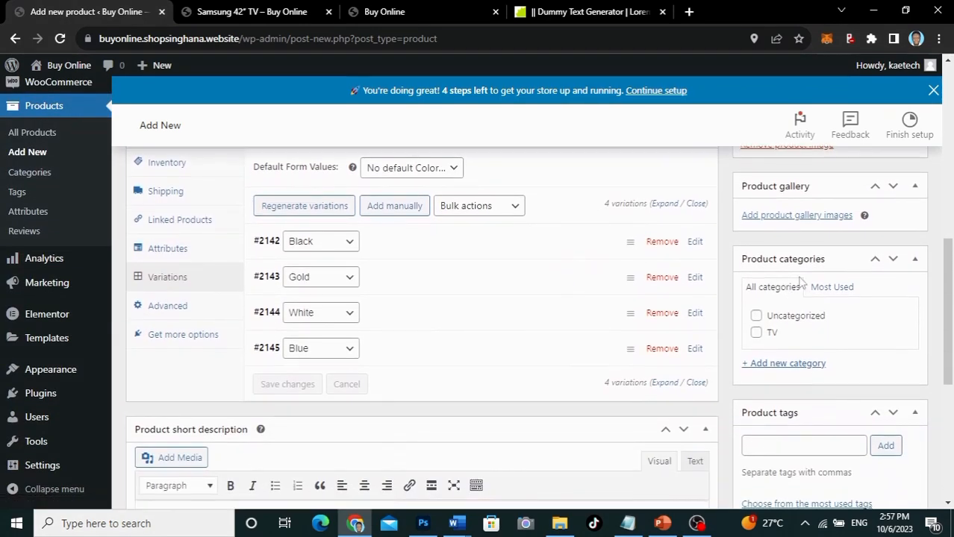
Step: Add a Mobile Phones product category and tick it for the iPhone 15 draft
click(796, 366)
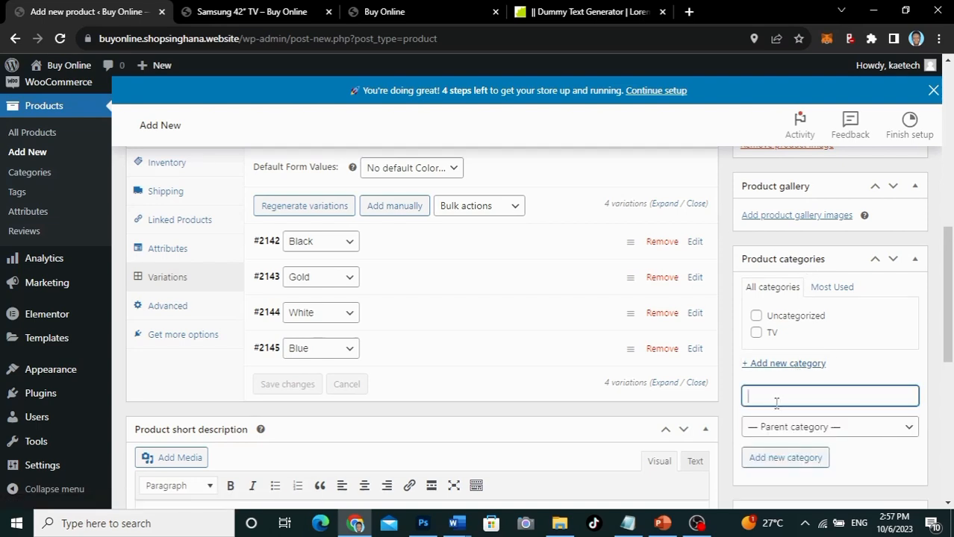
text(Mobile Phones)
click(786, 458)
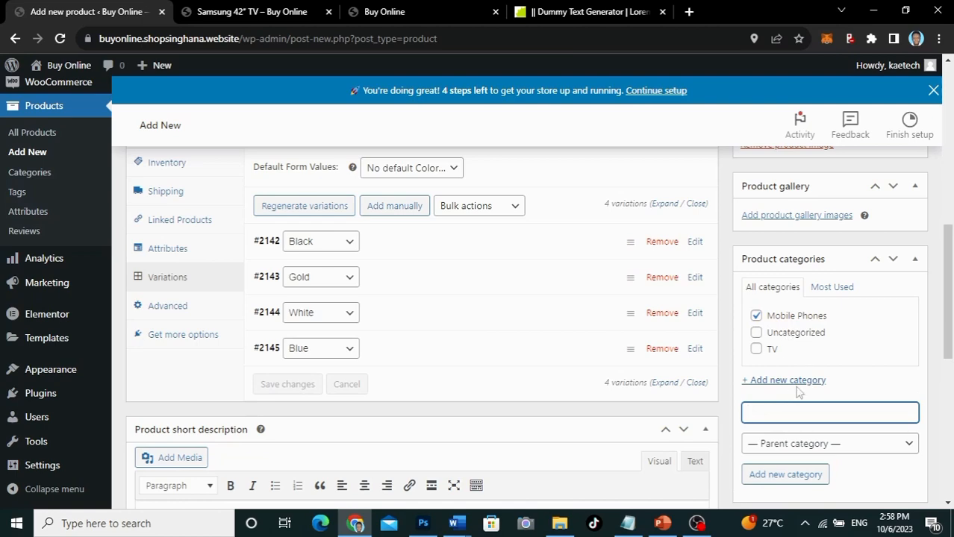
scroll(796, 385, down, 1)
Step: Add the product tags iPhone 15, iPhone and Mobile phone
scroll(796, 385, down, 4)
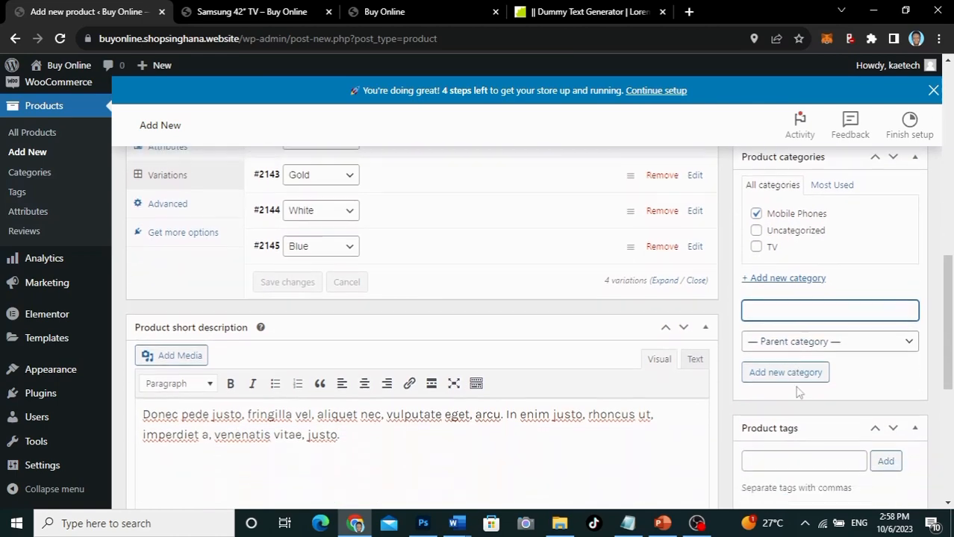
click(783, 343)
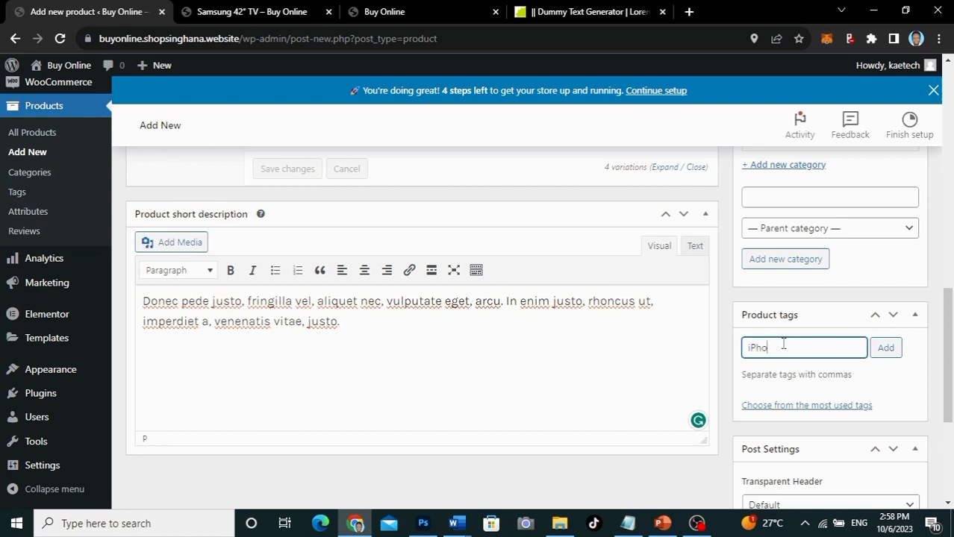
text(iPhone 15)
click(890, 351)
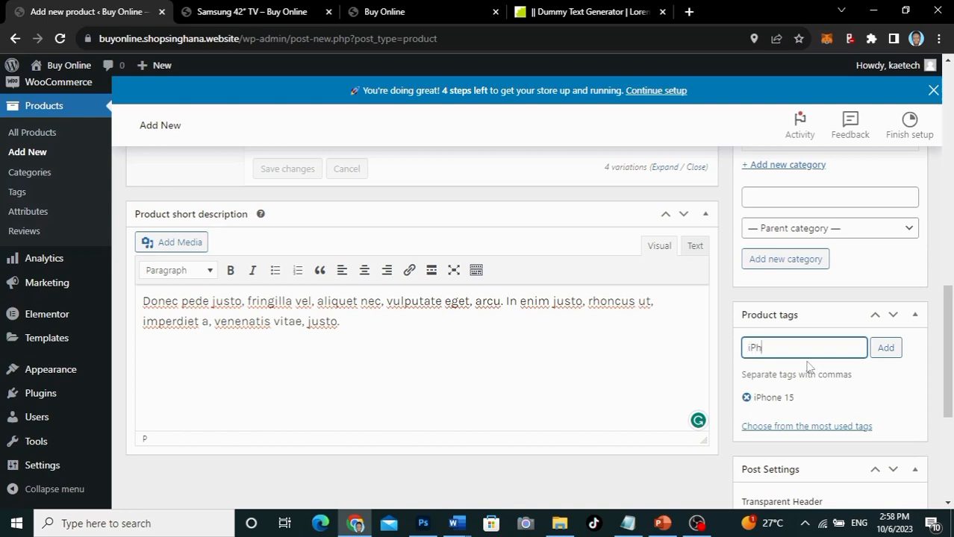
click(884, 349)
text(Mobile pho)
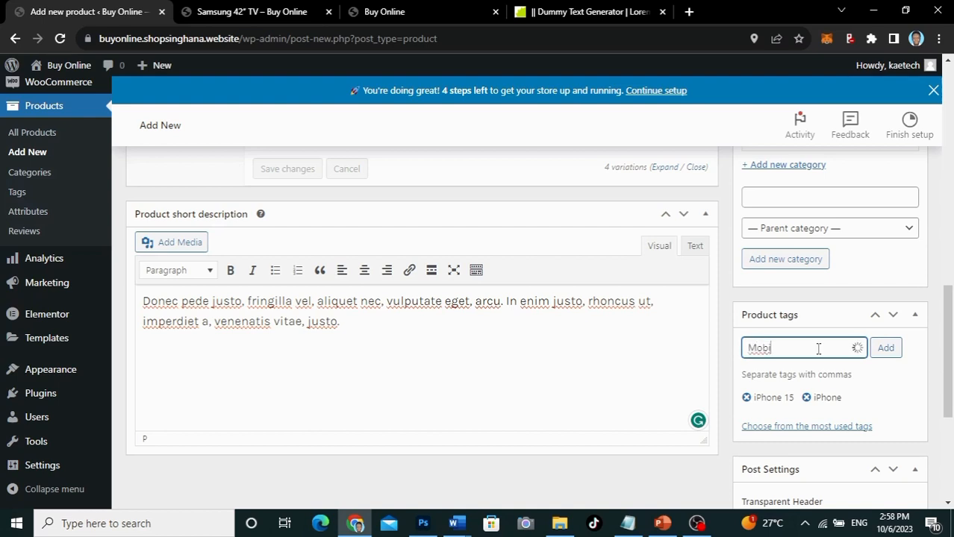
text(ne)
click(884, 348)
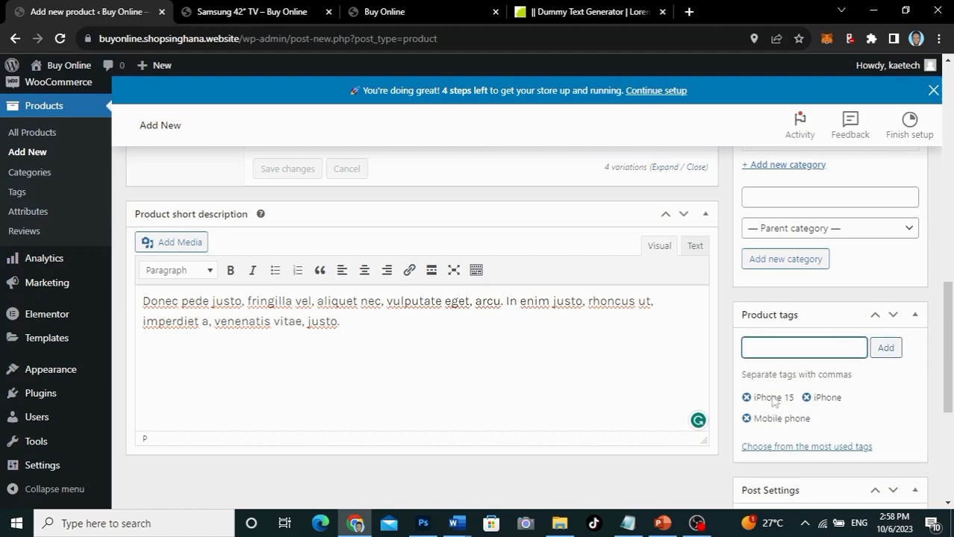
scroll(774, 402, down, 3)
Step: Publish the iPhone 15 product and open its storefront page in a new tab
scroll(773, 402, up, 10)
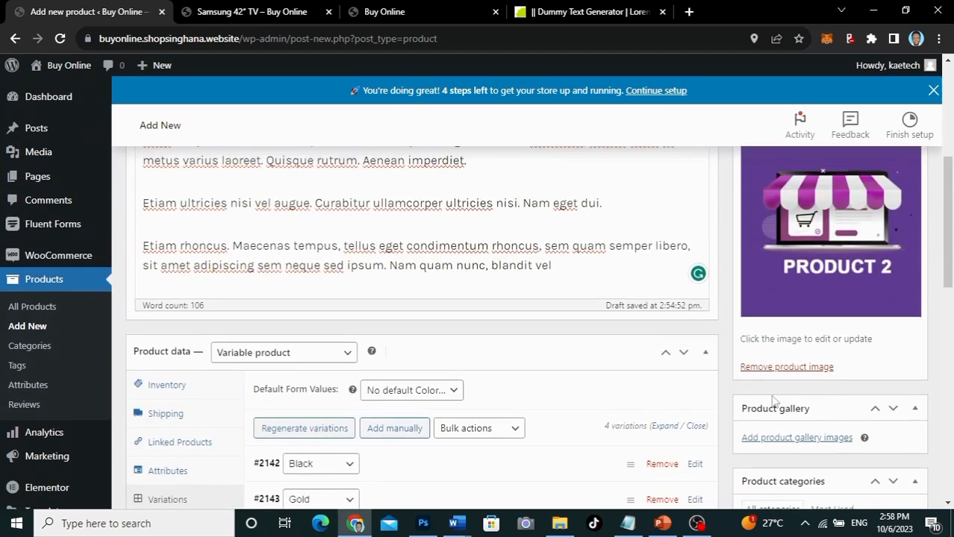
scroll(773, 402, up, 3)
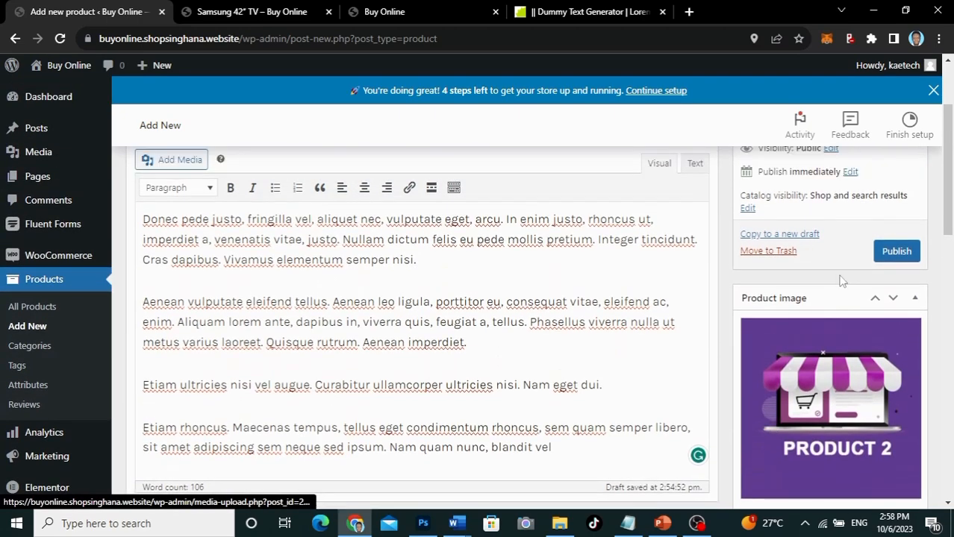
click(895, 253)
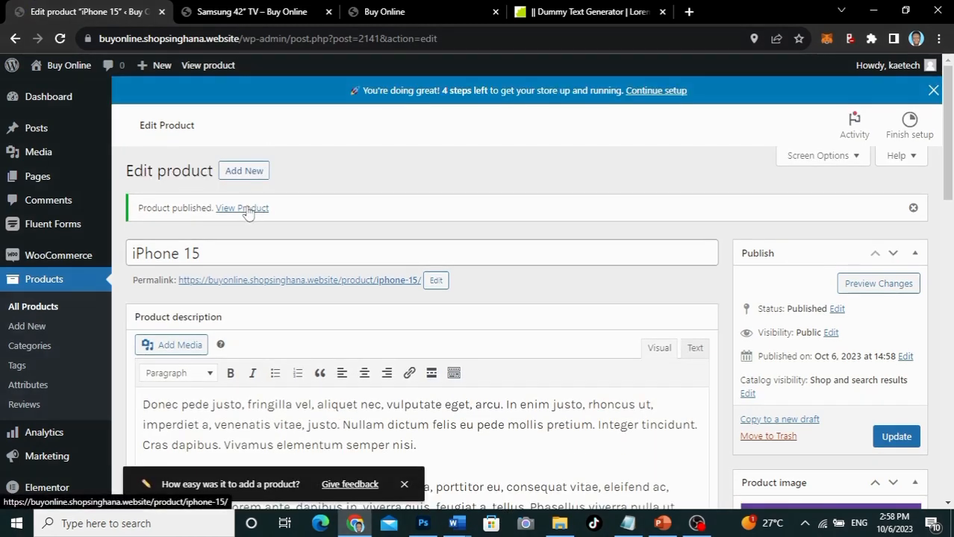
ctrl+click(247, 209)
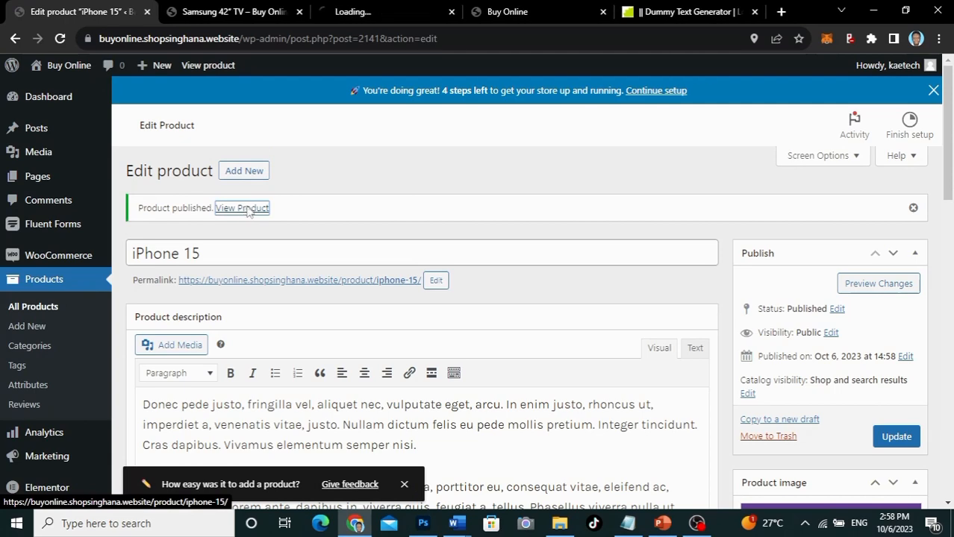
Step: Try the iPhone 15 Color options Black, Gold, White and Blue, then close its storefront tab
click(386, 13)
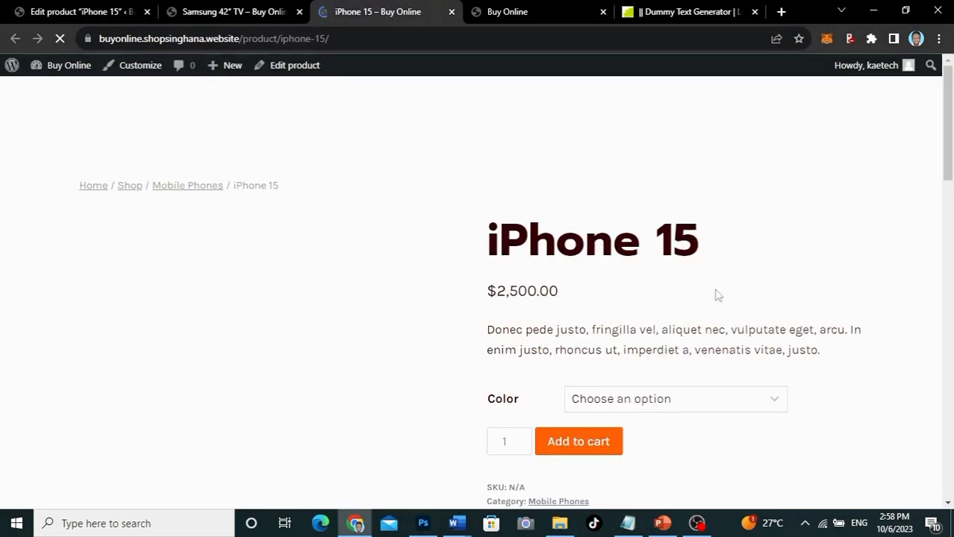
scroll(787, 324, down, 2)
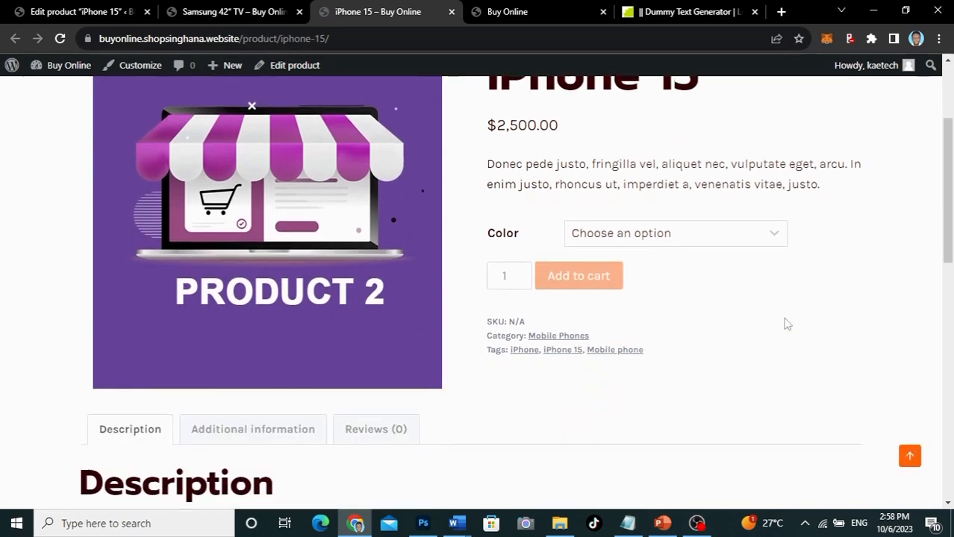
scroll(787, 324, up, 1)
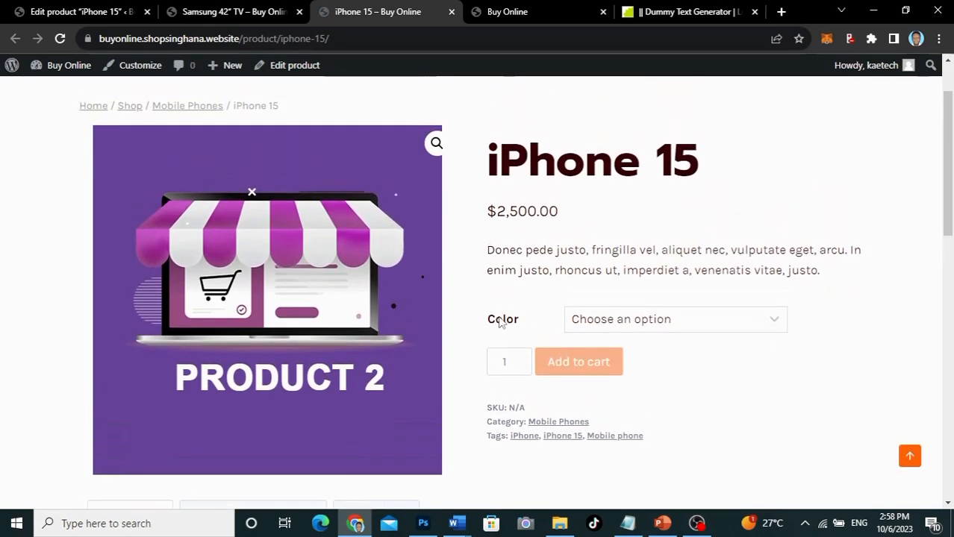
click(692, 320)
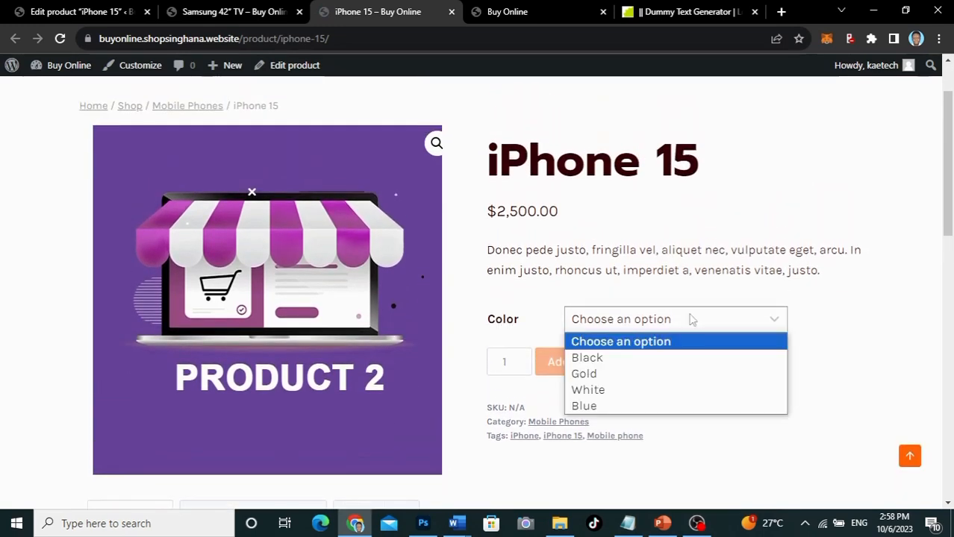
click(606, 360)
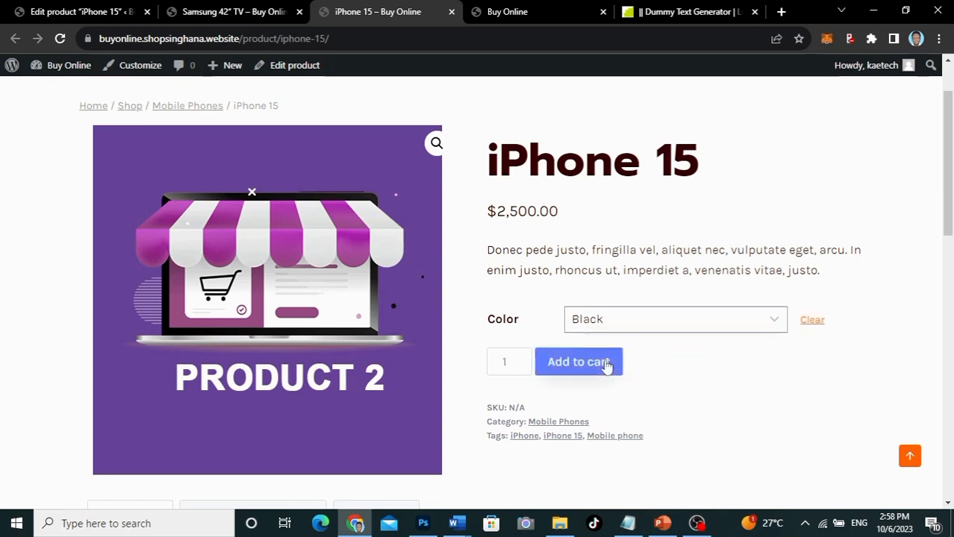
click(665, 326)
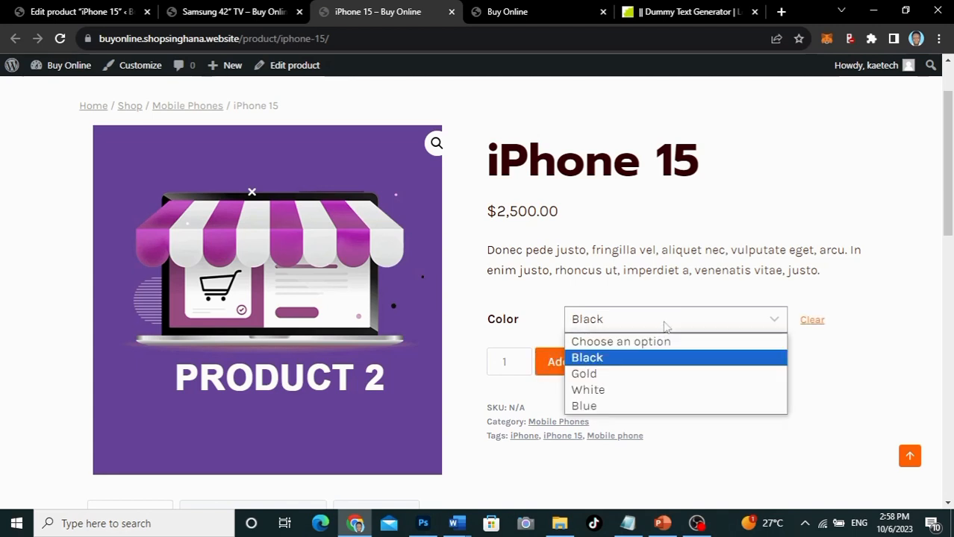
click(622, 374)
click(665, 328)
click(643, 389)
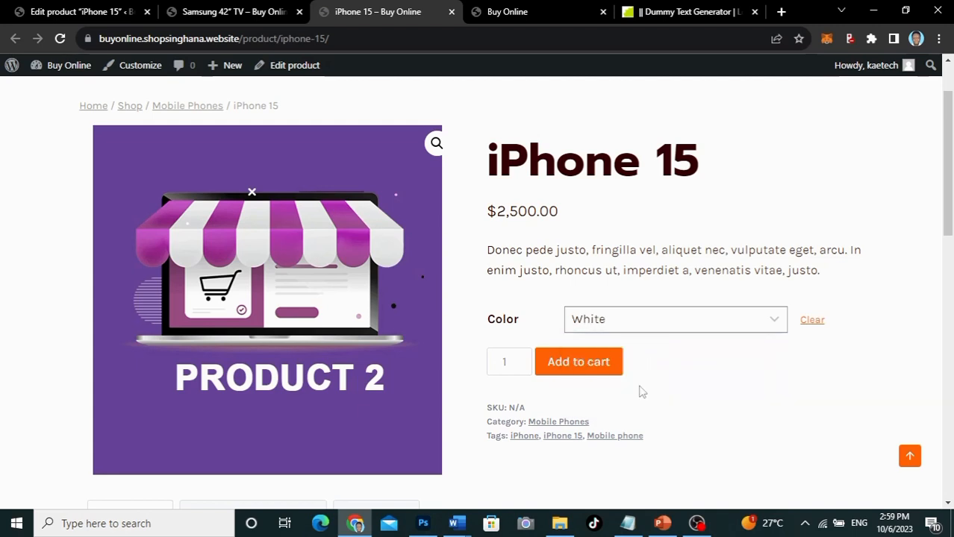
click(675, 328)
click(638, 406)
click(451, 12)
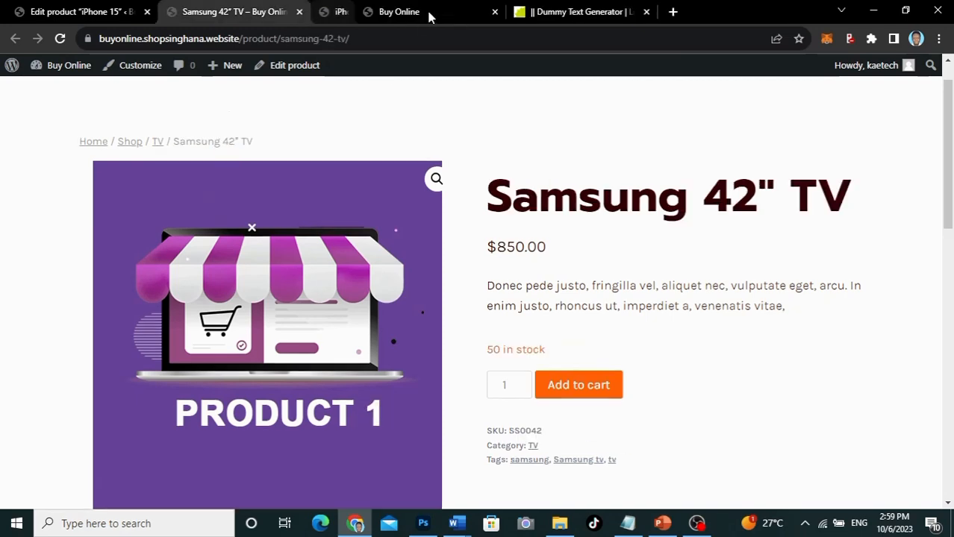
Step: Close the Samsung 42" TV tab and start a blank new product
click(299, 12)
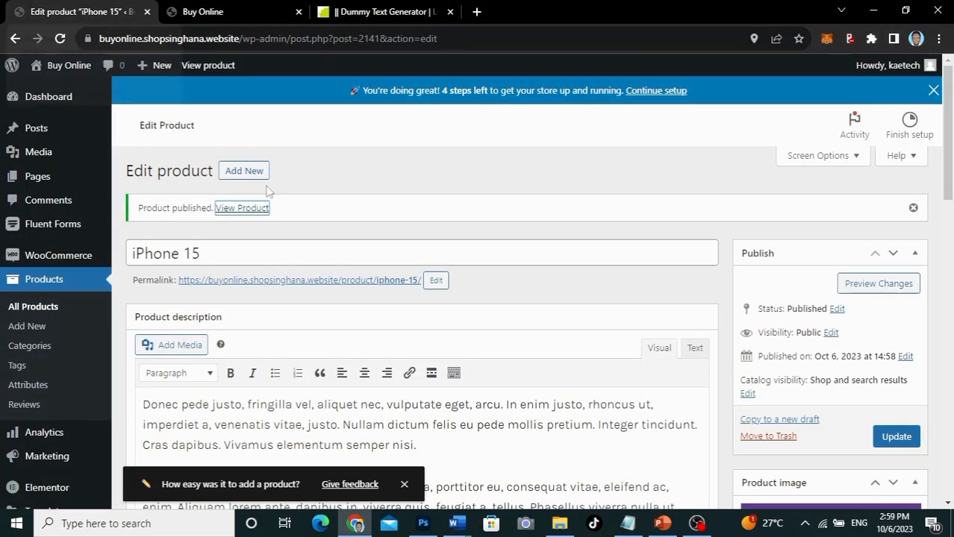
scroll(292, 247, down, 2)
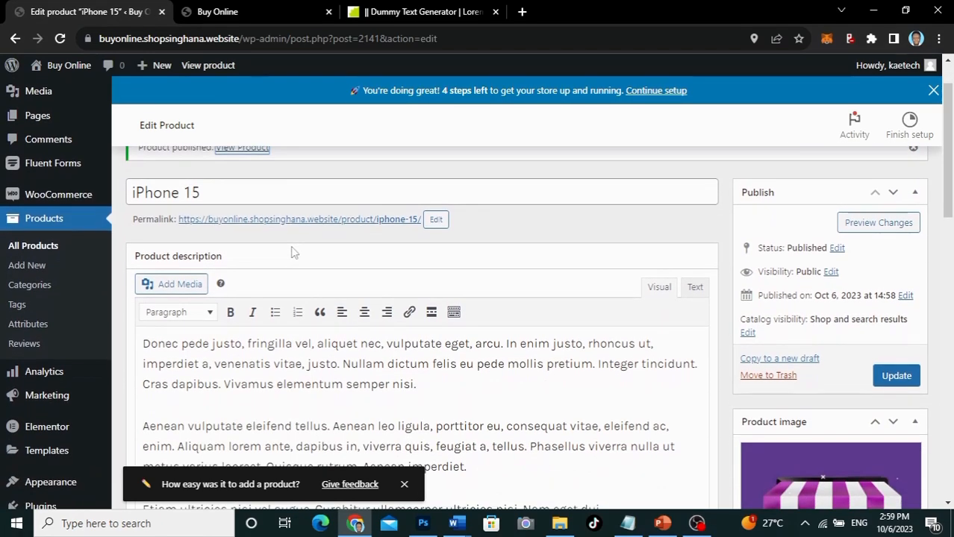
scroll(294, 254, up, 2)
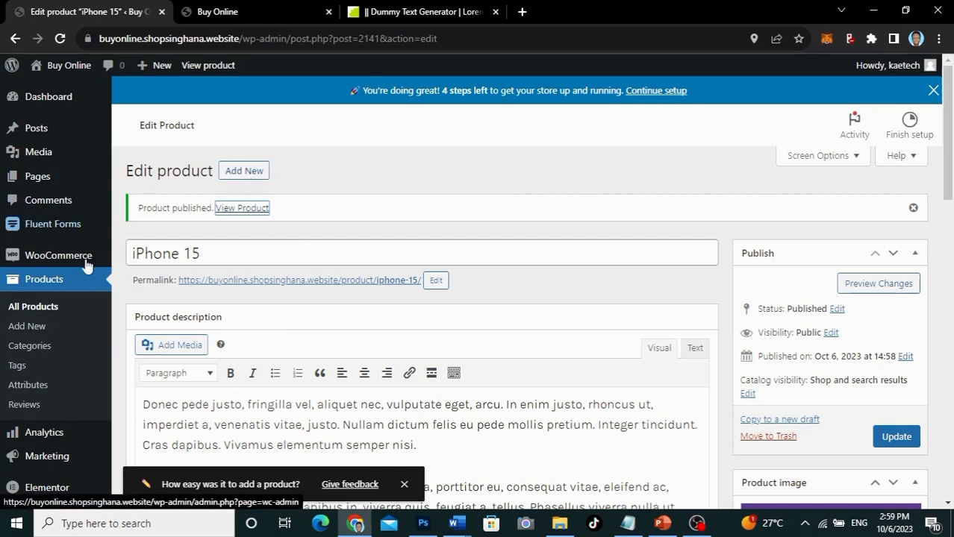
click(244, 171)
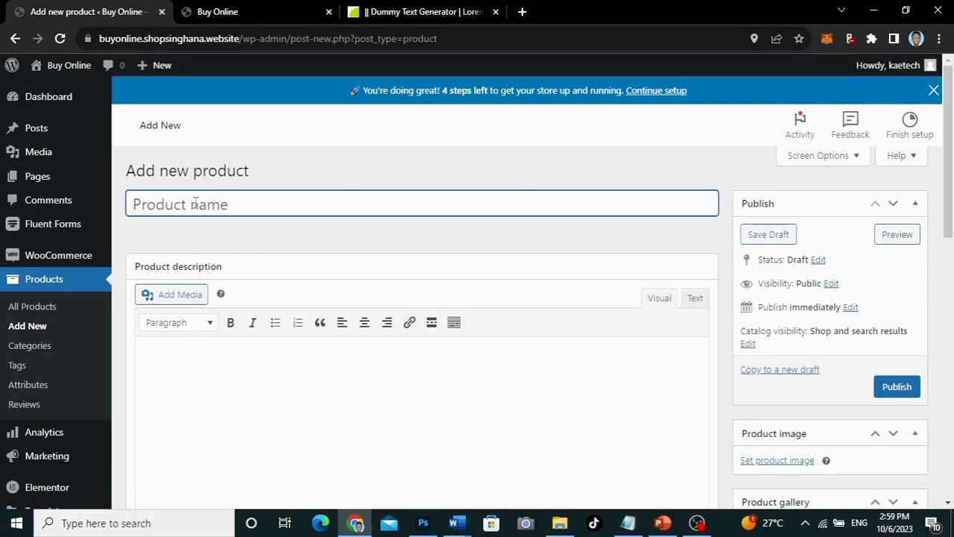
Step: Name the new product 'How to make a Man Cry'
text(How to make)
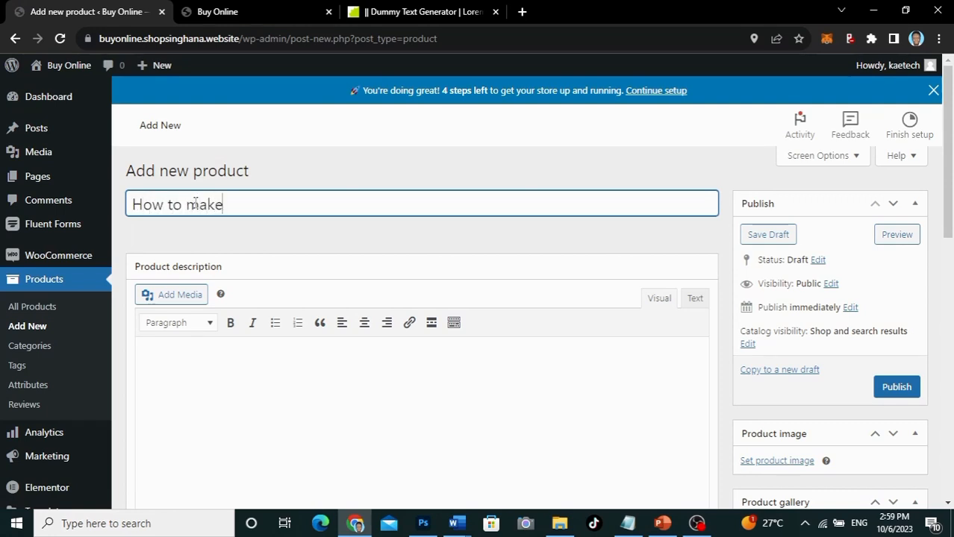
text( a MAn)
key(BackSpace)
key(BackSpace)
text(an Cry)
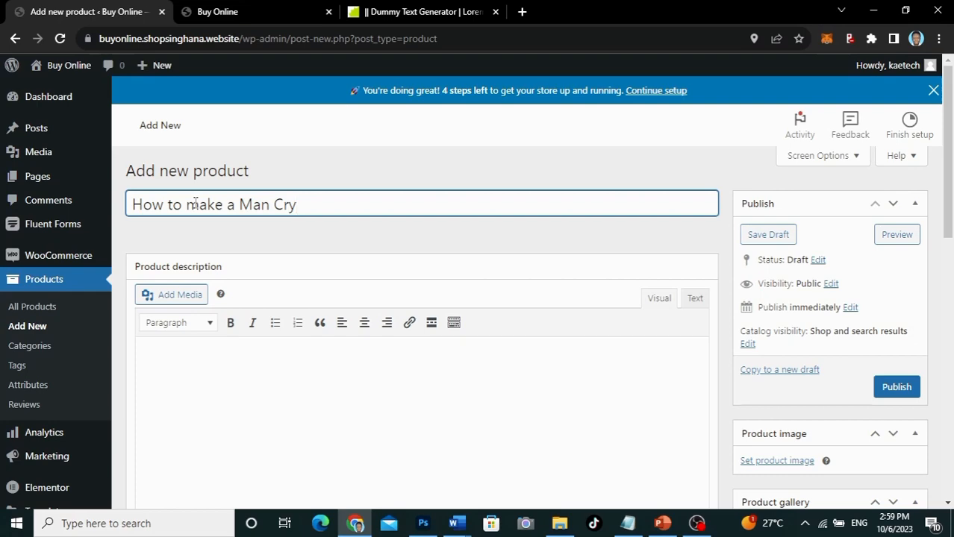
scroll(279, 271, down, 2)
scroll(278, 267, up, 1)
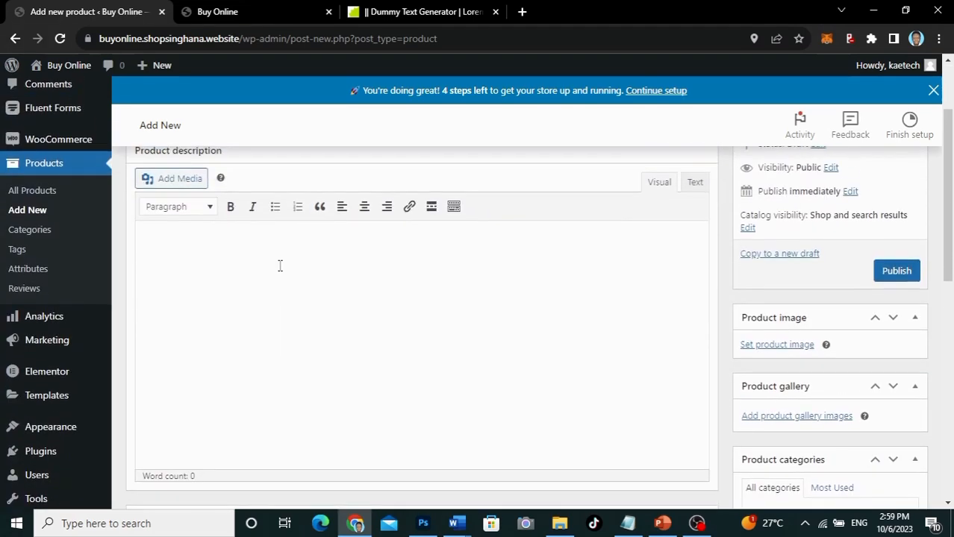
Step: Paste the Lorem ipsum description, breaking paragraphs before Nullam, Aenean leo and Curabitur
click(185, 241)
text(Donec pede justo, fringilla vel, aliquet nec, vulputate eget, arcu. In enim justo, rhoncus ut, imperdiet a, venenatis vitae, justo. Nullam dictum felis eu pede mollis pretium. Integer tincidunt. Cras dapibus. Vivamus elementum semper nisi. Aenean vulputate eleifend tellus. Aenean leo ligula, porttitor eu, consequat vitae, eleifend ac, enim. Aliquam lorem ante, dapibus in, viverra quis, feugiat a, tellus. Phasellus viverra nulla ut metus varius laoreet. Quisque rutrum. Aenean imperdiet. Etiam ultricies nisi vel augue. Curabitur ullamcorper ultricies nisi. Nam eget dui. Etiam rhoncus. Maecenas tempus, tellus eget condimentum rhoncus, sem quam semper libero, sit amet adipiscing sem neque sed ipsum. Nam quam nunc, blandit vel)
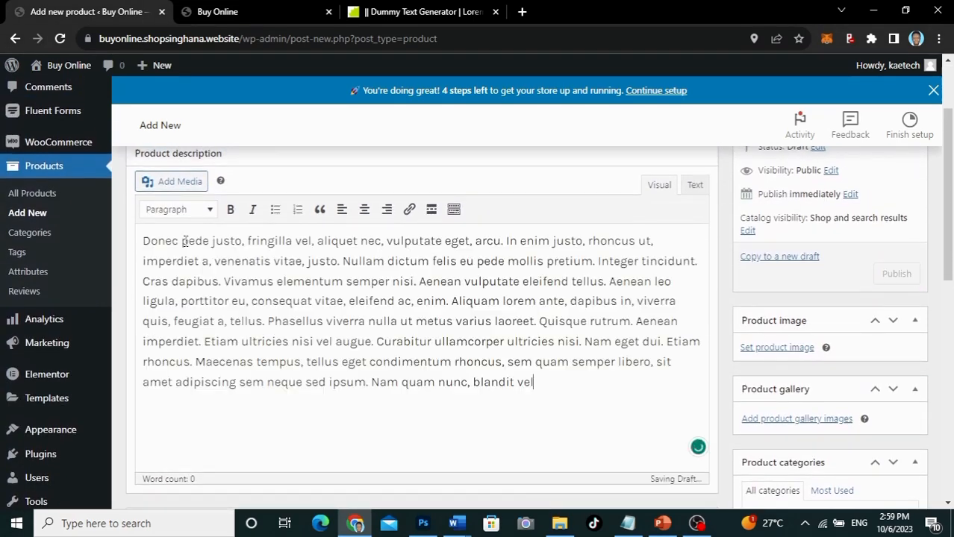
click(343, 261)
key(Return)
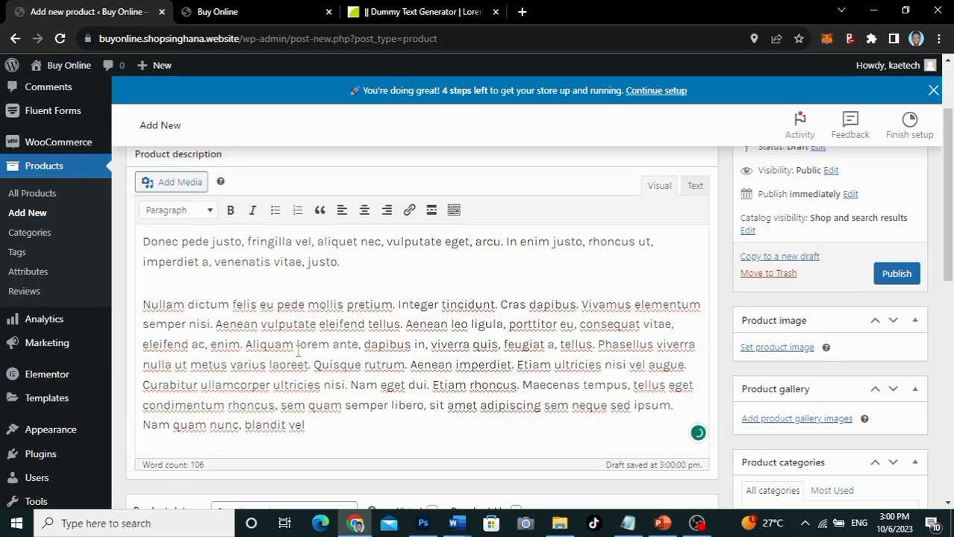
click(407, 325)
key(Return)
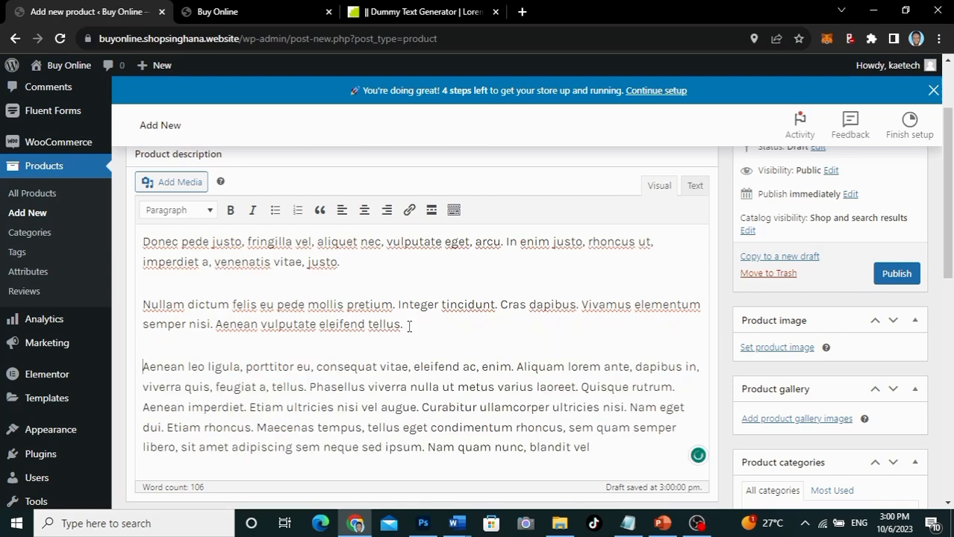
click(423, 407)
key(Return)
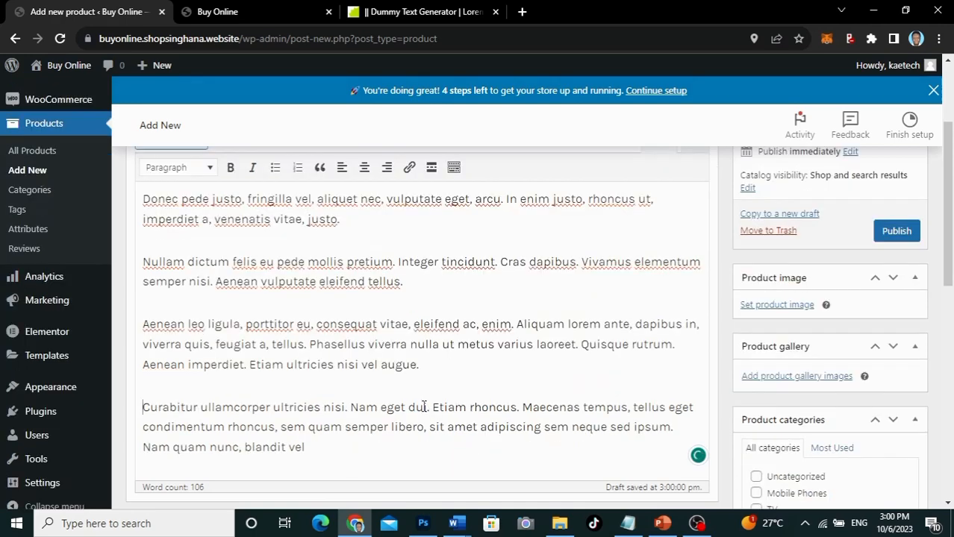
scroll(423, 407, down, 5)
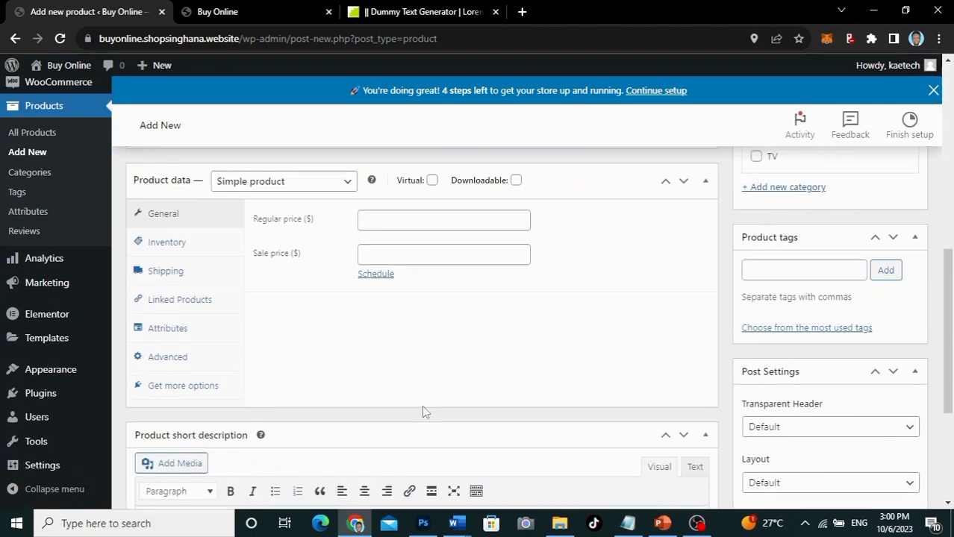
Step: Mark the product Downloadable and set its regular price to 99
scroll(422, 407, up, 1)
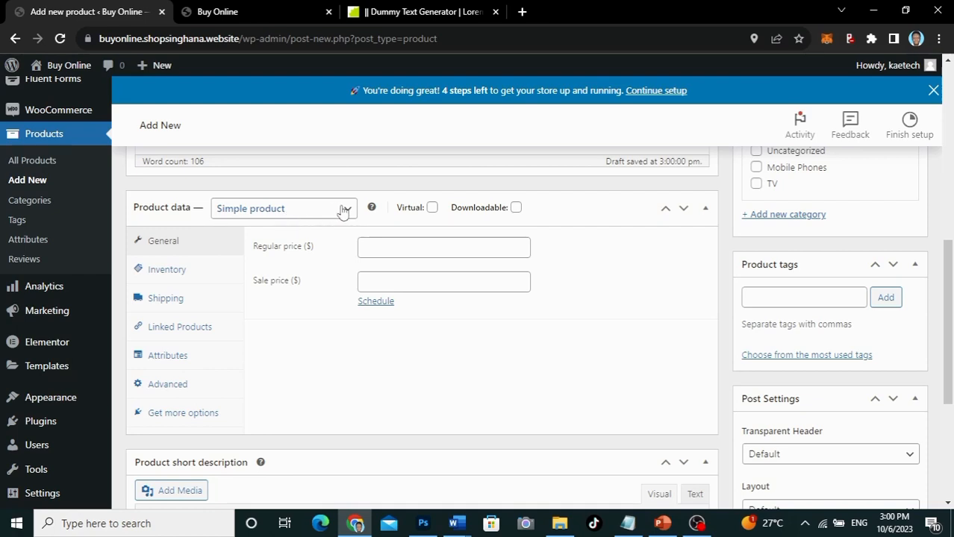
click(516, 208)
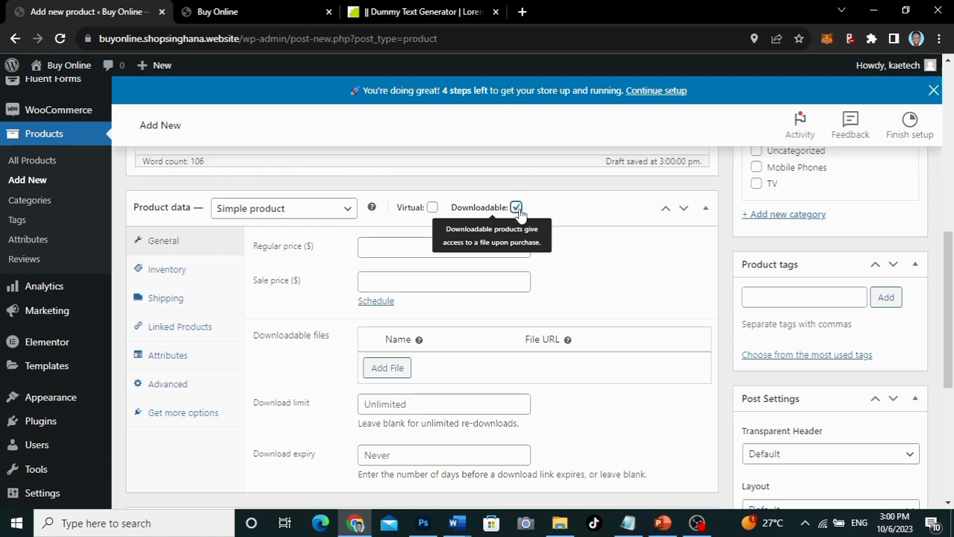
click(377, 246)
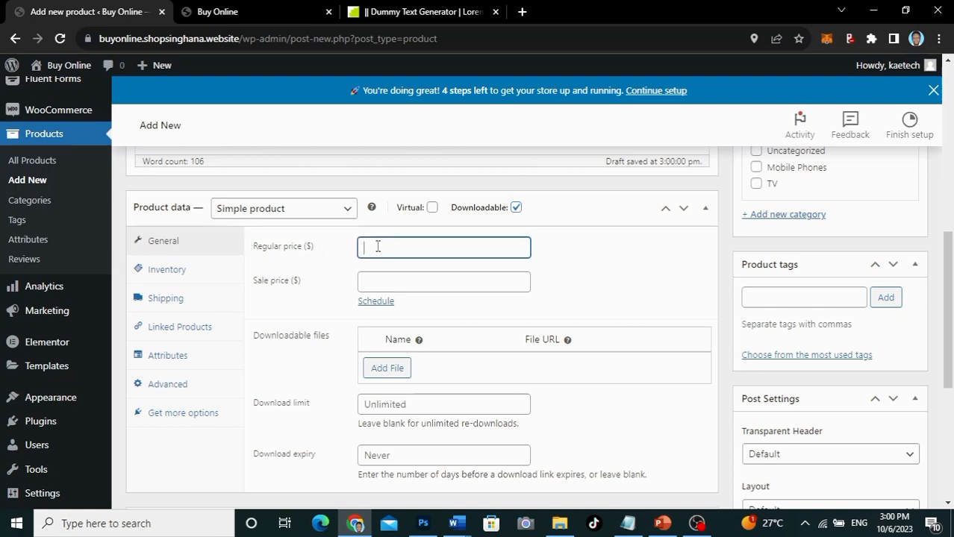
text(99)
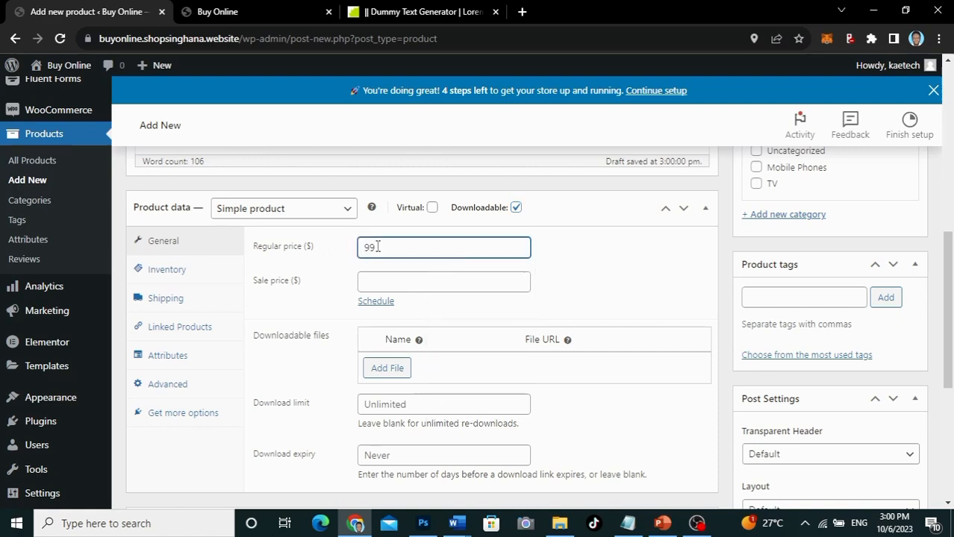
scroll(289, 328, down, 1)
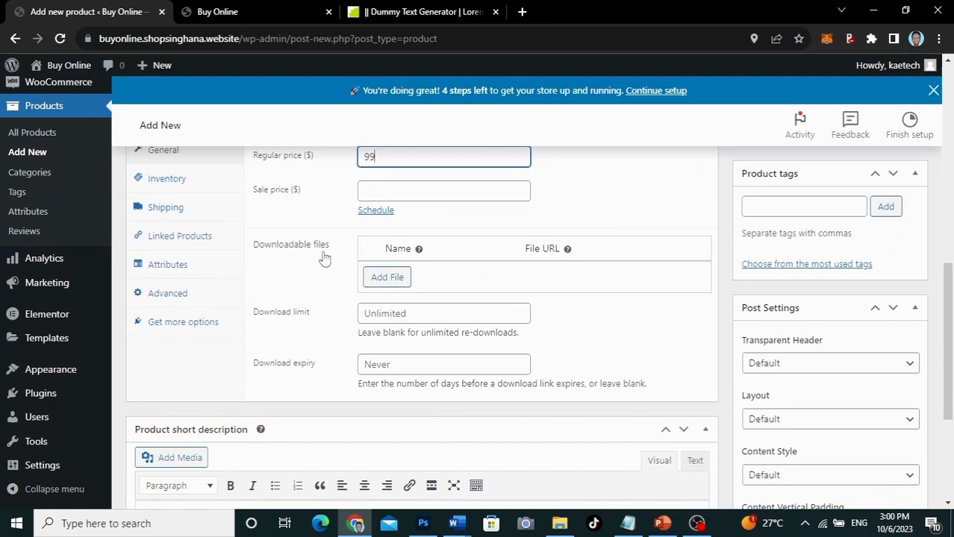
Step: Add a downloadable file row and bring up the Choose file window's Upload files panel
click(388, 277)
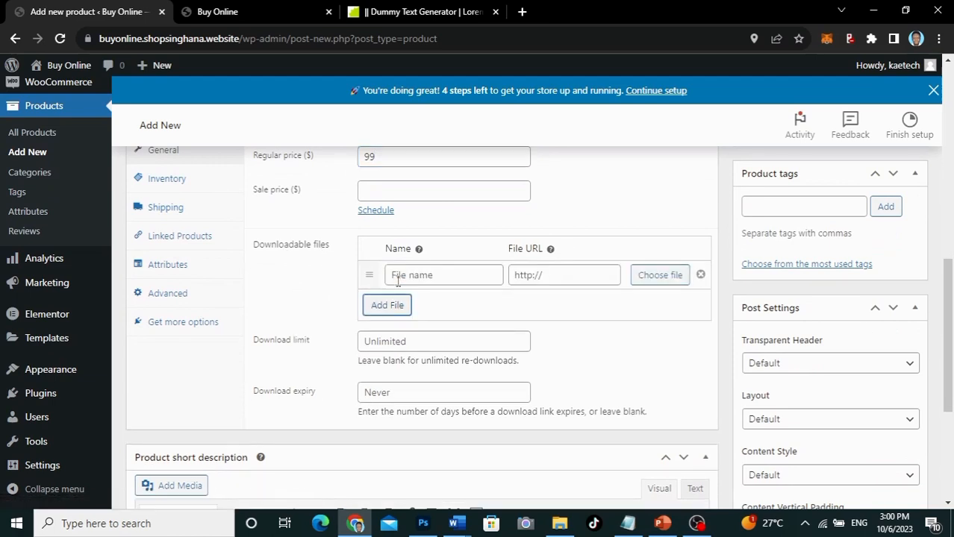
click(660, 281)
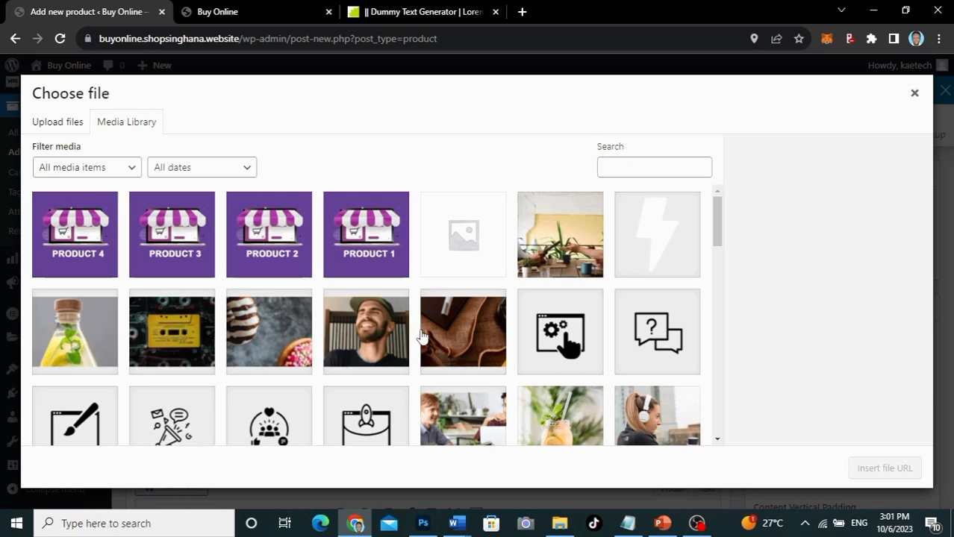
scroll(422, 337, down, 3)
scroll(422, 337, up, 2)
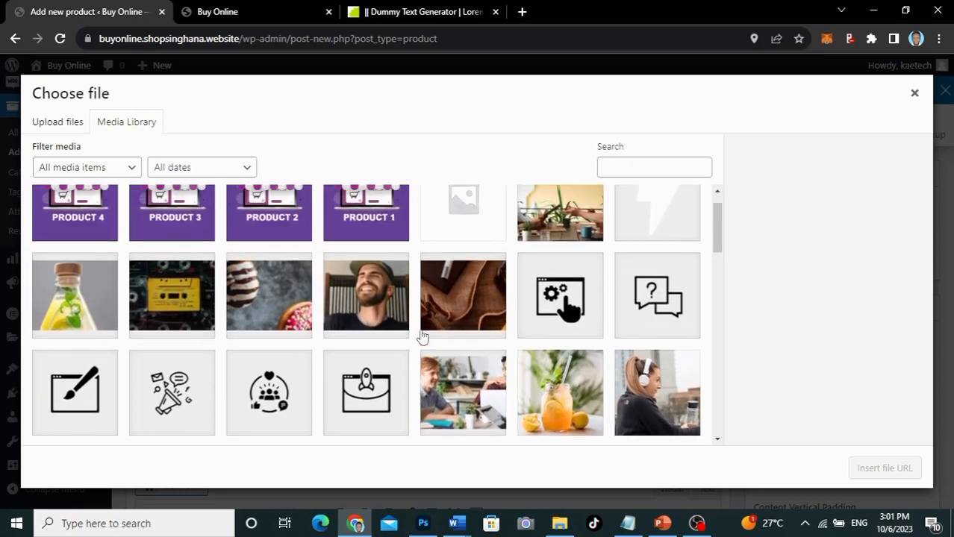
scroll(300, 266, up, 1)
click(300, 246)
click(57, 122)
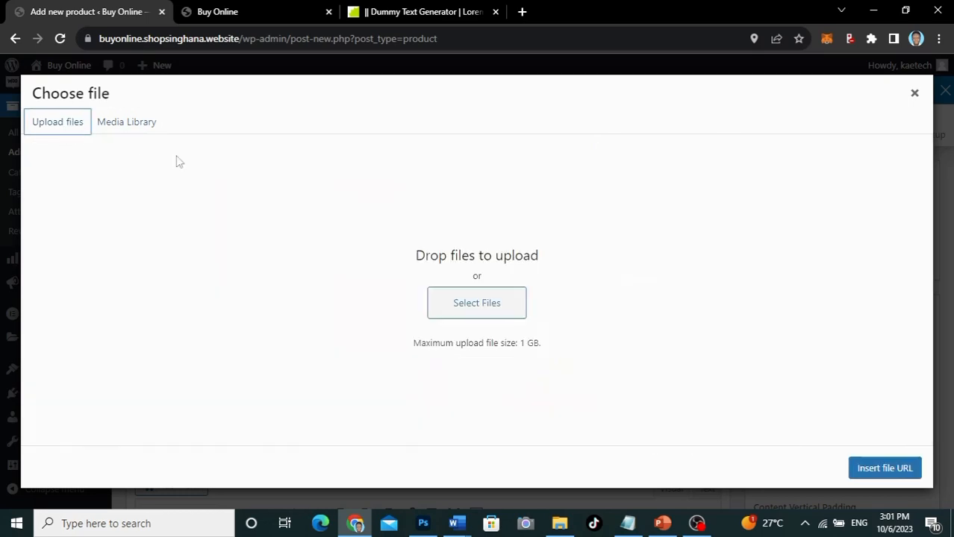
Step: Upload the passport PDF from Downloads and insert its URL as the downloadable file's File URL
click(470, 304)
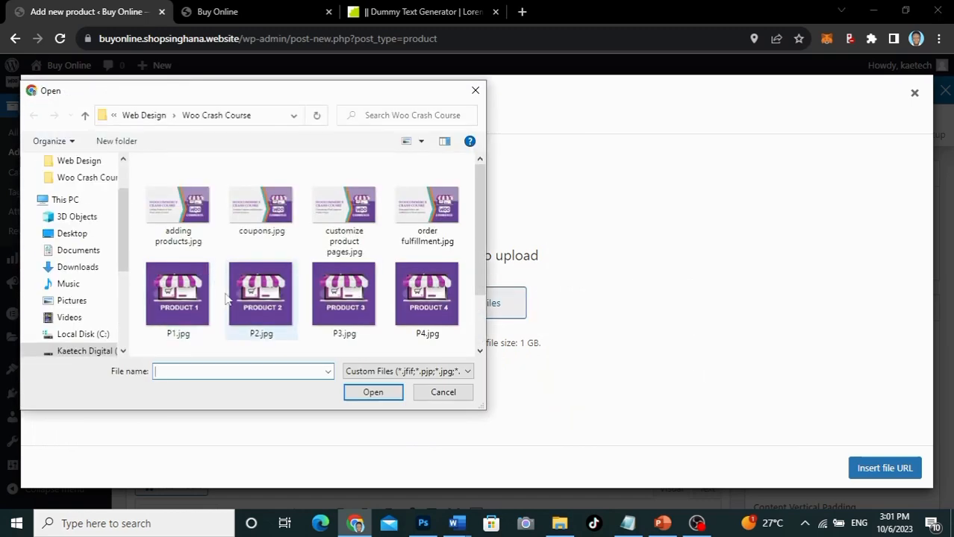
scroll(226, 299, down, 1)
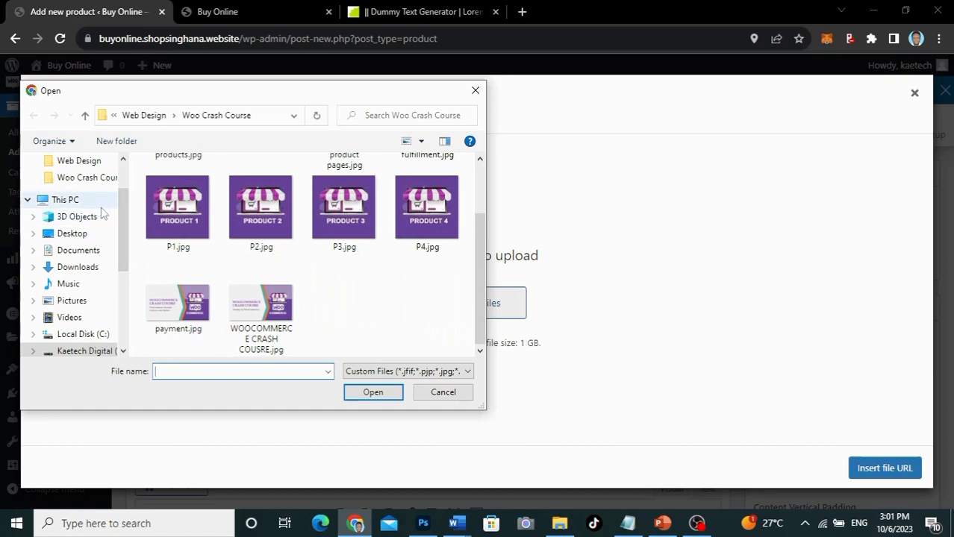
click(79, 269)
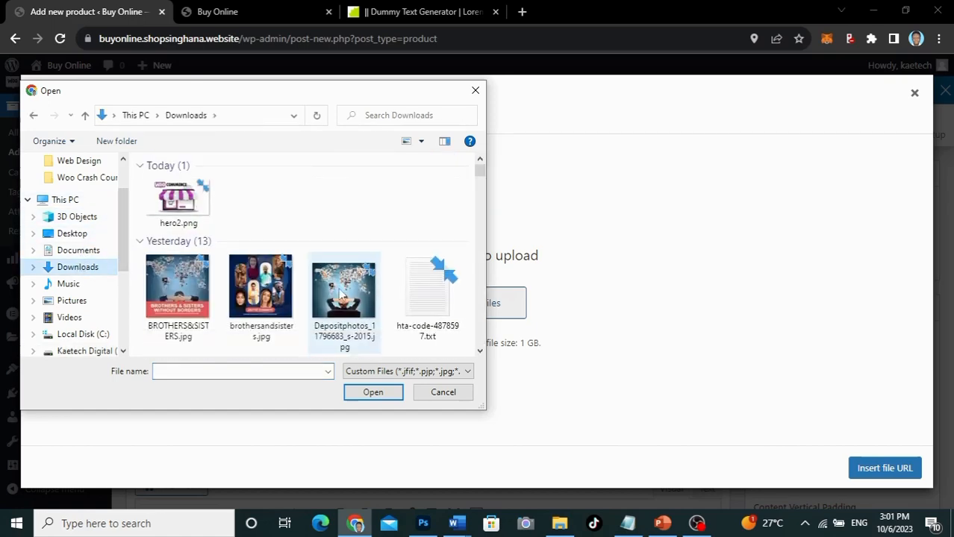
scroll(339, 295, down, 12)
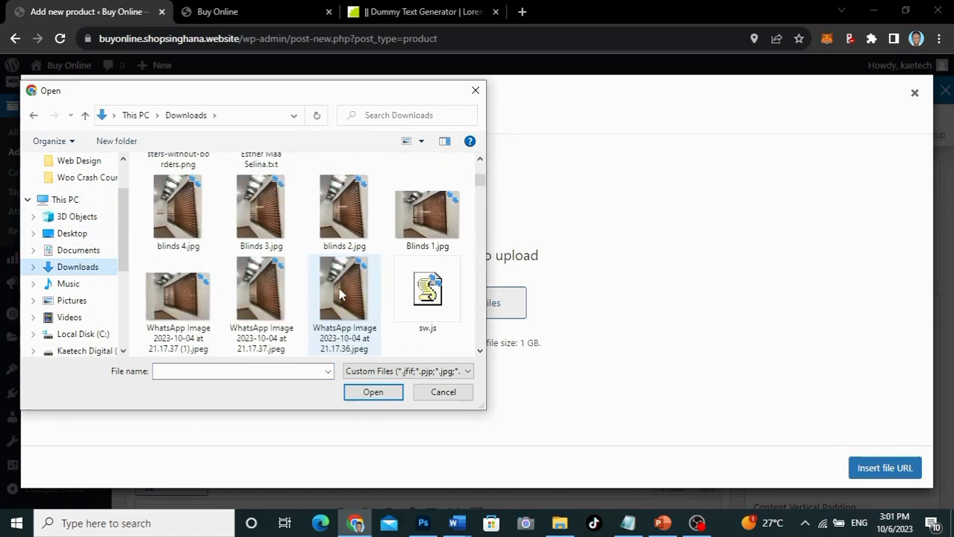
scroll(339, 295, down, 10)
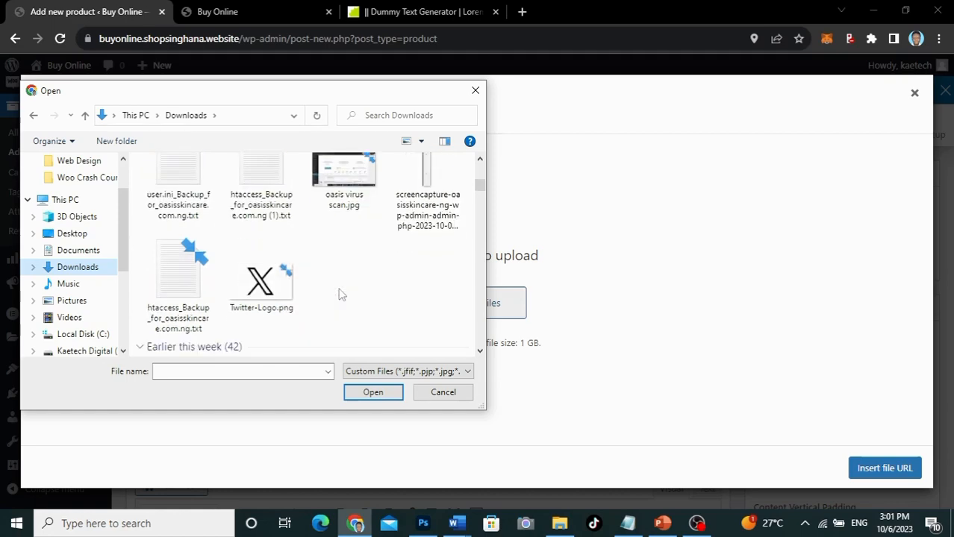
scroll(340, 295, down, 2)
scroll(340, 295, down, 1)
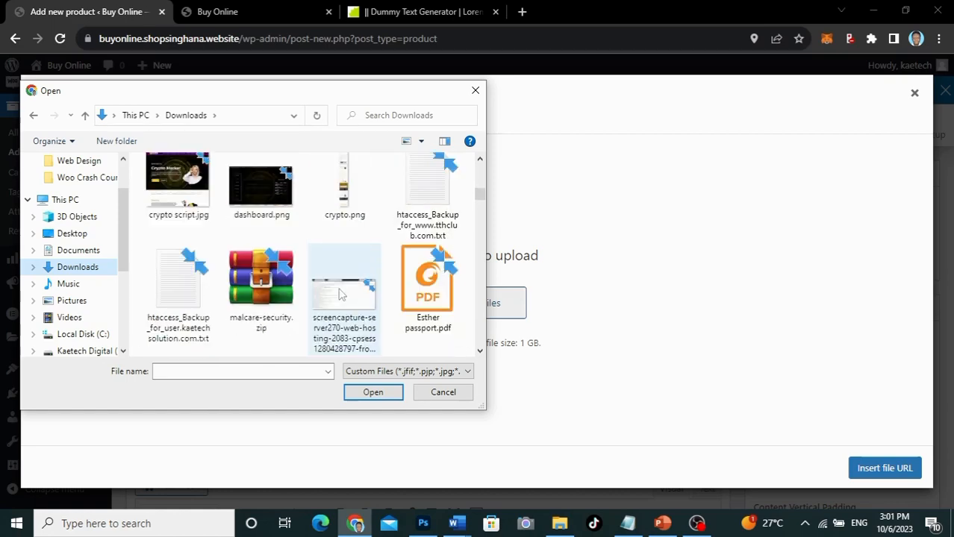
scroll(340, 295, down, 4)
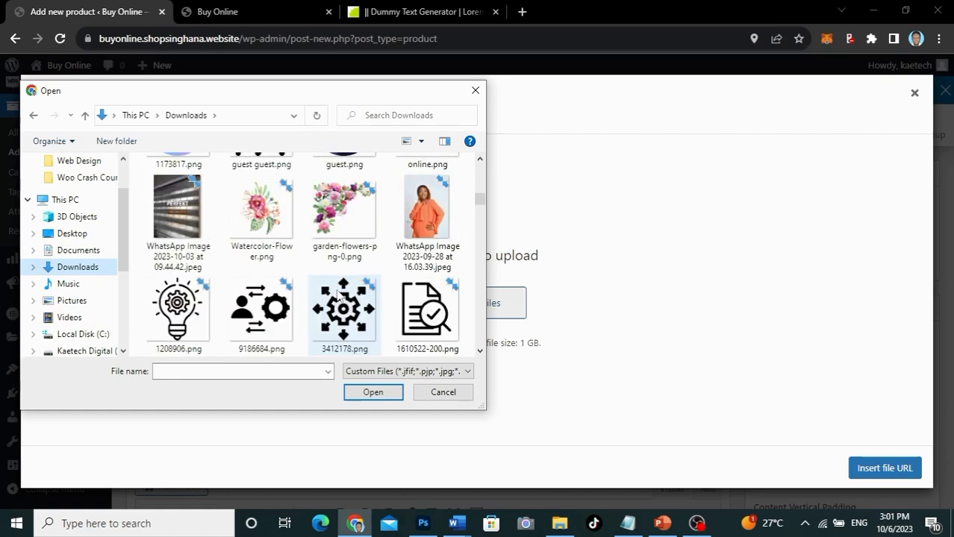
scroll(340, 297, up, 3)
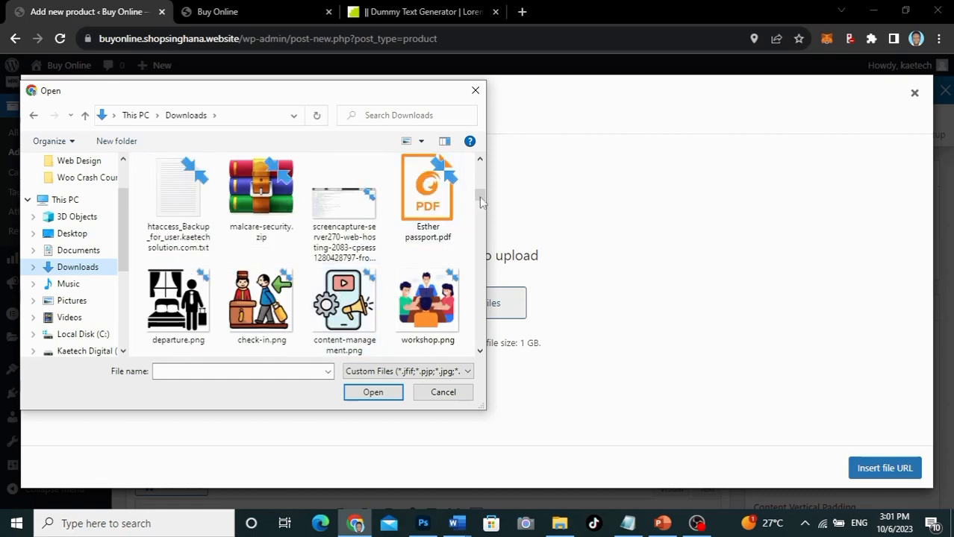
click(427, 196)
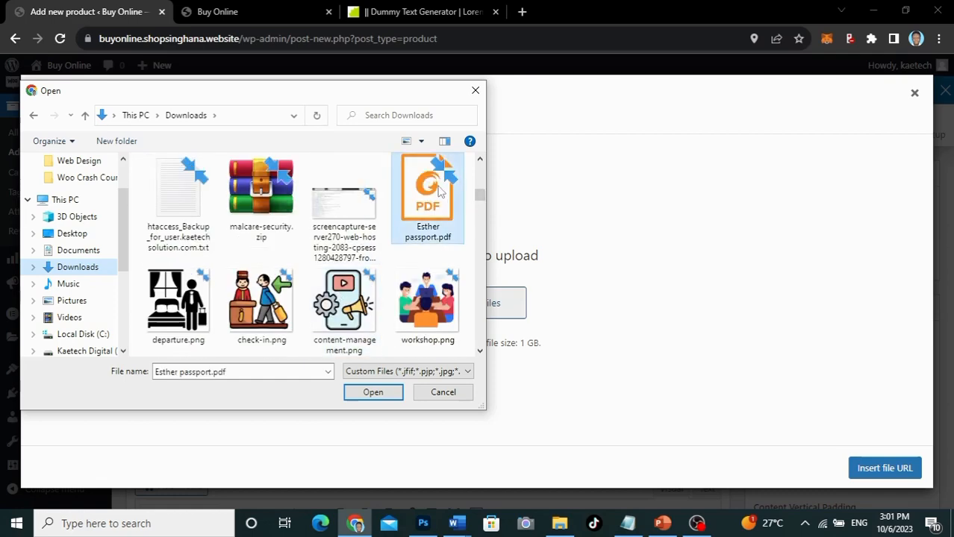
click(373, 391)
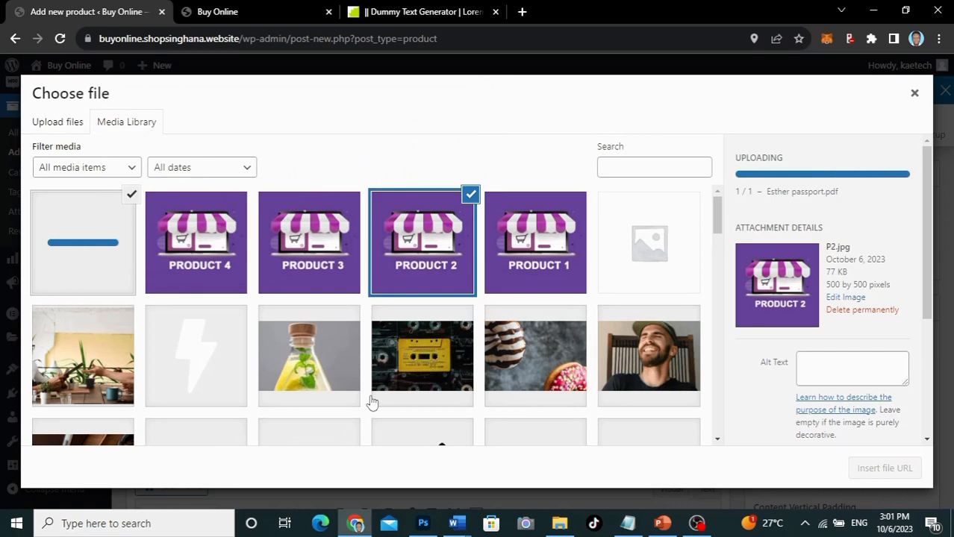
click(471, 195)
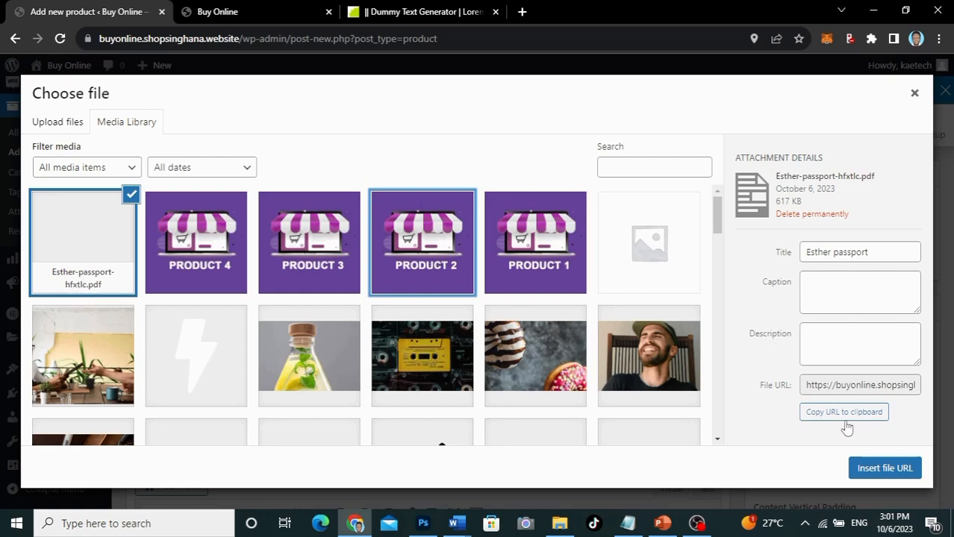
click(883, 469)
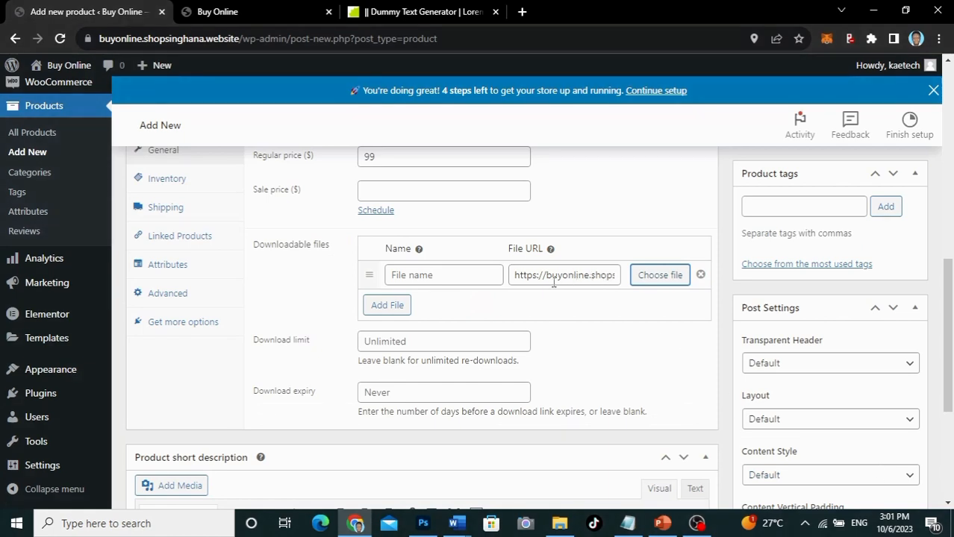
Step: Name the downloadable file 'How to make a man cry'
click(436, 276)
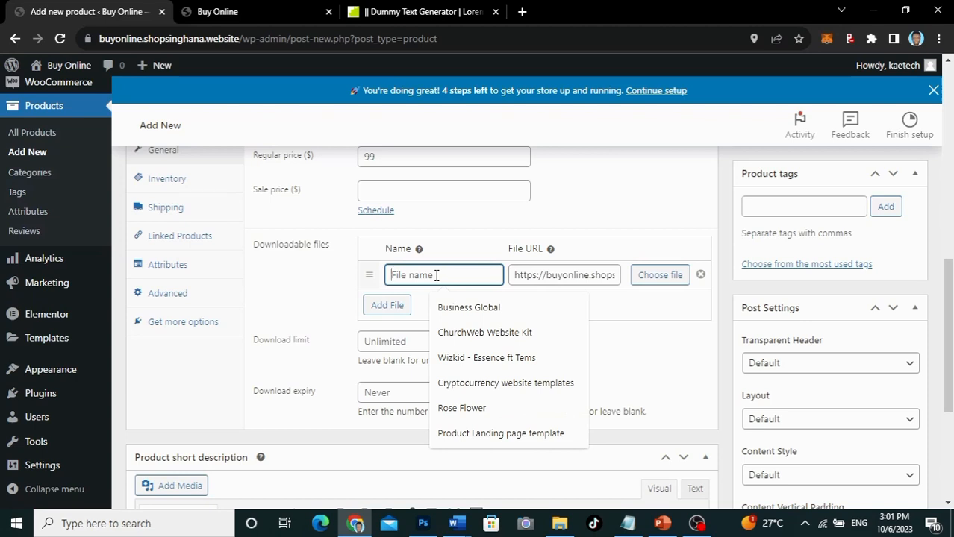
text(How to)
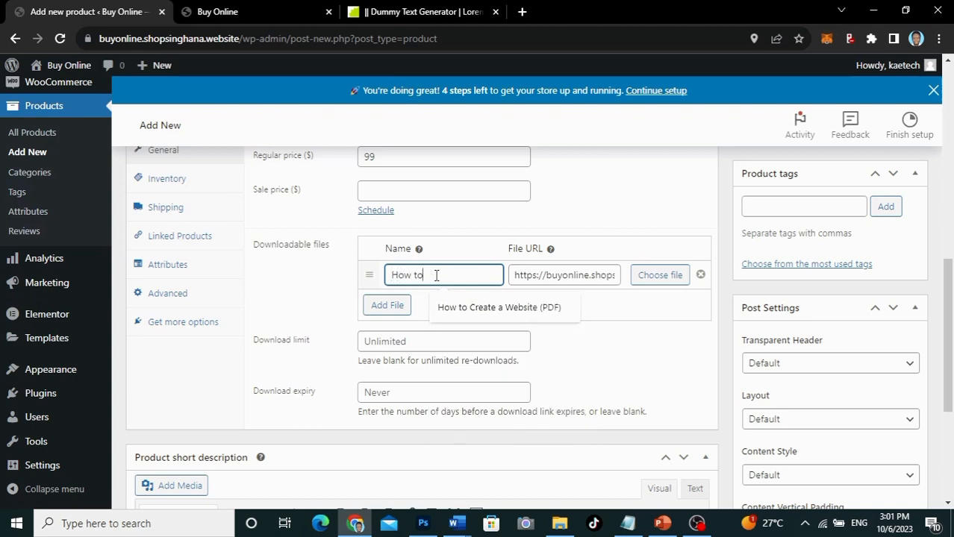
text( make a man cry)
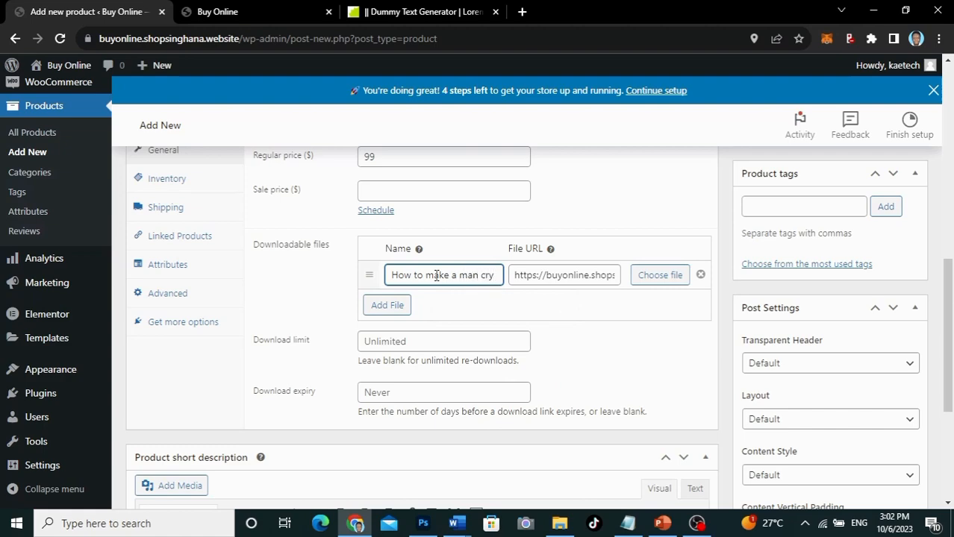
scroll(593, 345, down, 1)
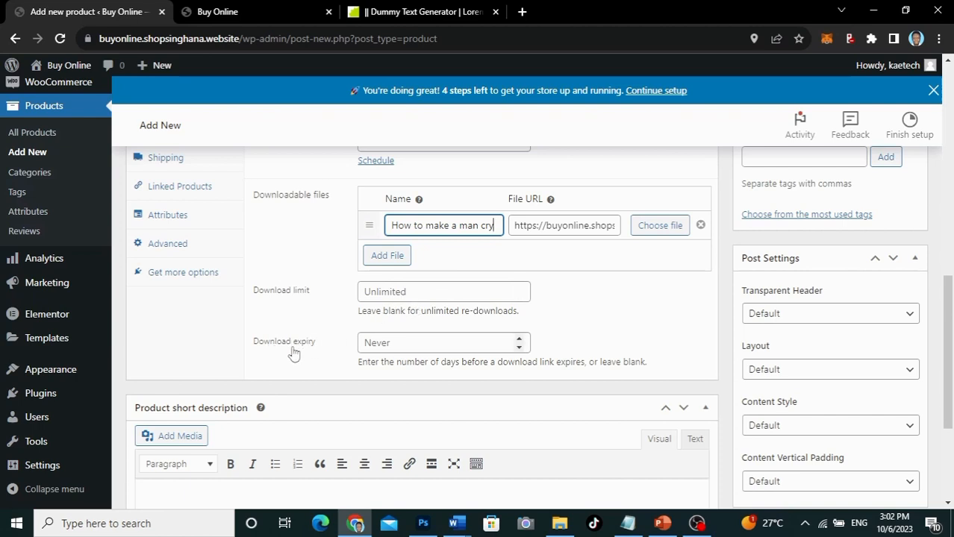
Step: Try Download expiry values 365 and 30, then clear the field to leave it Never
click(391, 347)
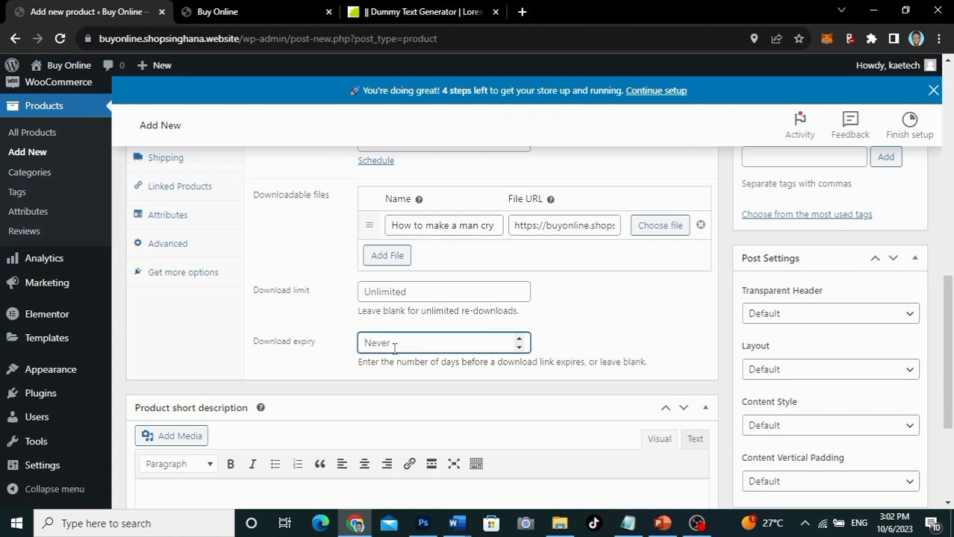
text(365)
drag(394, 348, 349, 351)
text(30)
drag(390, 340, 327, 344)
key(BackSpace)
click(323, 317)
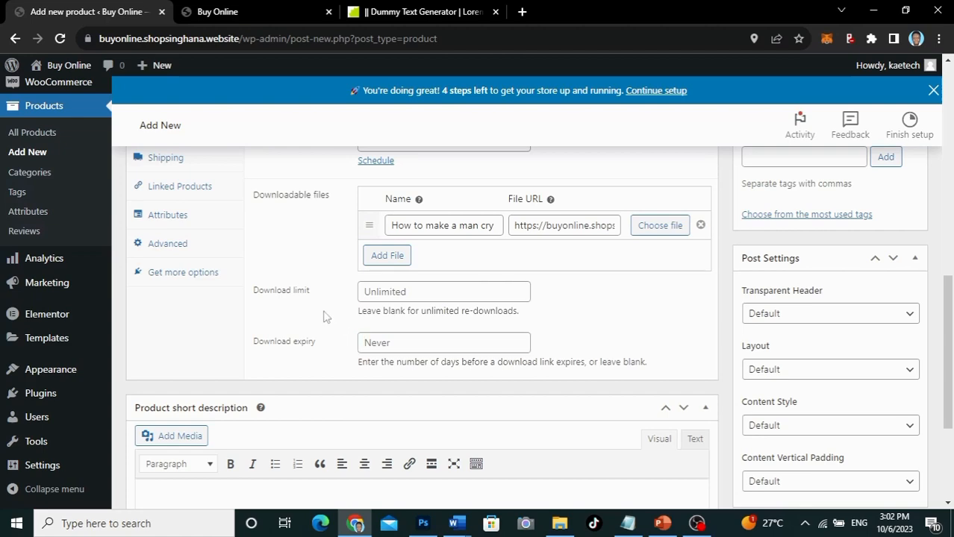
scroll(323, 317, down, 1)
Step: In Inventory settings, limit purchases to 1 item per order
scroll(324, 316, up, 3)
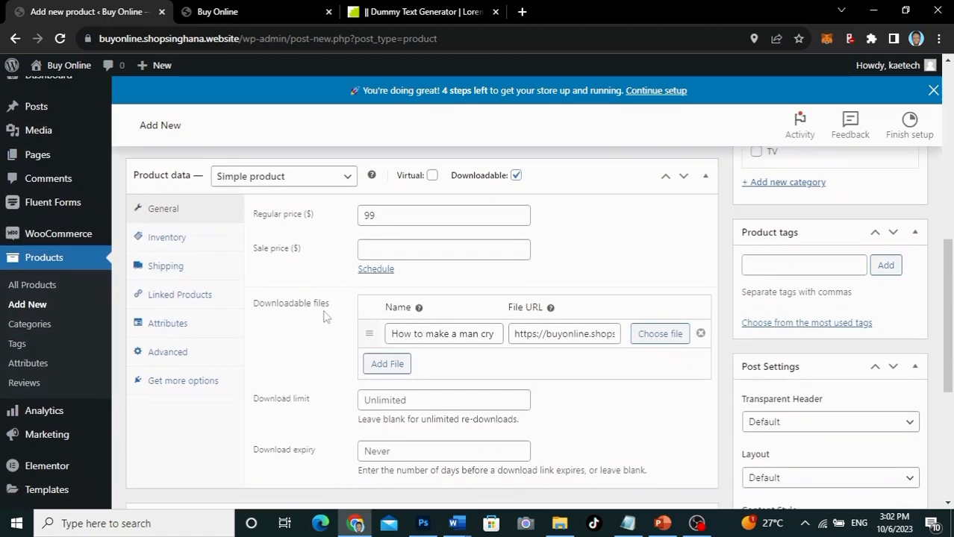
click(161, 216)
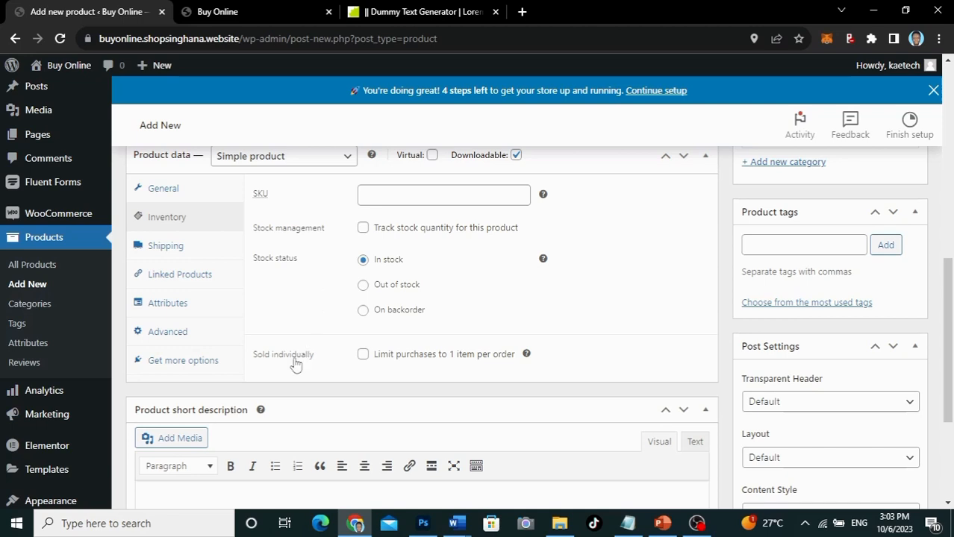
click(363, 355)
Step: Mark the product as Virtual
scroll(325, 403, down, 1)
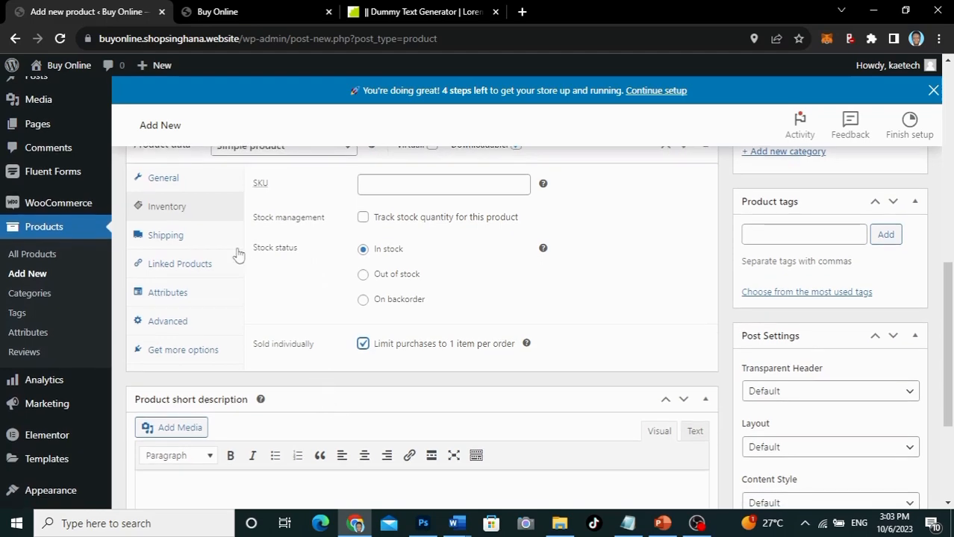
scroll(287, 249, up, 1)
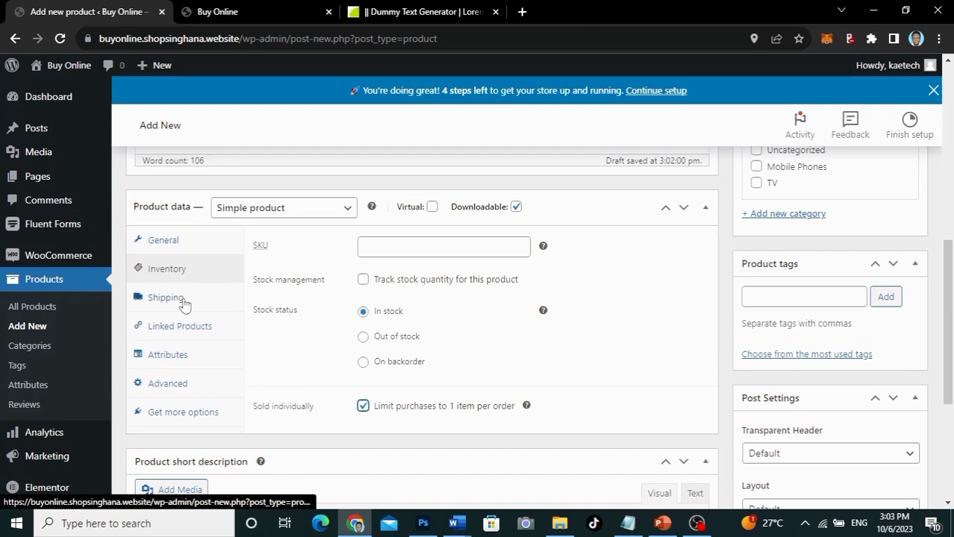
click(432, 207)
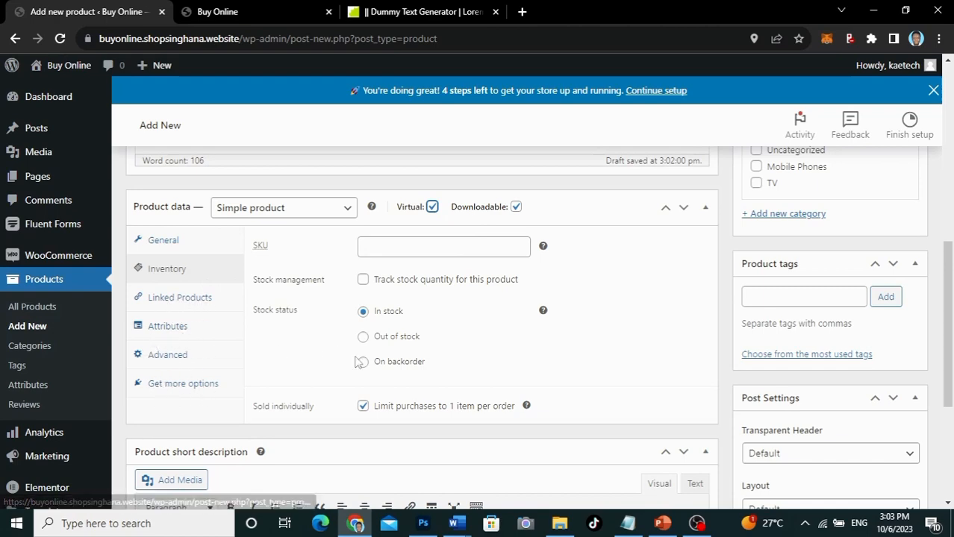
scroll(356, 357, down, 3)
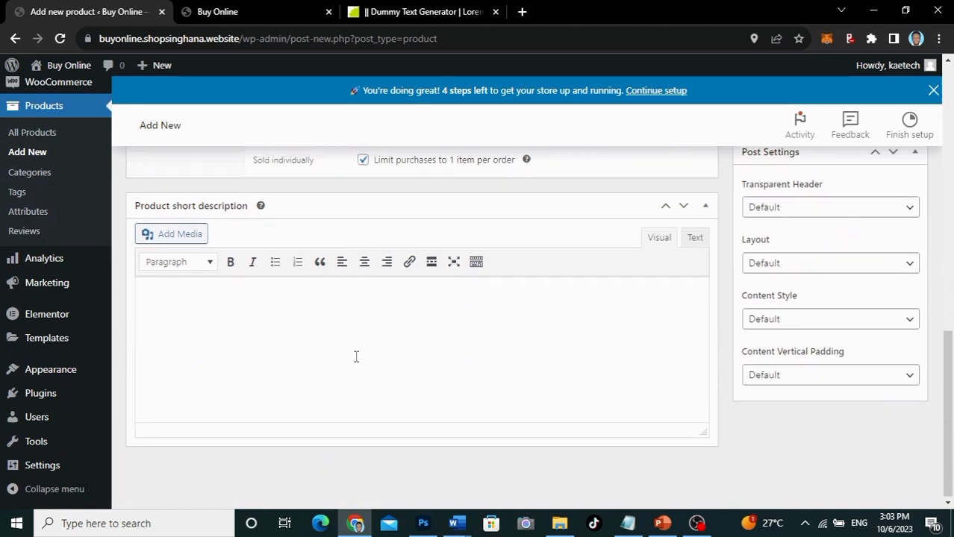
Step: Paste lorem ipsum as the short description, trimmed from 'Vivamus' up to 'Aenean imperdiet'
click(173, 297)
key(ctrl+v)
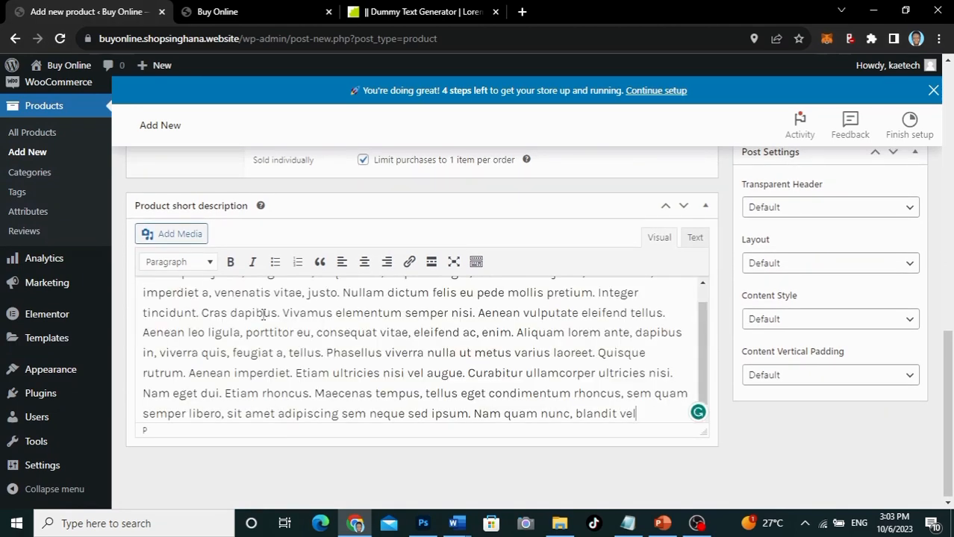
drag(285, 312, 121, 265)
key(BackSpace)
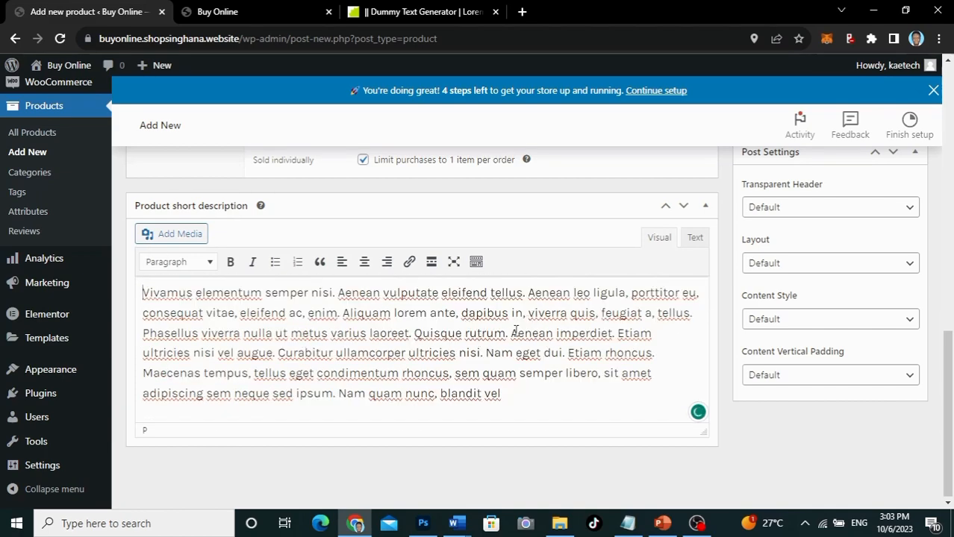
drag(512, 332, 571, 454)
key(BackSpace)
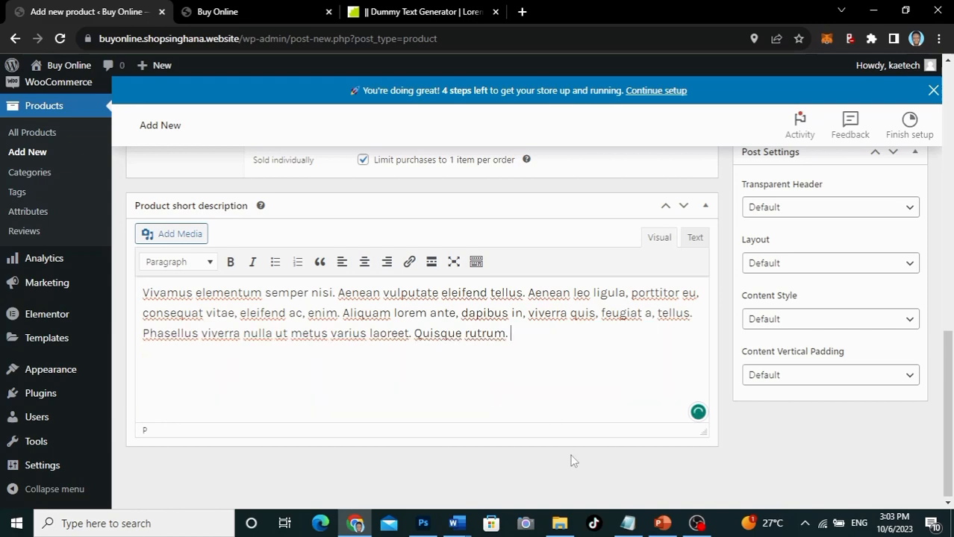
Step: Create a new product category 'Digital' and tick it
scroll(667, 224, up, 5)
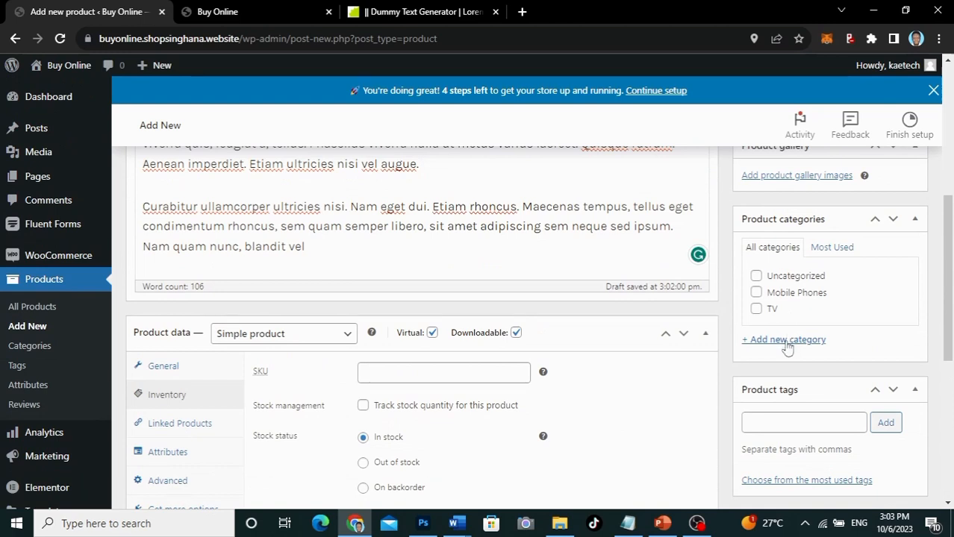
click(785, 339)
text(Digi)
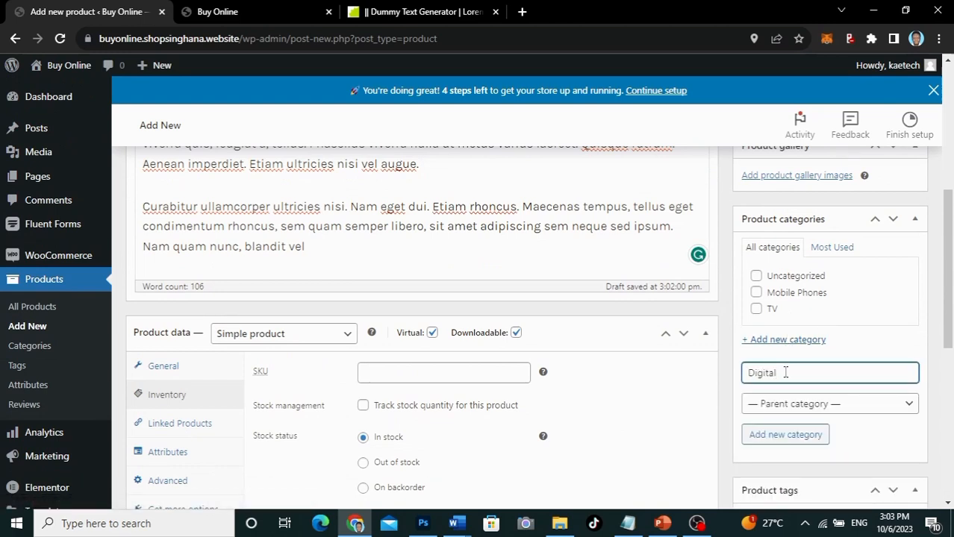
text(tal)
click(774, 436)
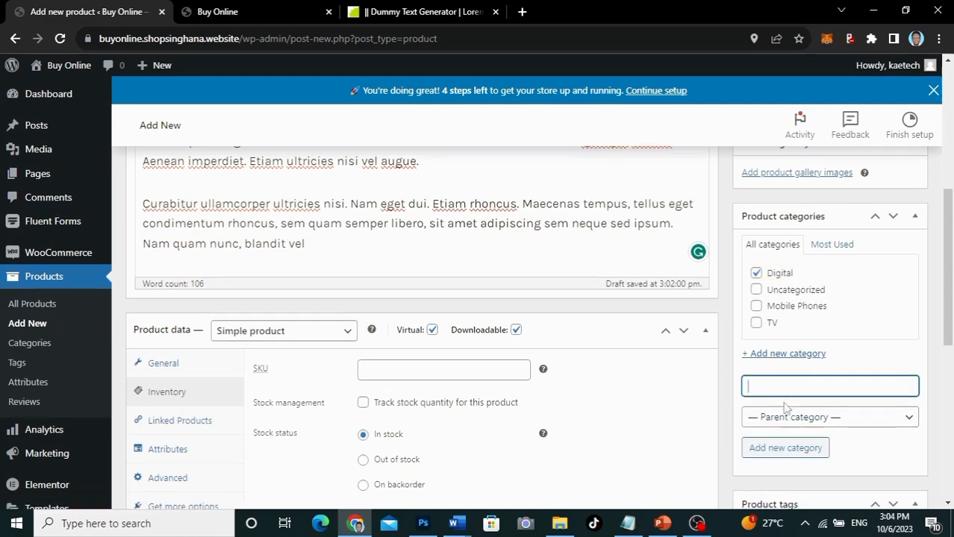
Step: Add the product tag 'ebook'
scroll(785, 407, down, 2)
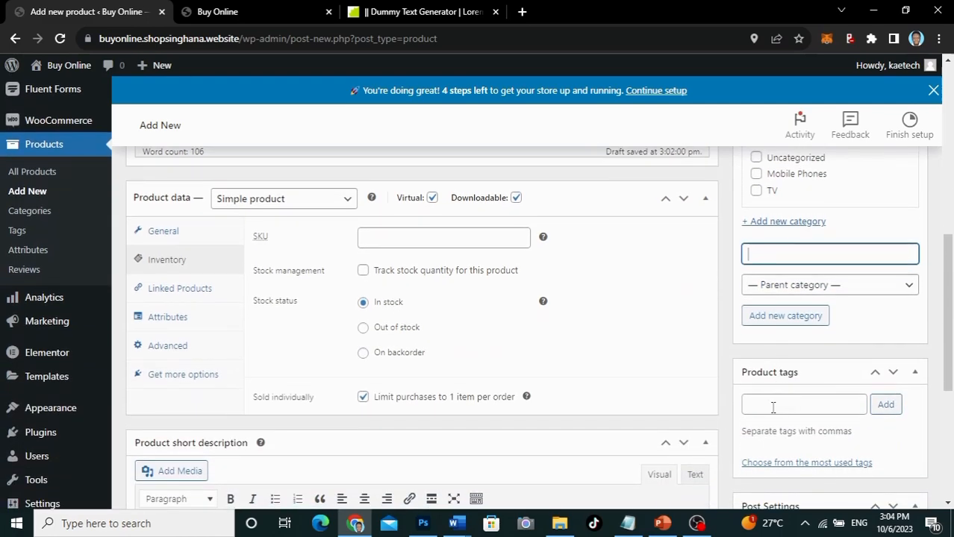
scroll(772, 406, down, 2)
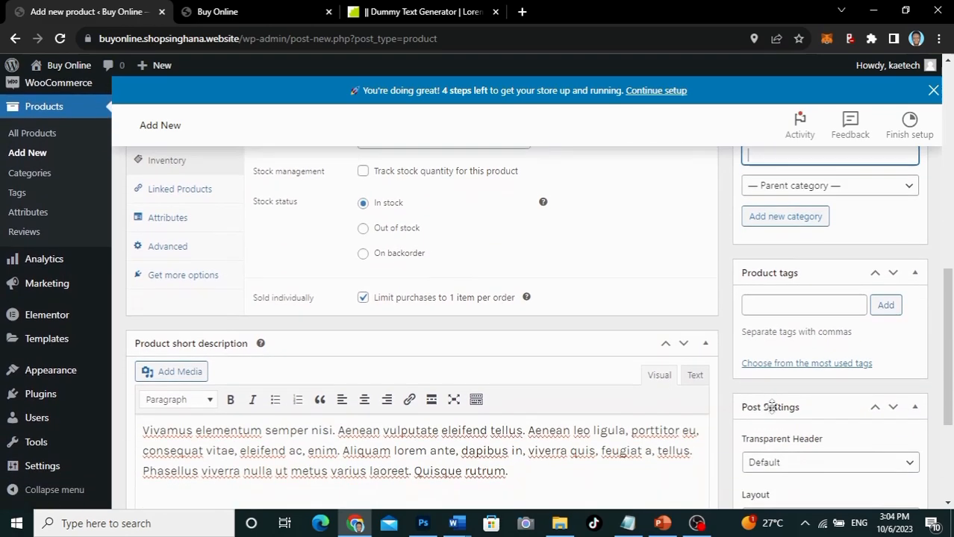
click(778, 306)
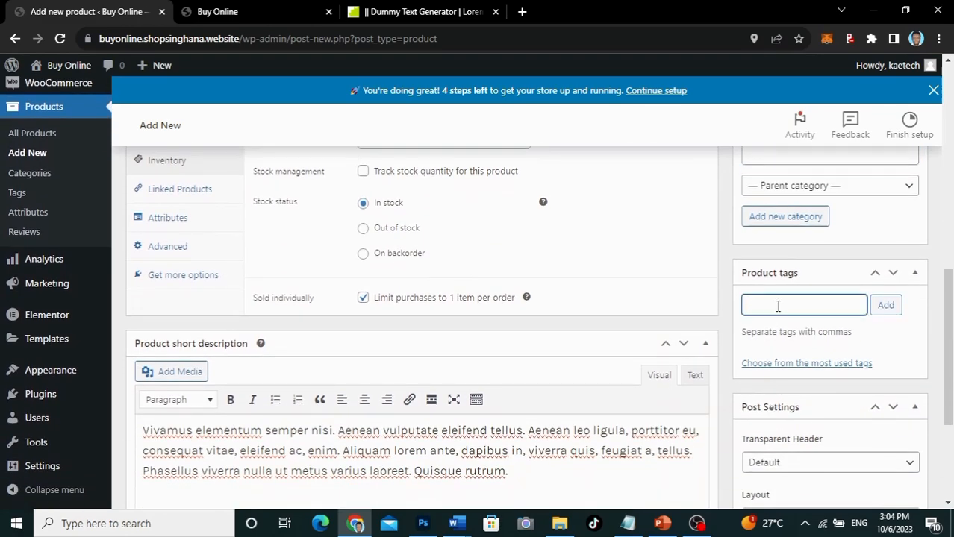
text(ebook)
click(890, 306)
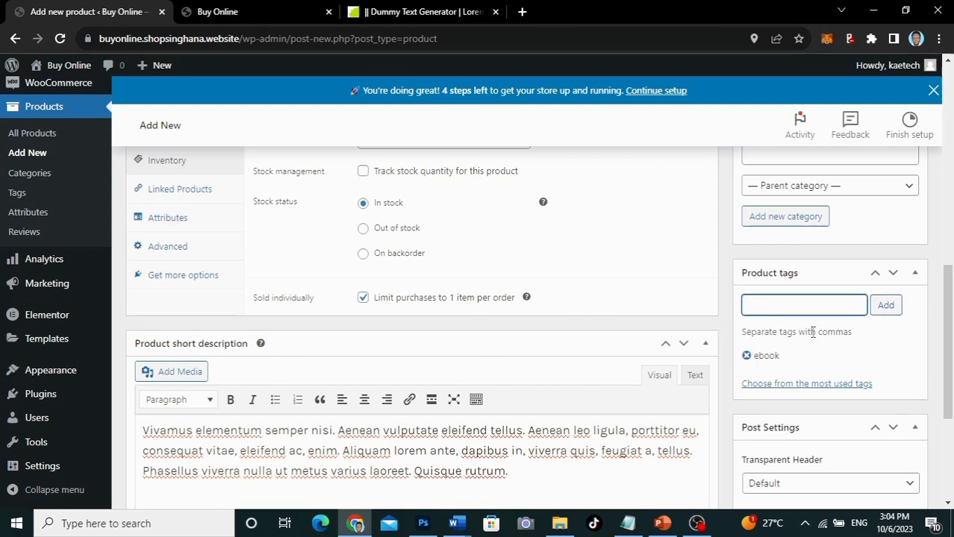
scroll(812, 332, down, 2)
scroll(813, 331, up, 4)
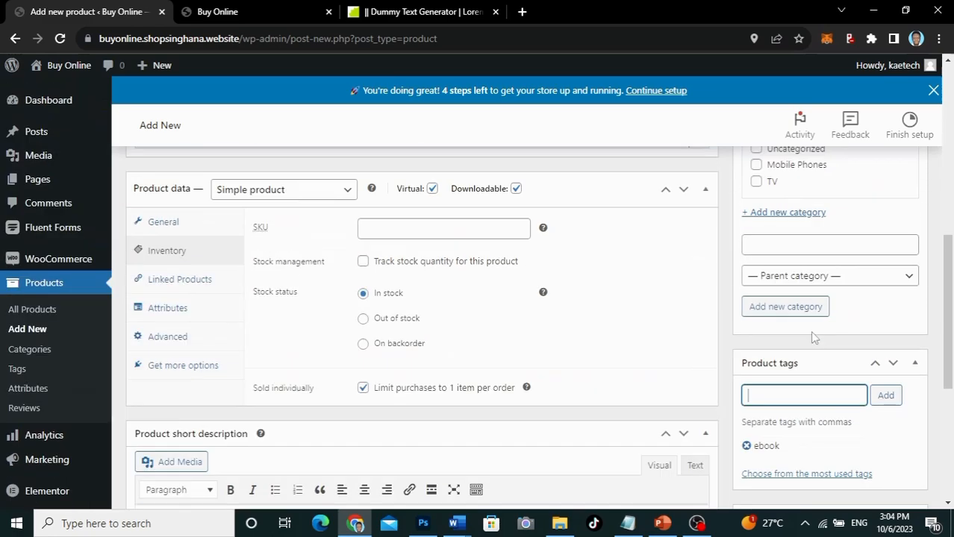
scroll(812, 338, up, 3)
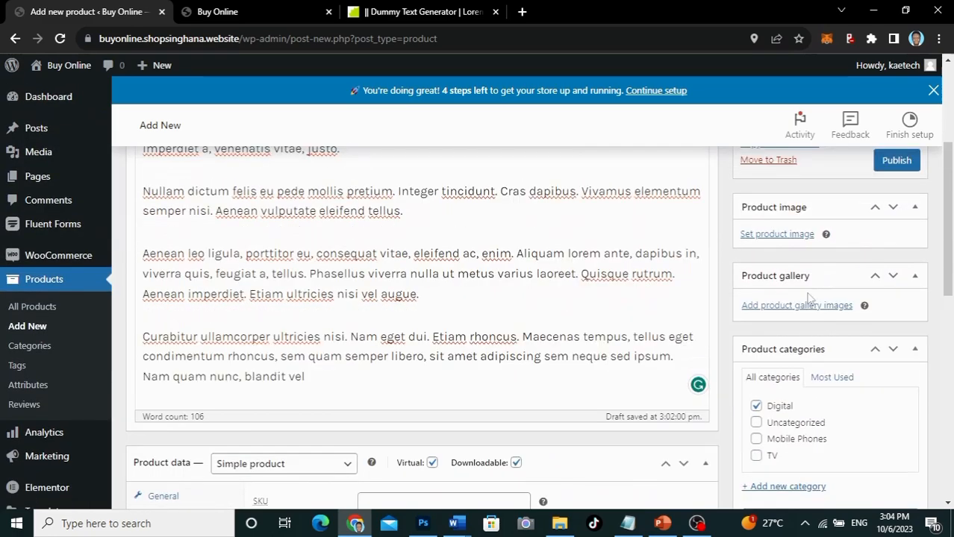
Step: Set the PRODUCT 3 picture as the product image and publish the product
click(780, 235)
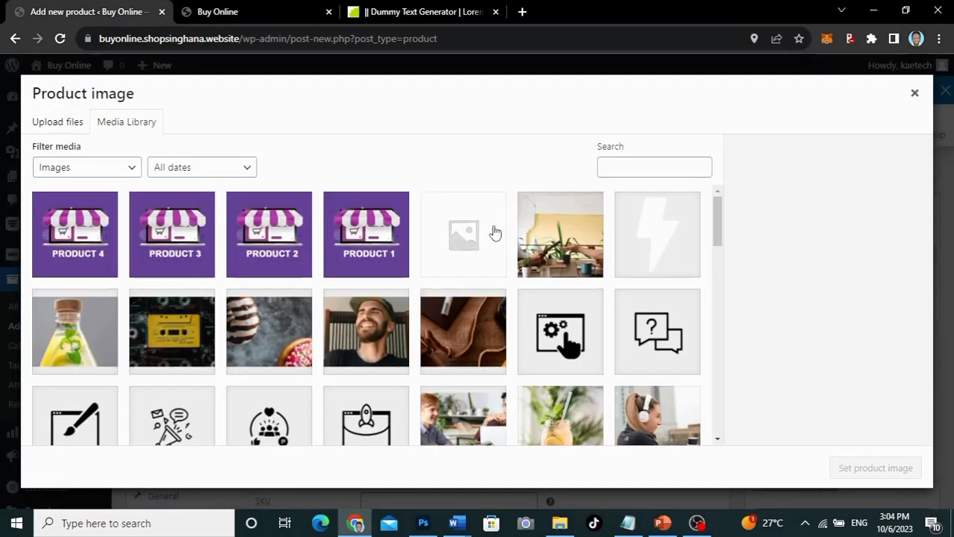
click(189, 244)
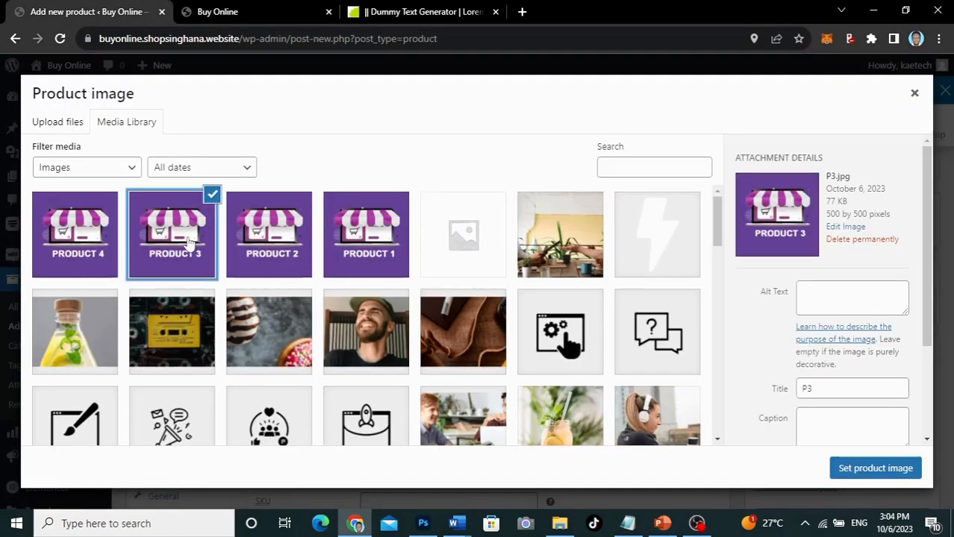
click(865, 468)
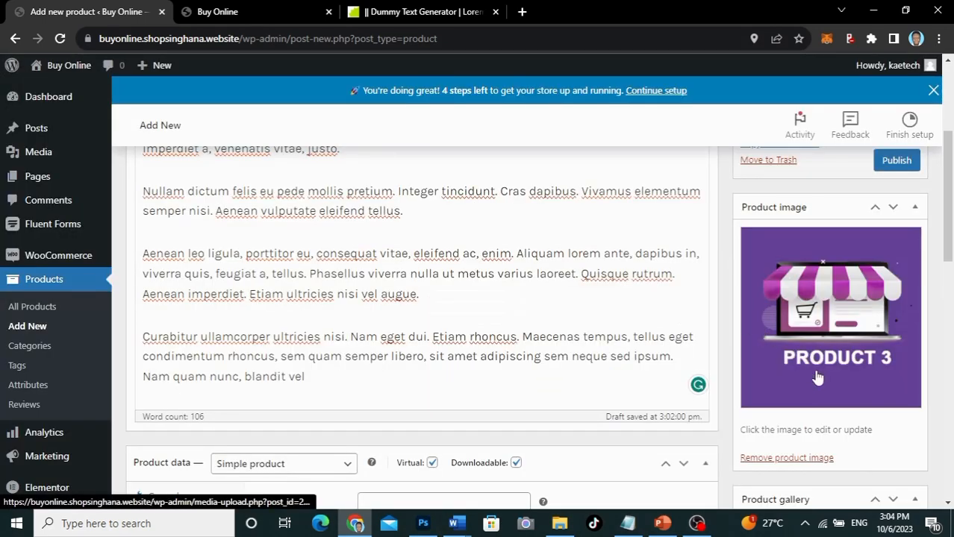
scroll(817, 379, down, 2)
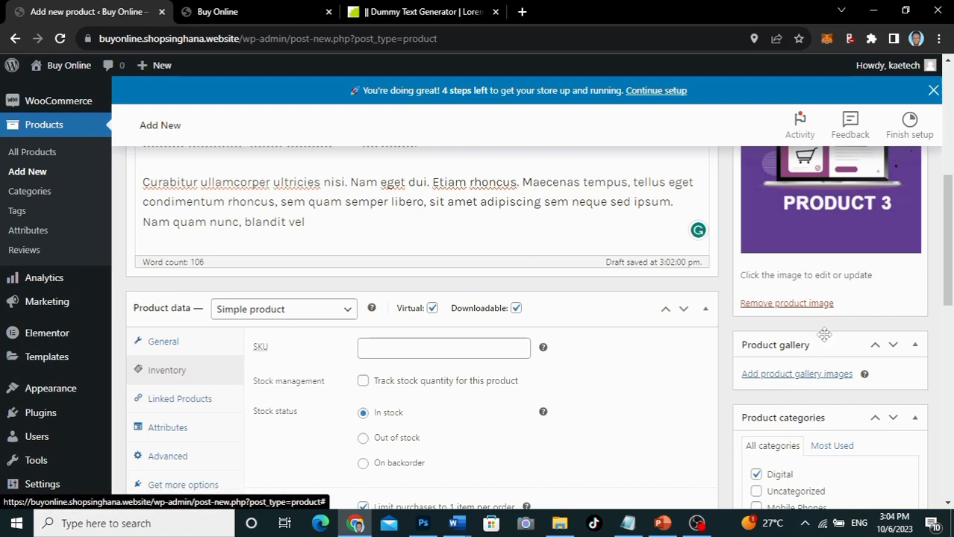
scroll(824, 335, up, 4)
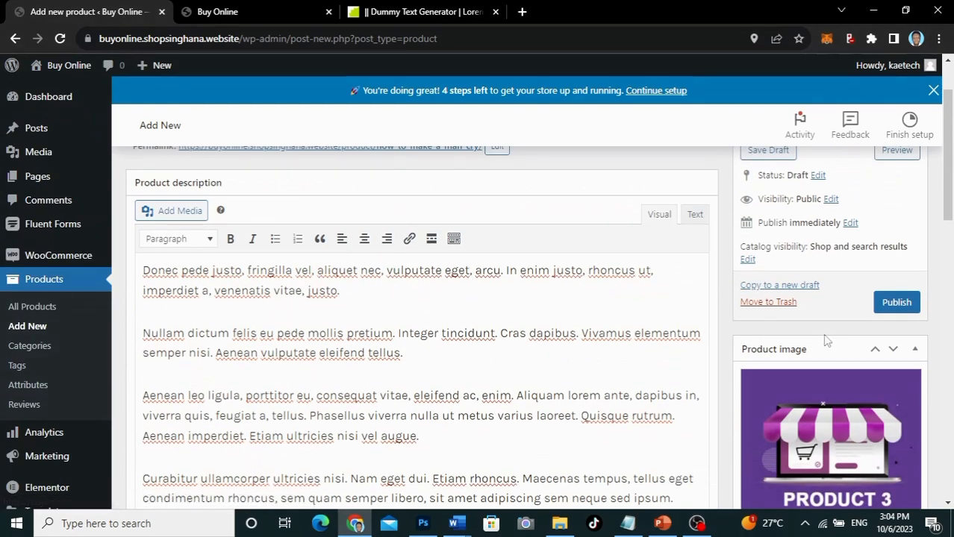
click(896, 302)
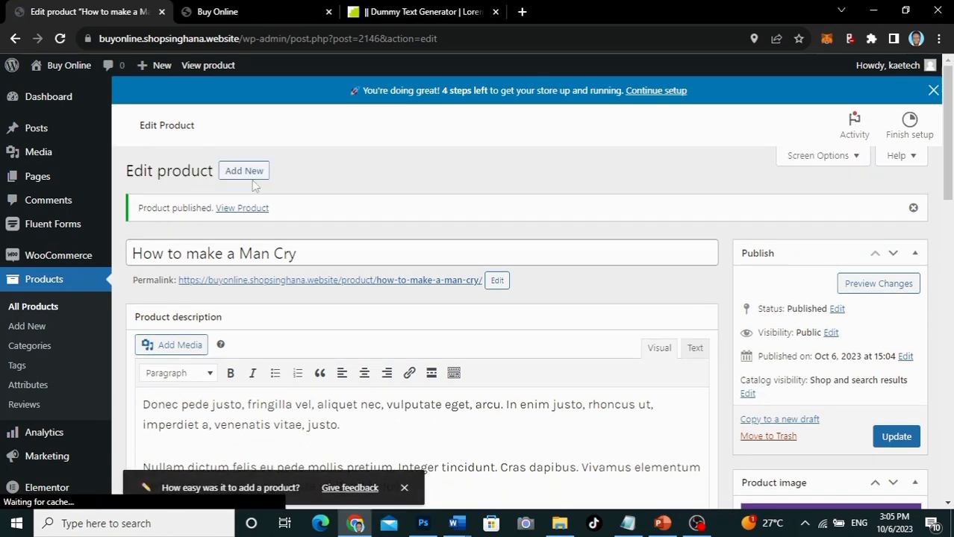
Step: Open the live How to make a Man Cry product page in a new tab
ctrl+click(246, 212)
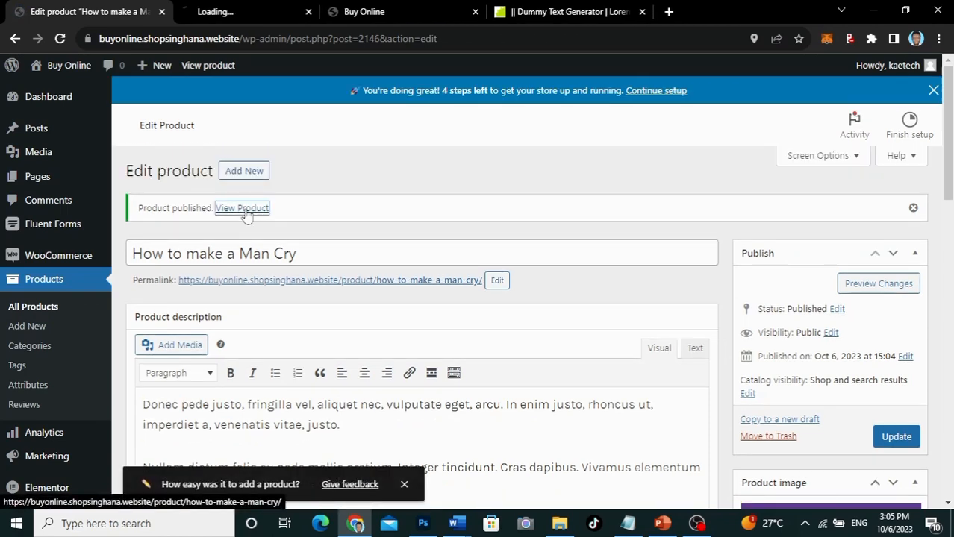
click(258, 12)
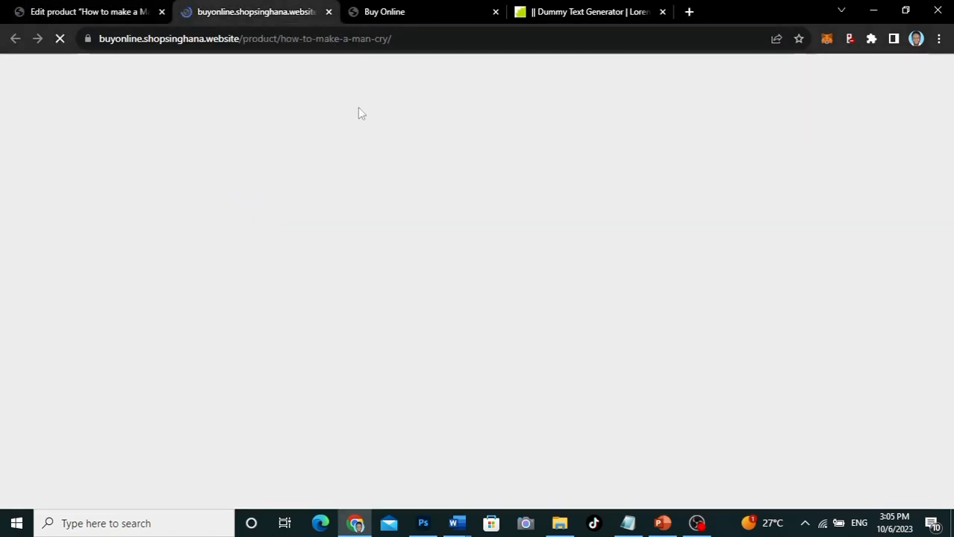
scroll(683, 350, down, 2)
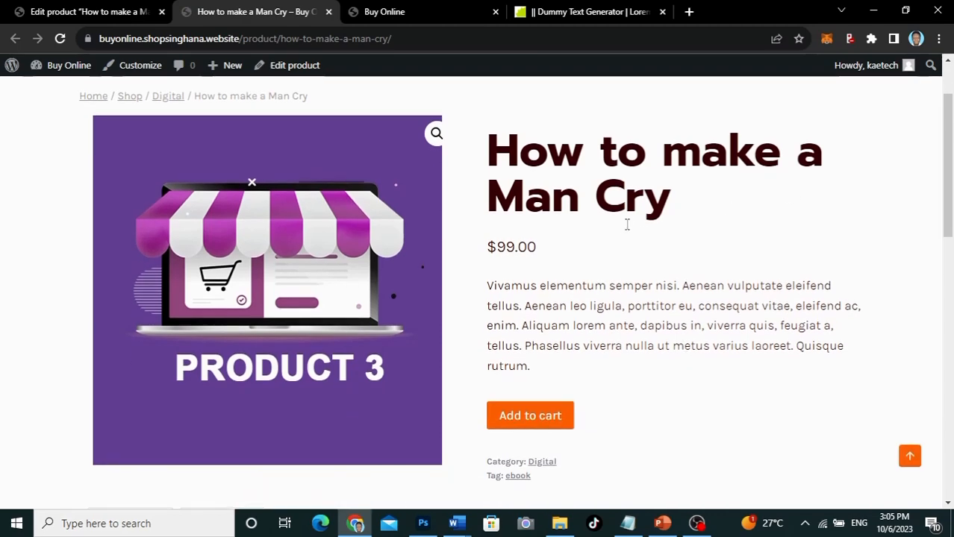
scroll(627, 328, down, 2)
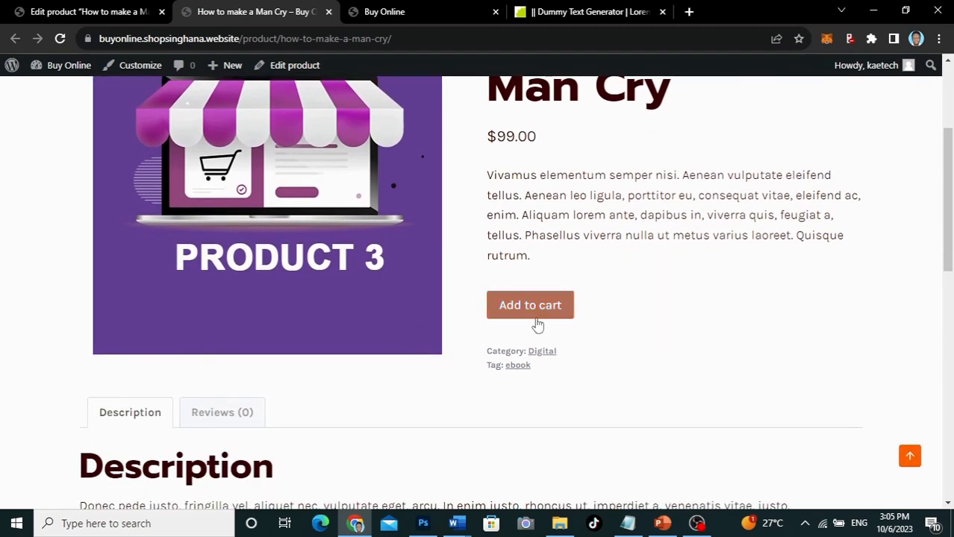
Step: Add How to make a Man Cry ($99.00) to the cart
click(500, 311)
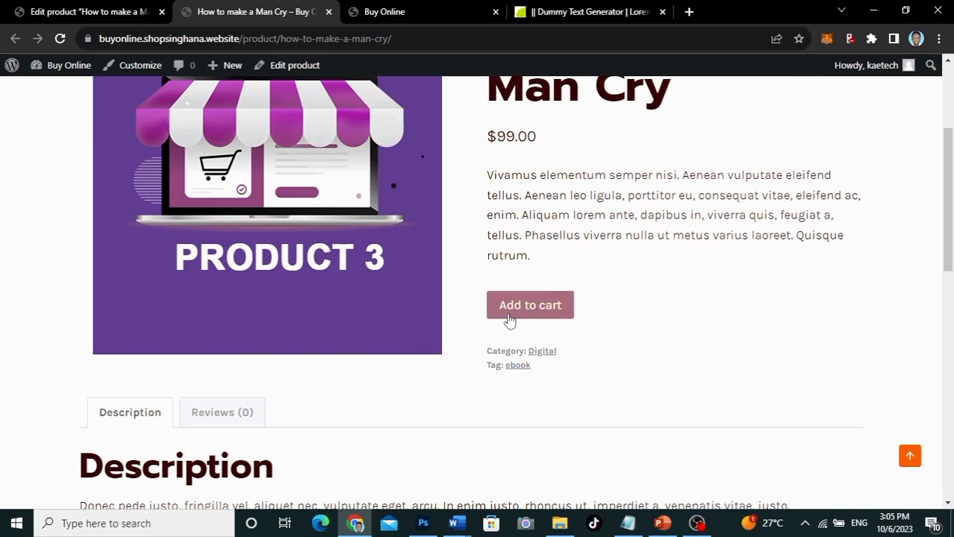
click(549, 313)
scroll(612, 302, down, 2)
scroll(612, 302, down, 4)
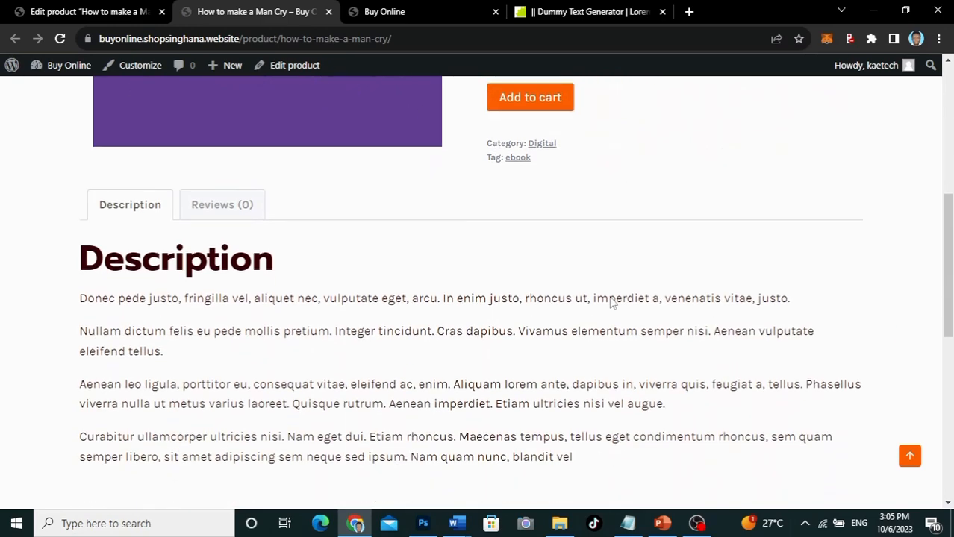
scroll(613, 303, up, 2)
scroll(611, 301, up, 4)
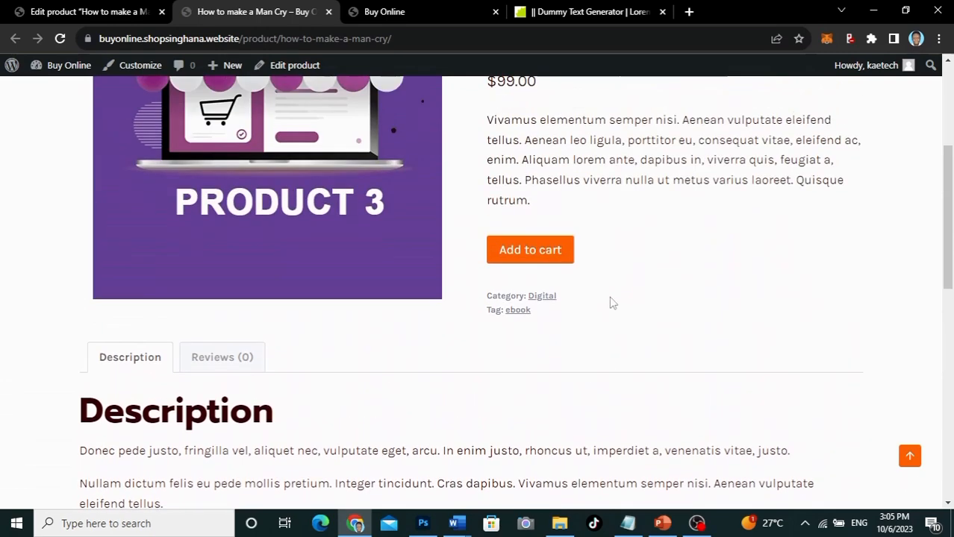
scroll(611, 297, up, 1)
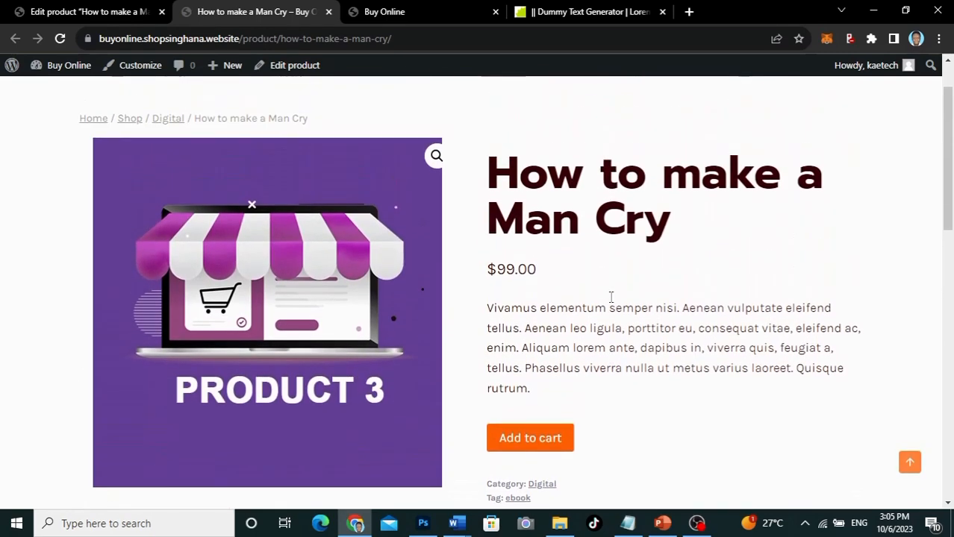
scroll(610, 297, down, 1)
scroll(611, 297, up, 1)
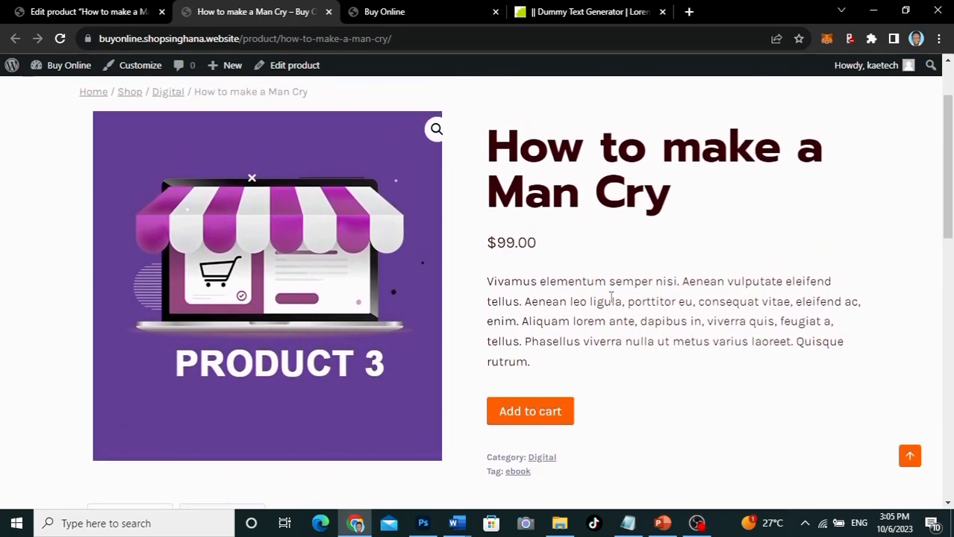
scroll(590, 328, down, 1)
click(542, 386)
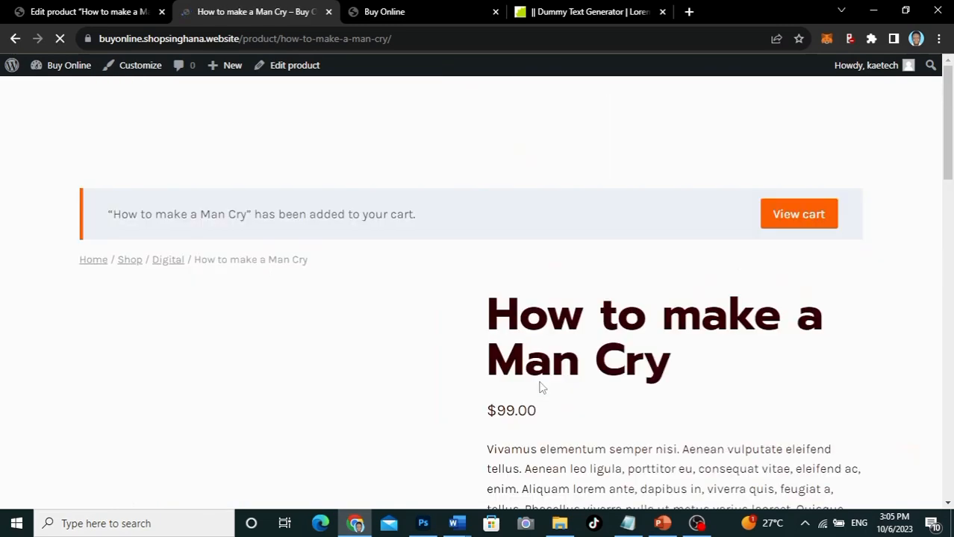
Step: Review the cart and checkout showing $99.00, then close the storefront tab to return to the editor
click(791, 215)
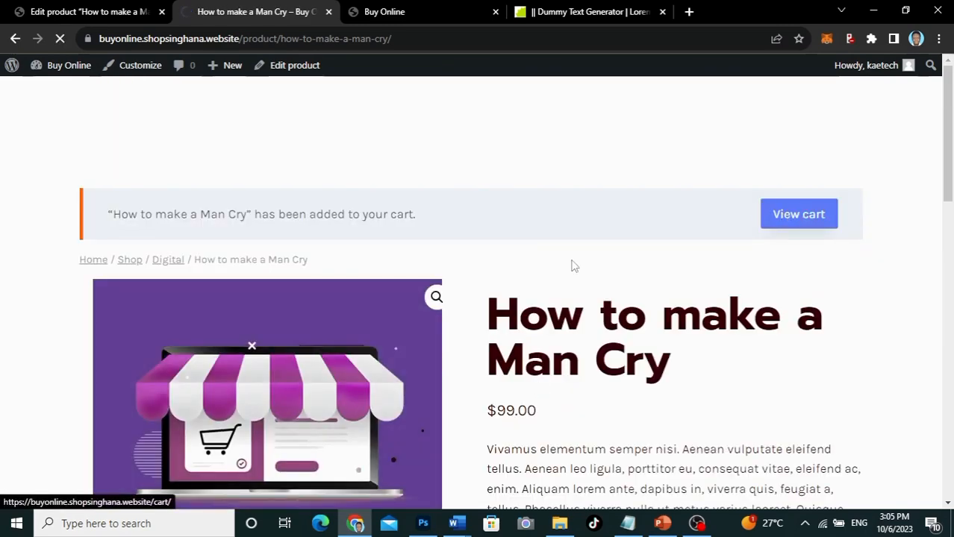
scroll(572, 267, down, 3)
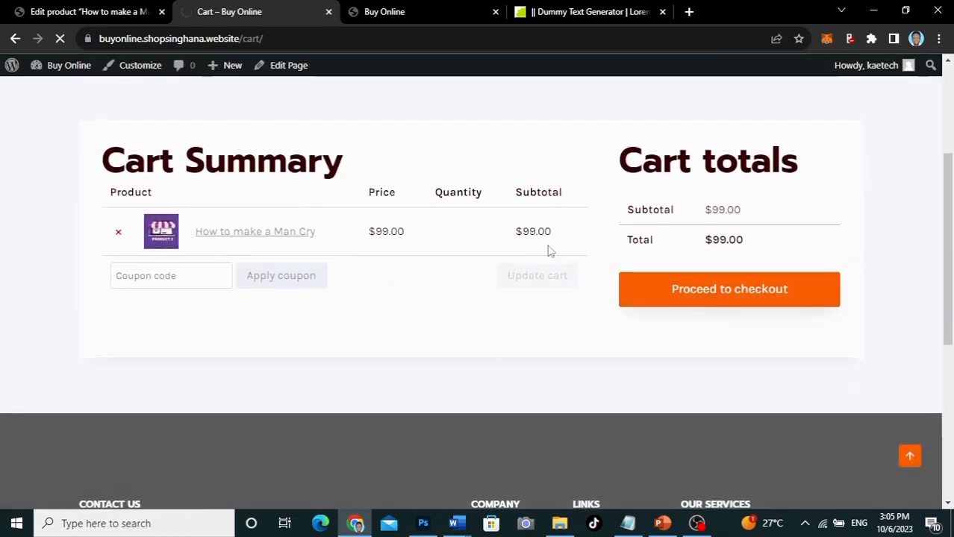
scroll(549, 252, down, 4)
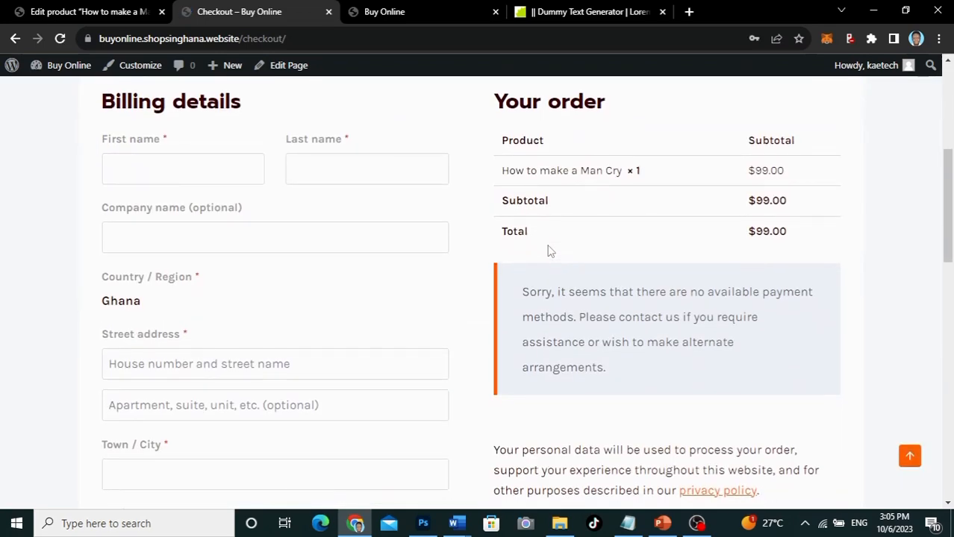
scroll(548, 252, down, 2)
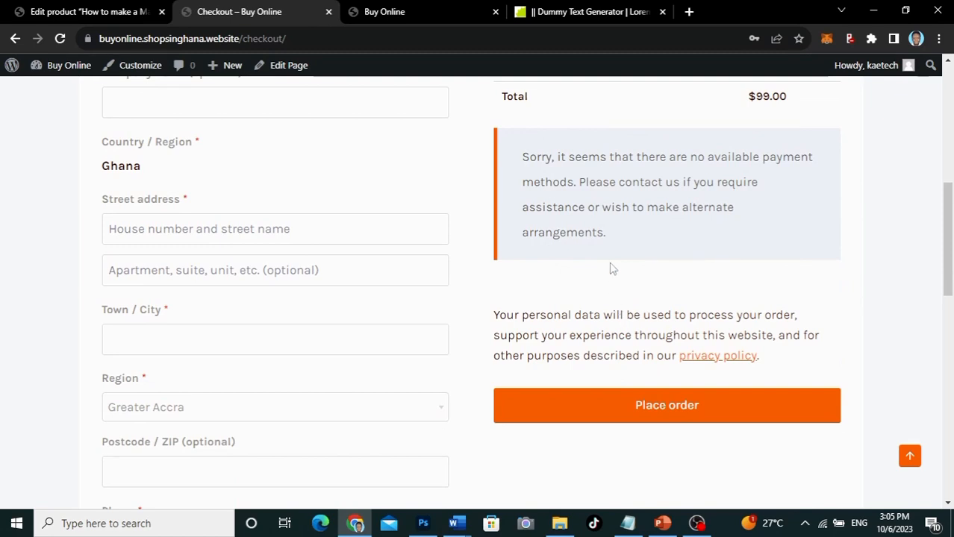
scroll(611, 268, up, 2)
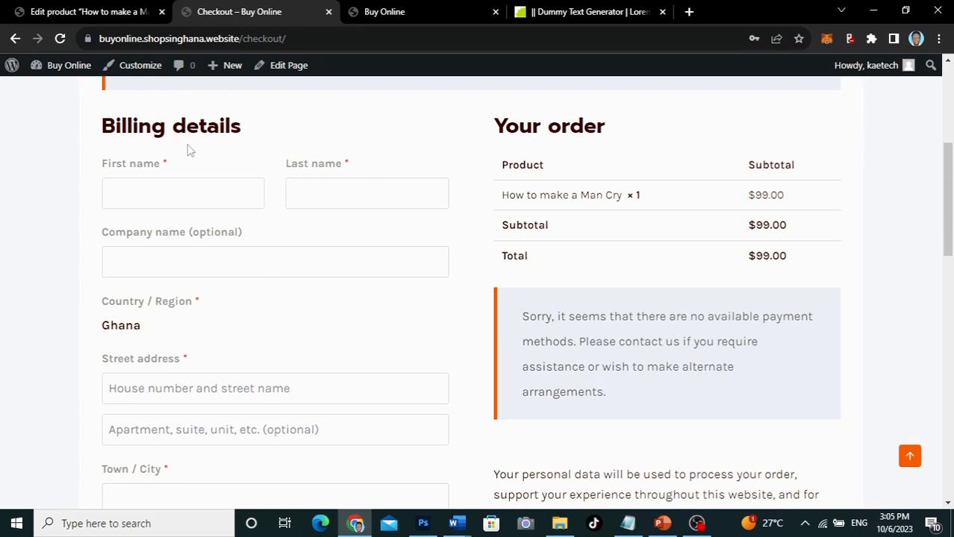
click(328, 11)
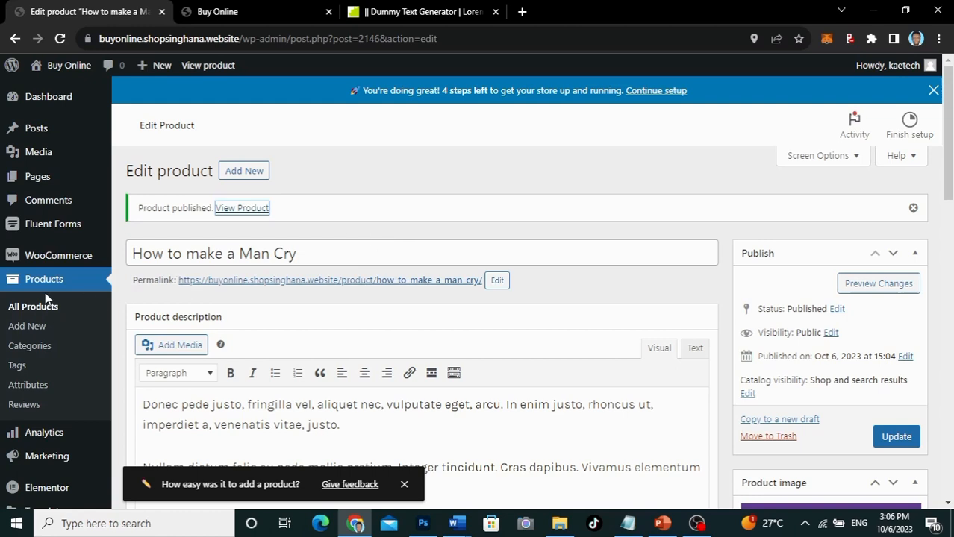
Step: Start a new product titled 'Group Product', fixing the title typos
mouse_move(21, 257)
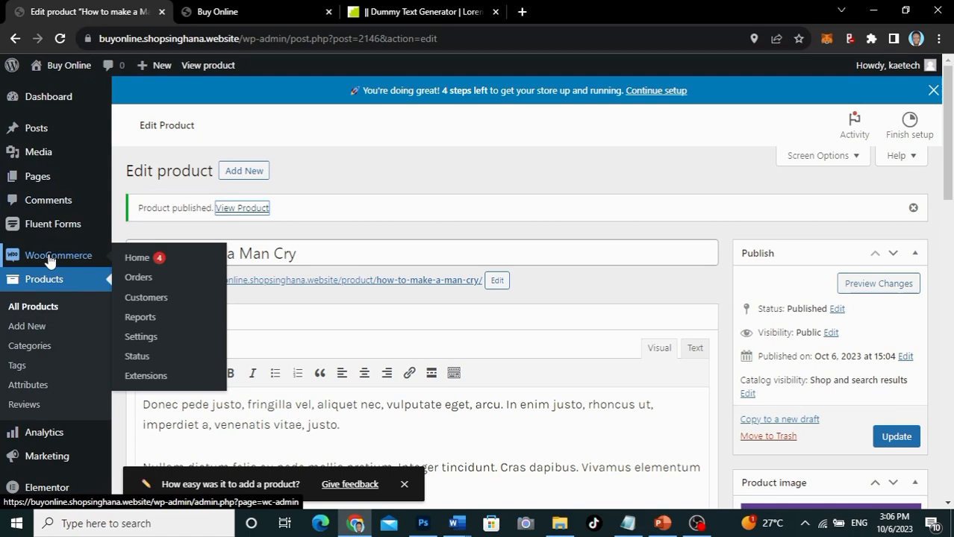
scroll(19, 258, down, 1)
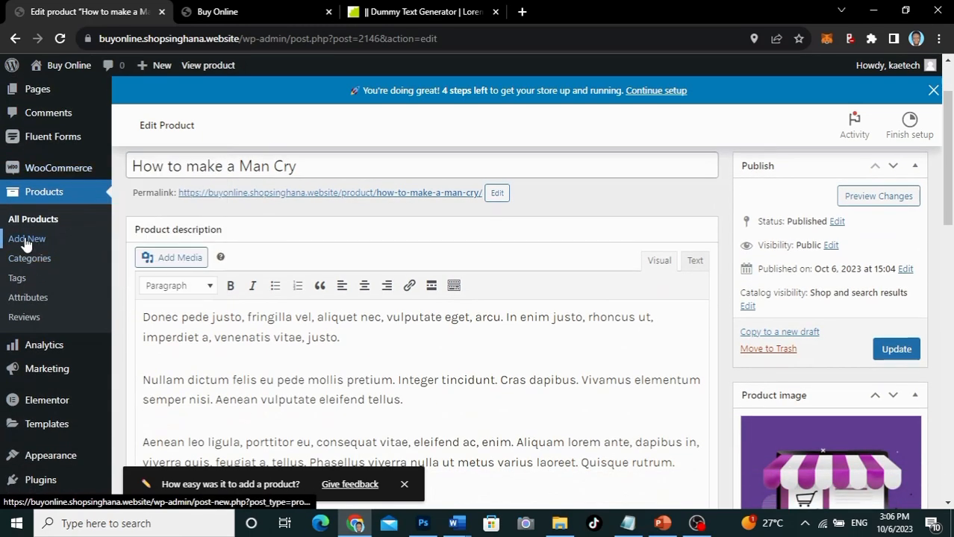
click(26, 240)
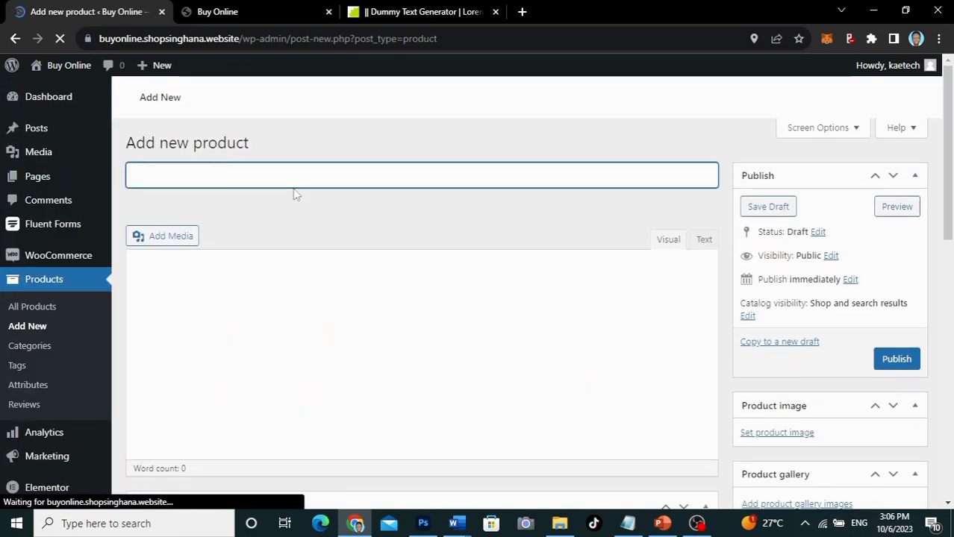
text(Gropu)
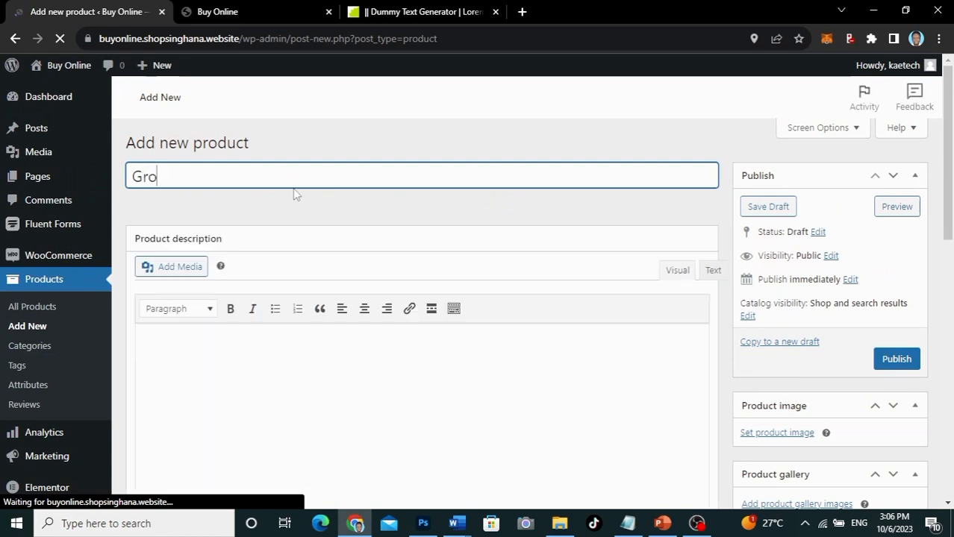
key(BackSpace)
key(BackSpace)
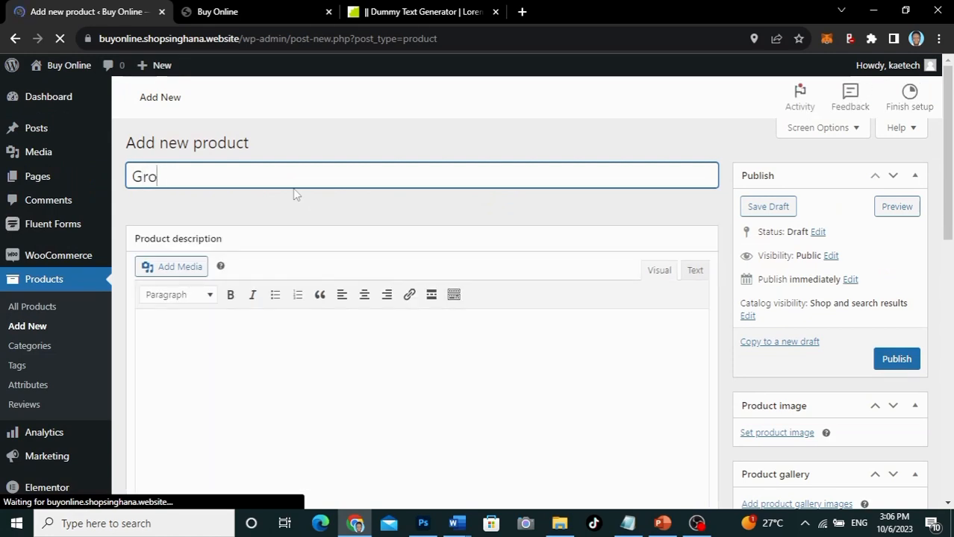
text(up Product)
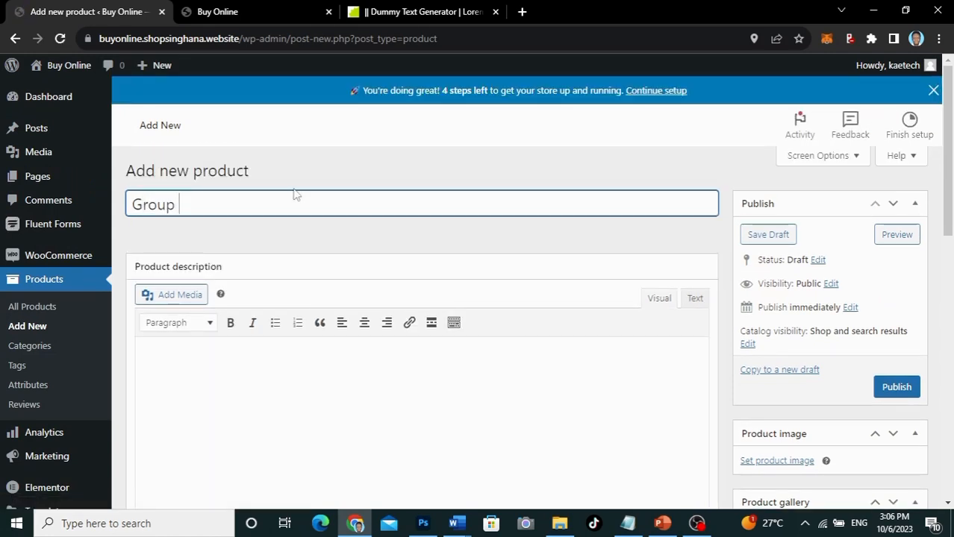
text(s)
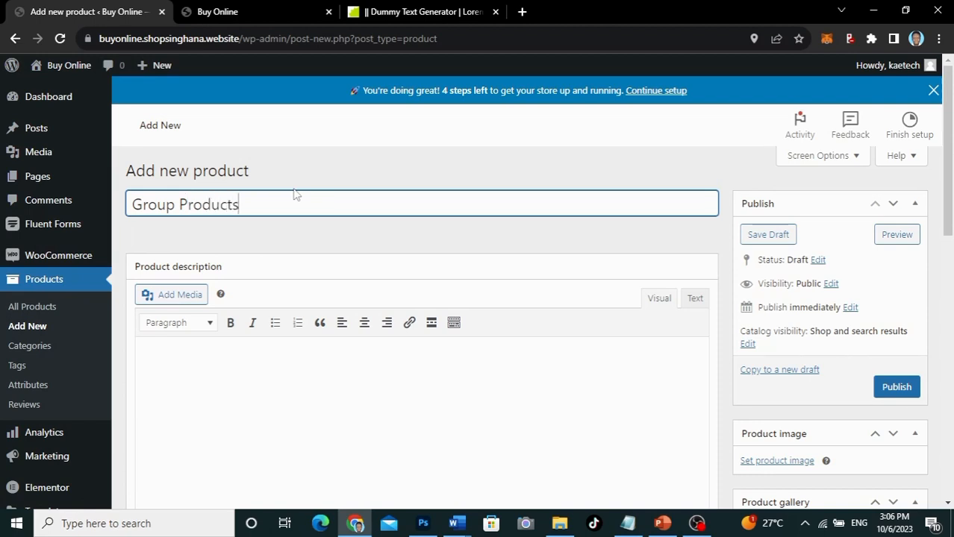
scroll(285, 247, down, 1)
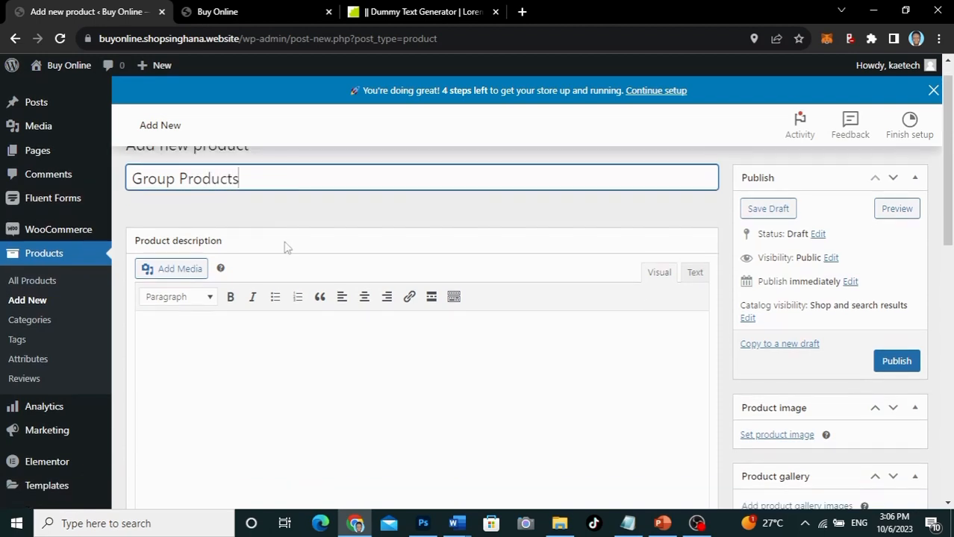
key(BackSpace)
scroll(285, 247, down, 1)
scroll(285, 247, down, 2)
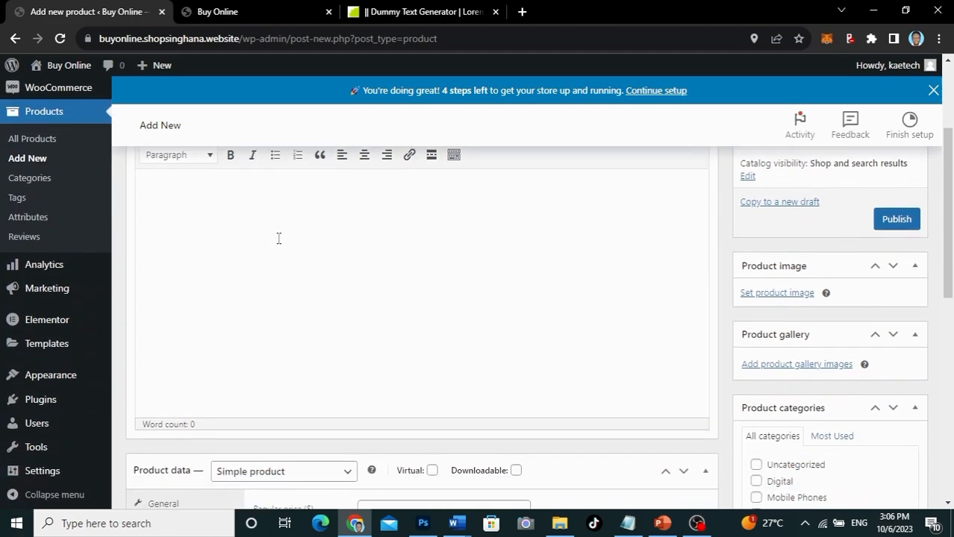
Step: Paste the lorem ipsum placeholder paragraph into the product description
click(235, 186)
text(Donec pede justo, fringilla vel, aliquet nec, vulputate eget, arcu. In enim justo, rhoncus ut, imperdiet a, venenatis vitae, justo. Nullam dictum felis eu pede mollis pretium. Integer tincidunt. Cras dapibus. Vivamus elementum semper nisi. Aenean vulputate eleifend tellus. Aenean leo ligula, porttitor eu, consequat vitae, eleifend ac, enim. Aliquam lorem ante, dapibus in, viverra quis, feugiat a, tellus. Phasellus viverra nulla ut metus varius laoreet. Quisque rutrum. Aenean imperdiet. Etiam ultricies nisi vel augue. Curabitur ullamcorper ultricies nisi. Nam eget dui. Etiam rhoncus. Maecenas tempus, tellus eget condimentum rhoncus, sem quam semper libero, sit amet adipiscing sem neque sed ipsum. Nam quam nunc, blandit vel)
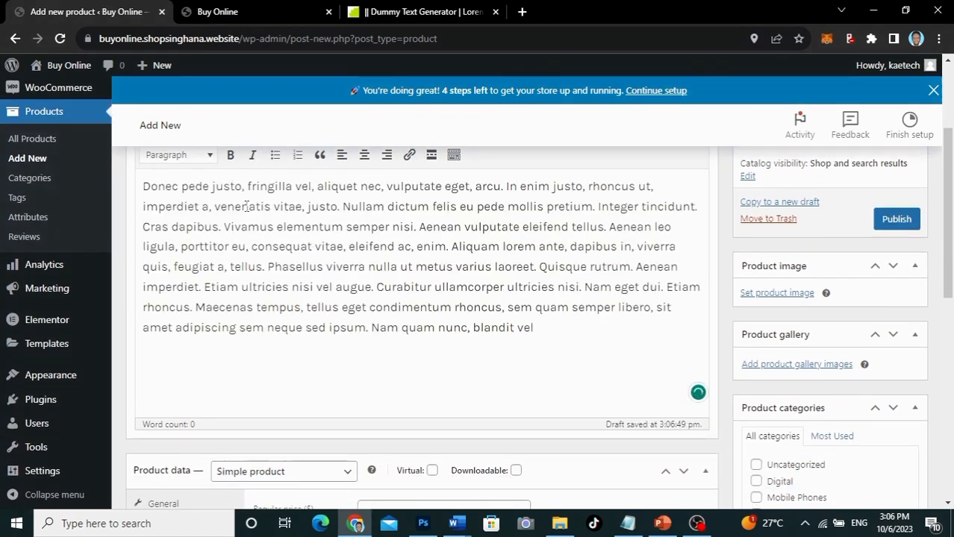
scroll(295, 317, down, 3)
scroll(294, 322, down, 3)
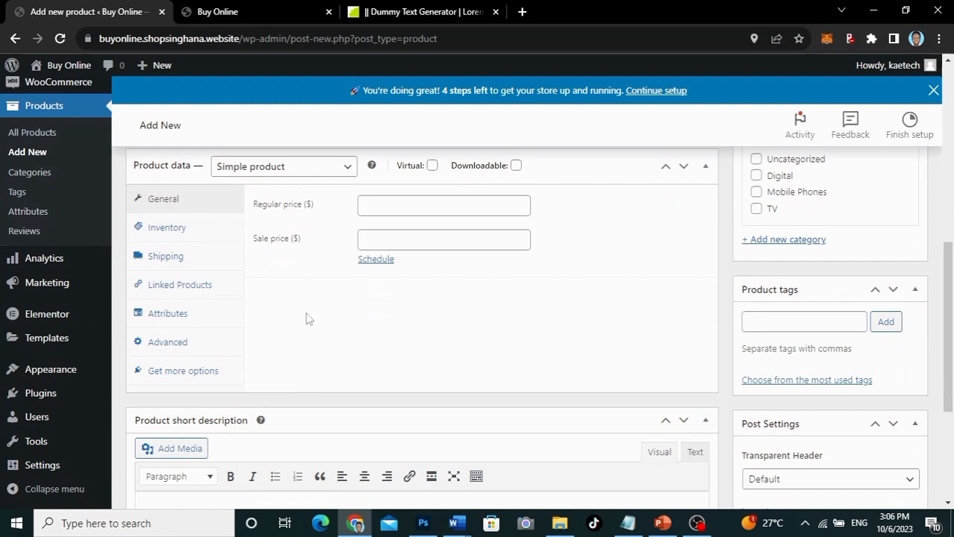
scroll(306, 320, down, 3)
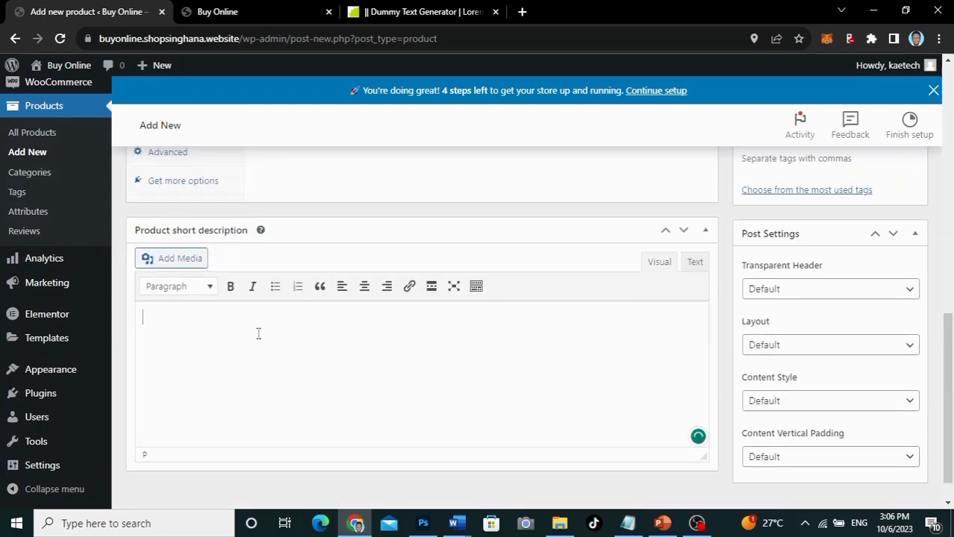
Step: Paste the placeholder text into the short description, trimming it to begin at 'Phasellus'
key(ctrl+v)
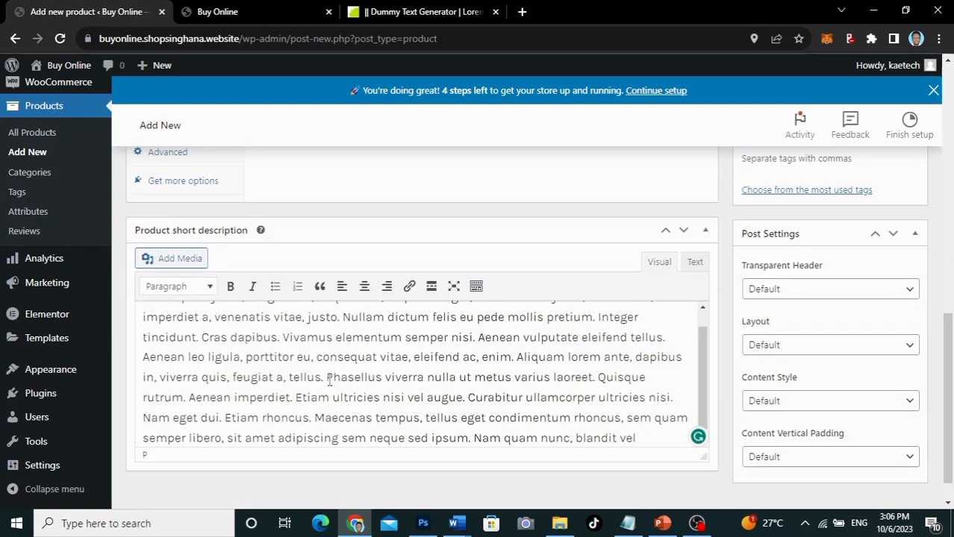
drag(330, 380, 91, 271)
key(BackSpace)
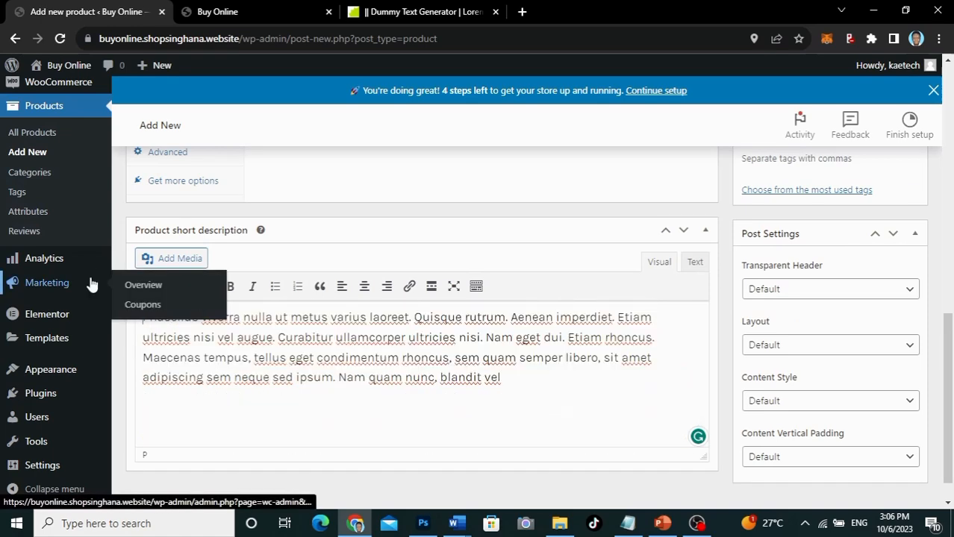
shift+click(569, 337)
scroll(354, 353, up, 5)
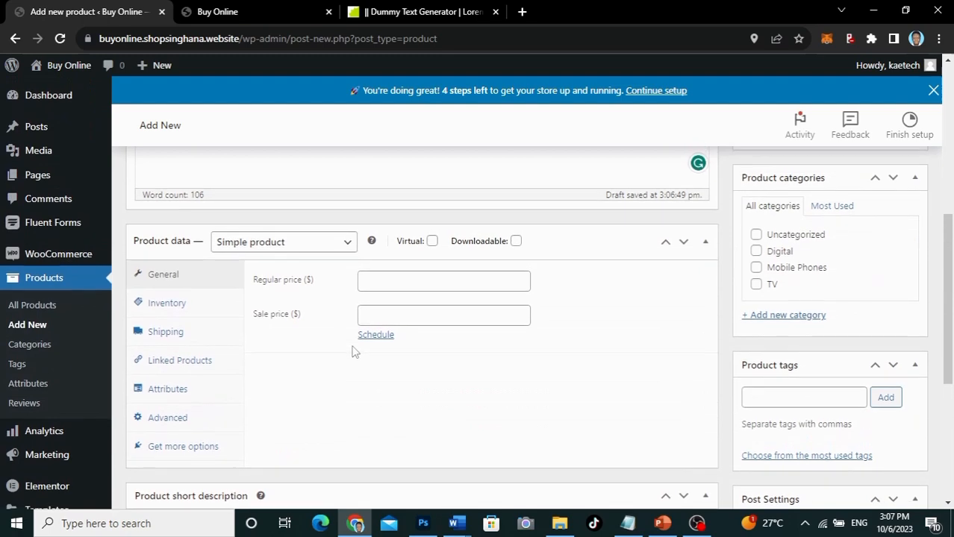
Step: Change the product type to Grouped product and show its Linked Products settings
scroll(355, 352, down, 1)
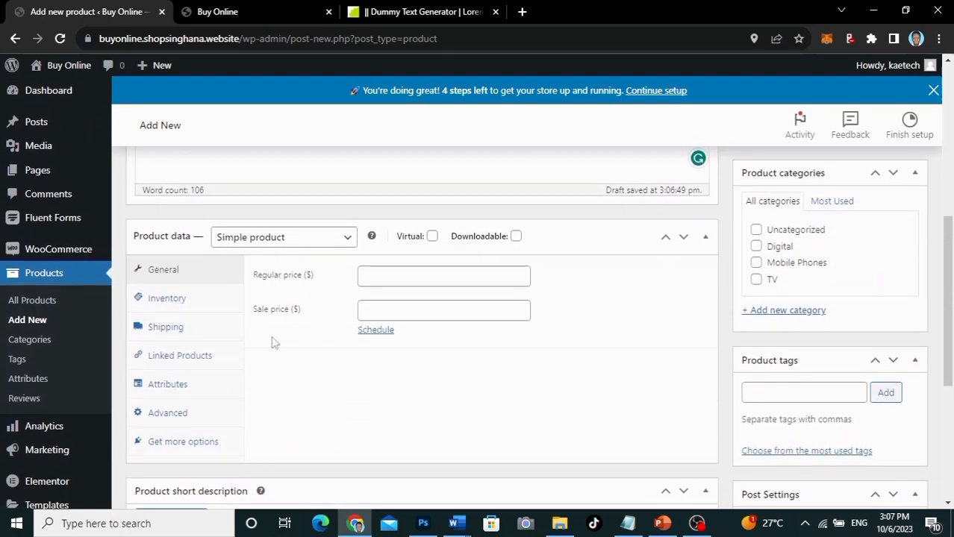
click(287, 238)
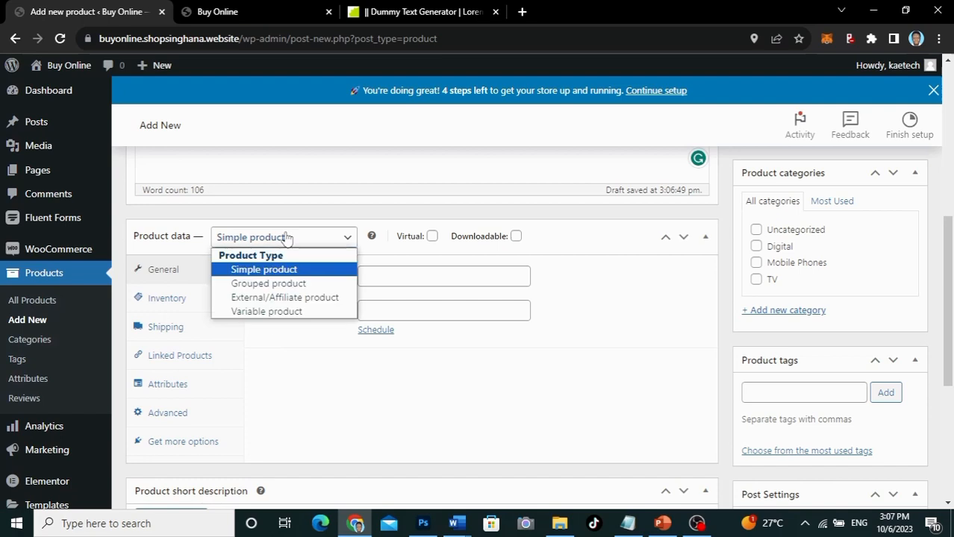
click(274, 291)
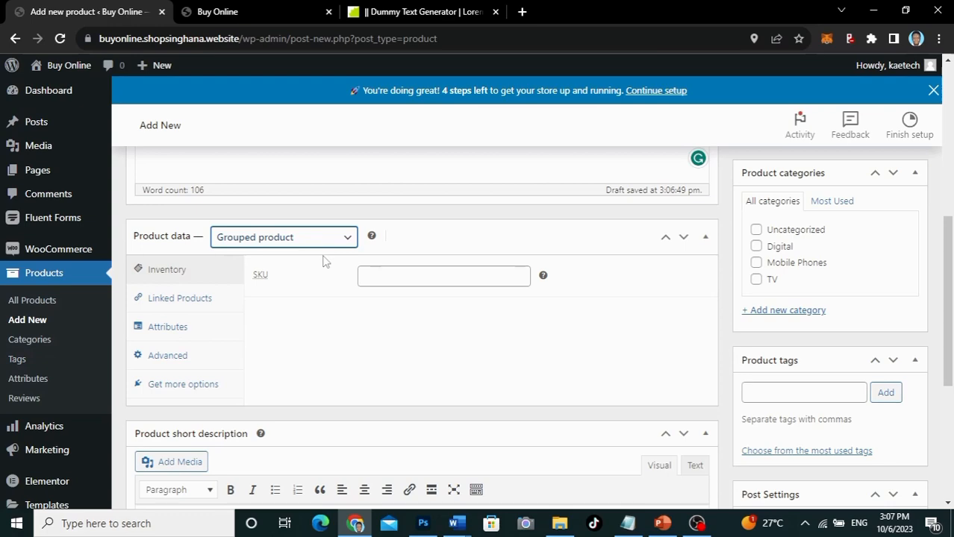
scroll(324, 257, up, 2)
scroll(324, 257, down, 3)
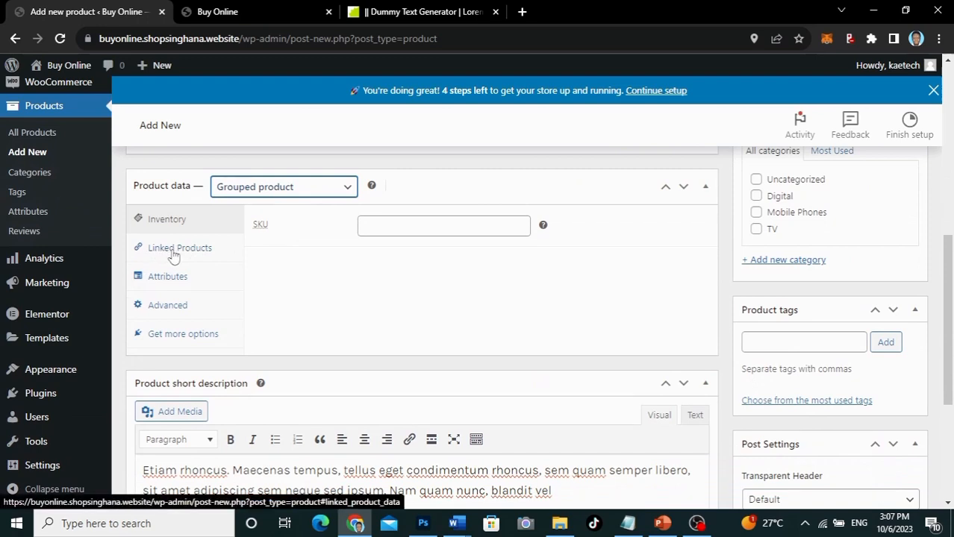
click(173, 254)
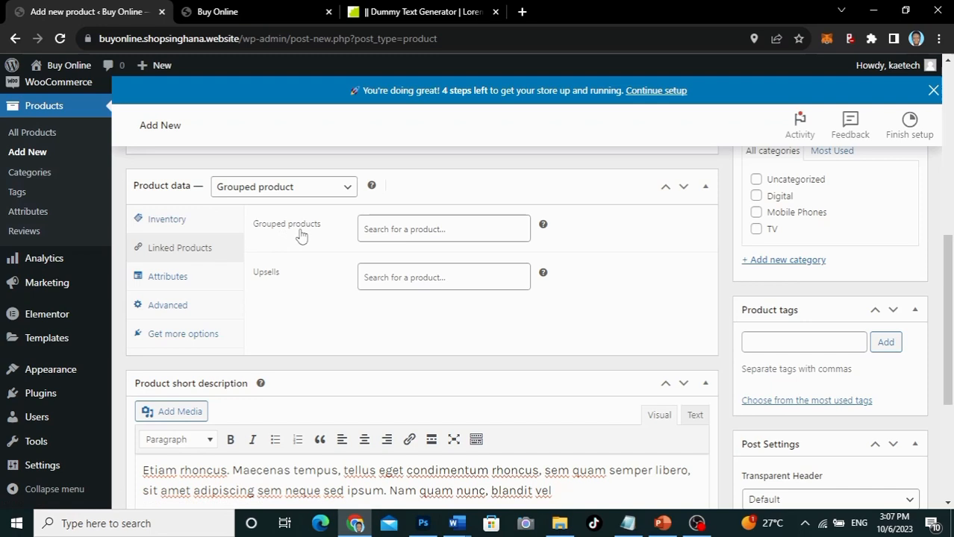
Step: Add How to make a Man Cry, Samsung 42" TV and iPhone 15 as grouped products
click(385, 229)
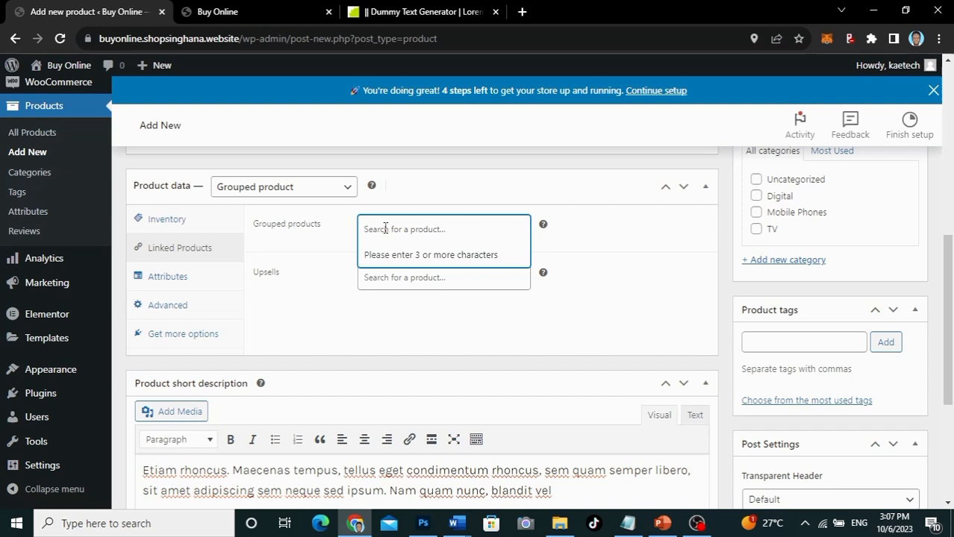
text(how)
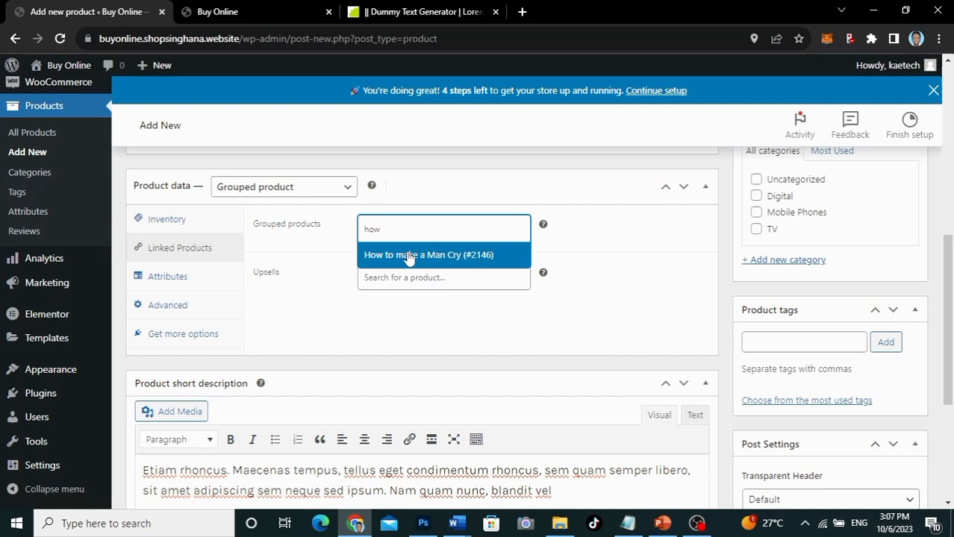
click(408, 256)
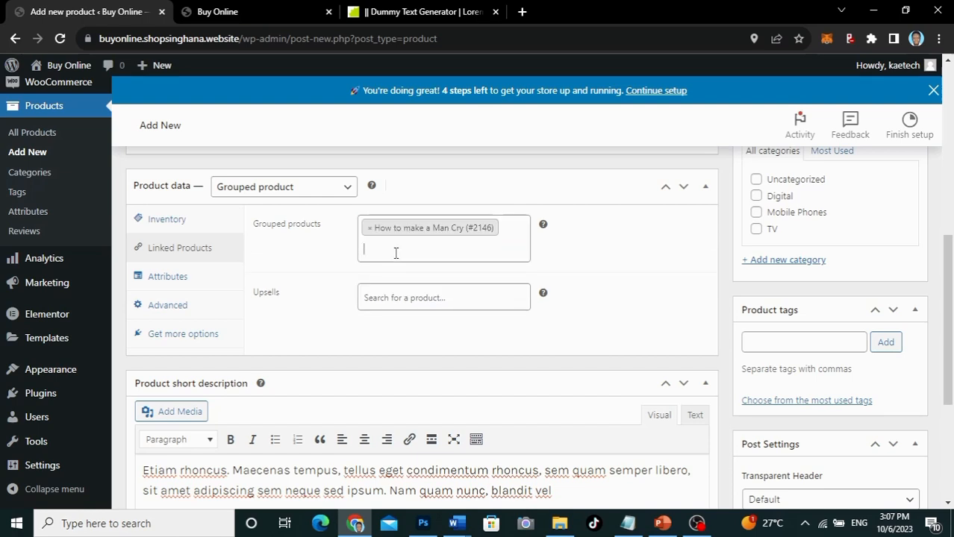
text(tv)
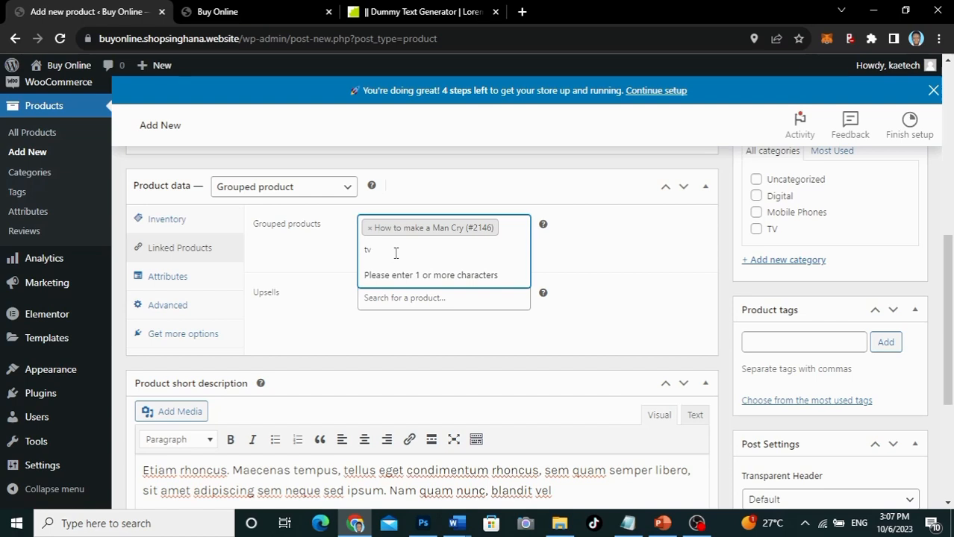
key(BackSpace)
key(BackSpace)
text(sam)
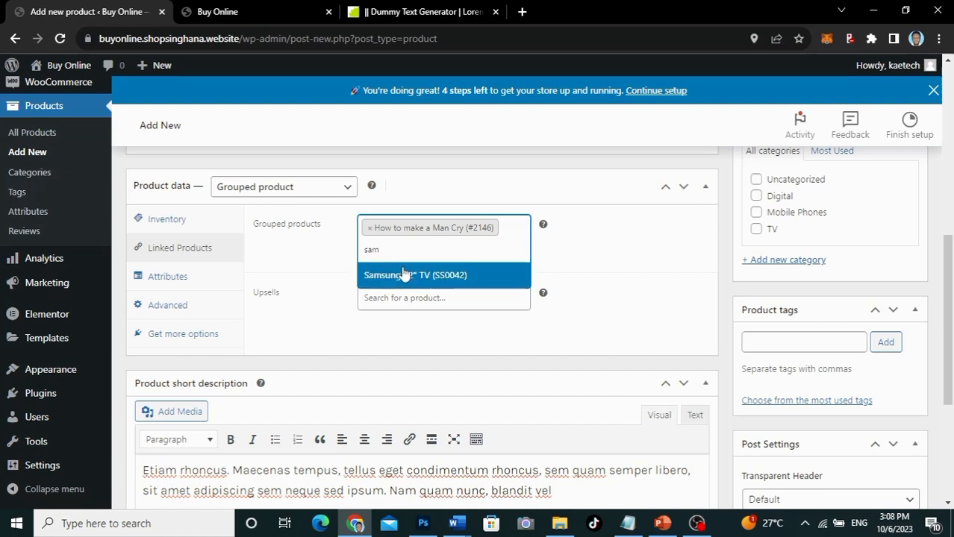
click(408, 276)
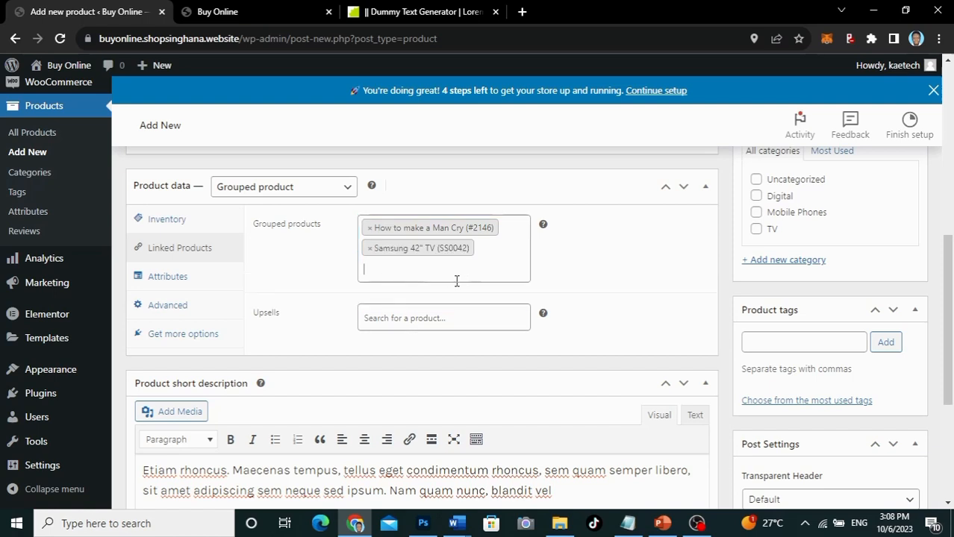
text(ip)
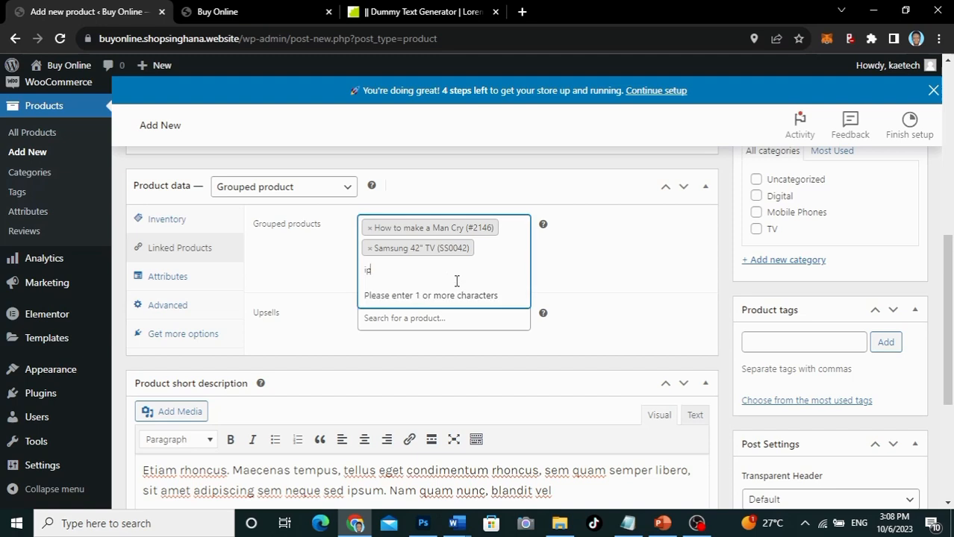
text(h)
click(407, 295)
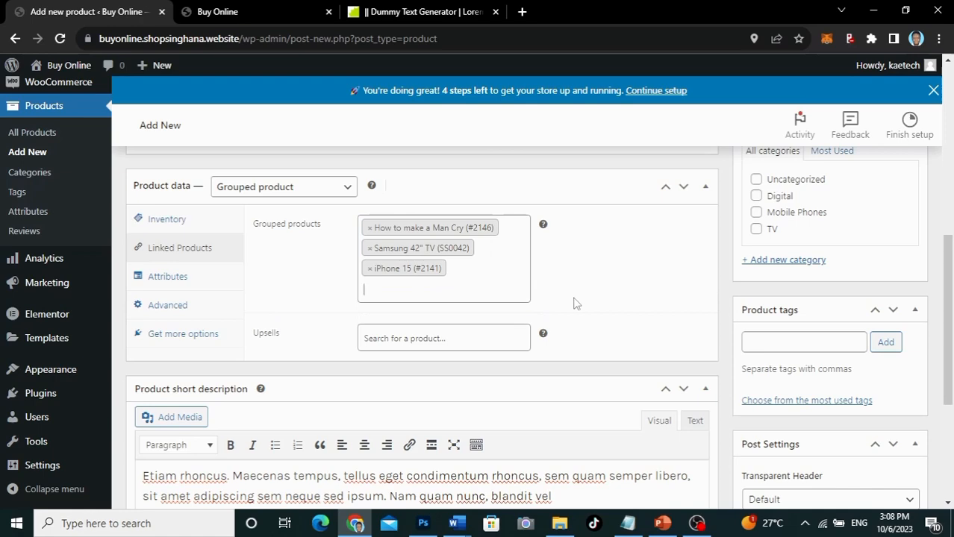
Step: Check the Advanced settings, then return to the Linked Products list
scroll(575, 303, down, 2)
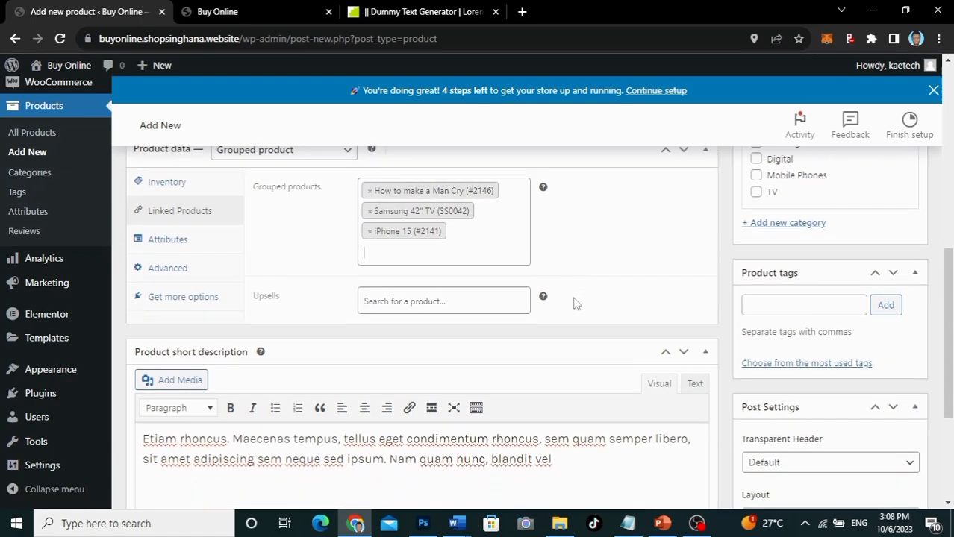
scroll(574, 303, up, 2)
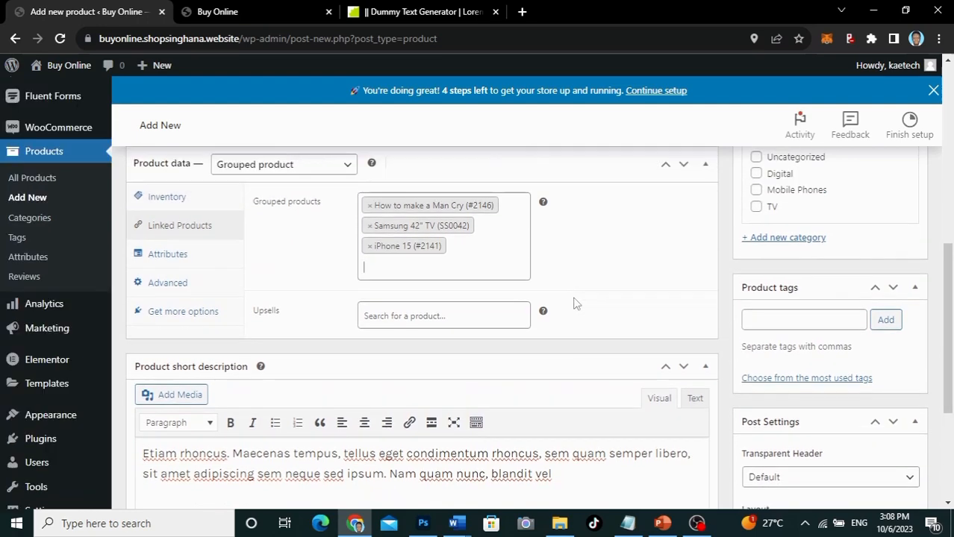
click(173, 285)
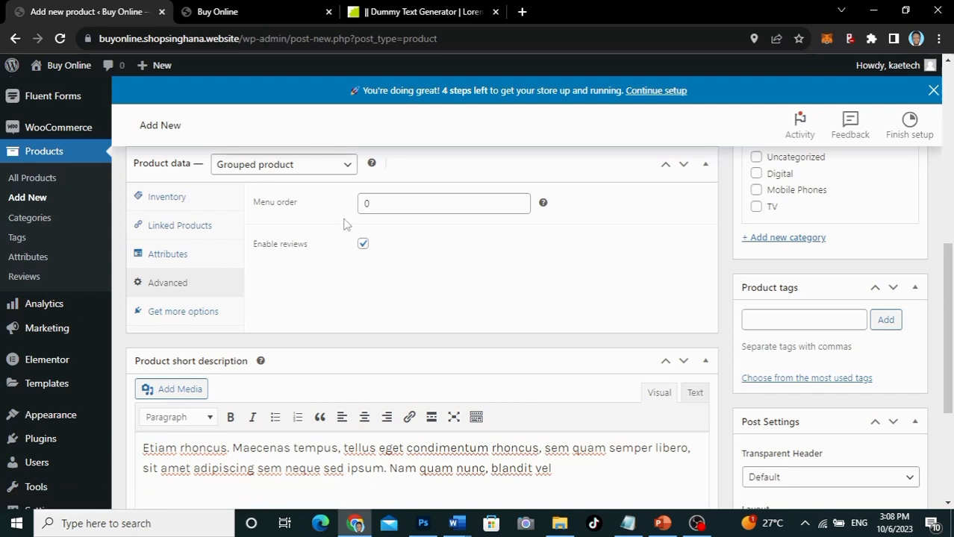
click(187, 225)
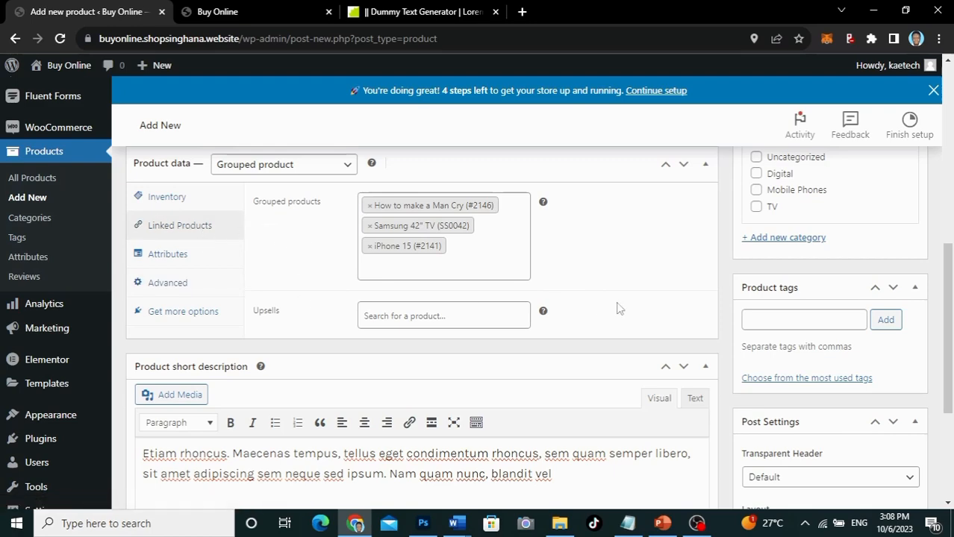
scroll(618, 308, up, 2)
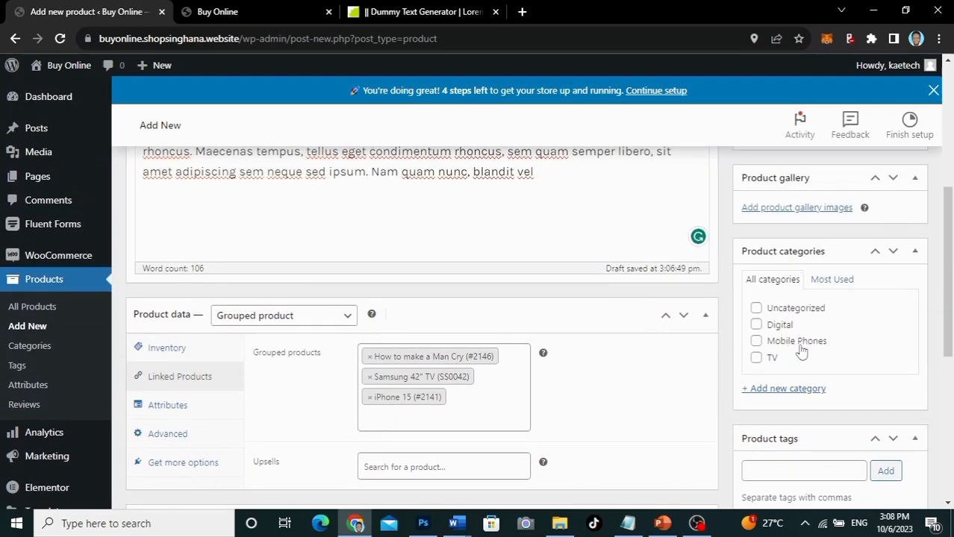
scroll(809, 241, up, 1)
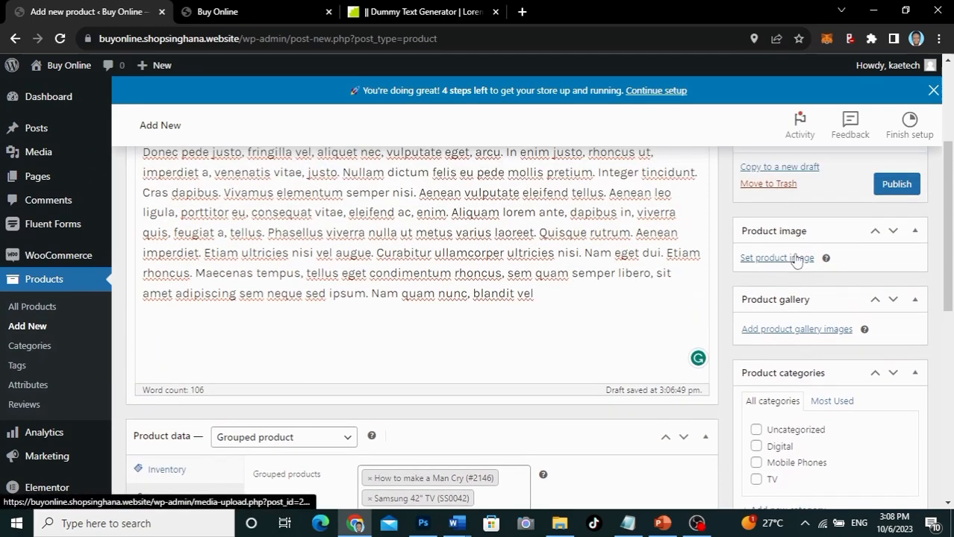
Step: Browse the Media Library and set the orange juice photo as the product image
click(795, 258)
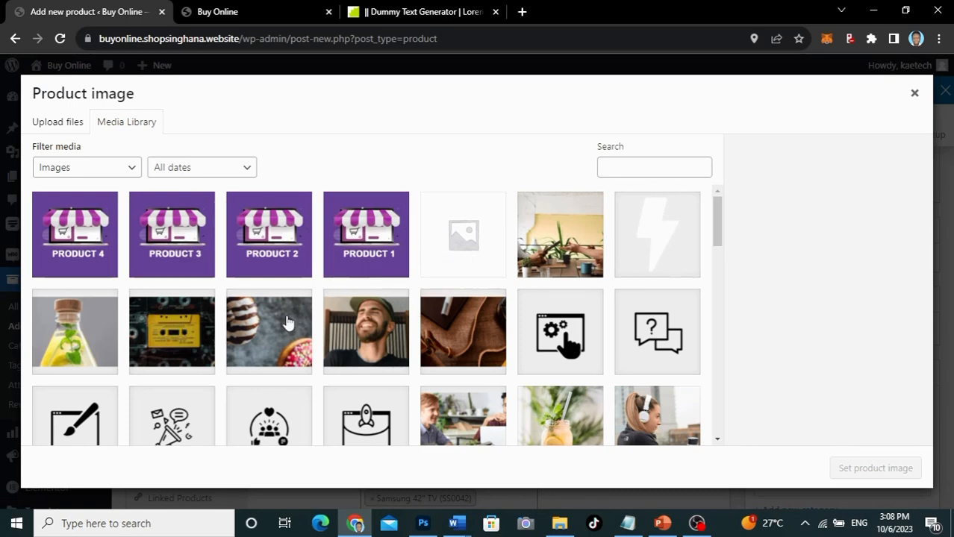
scroll(288, 322, down, 3)
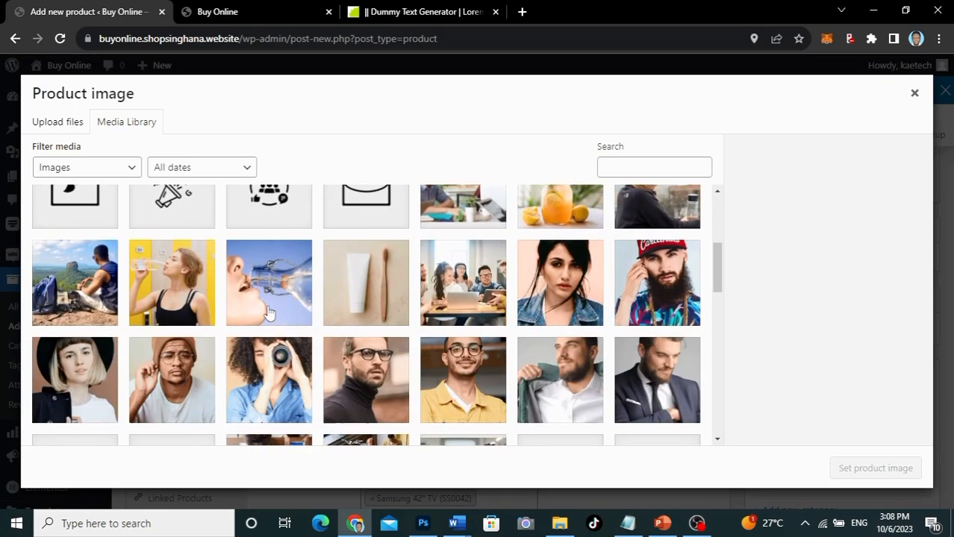
click(149, 288)
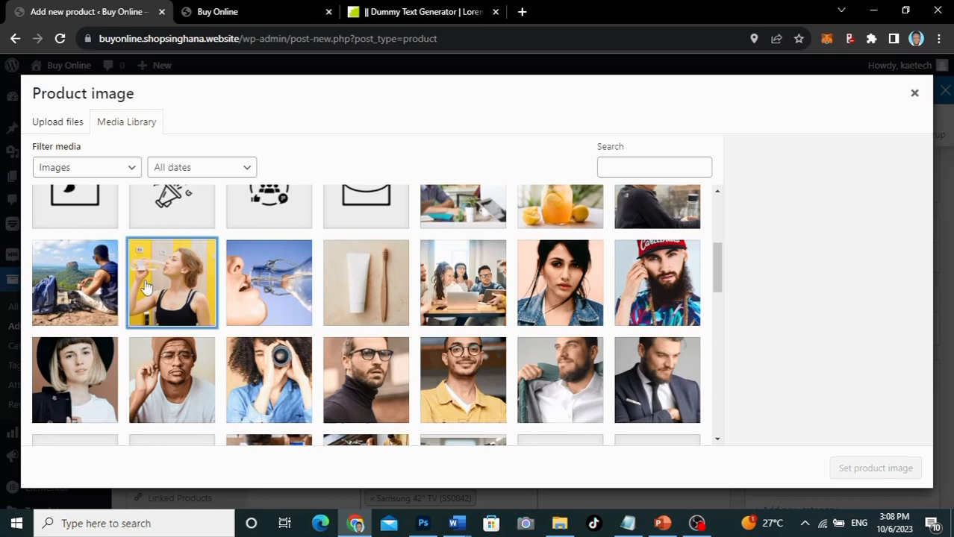
click(86, 289)
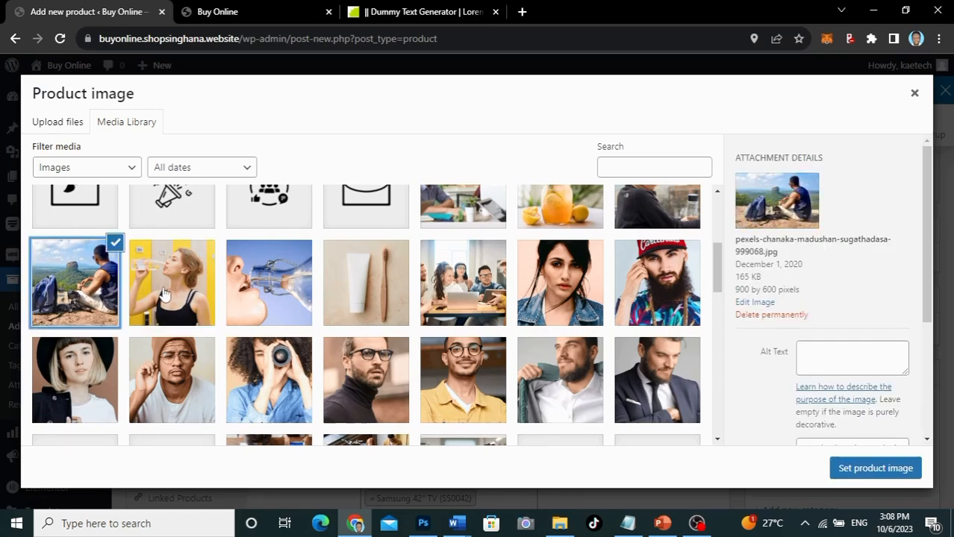
click(96, 367)
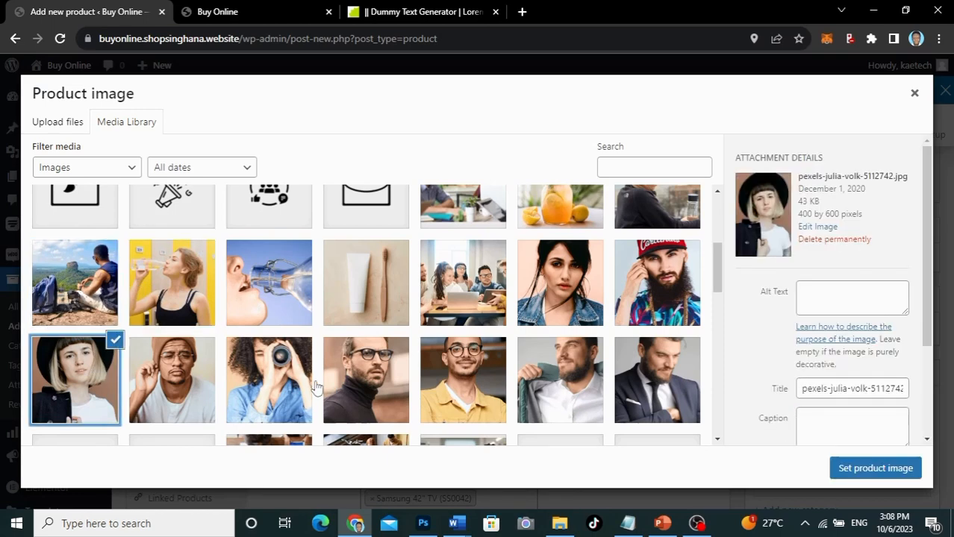
click(365, 382)
click(499, 313)
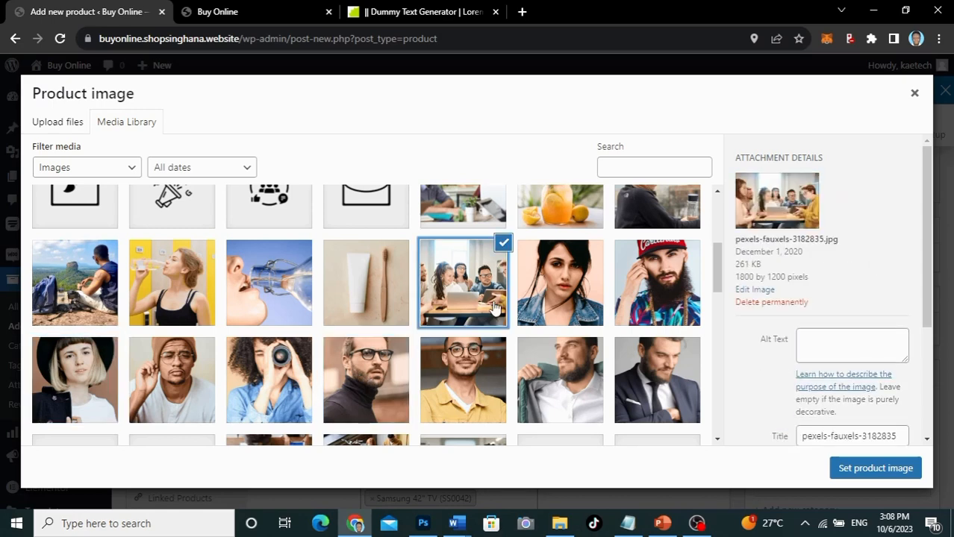
click(569, 295)
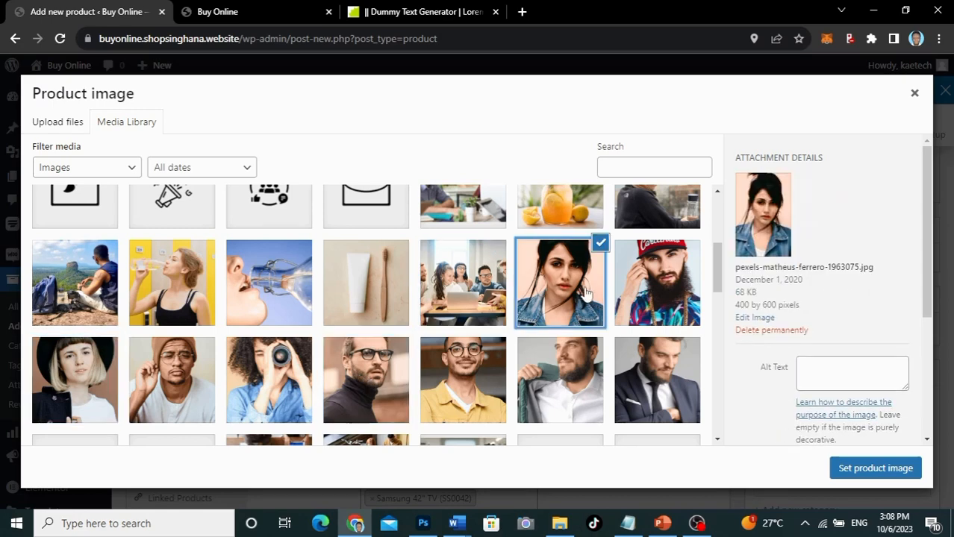
click(575, 218)
scroll(565, 271, up, 1)
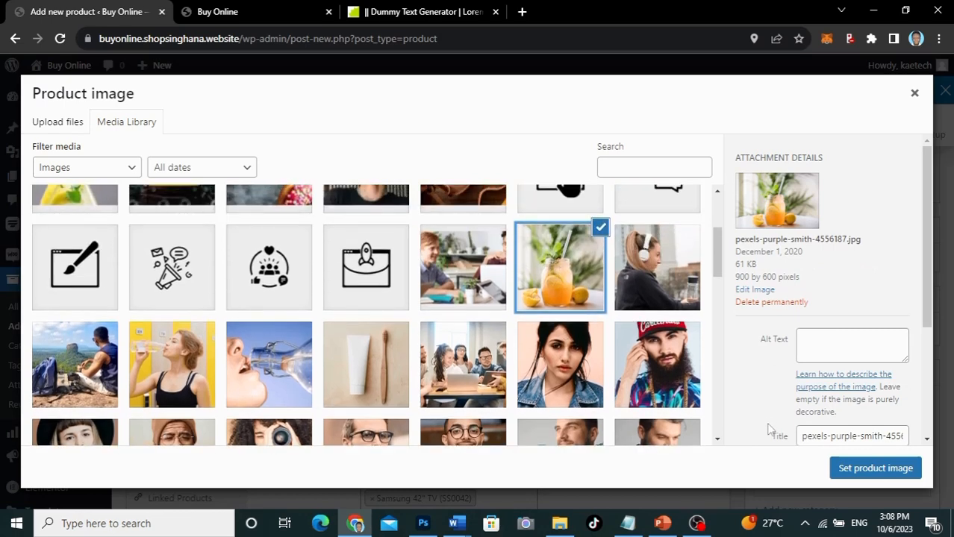
click(872, 468)
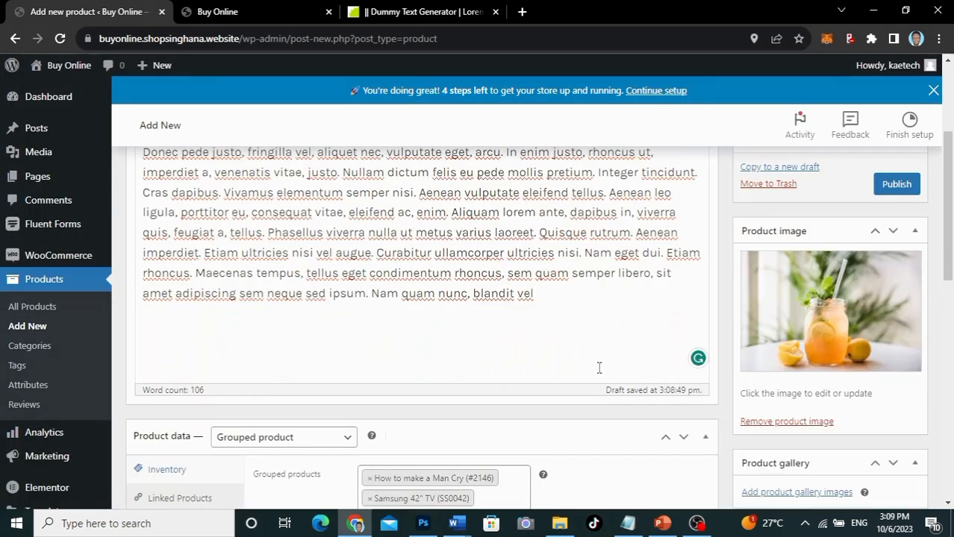
Step: Publish Group Product and open its live storefront page in a new tab
scroll(792, 394, down, 1)
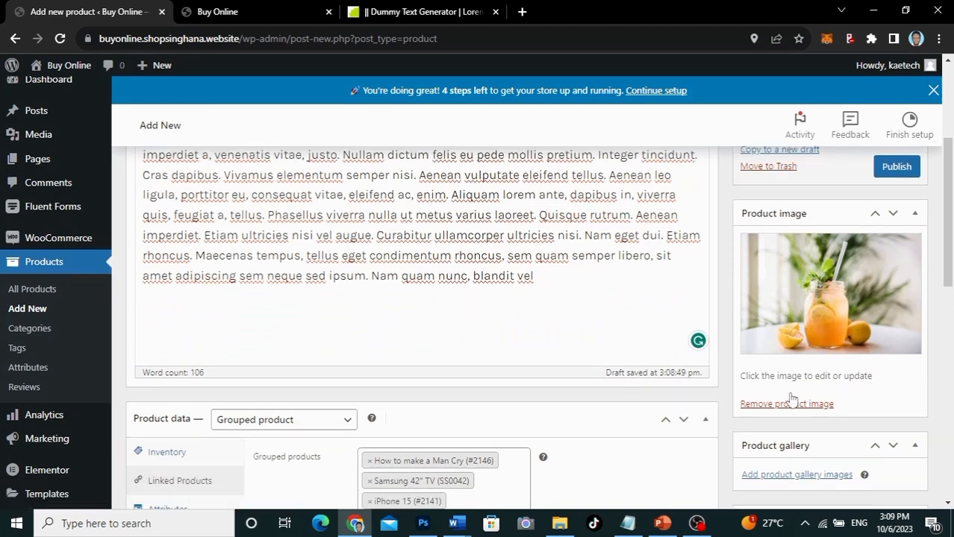
scroll(793, 398, up, 1)
scroll(792, 397, down, 1)
click(900, 174)
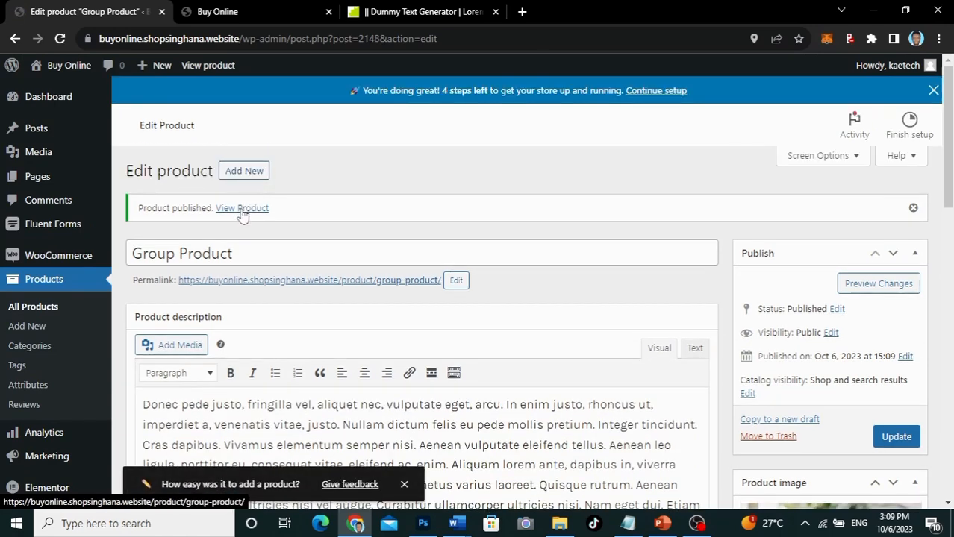
middle_click(242, 210)
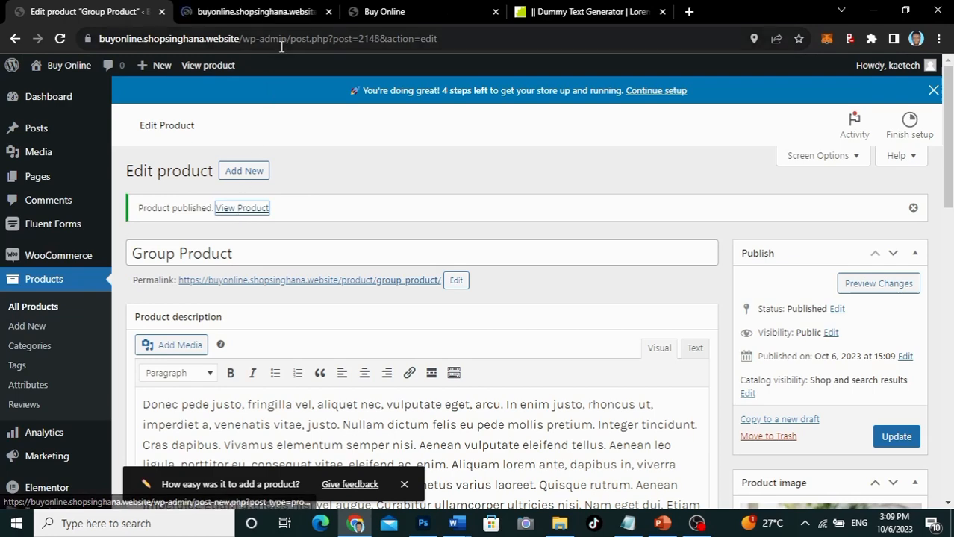
click(274, 15)
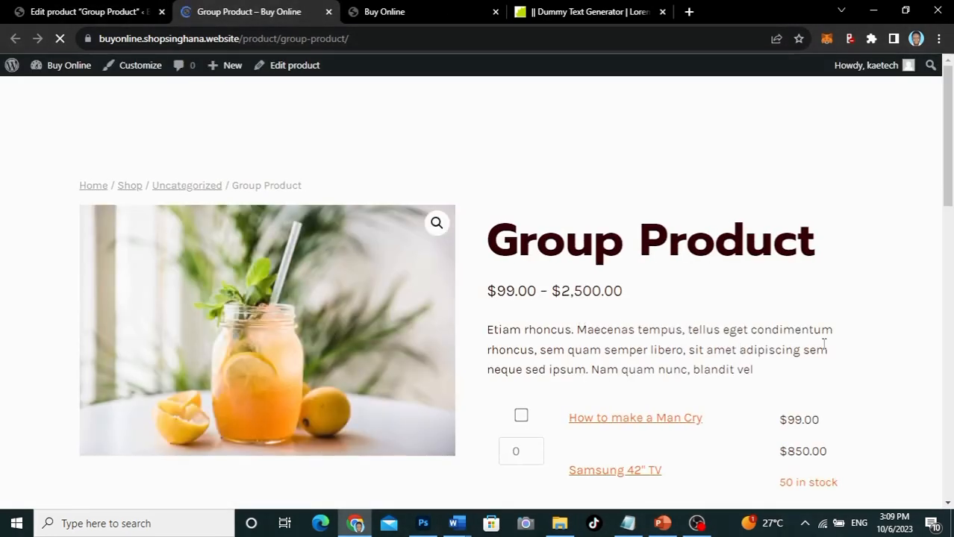
Step: Scroll to the three grouped items and view the iPhone 15 purchase options
scroll(824, 344, down, 3)
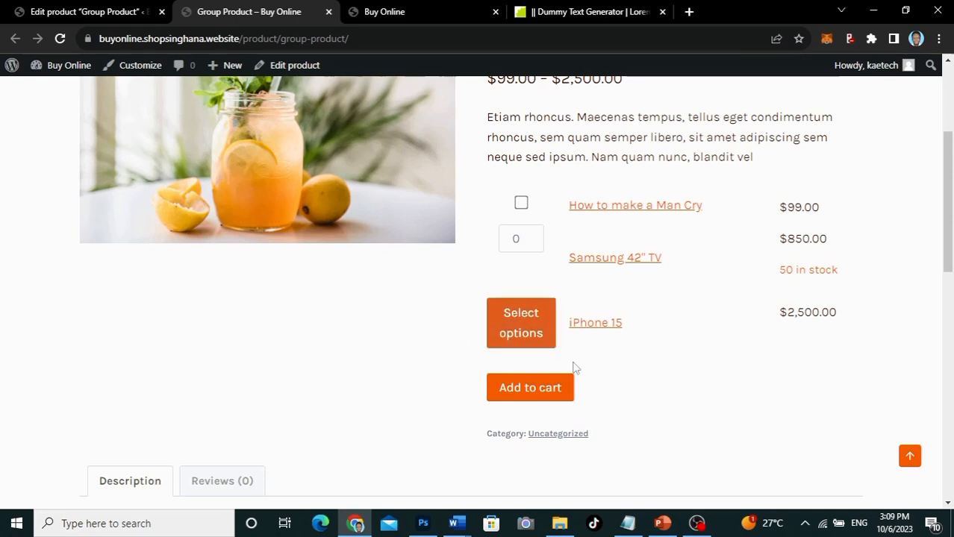
click(554, 333)
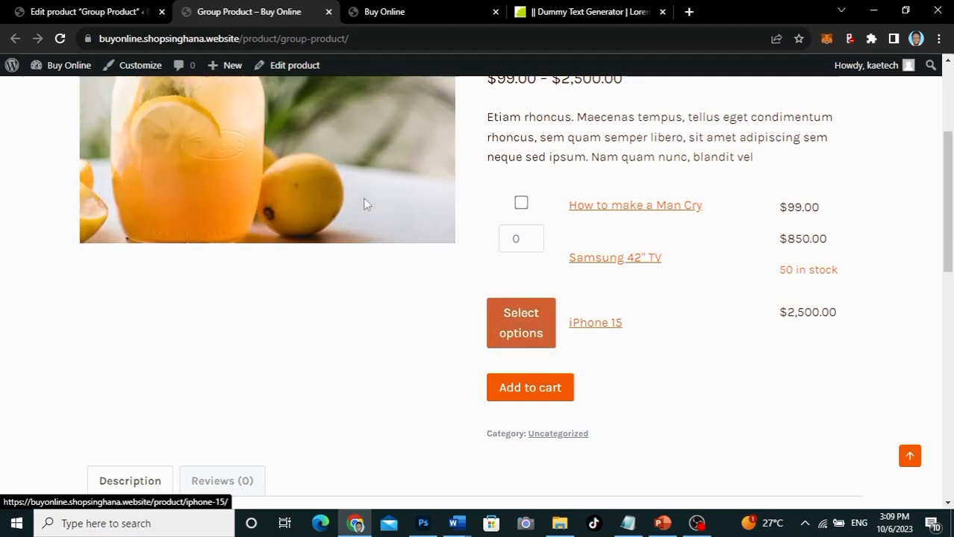
Step: Remove iPhone 15 from Group Product's grouped items and update the product
click(108, 10)
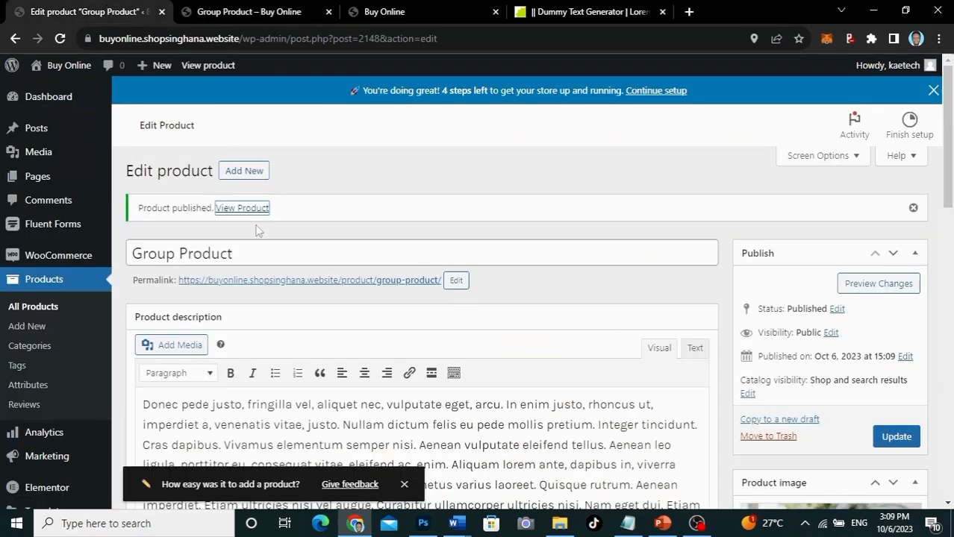
scroll(369, 364, down, 10)
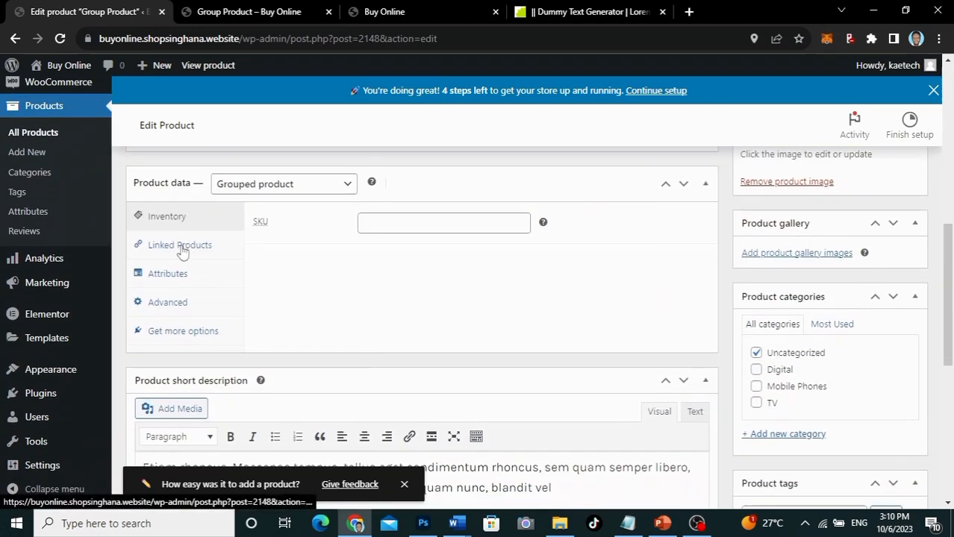
click(182, 251)
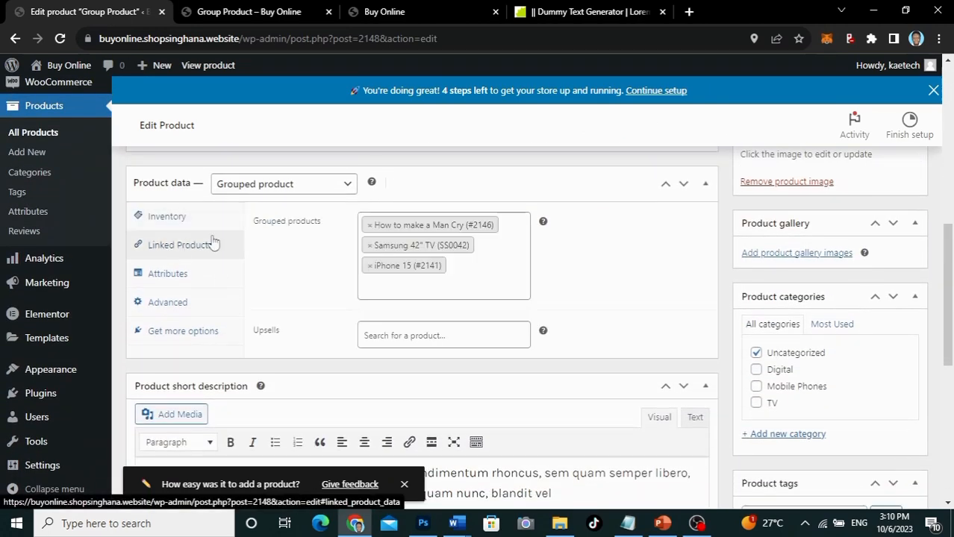
click(370, 266)
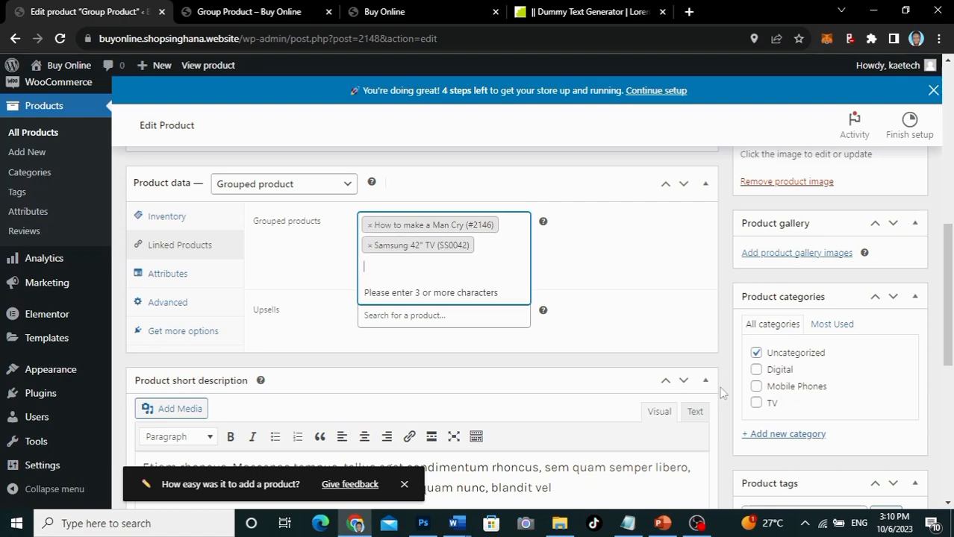
scroll(721, 394, up, 10)
click(899, 340)
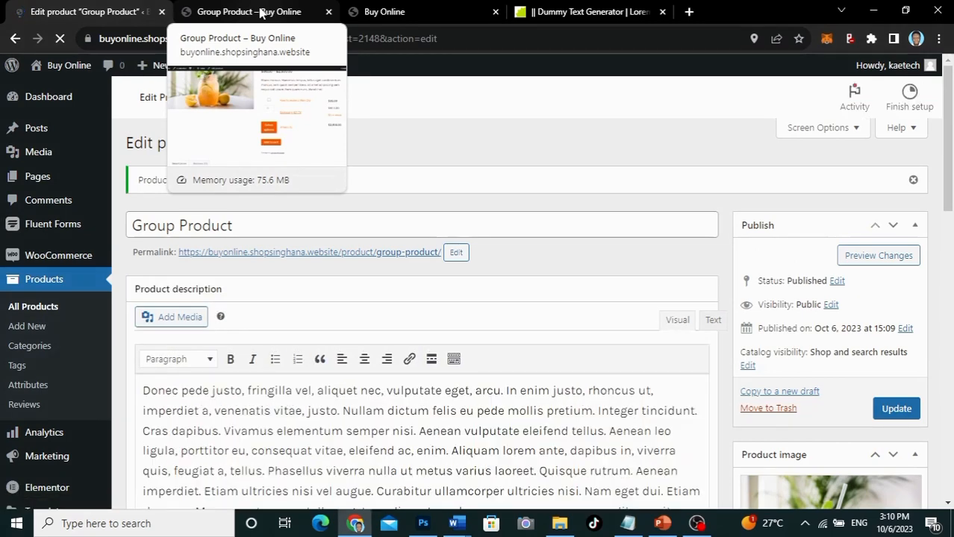
Step: Reload the product page, add How to make a Man Cry and Samsung 42" TV to the cart, then view it
click(260, 14)
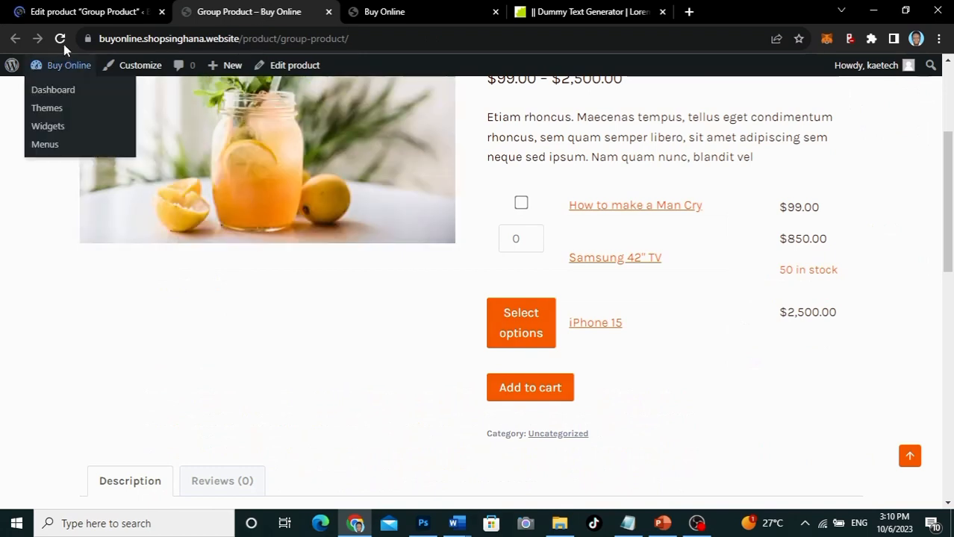
click(63, 44)
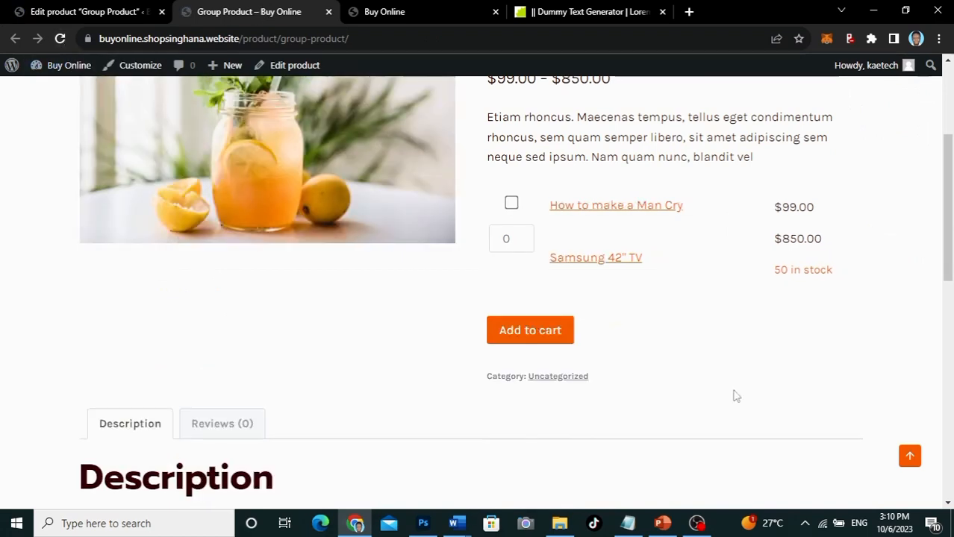
click(513, 206)
click(522, 235)
click(522, 236)
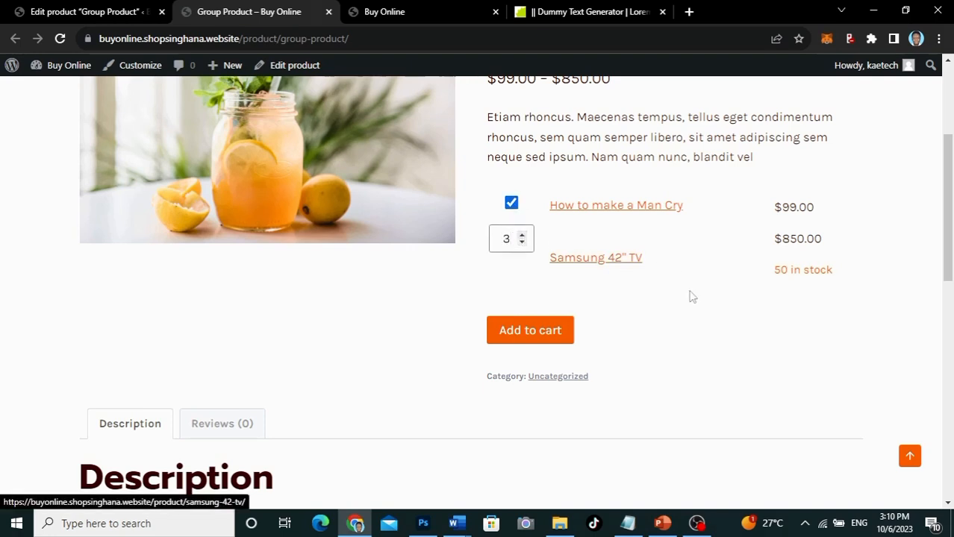
click(554, 334)
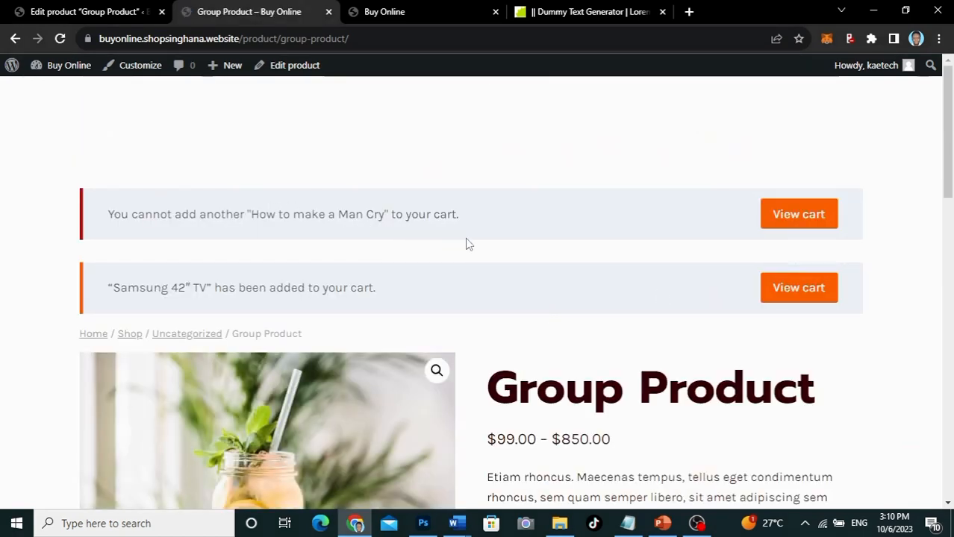
scroll(565, 320, down, 3)
scroll(565, 319, up, 3)
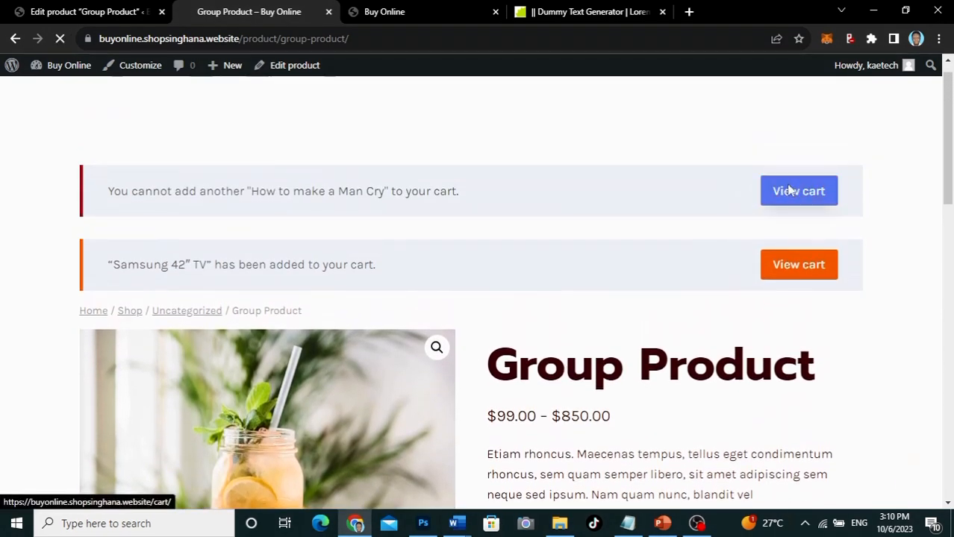
click(788, 190)
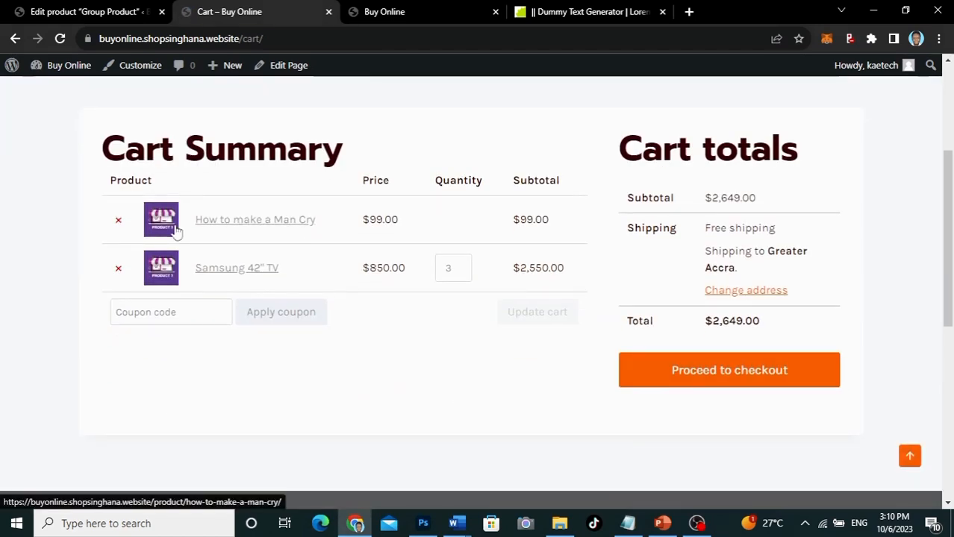
Step: Remove Samsung 42" TV and How to make a Man Cry from the cart and return to the shop
click(118, 269)
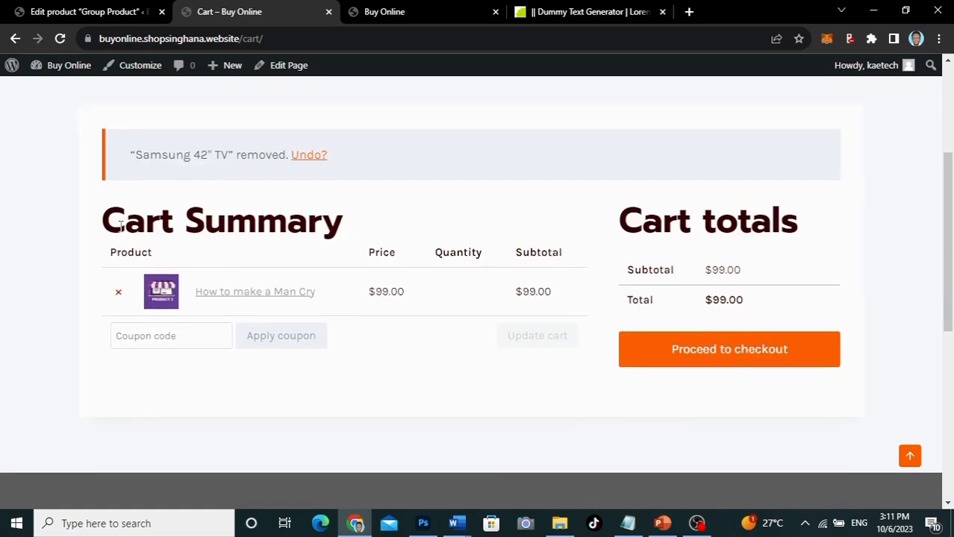
click(114, 286)
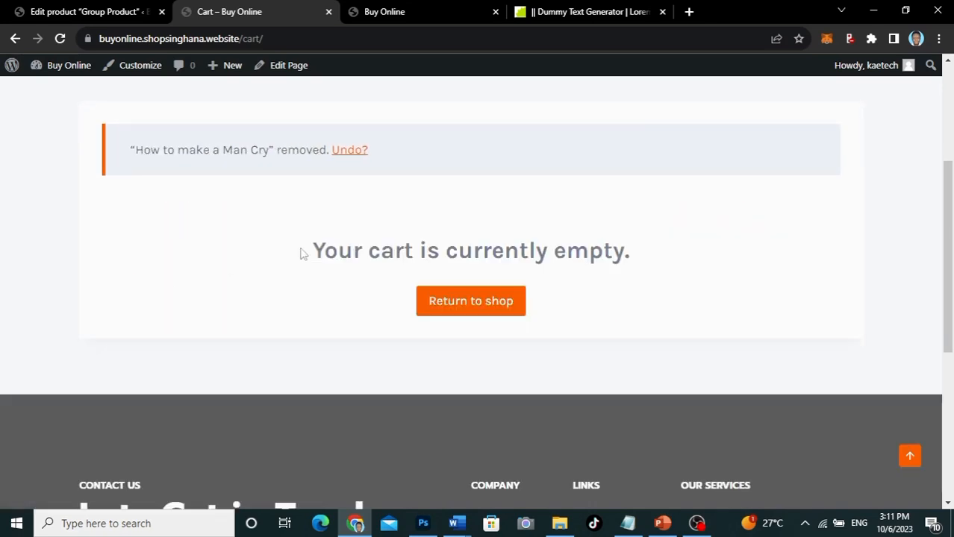
click(467, 301)
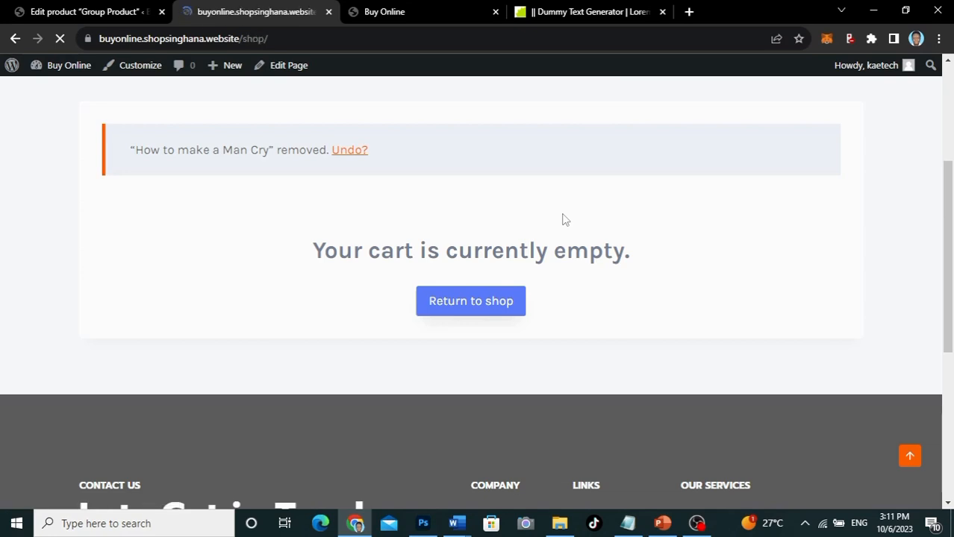
scroll(462, 325, down, 4)
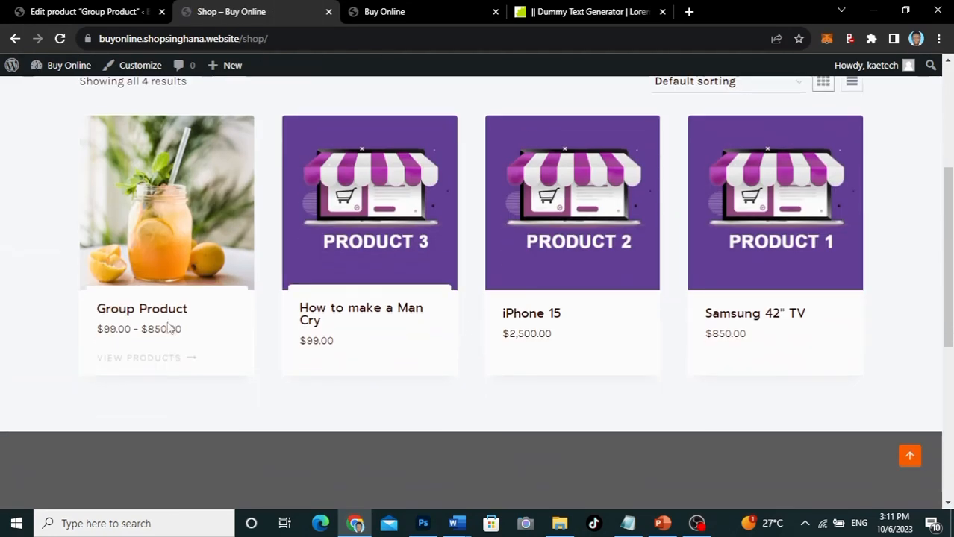
Step: From Group Product, add How to make a Man Cry and two Samsung 42" TVs to the cart
click(171, 295)
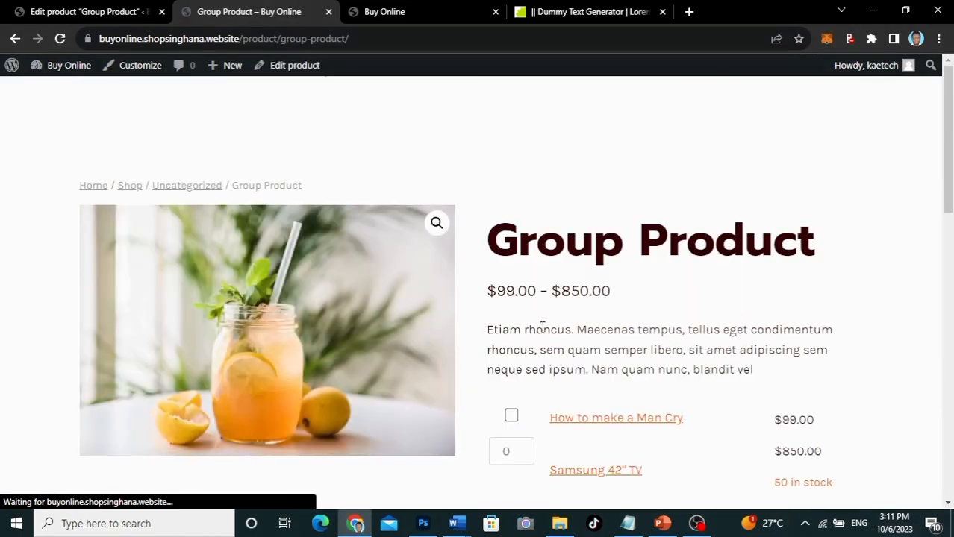
scroll(542, 326, down, 2)
click(511, 236)
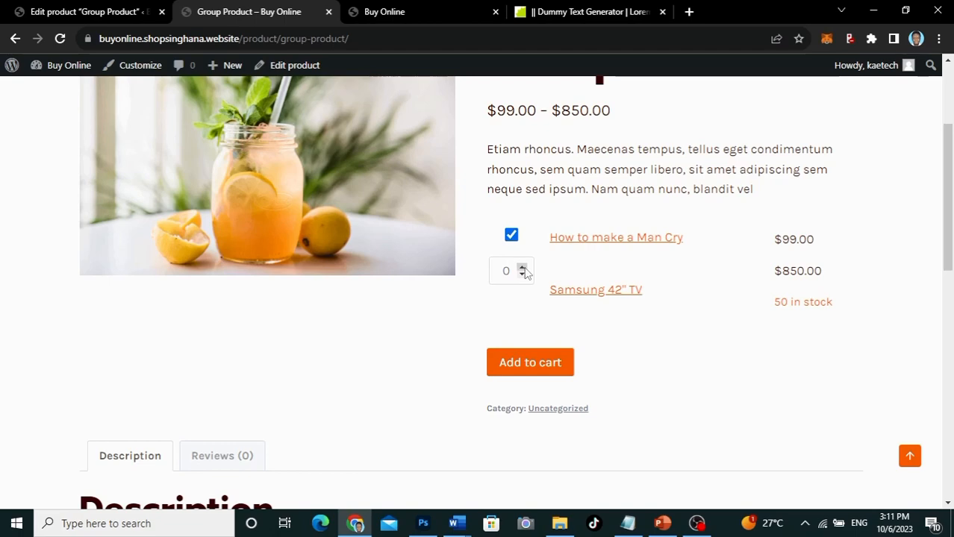
double_click(523, 268)
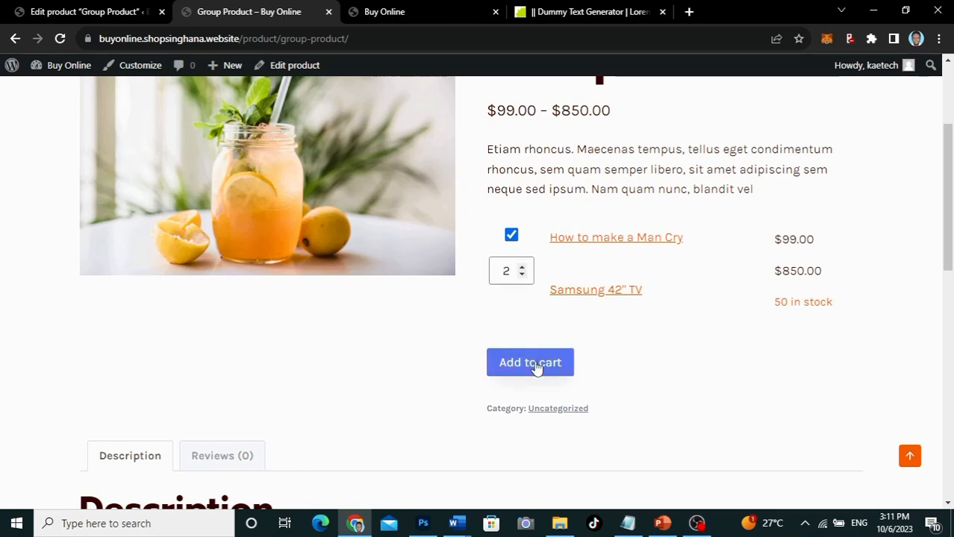
click(535, 366)
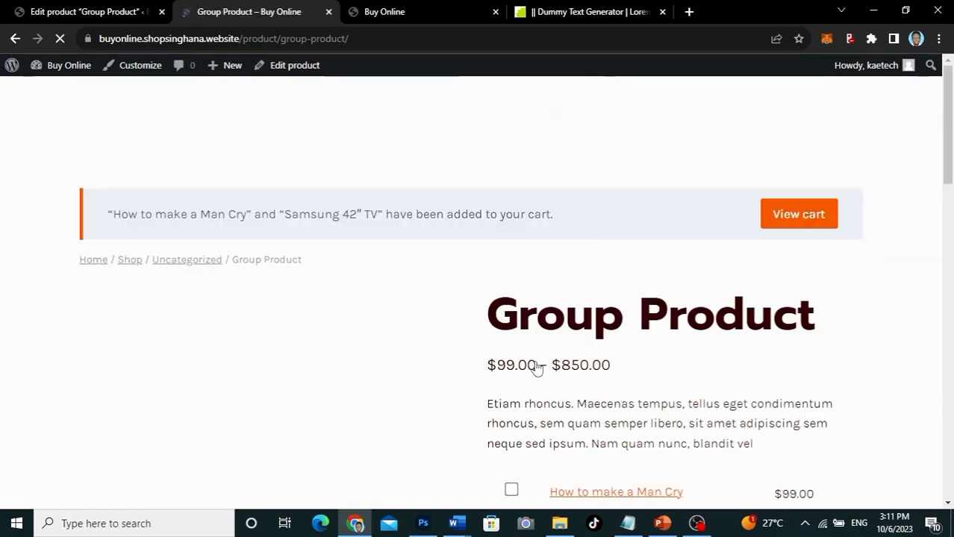
Step: Review the cart totalling $1,799.00, then close the cart tab to return to the editor
click(769, 215)
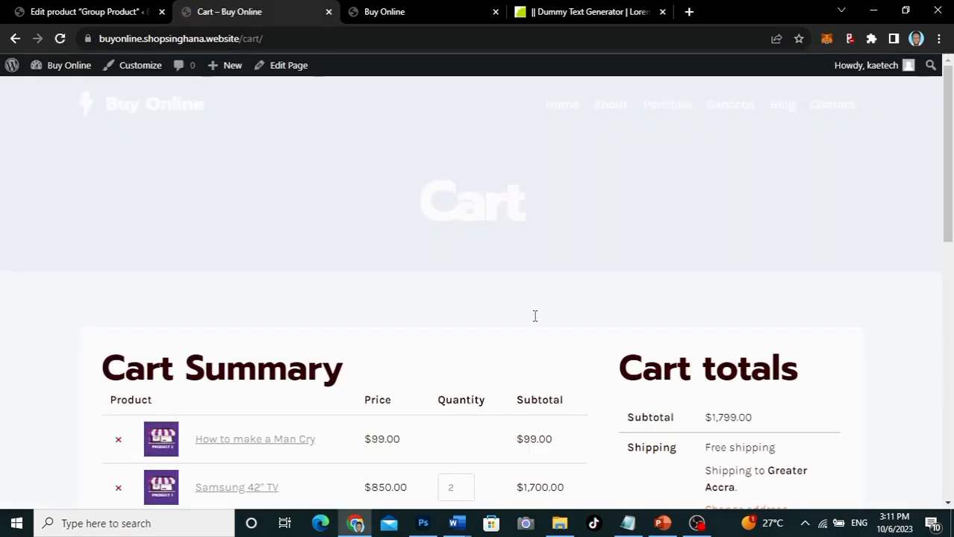
scroll(534, 316, down, 3)
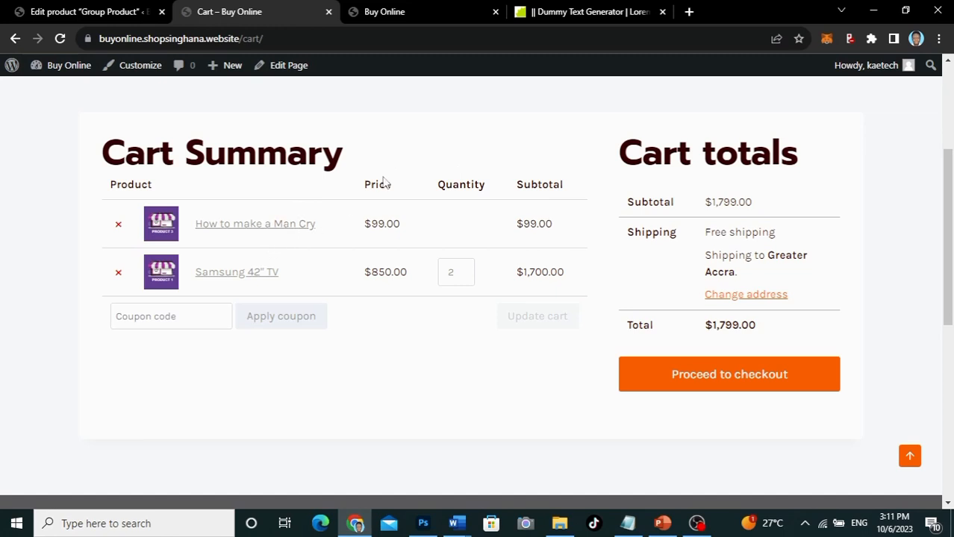
click(329, 12)
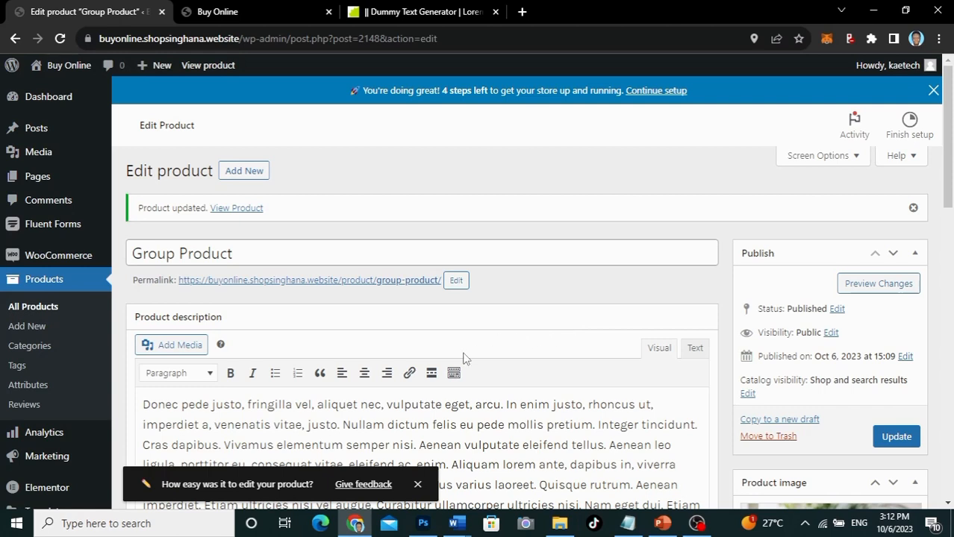
Step: Create a new product named 'Elementor Hosting' with a pasted Lorem Ipsum description
click(28, 333)
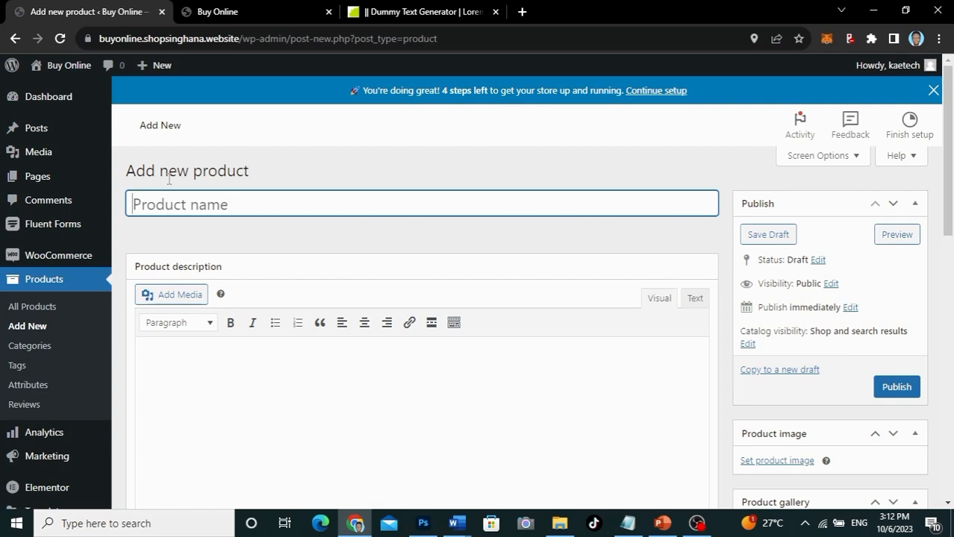
text(E)
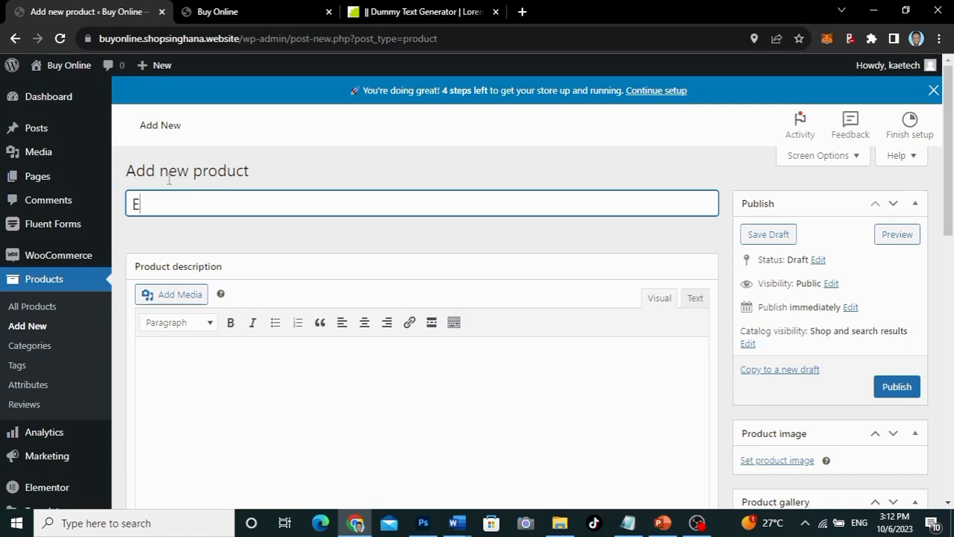
text(lementor )
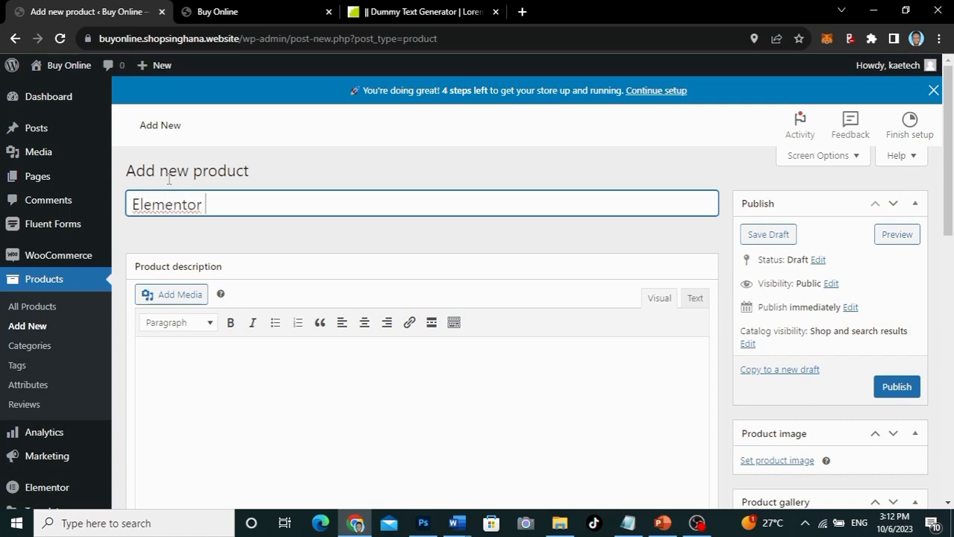
text(Hosting)
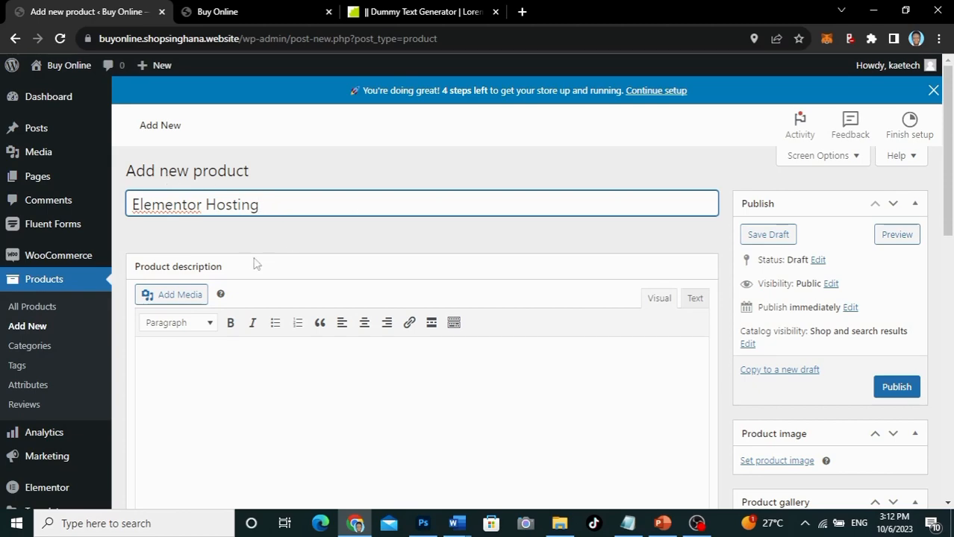
scroll(254, 262, down, 3)
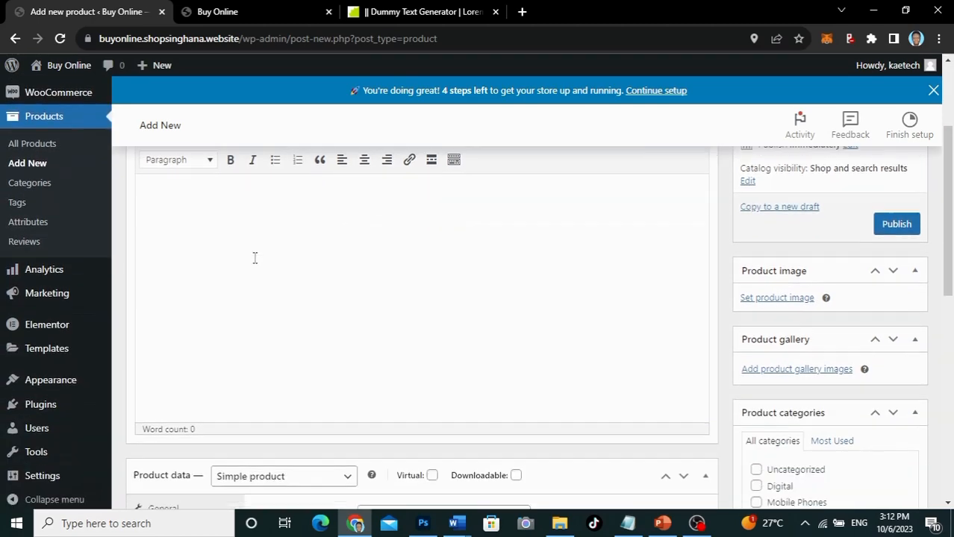
scroll(255, 257, up, 1)
click(187, 257)
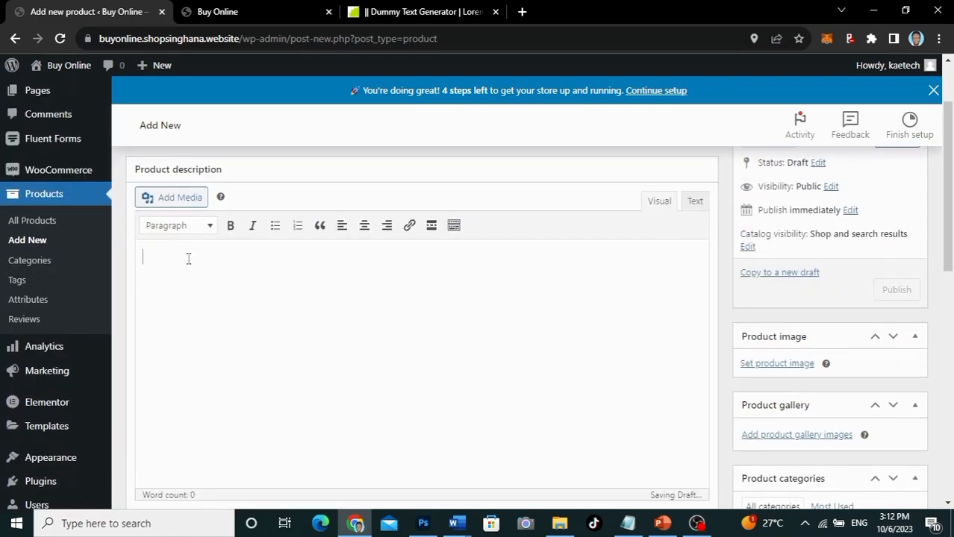
text(Donec pede justo, fringilla vel, aliquet nec, vulputate eget, arcu. In enim justo, rhoncus ut, imperdiet a, venenatis vitae, justo. Nullam dictum felis eu pede mollis pretium. Integer tincidunt. Cras dapibus. Vivamus elementum semper nisi. Aenean vulputate eleifend tellus. Aenean leo ligula, porttitor eu, consequat vitae, eleifend ac, enim. Aliquam lorem ante, dapibus in, viverra quis, feugiat a, tellus. Phasellus viverra nulla ut metus varius laoreet. Quisque rutrum. Aenean imperdiet. Etiam ultricies nisi vel augue. Curabitur ullamcorper ultricies nisi. Nam eget dui. Etiam rhoncus. Maecenas tempus, tellus eget condimentum rhoncus, sem quam semper libero, sit amet adipiscing sem neque sed ipsum. Nam quam nunc, blandit vel)
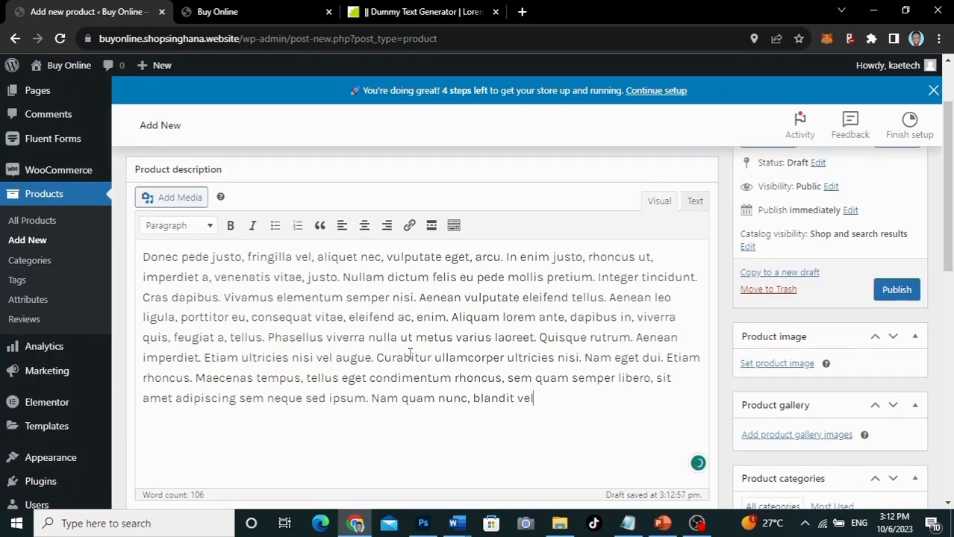
Step: Paste a short description and trim it so it starts at 'Curabitur'
scroll(409, 359, down, 3)
scroll(409, 359, down, 3)
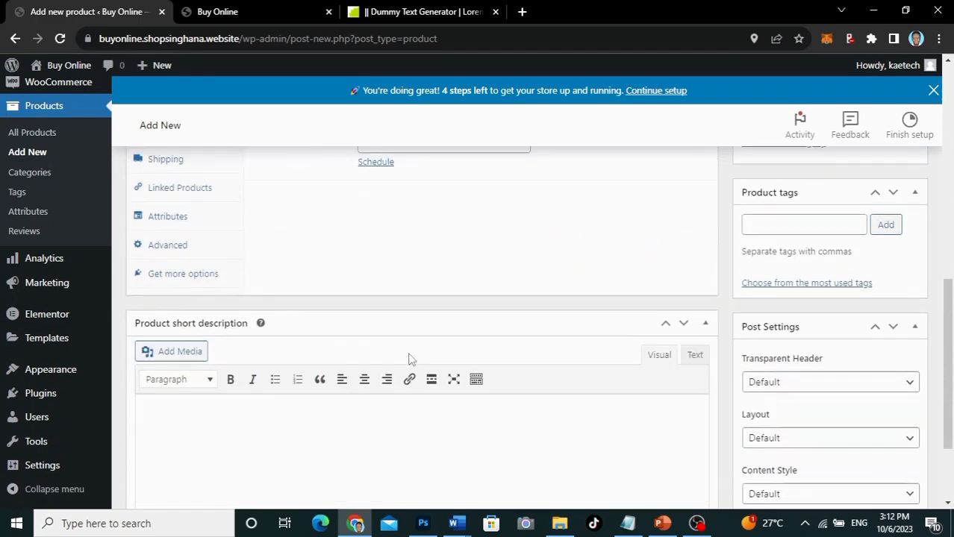
click(281, 408)
key(ctrl+v)
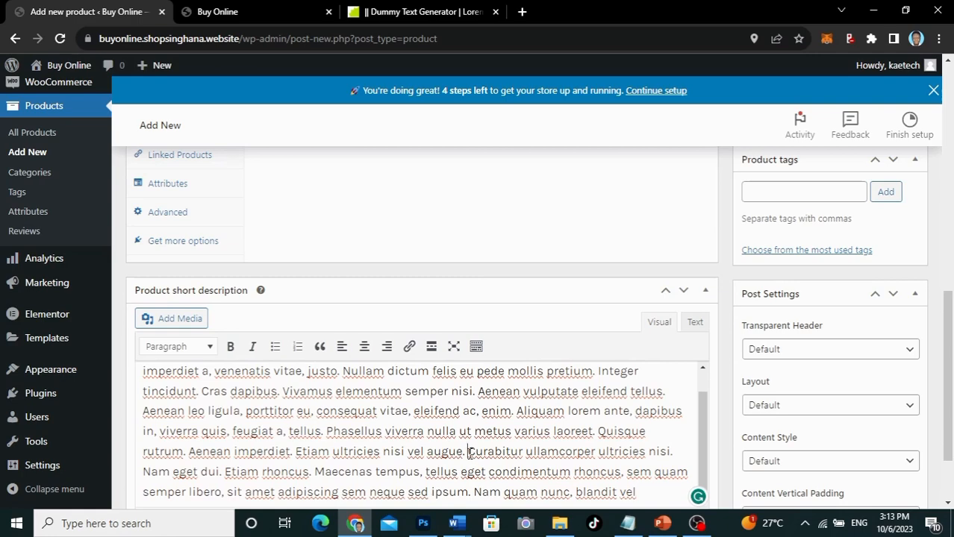
drag(471, 453, 107, 359)
key(BackSpace)
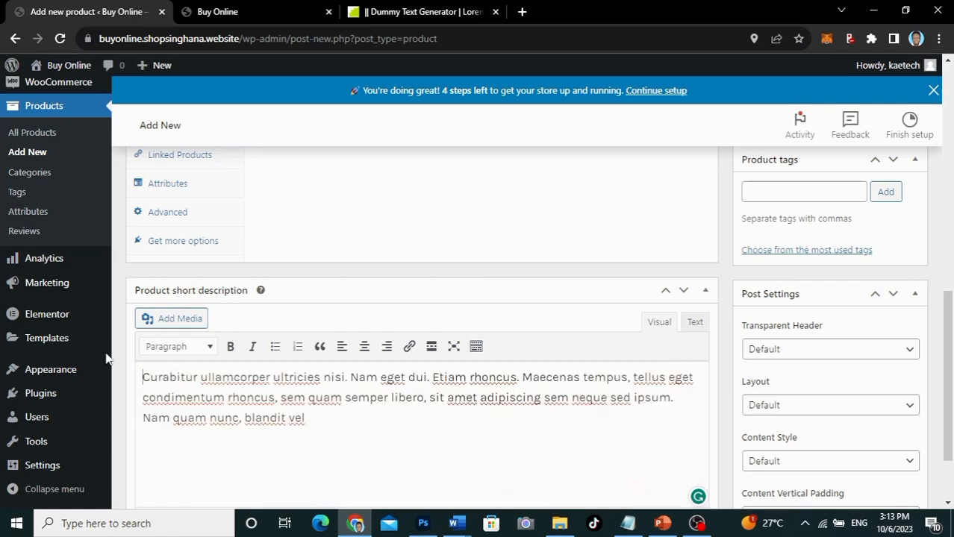
scroll(317, 235, up, 3)
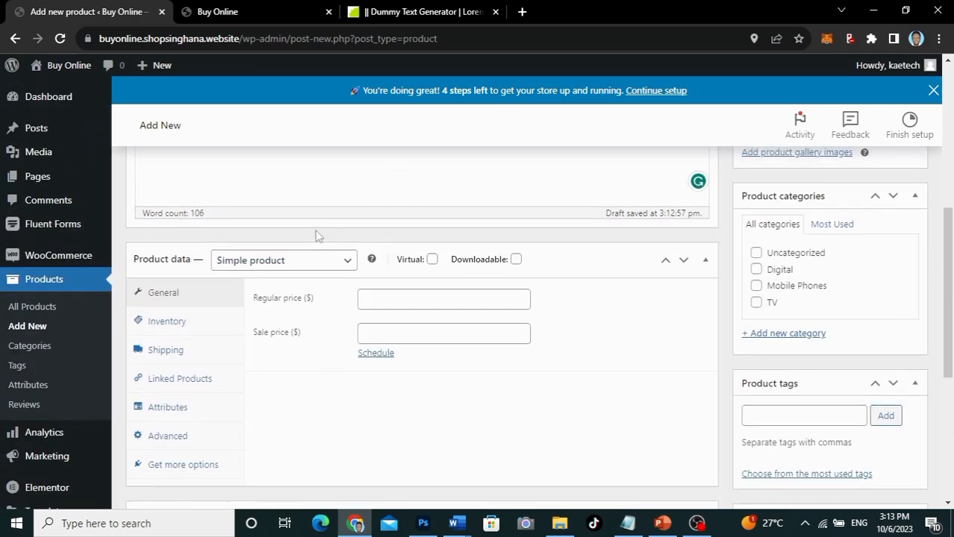
click(290, 268)
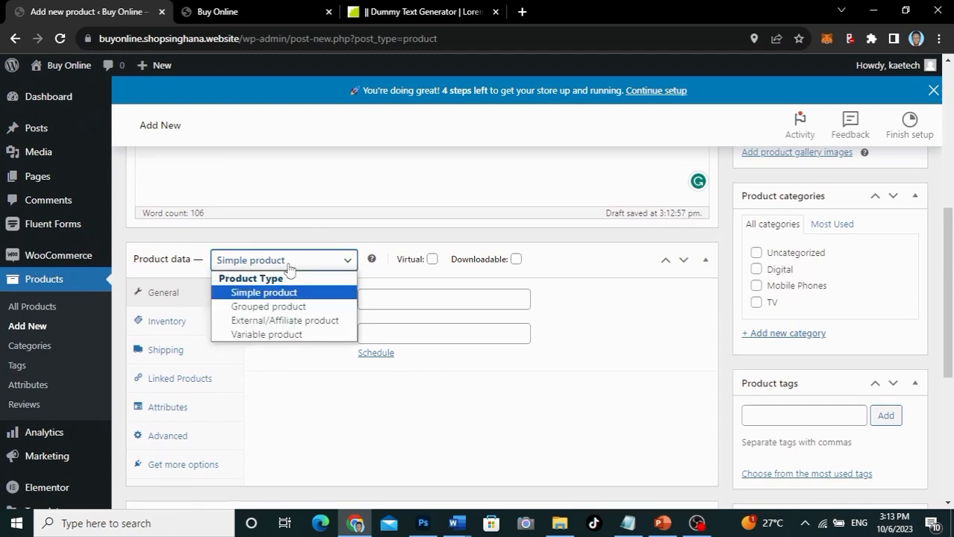
click(281, 327)
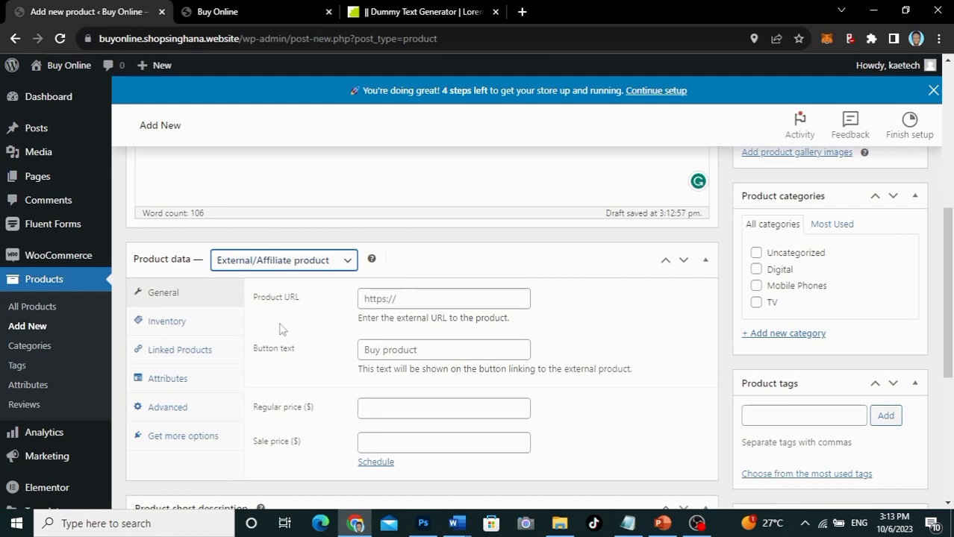
scroll(282, 327, down, 2)
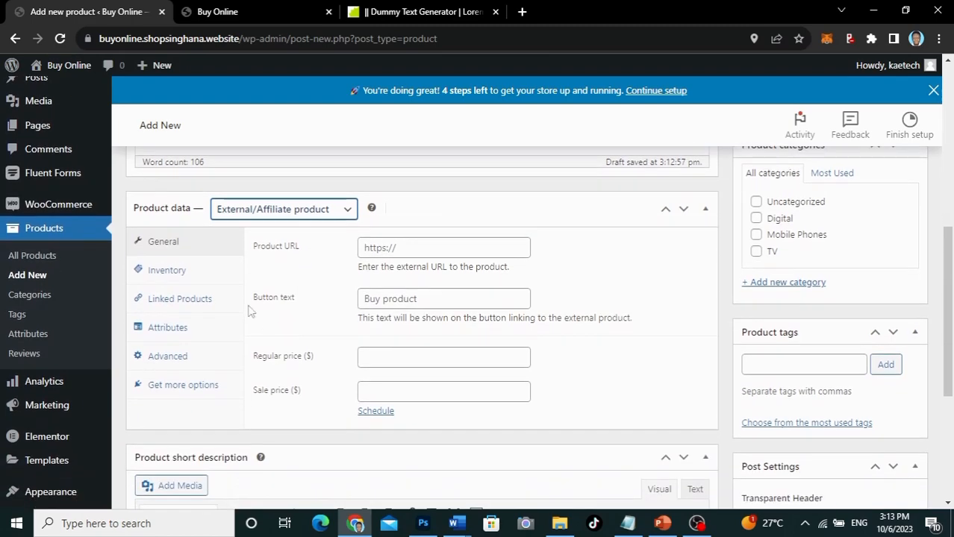
click(383, 250)
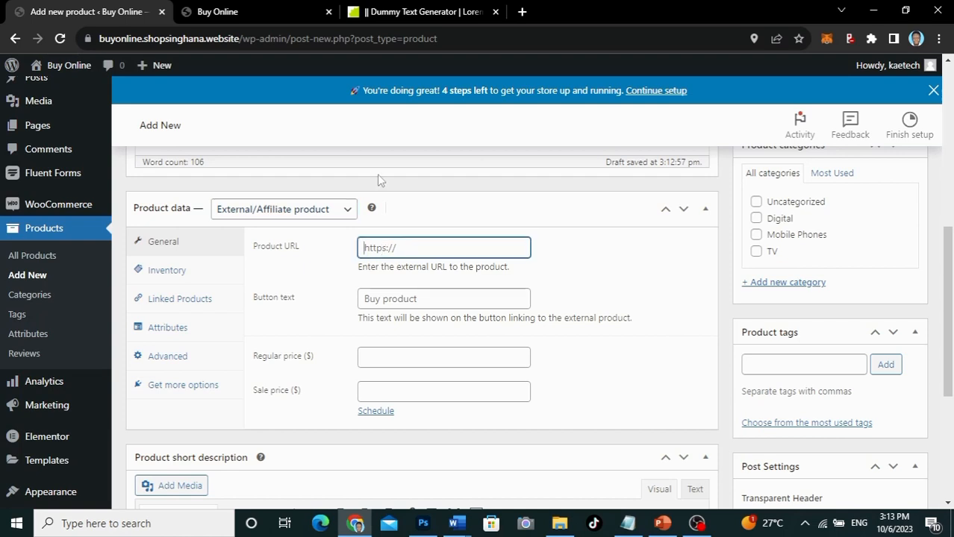
text(https://kaetechdigital.com/eleme)
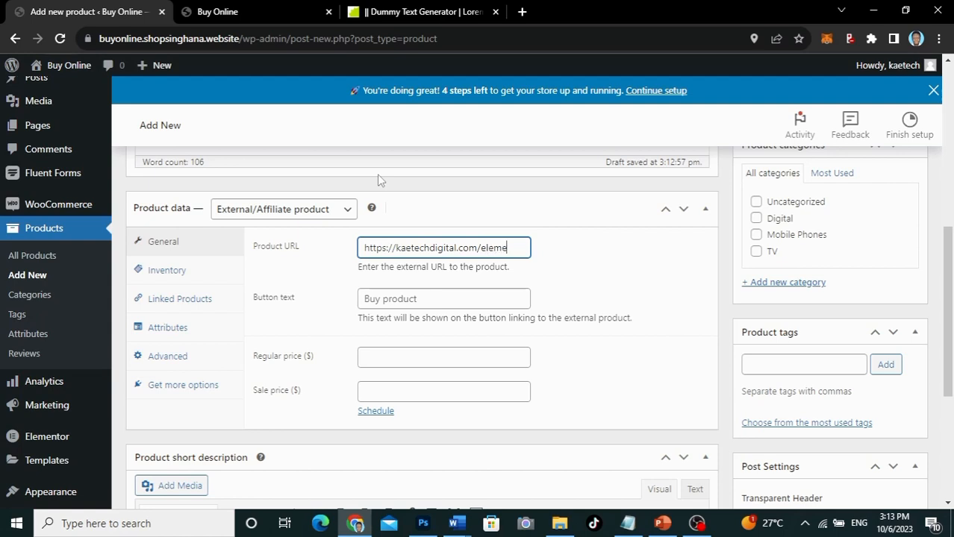
text(ntor)
scroll(563, 293, down, 1)
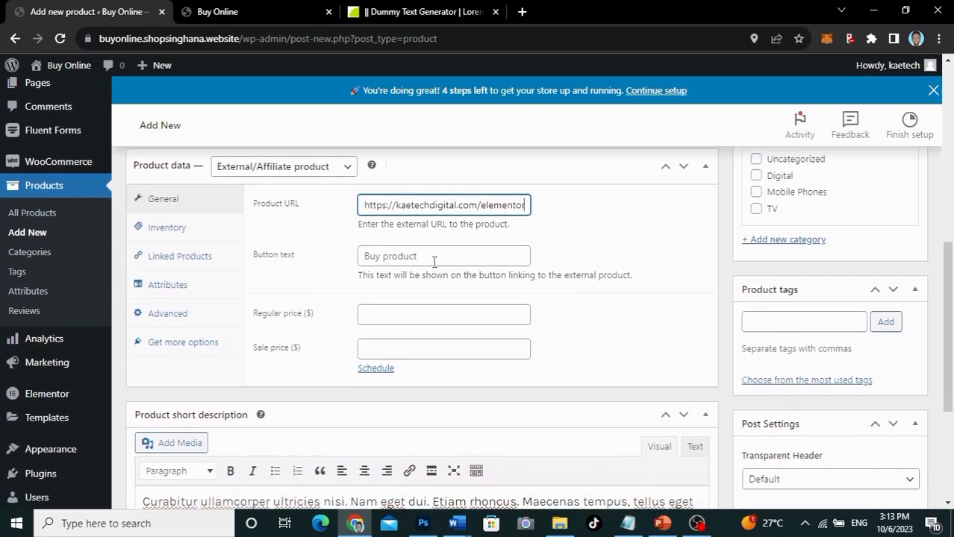
click(435, 259)
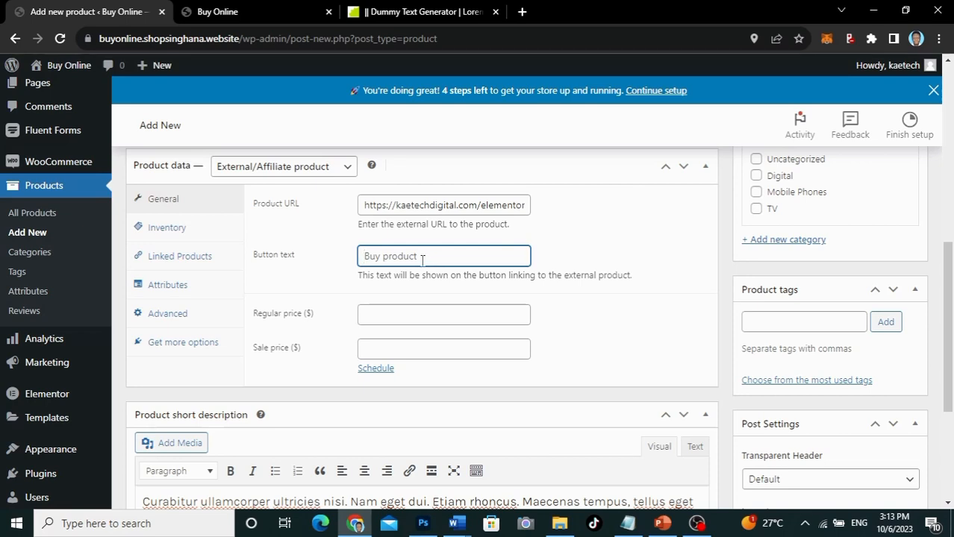
text(Buy Now)
Step: Set the regular price to 99 and the sale price to 45
scroll(492, 303, down, 2)
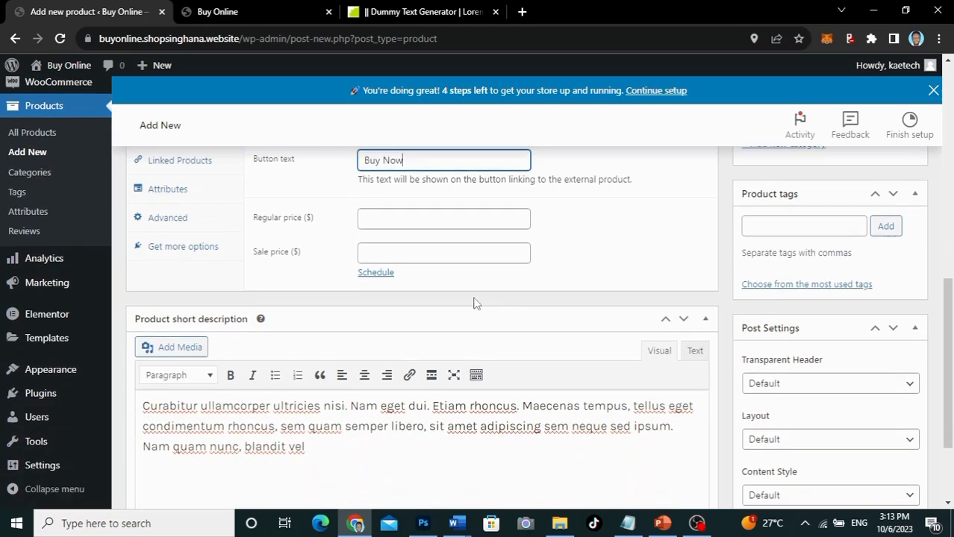
click(371, 219)
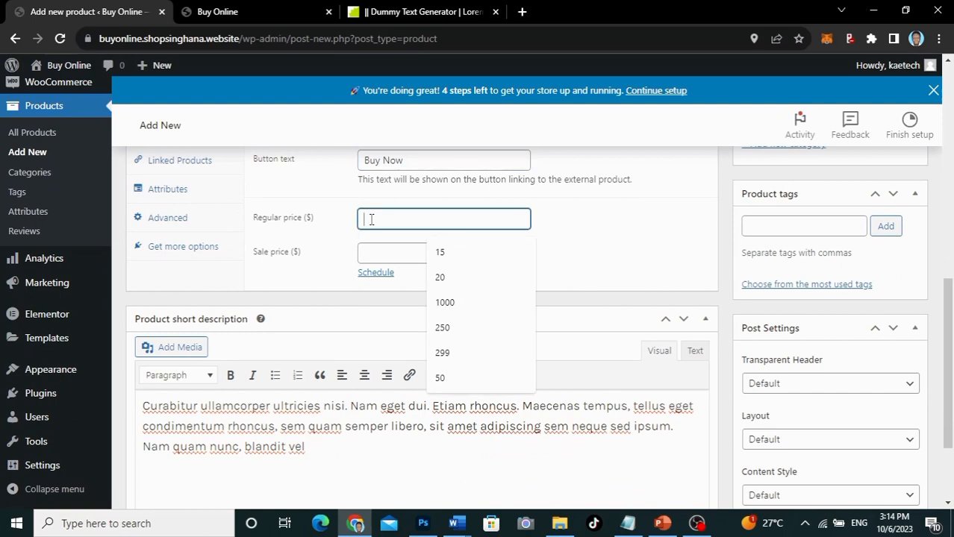
text(99)
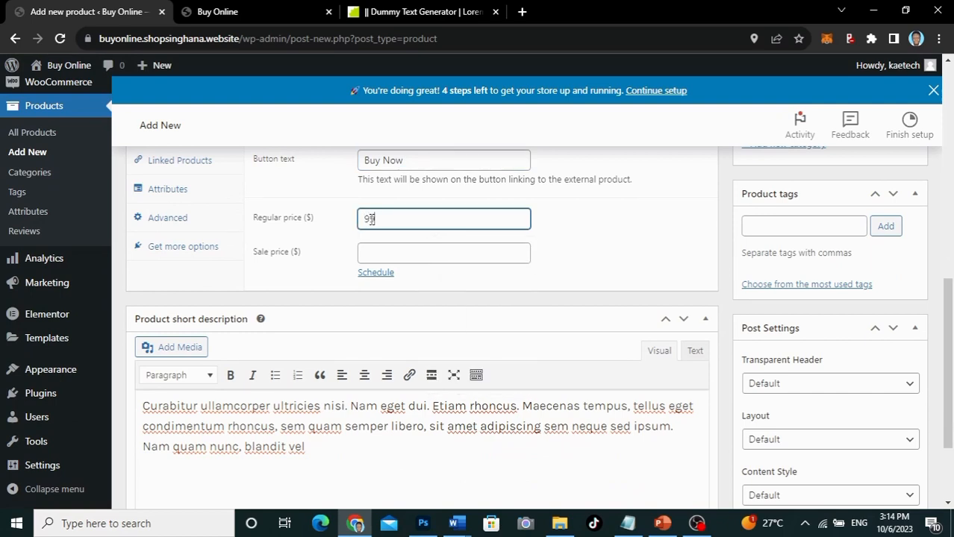
click(376, 254)
text(45)
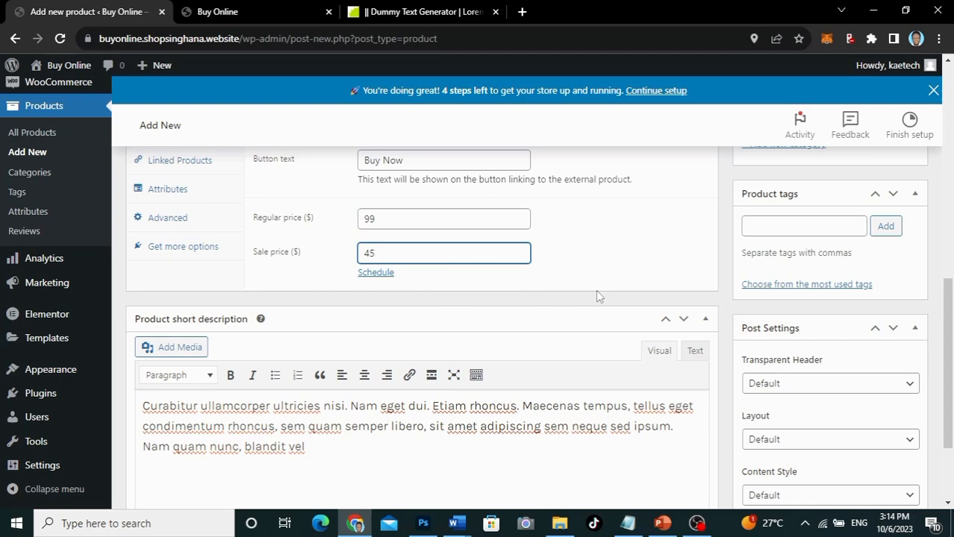
scroll(606, 293, up, 3)
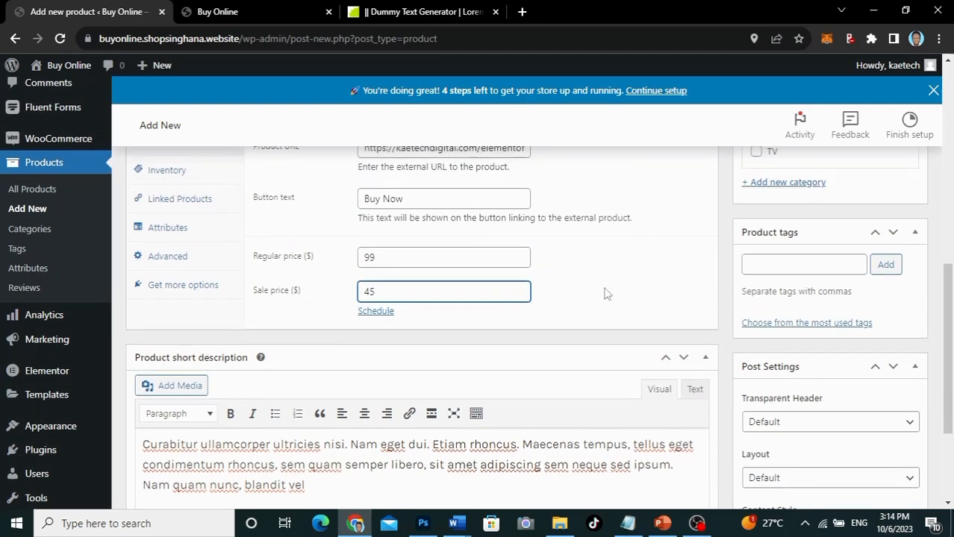
scroll(606, 294, down, 1)
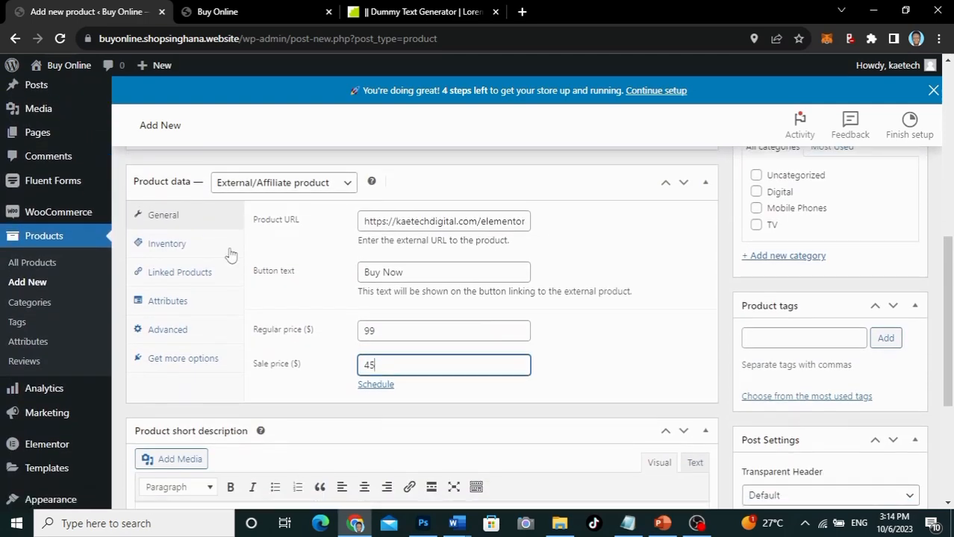
click(176, 249)
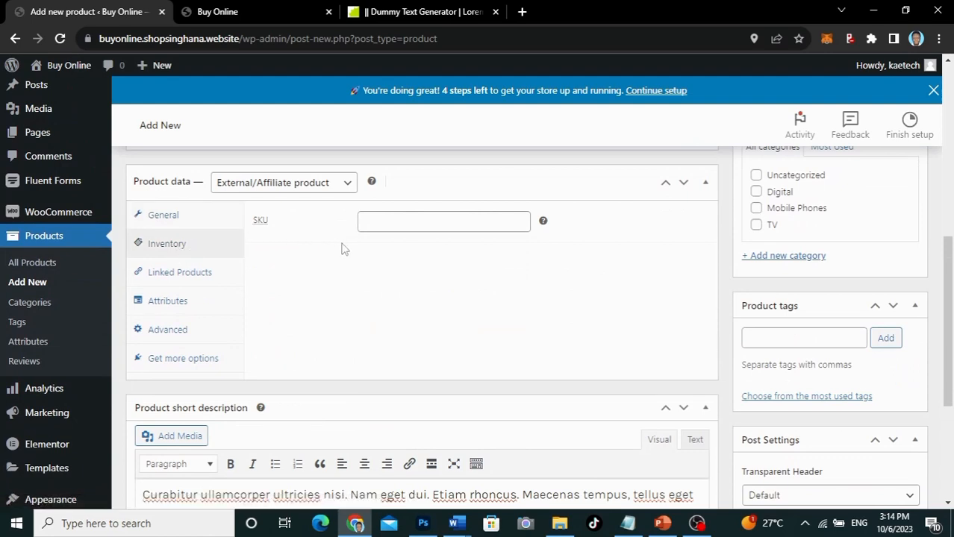
click(180, 279)
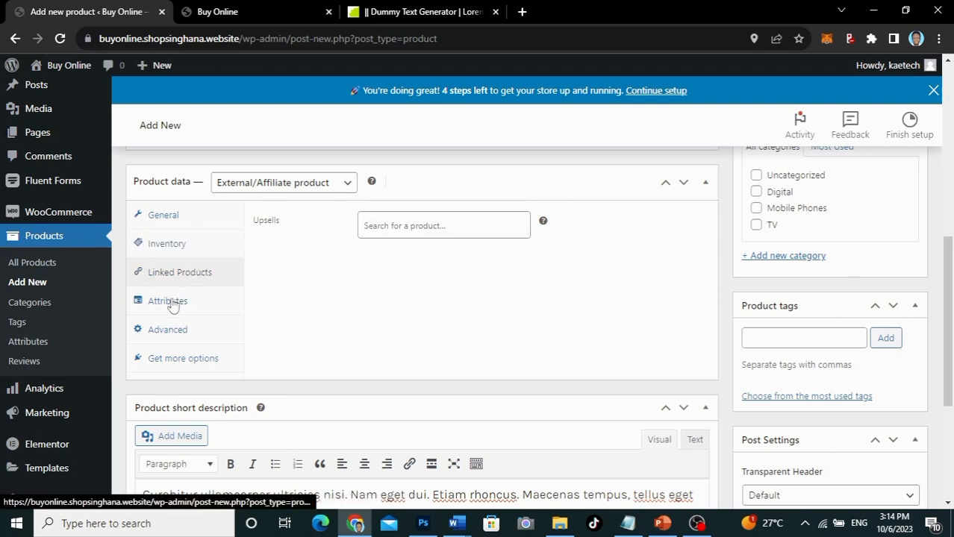
click(172, 306)
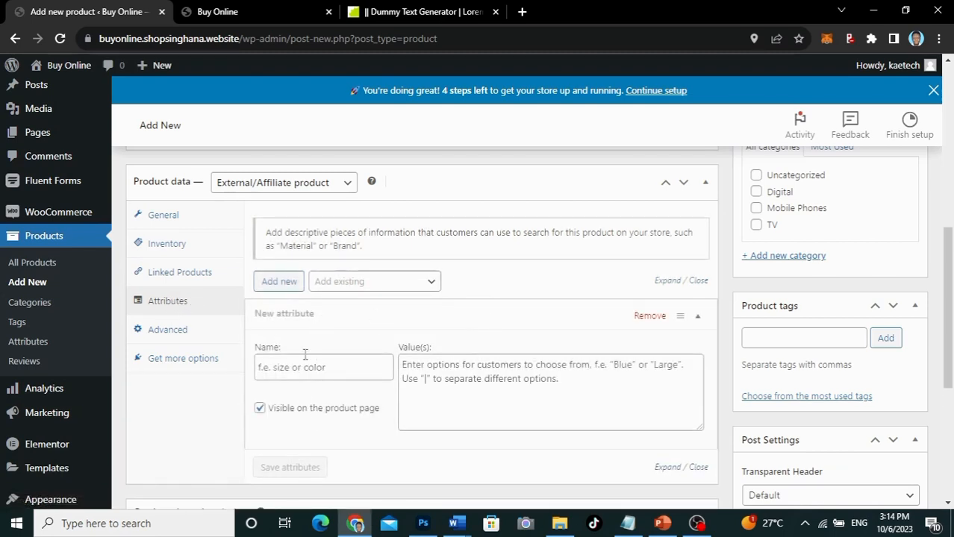
click(176, 333)
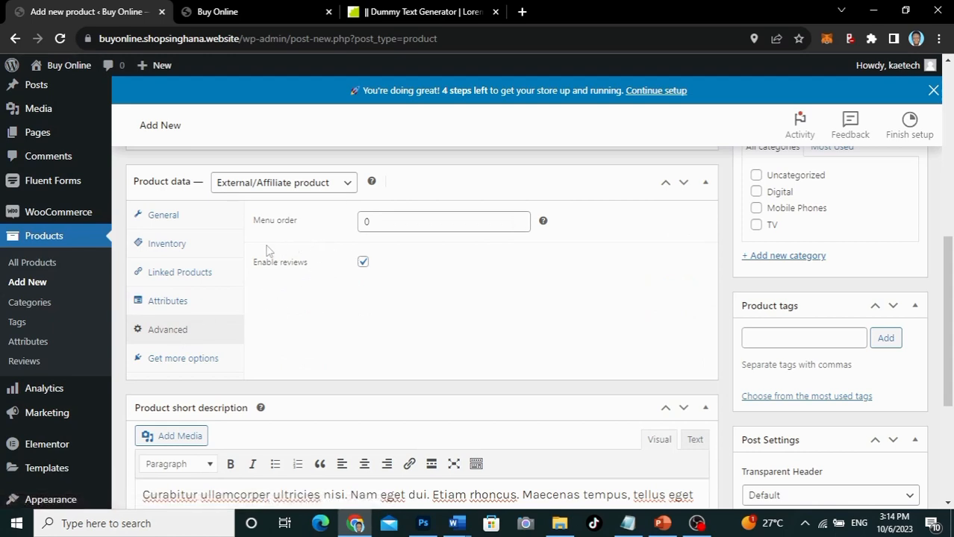
click(173, 216)
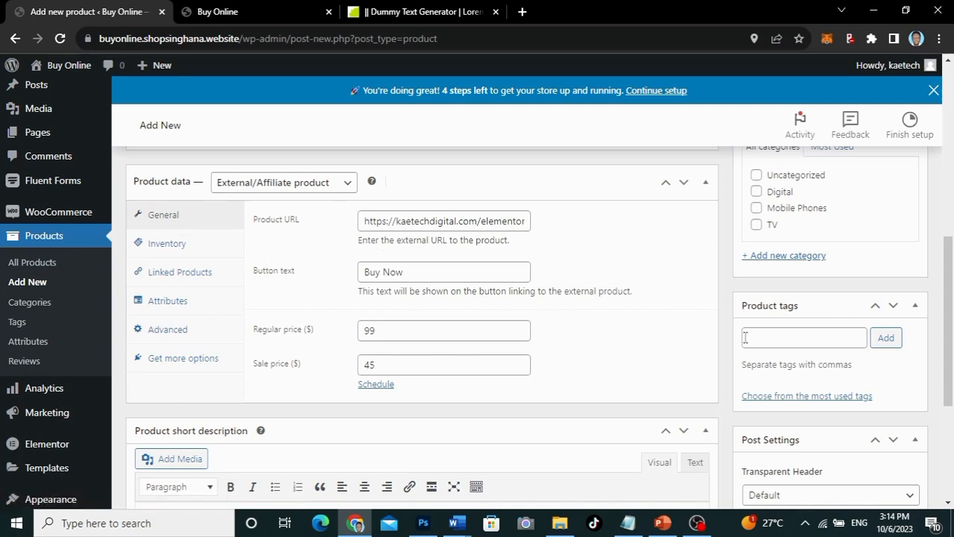
Step: Create and assign a new 'Affiliate Products' category, moving the text out of the tags box
click(792, 342)
text(Affi)
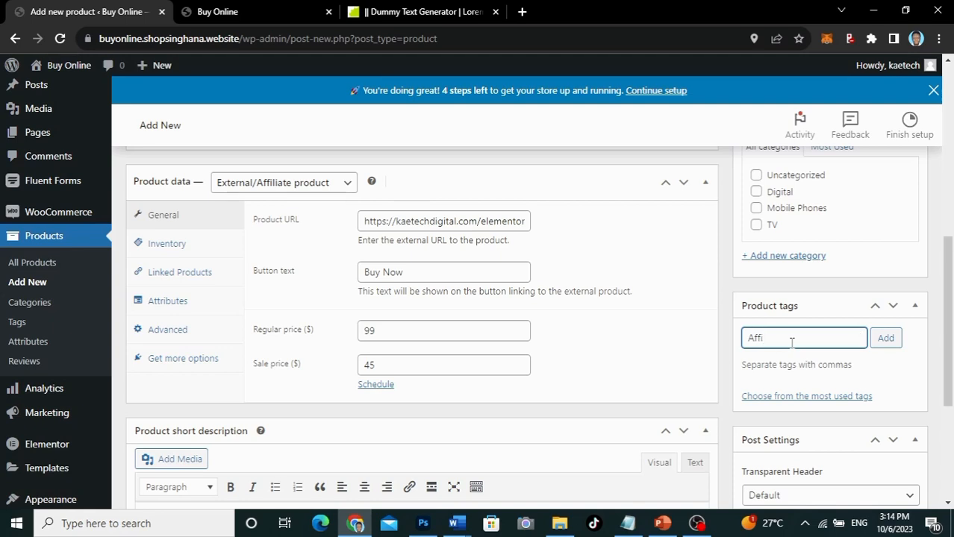
text(liate Products)
drag(823, 339, 687, 349)
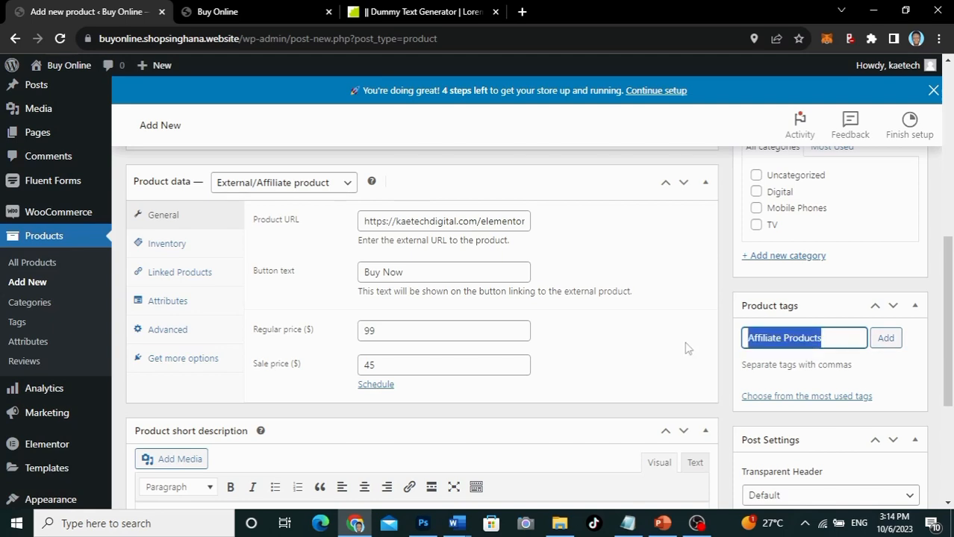
key(ctrl+x)
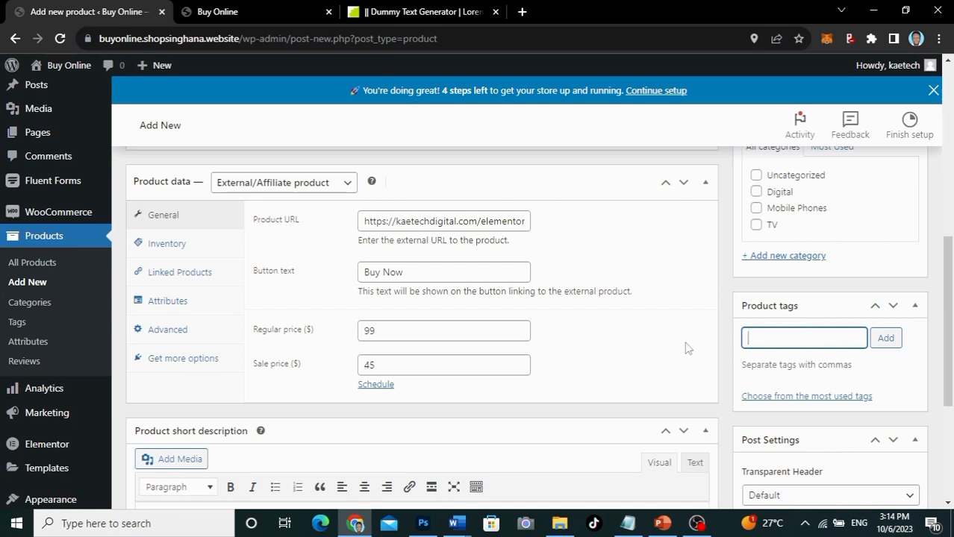
click(788, 256)
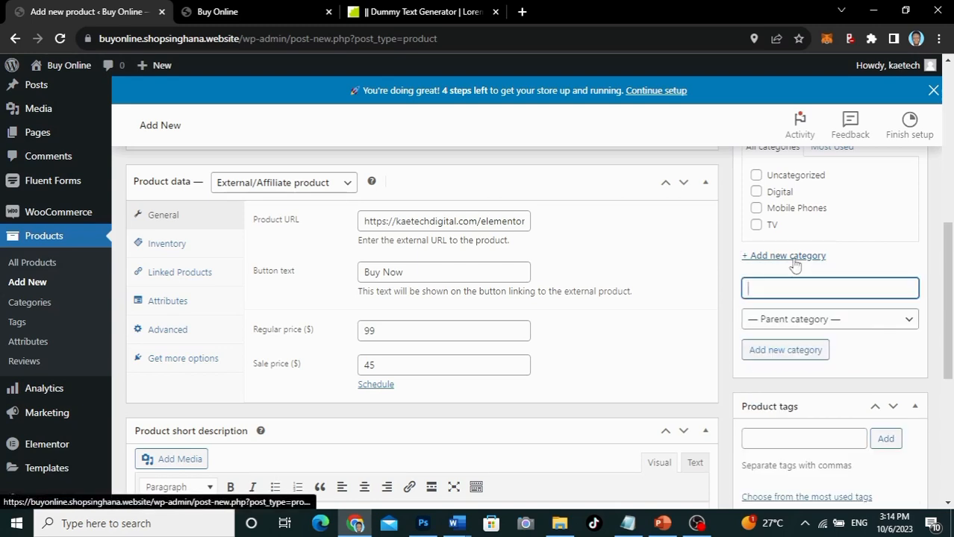
key(ctrl+v)
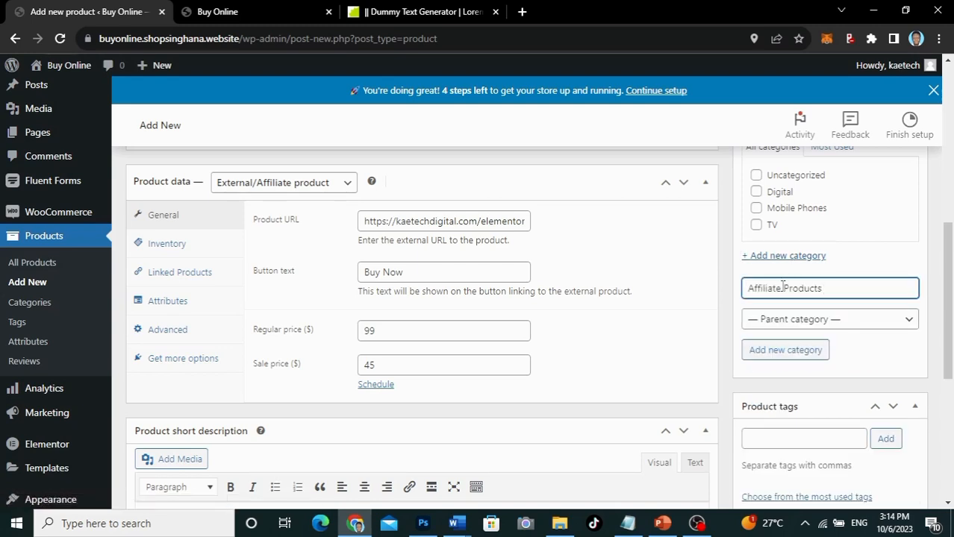
click(784, 350)
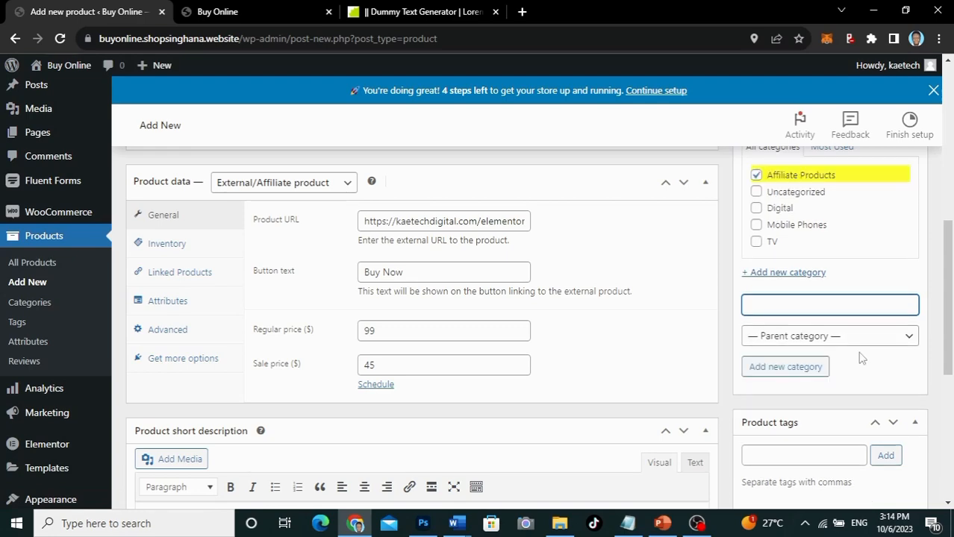
Step: Add 'Elementor' as a product tag
scroll(860, 355, down, 3)
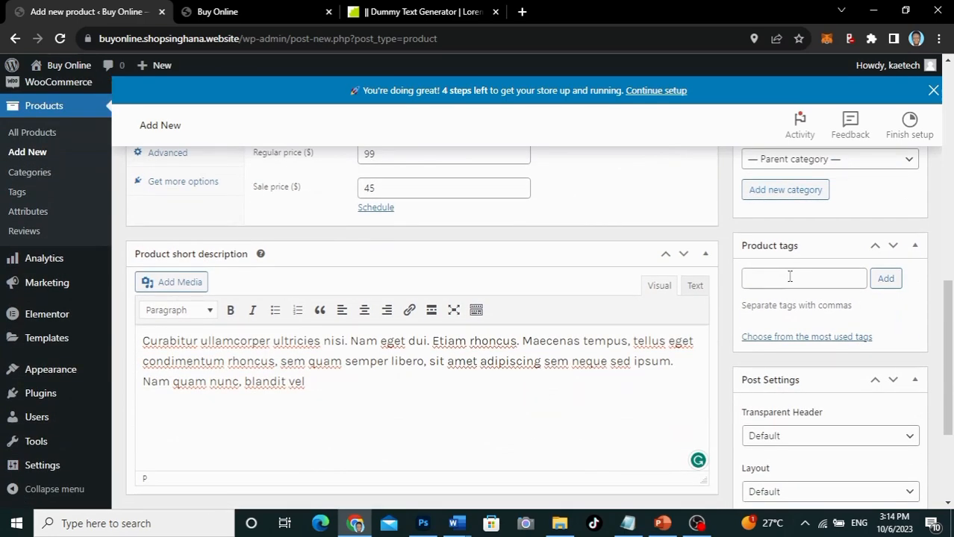
click(790, 277)
text(El)
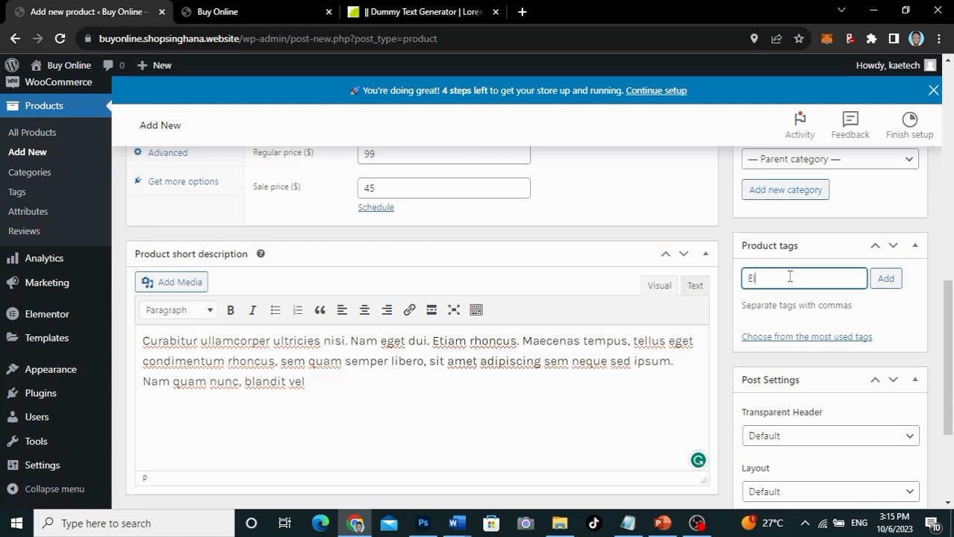
text(ementor)
click(886, 279)
scroll(812, 375, down, 1)
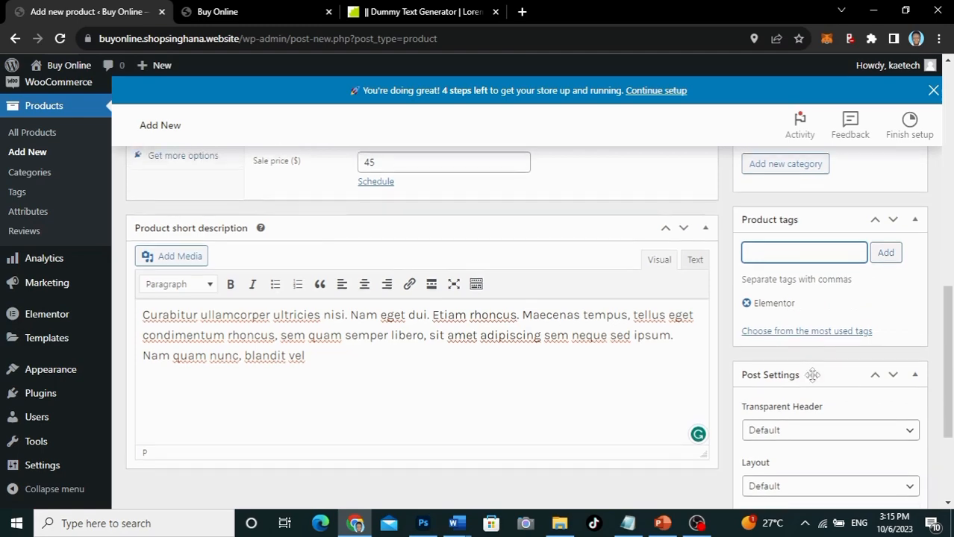
scroll(812, 375, down, 2)
scroll(812, 375, up, 5)
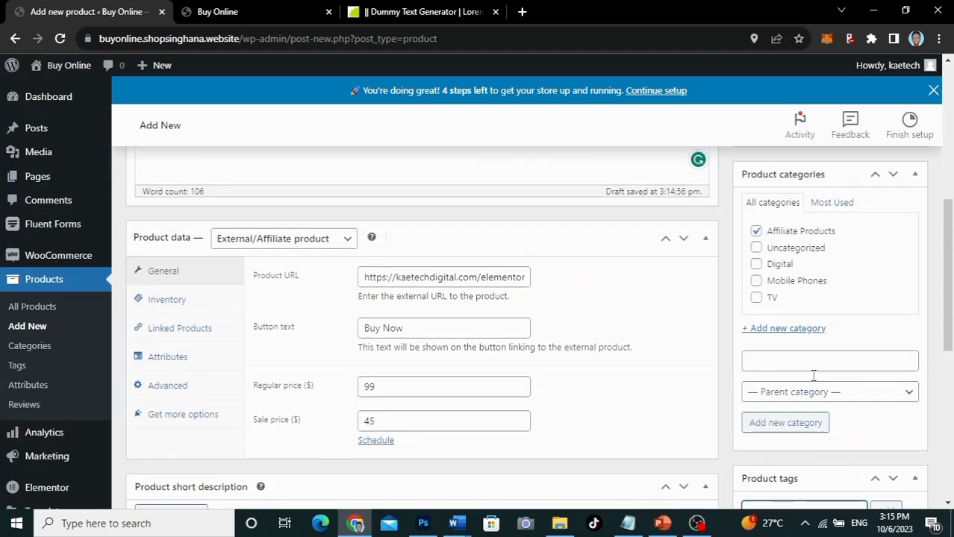
scroll(814, 376, up, 4)
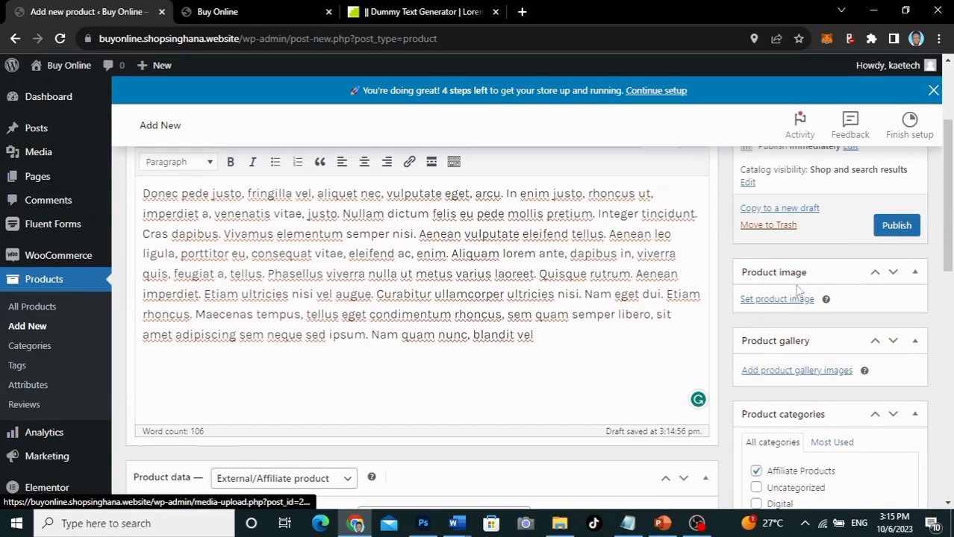
Step: Set the PRODUCT 4 picture as the product image and publish Elementor Hosting
click(794, 300)
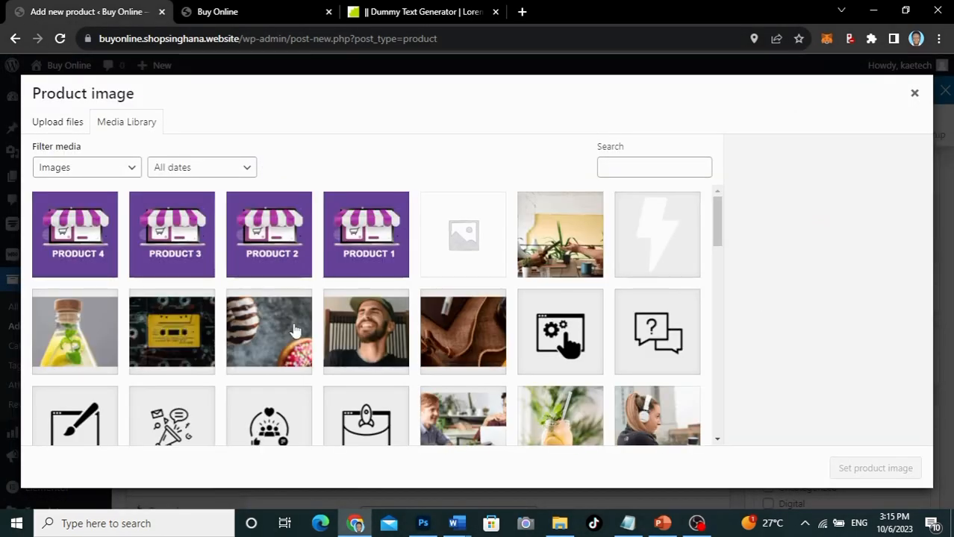
click(74, 232)
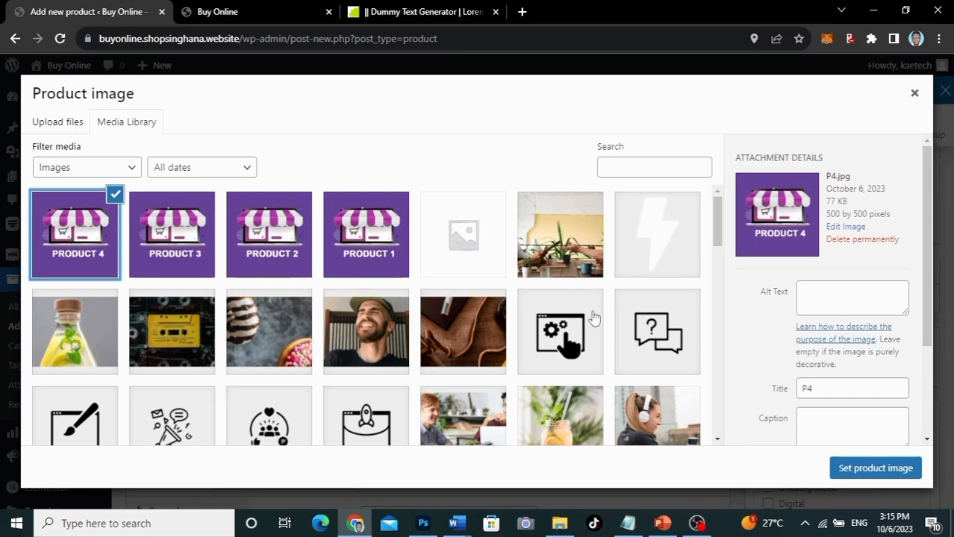
click(844, 468)
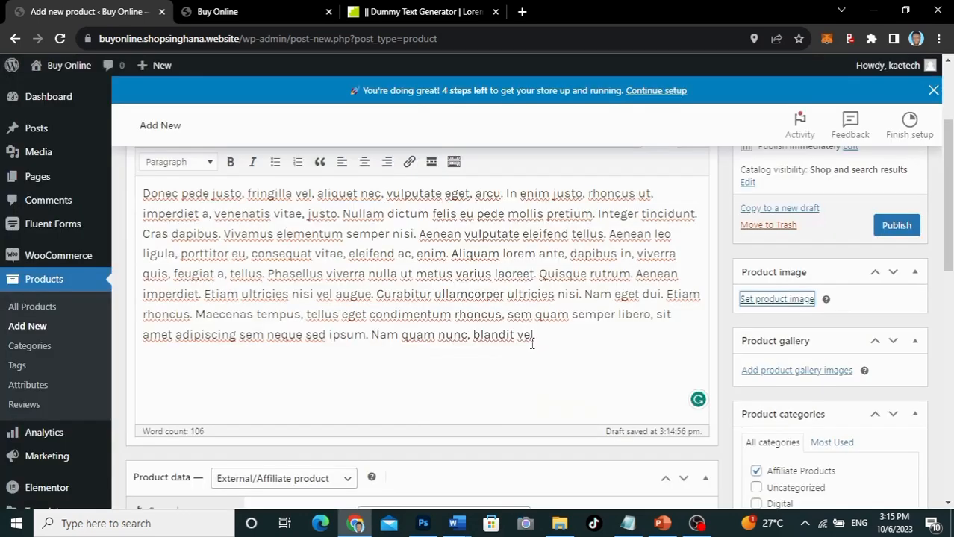
click(896, 228)
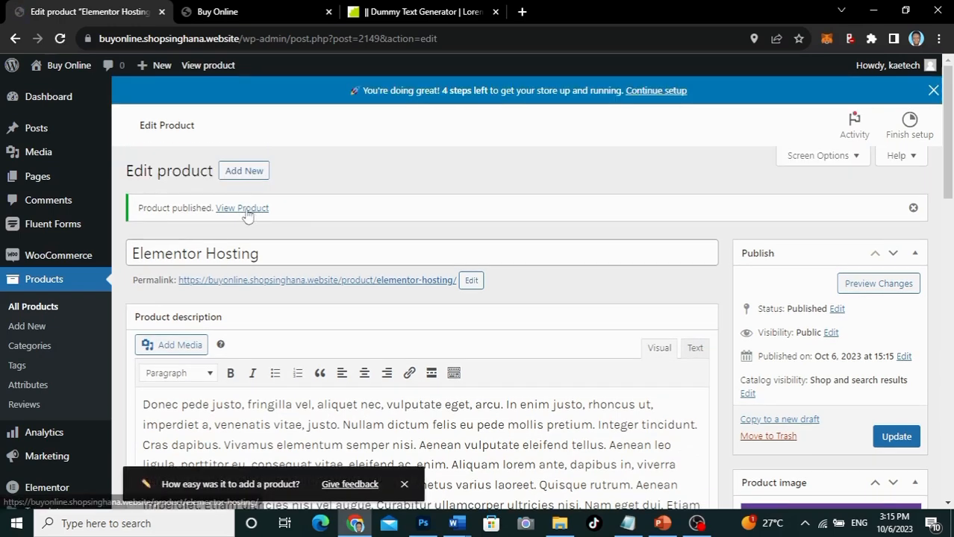
Step: View the live Elementor Hosting page and follow its Buy Now link to Elementor's Hosting Plans
click(244, 209)
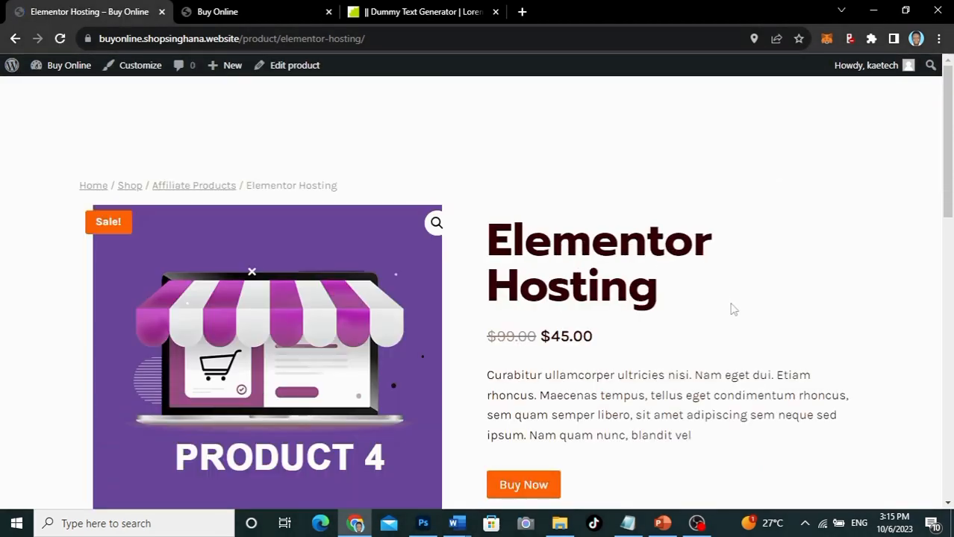
scroll(732, 308, down, 3)
scroll(732, 308, up, 2)
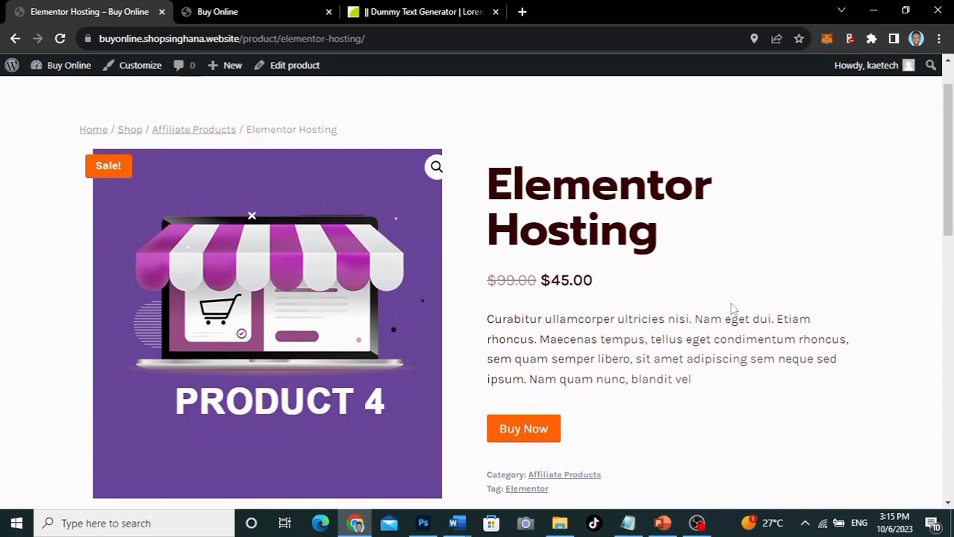
scroll(731, 309, down, 5)
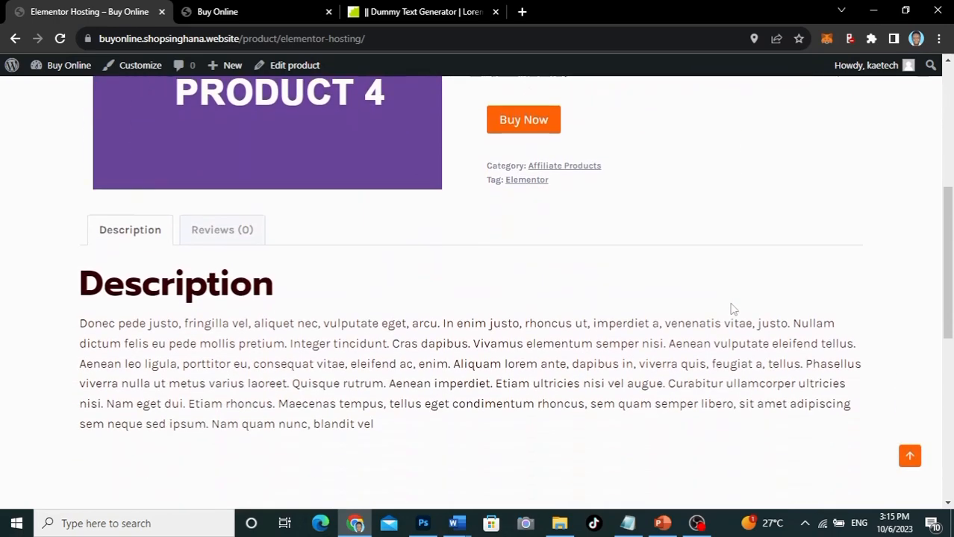
scroll(731, 308, up, 3)
scroll(732, 308, up, 2)
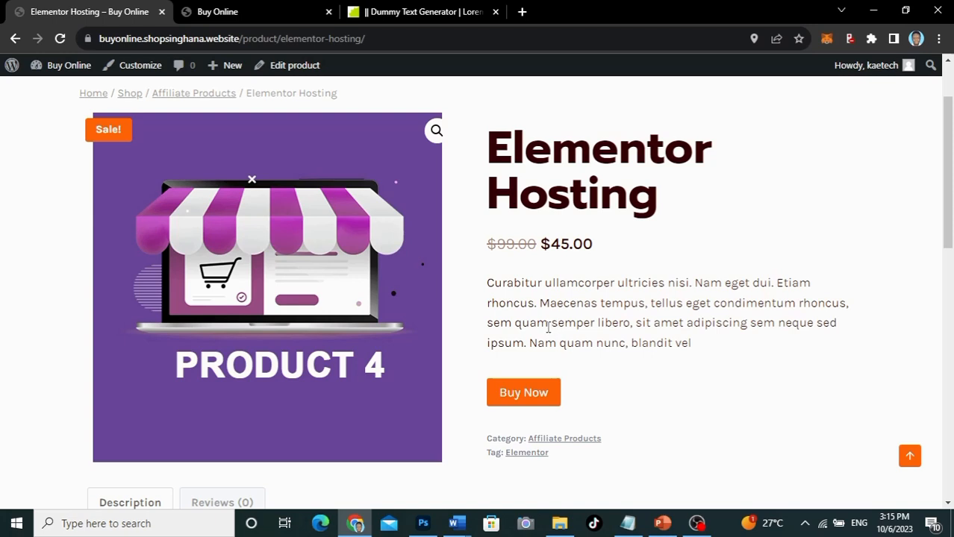
click(524, 394)
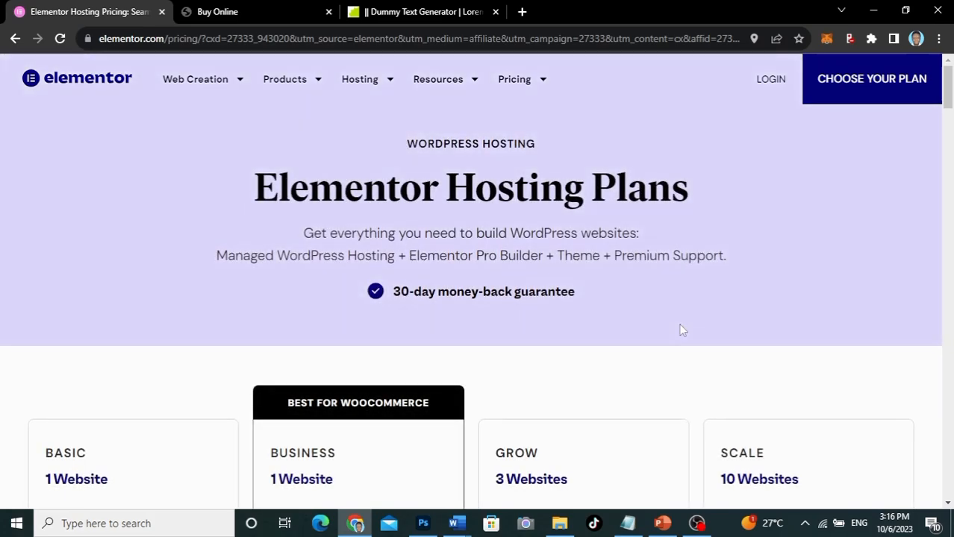
Step: Browse Elementor's hosting plans (Basic 9.99 to Scale 49.99 USD/mo), then go back to the product editor
scroll(681, 330, down, 3)
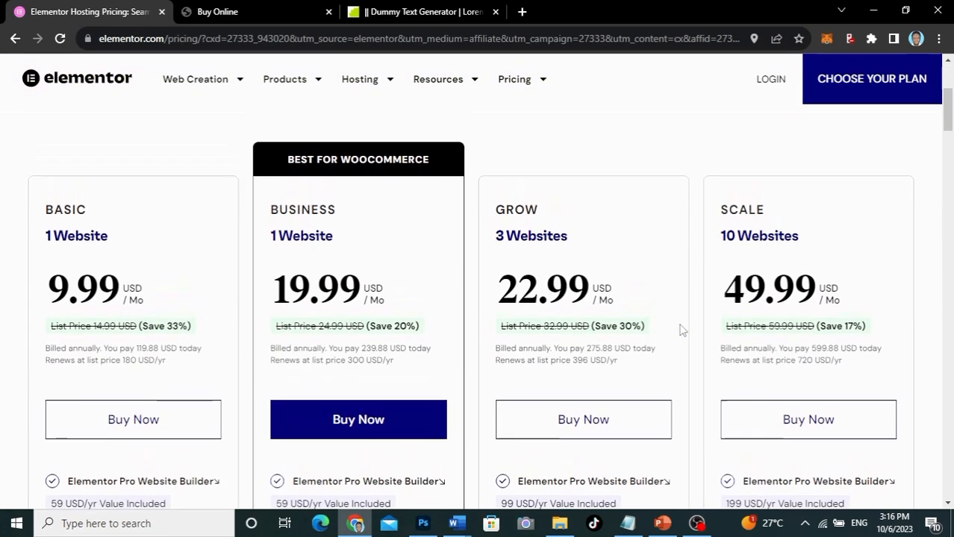
scroll(681, 330, up, 1)
scroll(681, 330, down, 4)
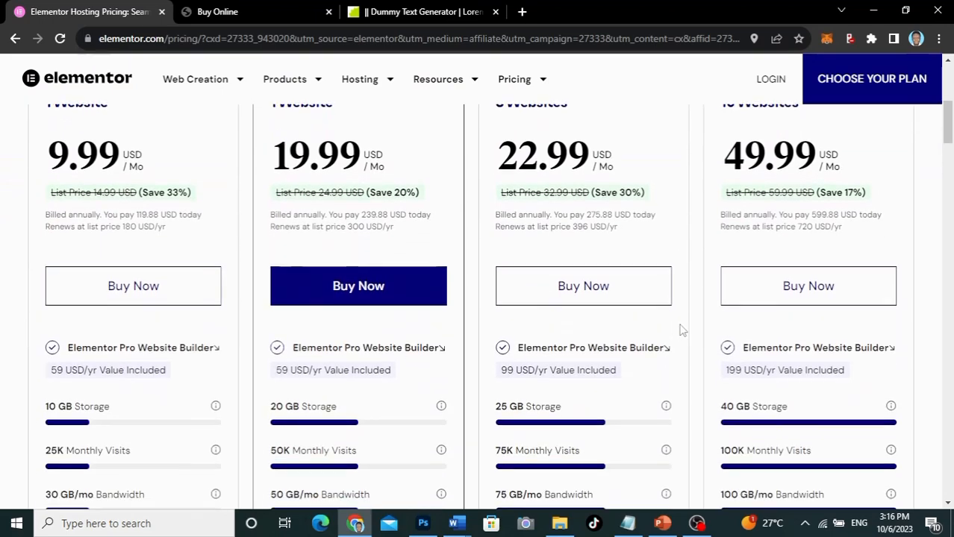
scroll(681, 330, up, 2)
scroll(681, 330, up, 4)
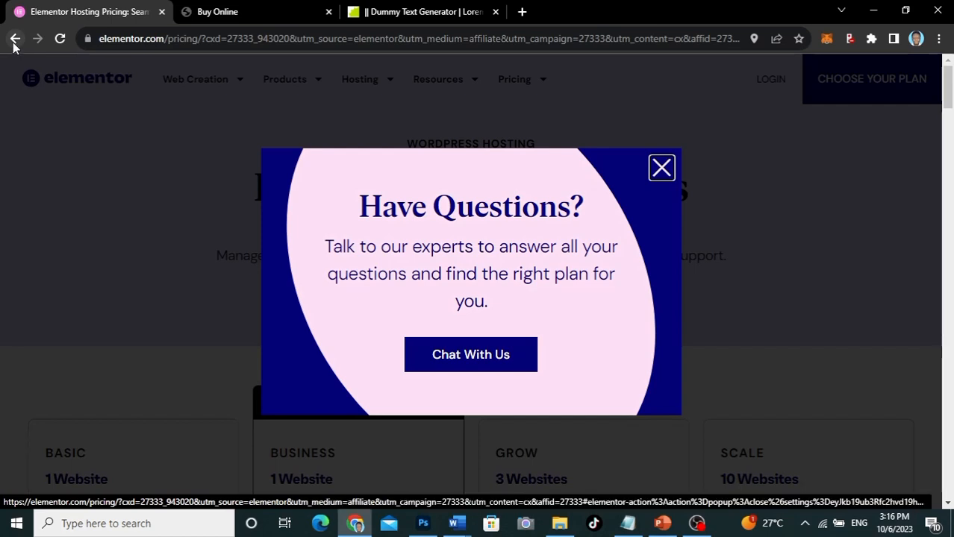
click(14, 42)
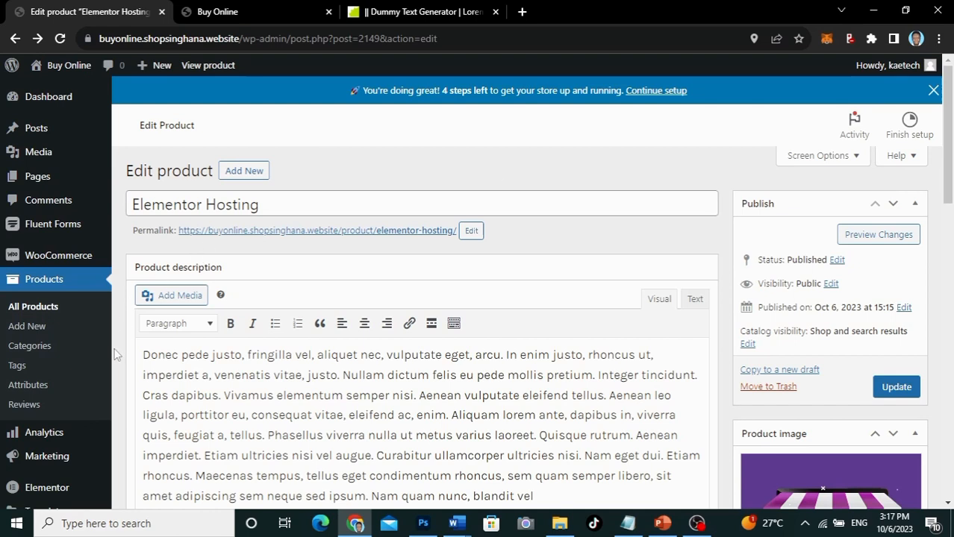
Step: Start a new product titled '60 Mins Web Consultancy Service'
click(250, 172)
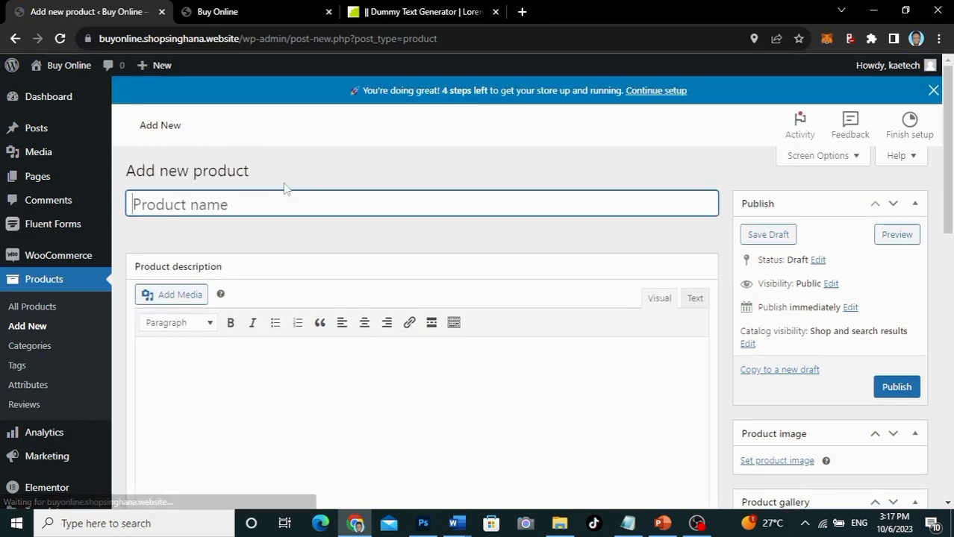
text(60)
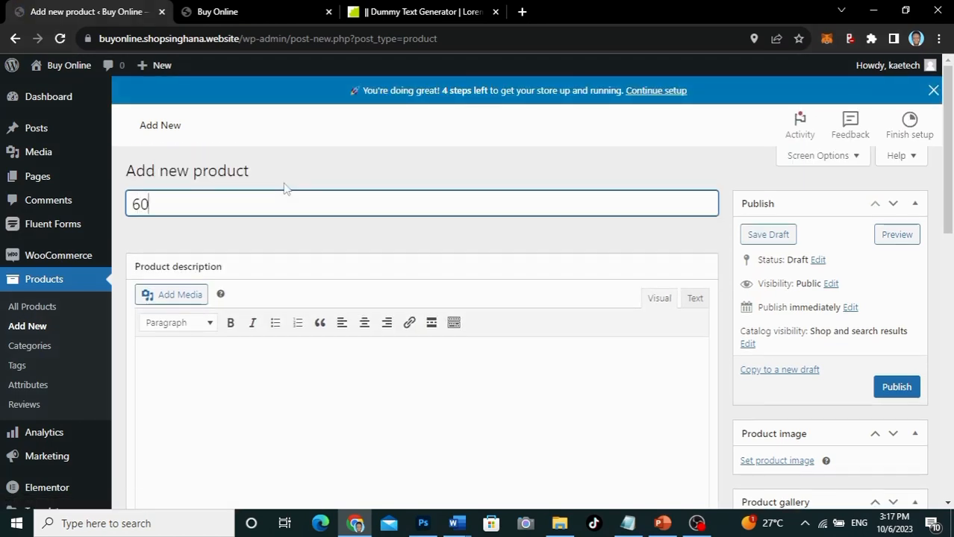
text( Mins )
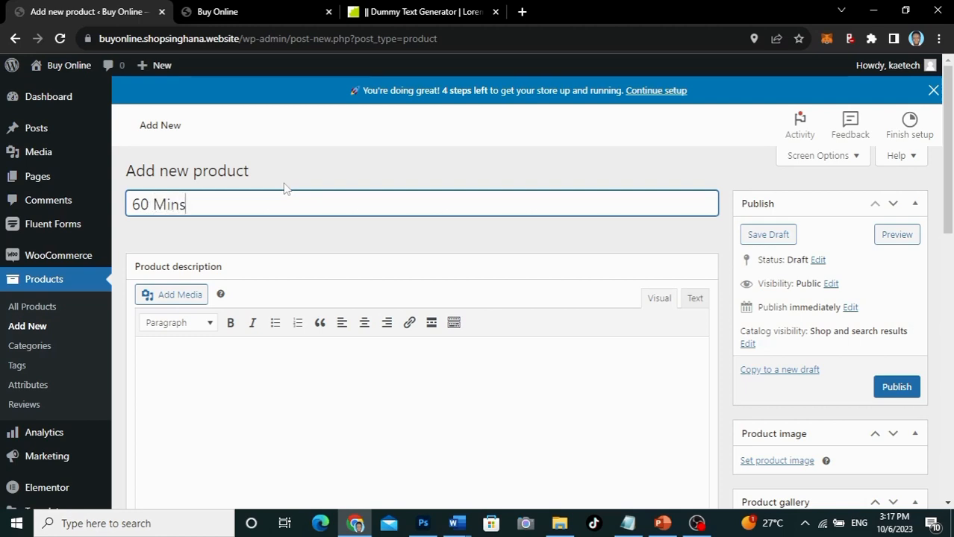
text(Web Consult)
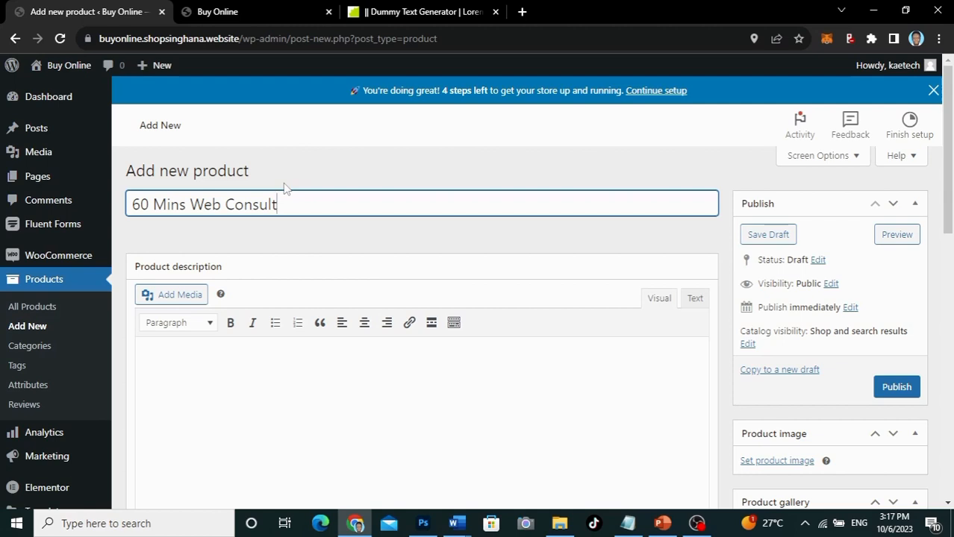
text(ancy Service)
Step: Remove the stray 'Affiliate Products' text accidentally pasted into the description
scroll(345, 245, down, 2)
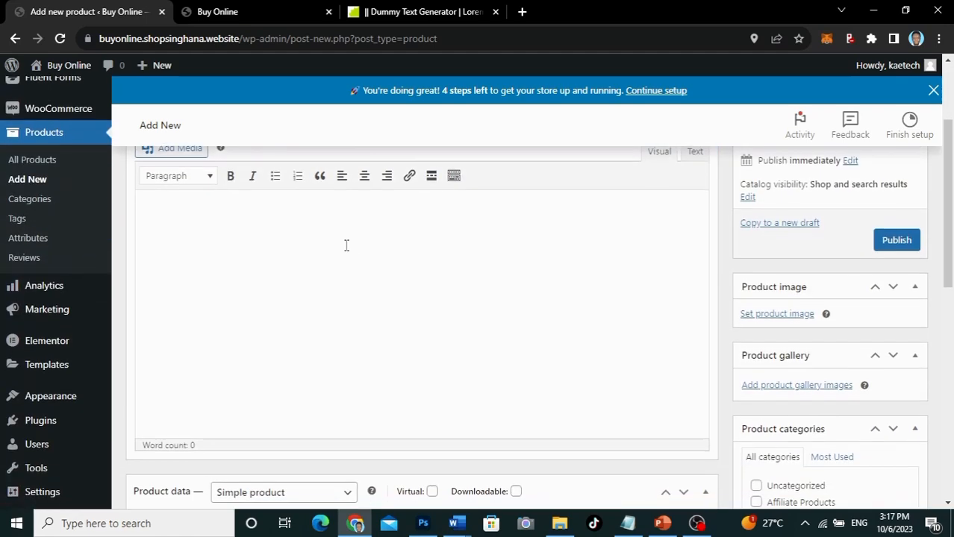
click(284, 194)
text(Affiliate Products)
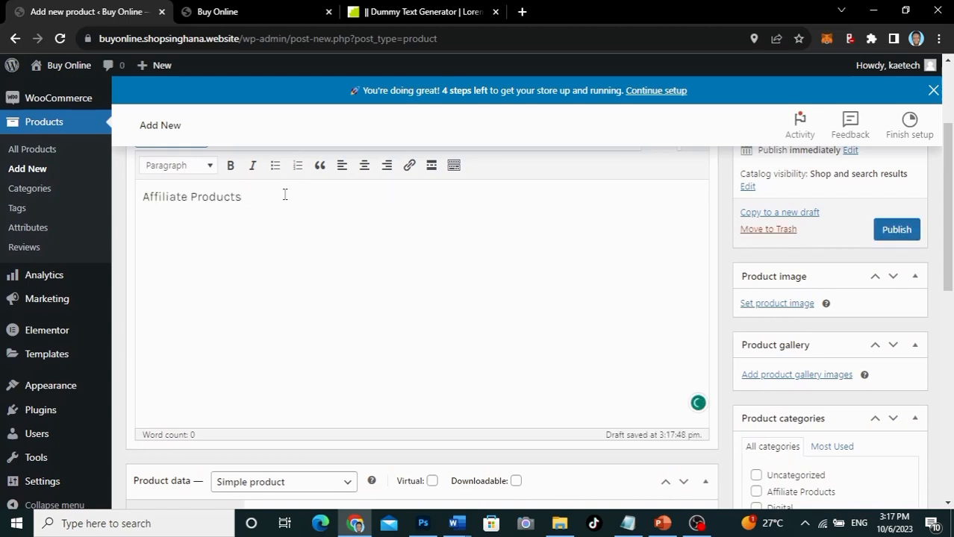
drag(262, 196, 81, 197)
key(BackSpace)
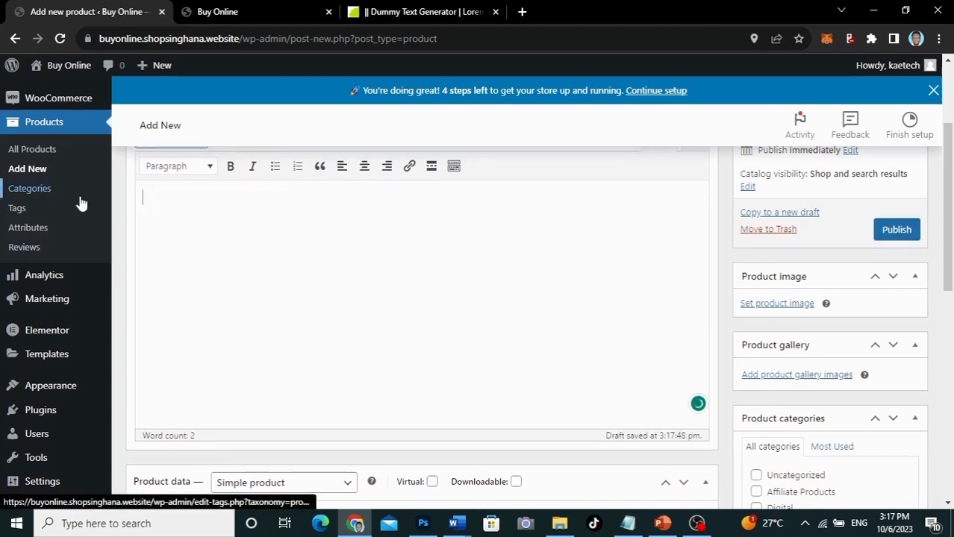
click(406, 13)
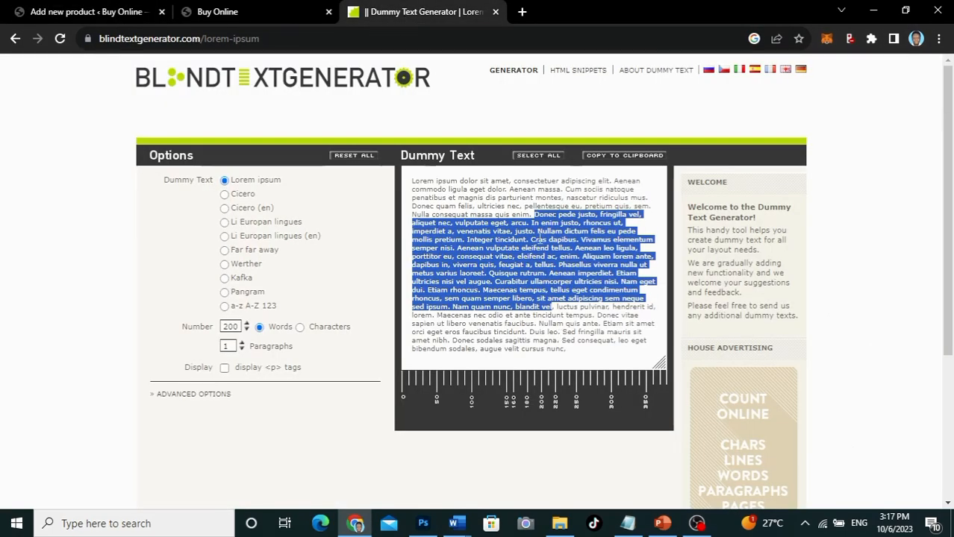
Step: Paste the lorem ipsum paragraph as the description and mark the product Virtual
click(130, 11)
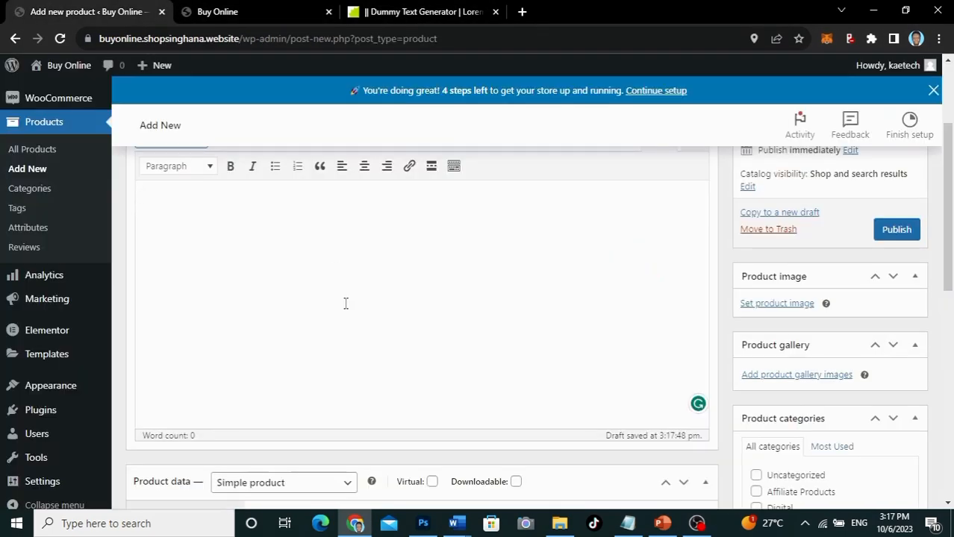
text(Donec pede justo, fringilla vel, aliquet nec, vulputate eget, arcu. In enim justo, rhoncus ut, imperdiet a, venenatis vitae, justo. Nullam dictum felis eu pede mollis pretium. Integer tincidunt. Cras dapibus. Vivamus elementum semper nisi. Aenean vulputate eleifend tellus. Aenean leo ligula, porttitor eu, consequat vitae, eleifend ac, enim. Aliquam lorem ante, dapibus in, viverra quis, feugiat a, tellus. Phasellus viverra nulla ut metus varius laoreet. Quisque rutrum. Aenean imperdiet. Etiam ultricies nisi vel augue. Curabitur ullamcorper ultricies nisi. Nam eget dui. Etiam rhoncus. Maecenas tempus, tellus eget condimentum rhoncus, sem quam semper libero, sit amet adipiscing sem neque sed ipsum. Nam quam nunc, blandit vel)
scroll(426, 367, down, 3)
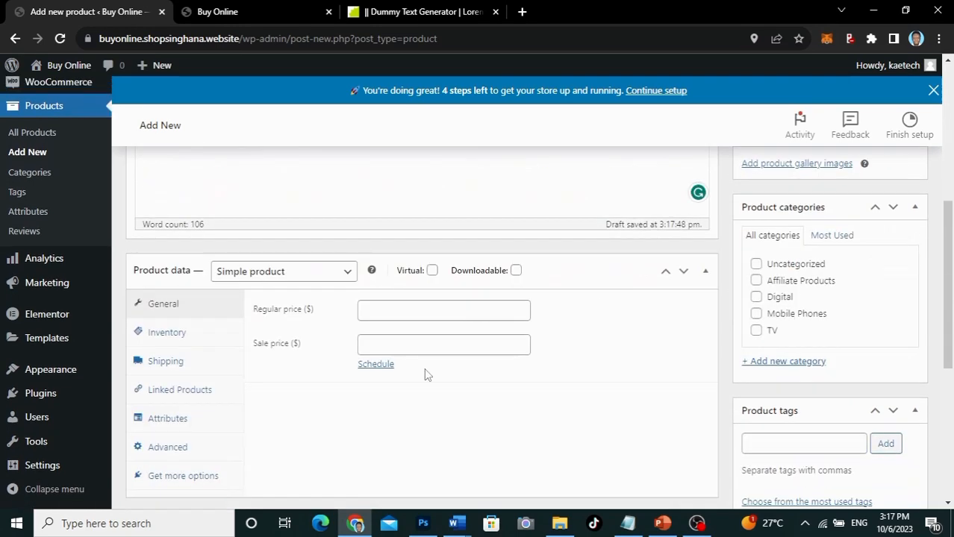
scroll(426, 373, down, 1)
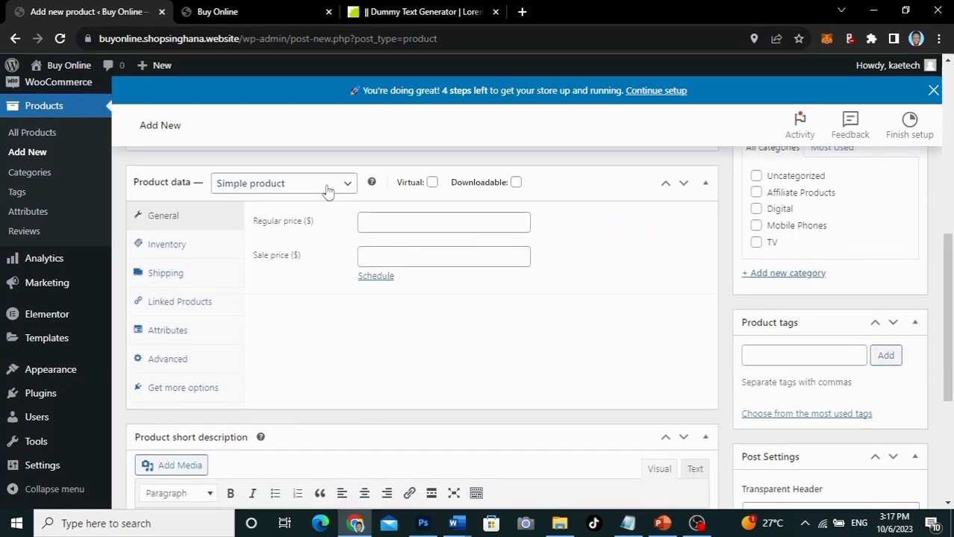
click(433, 184)
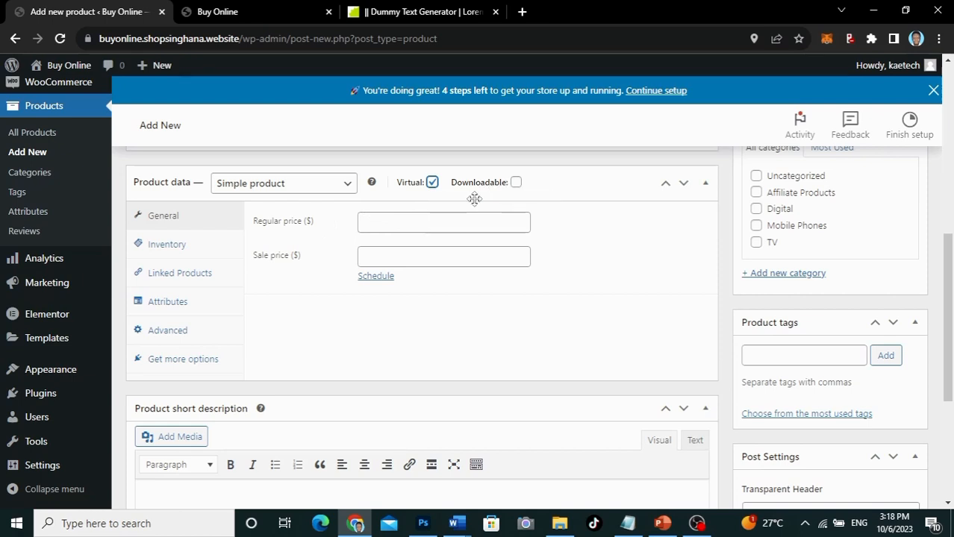
Step: Set the regular price to 199 and the sale price to 99
click(371, 226)
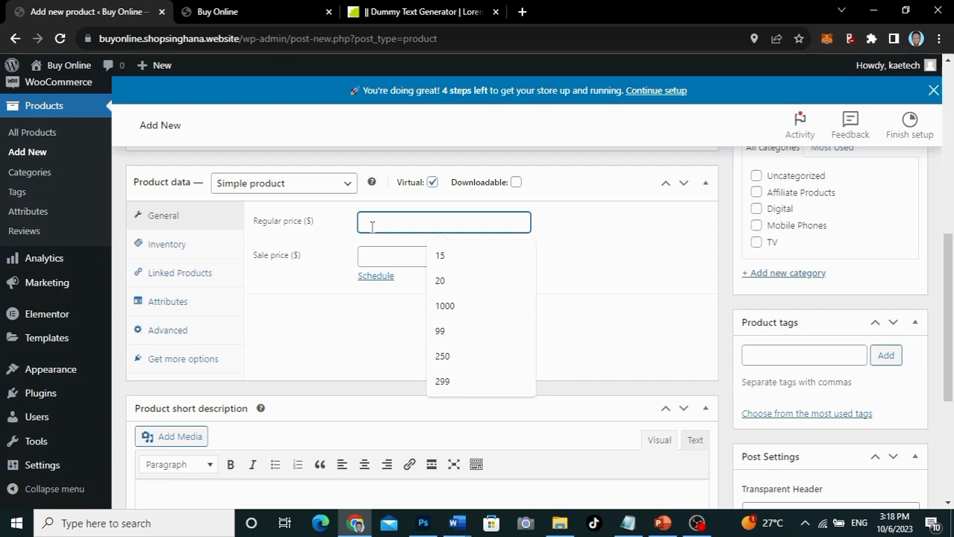
text(99)
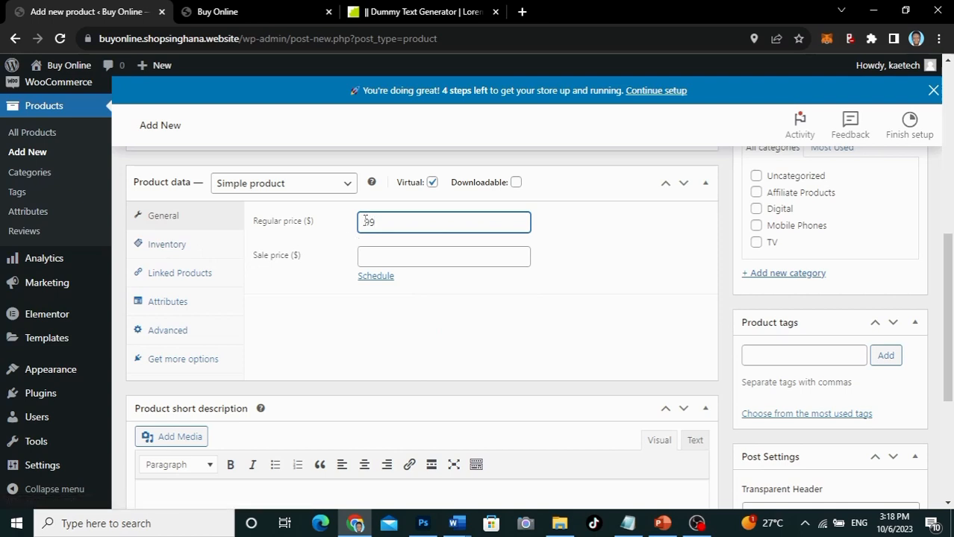
click(378, 260)
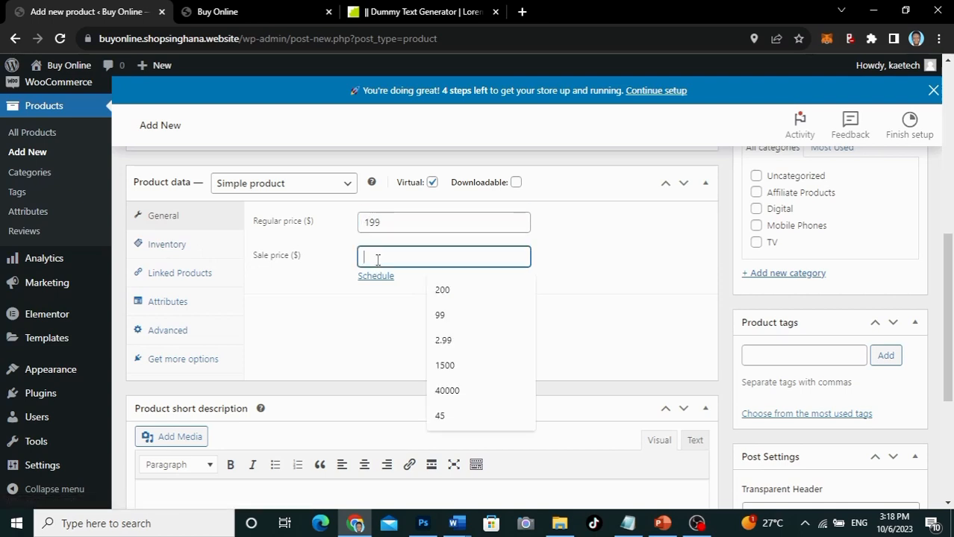
text(99)
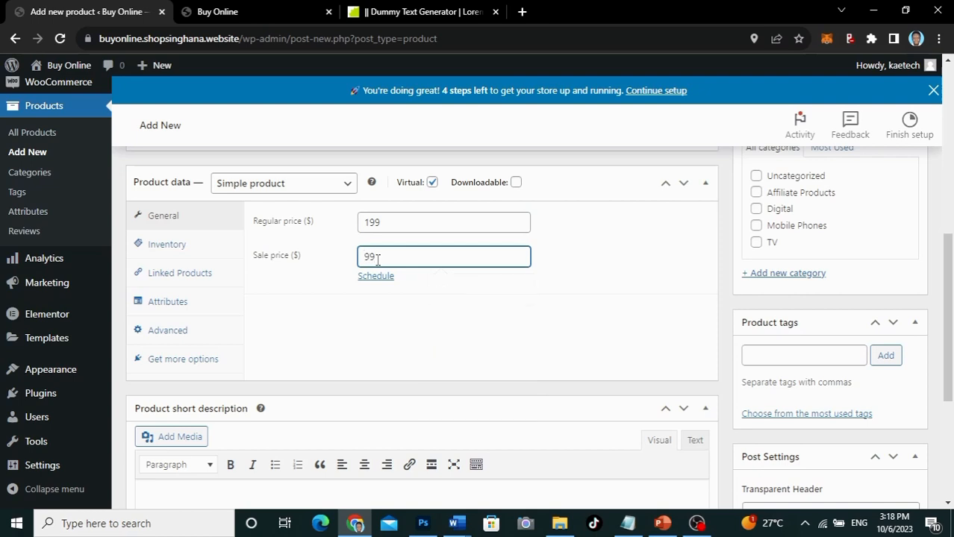
click(177, 249)
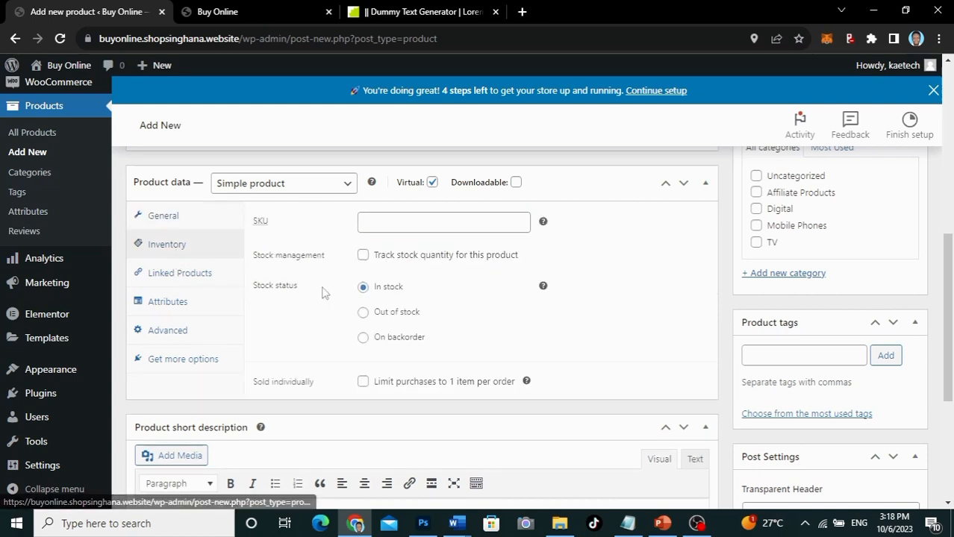
Step: Limit it to one per order and add a purchase note asking buyers to send their order number and a contact number
click(363, 382)
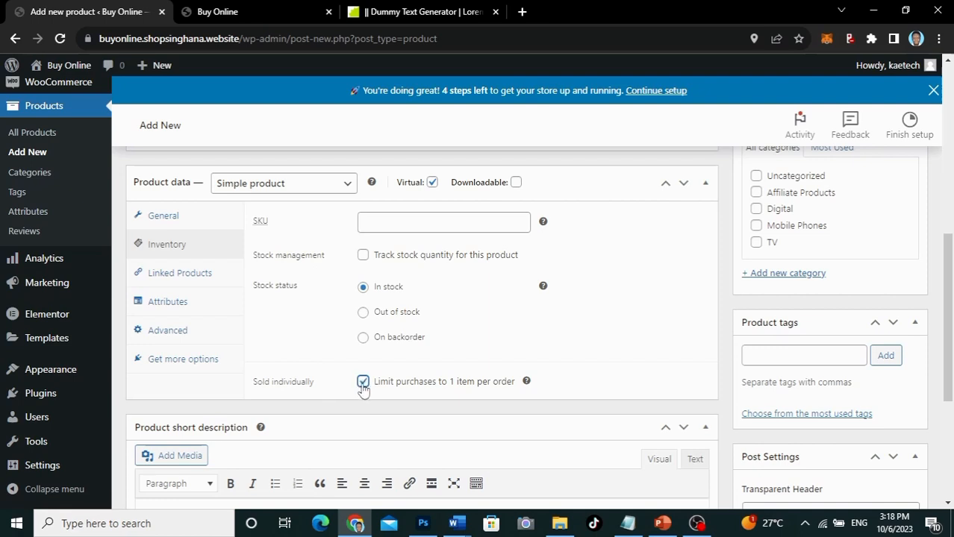
click(184, 274)
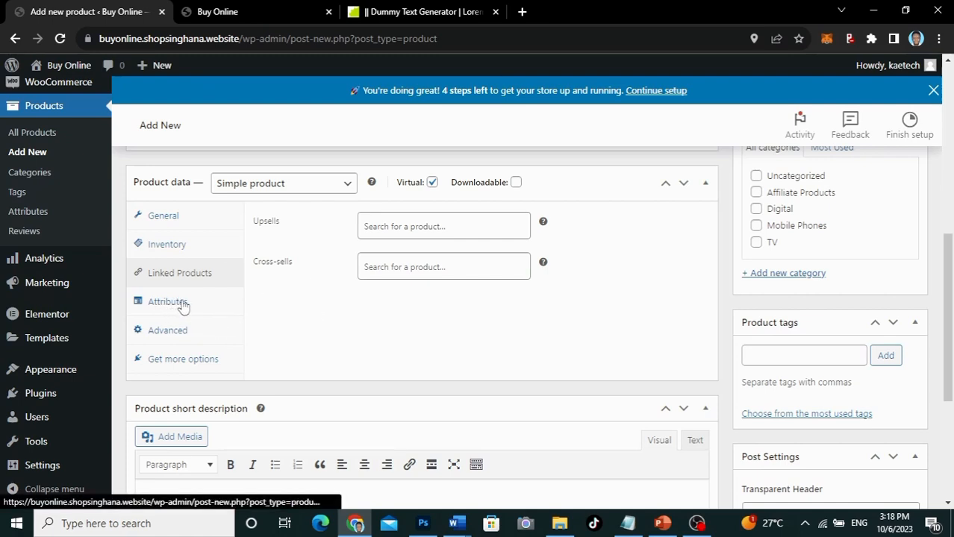
click(166, 333)
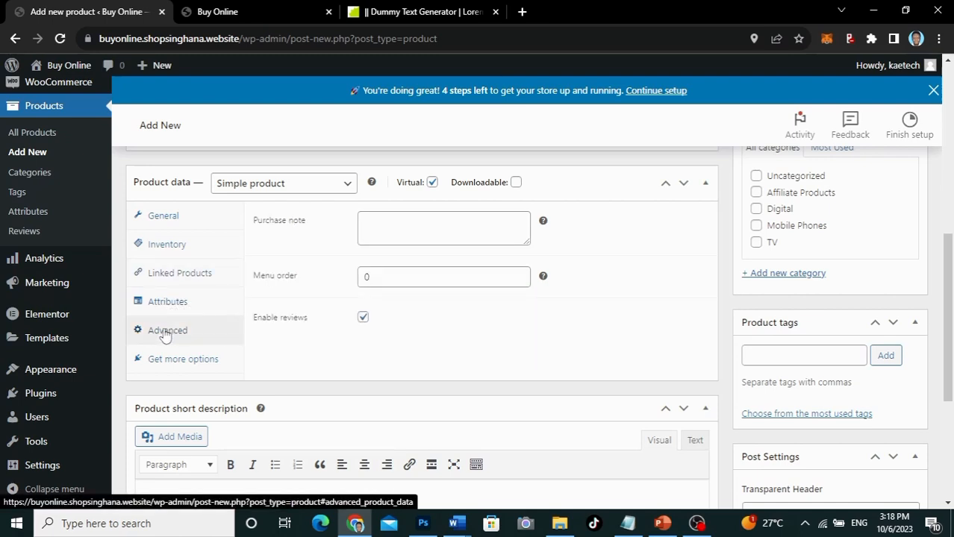
click(383, 230)
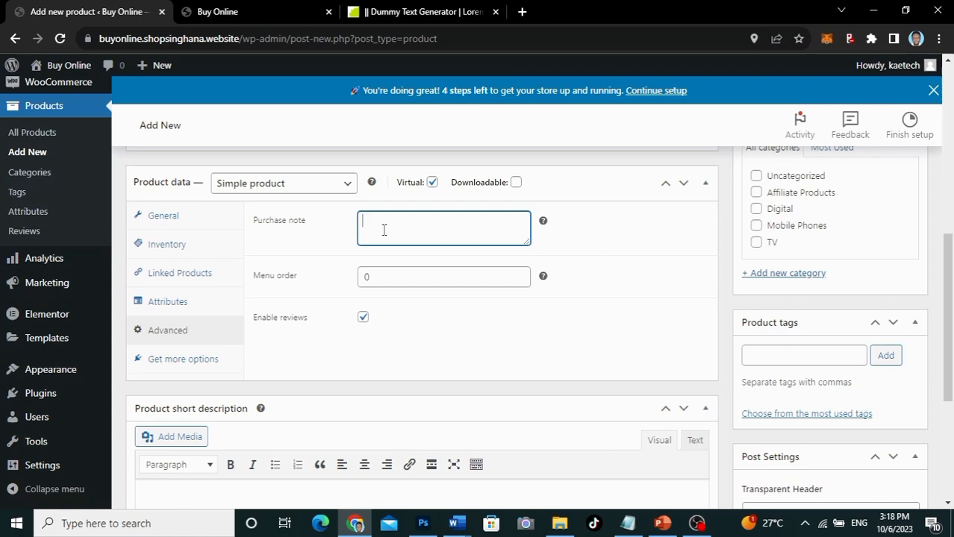
text(Send me your Order No. to book)
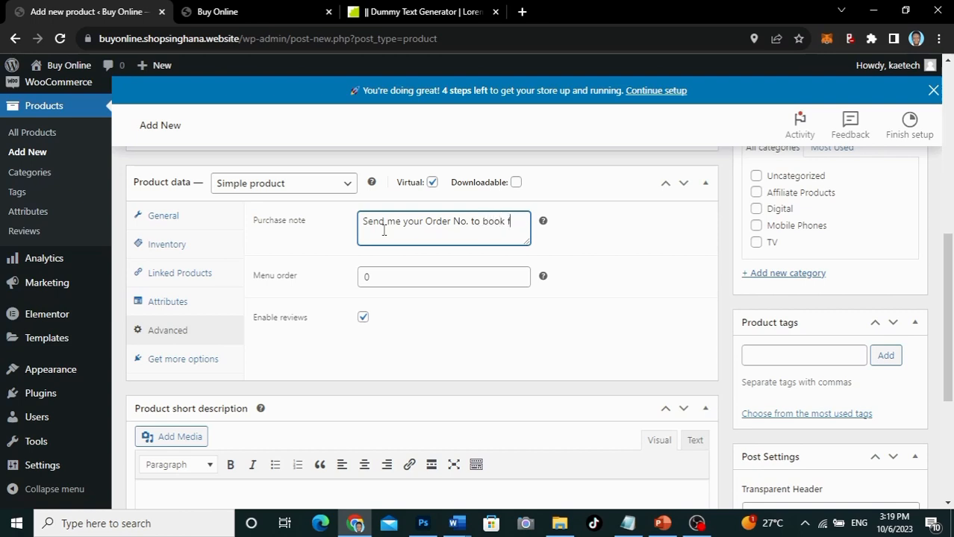
text(for the call)
text(on this numbe)
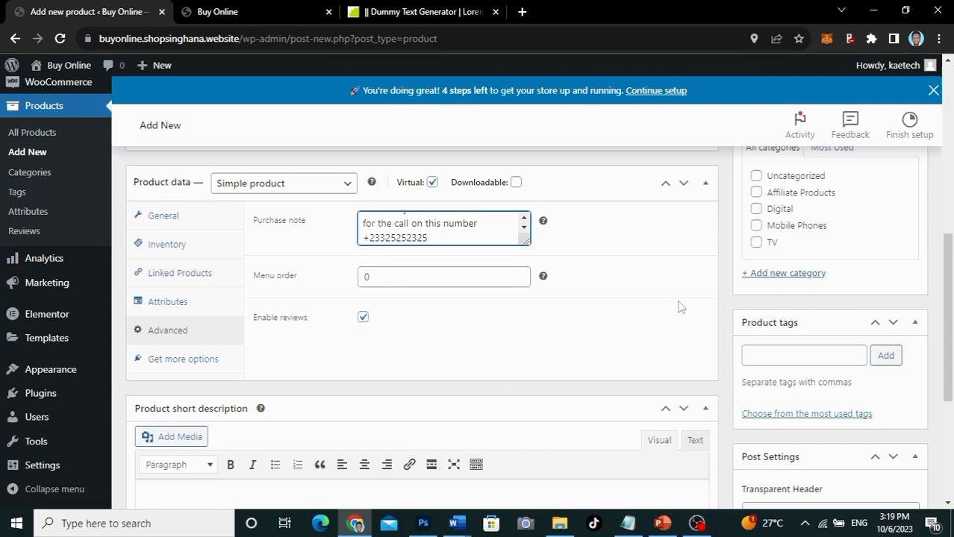
scroll(679, 306, down, 3)
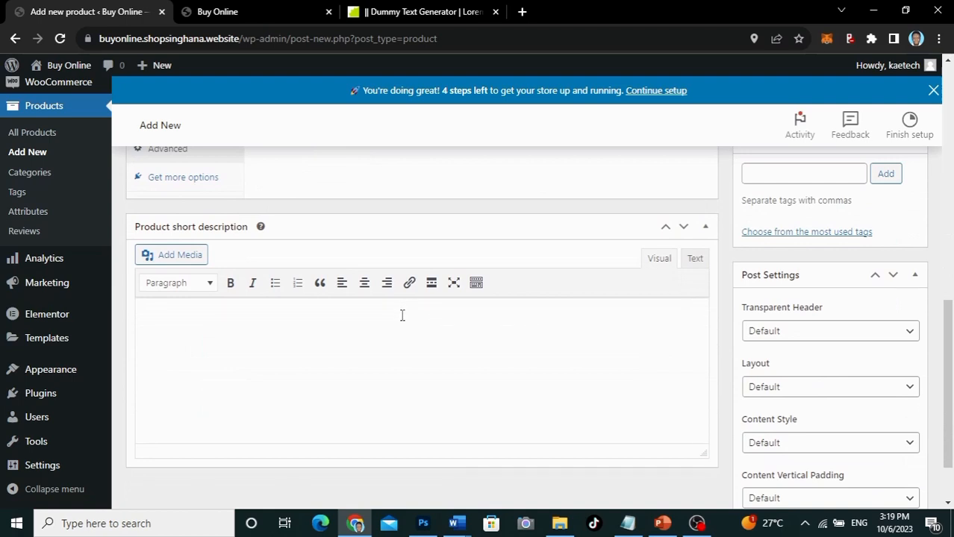
Step: Paste the lorem ipsum short description, then trim it to two lines
click(401, 315)
key(ctrl+v)
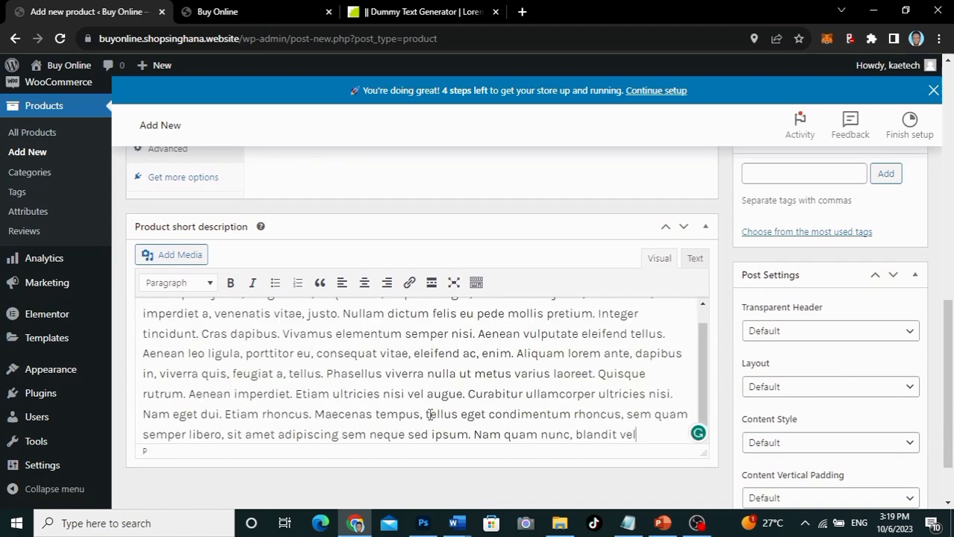
drag(430, 415, 119, 298)
mouse_move(101, 308)
key(BackSpace)
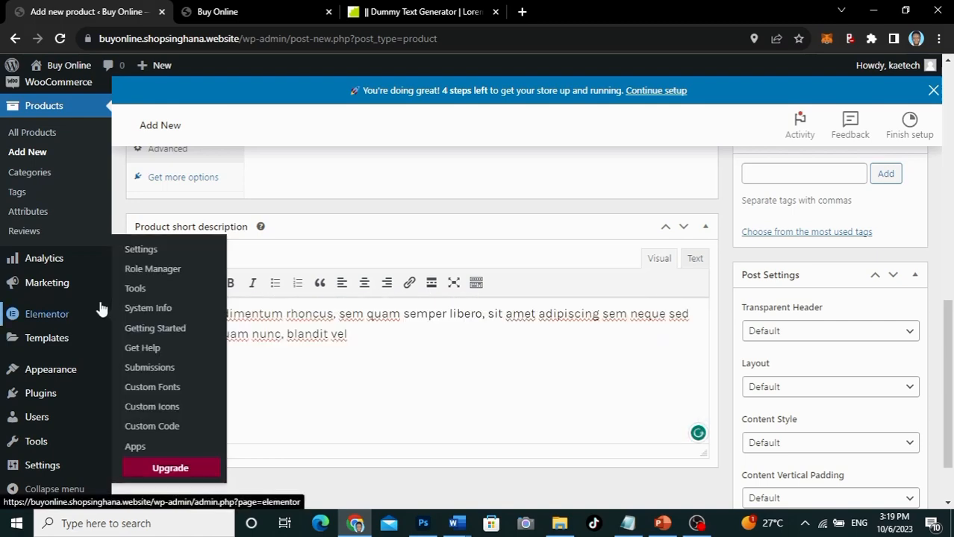
Step: Create a new product category named 'Virtual' and tick it for this product
scroll(513, 217, up, 8)
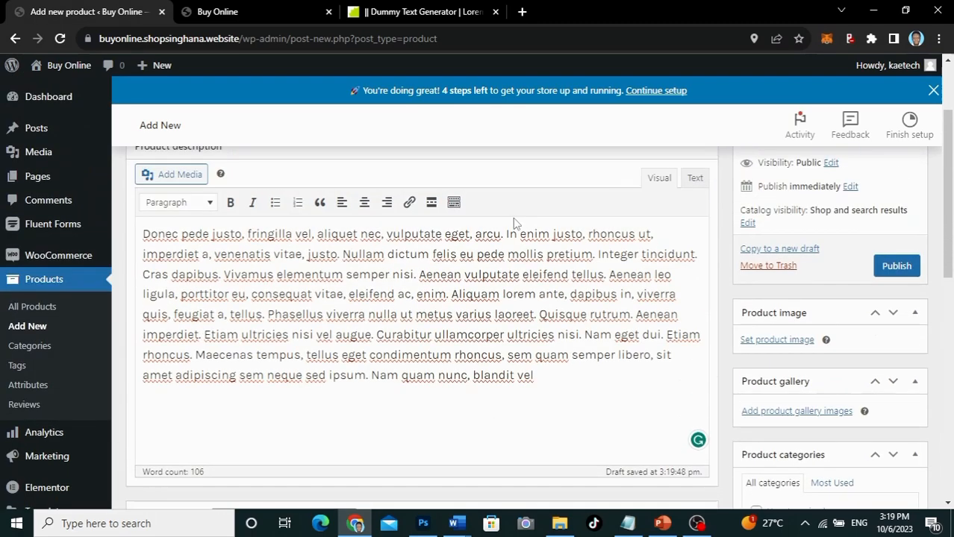
scroll(514, 222, up, 2)
scroll(513, 218, down, 10)
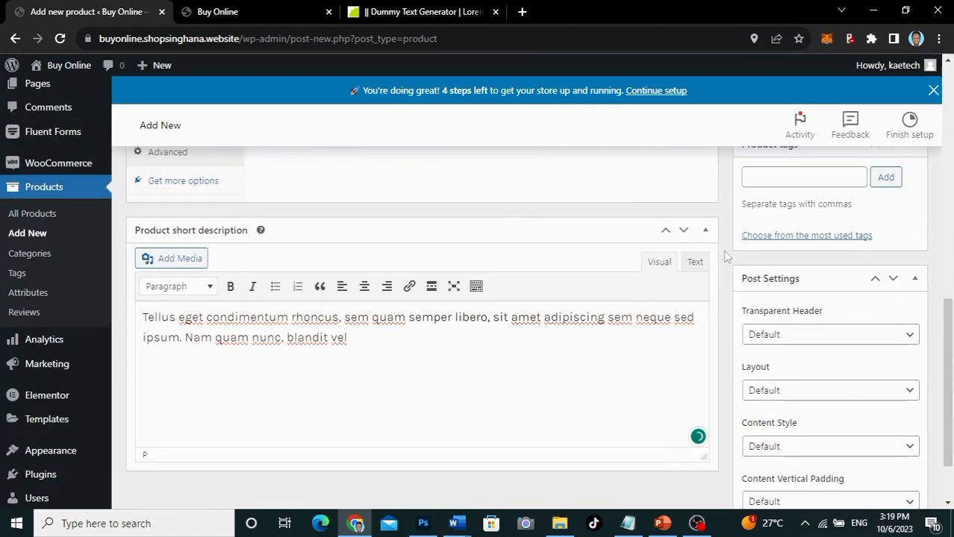
scroll(754, 261, up, 3)
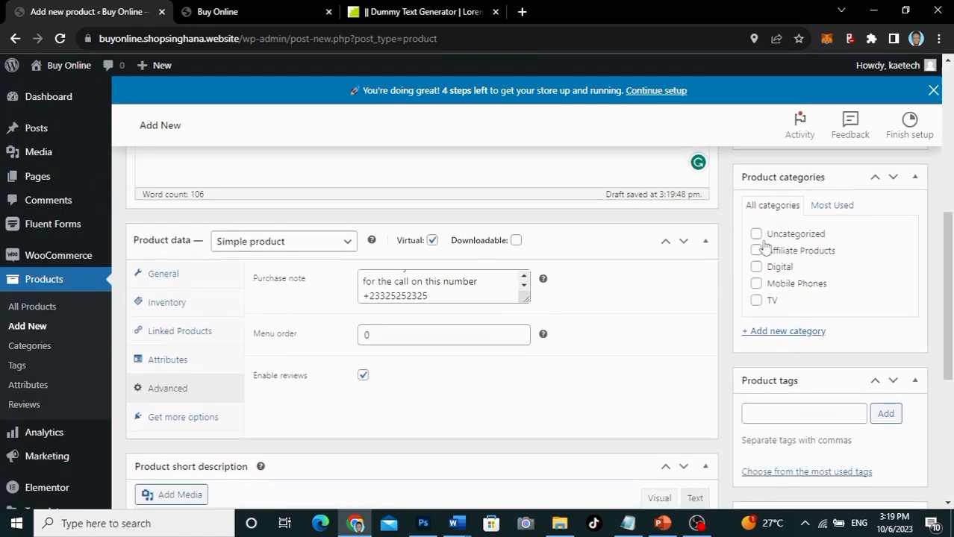
click(777, 335)
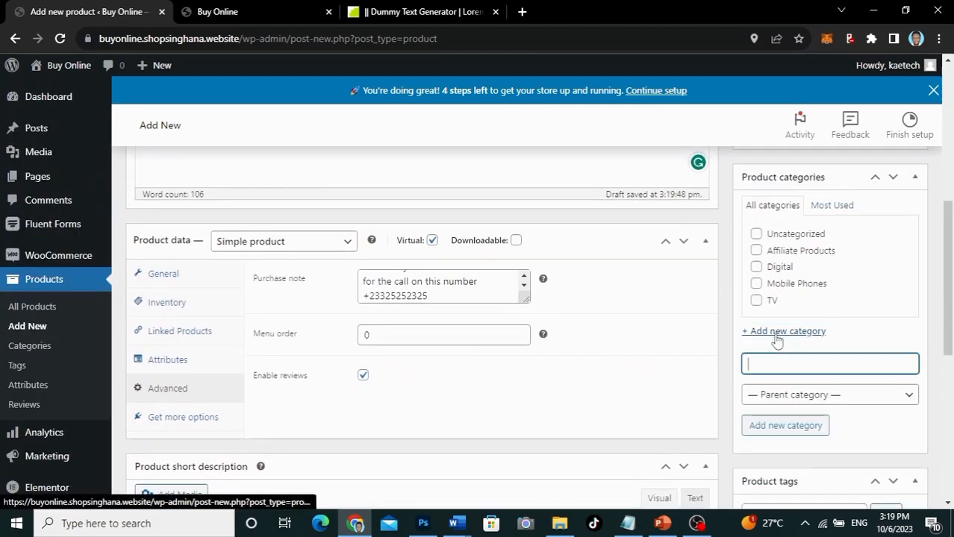
text(Virt)
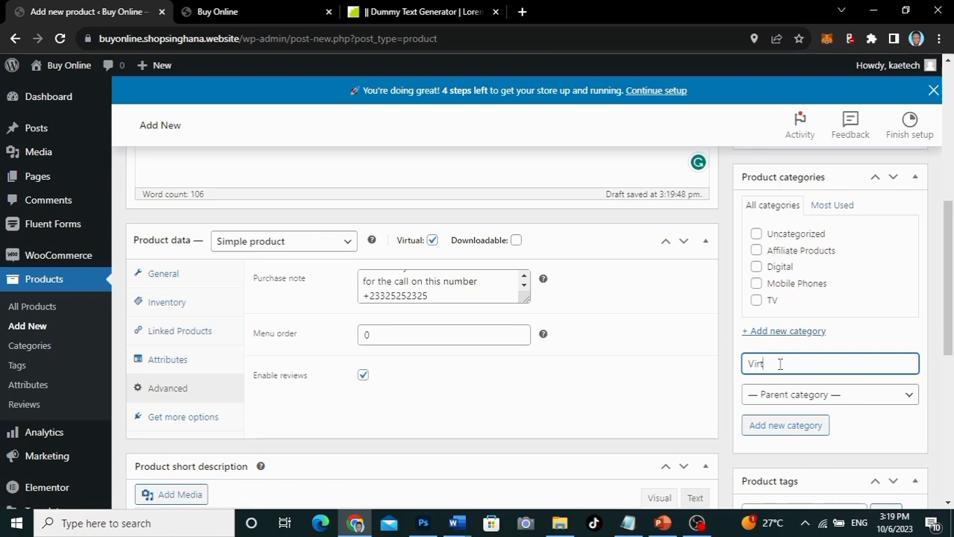
text(ual)
click(785, 426)
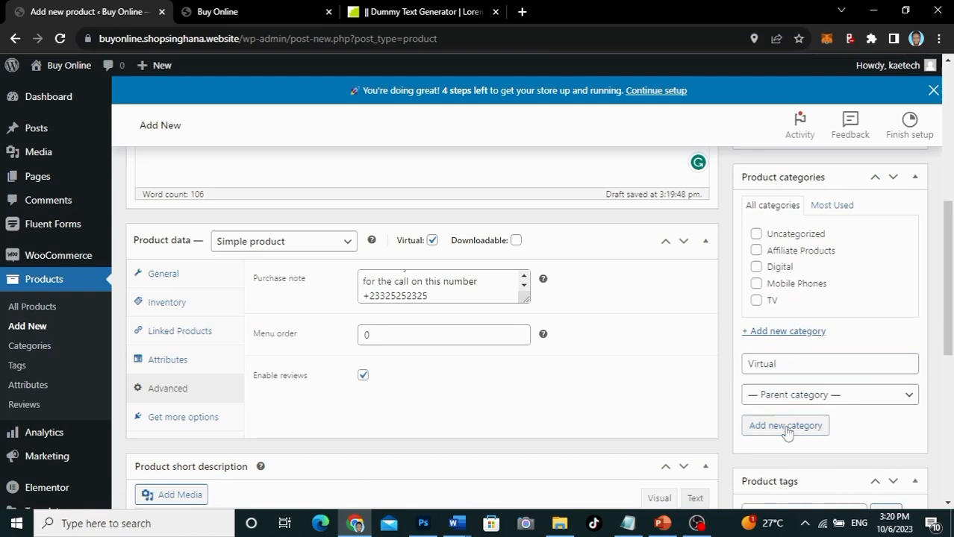
scroll(761, 310, up, 5)
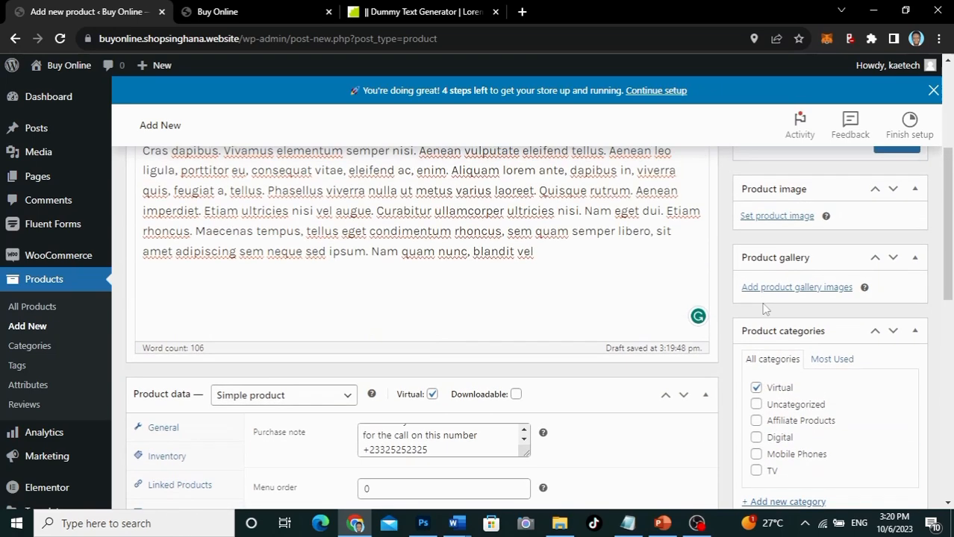
Step: Set the Media Library photo of the man in a beanie and glasses as the product image
click(777, 265)
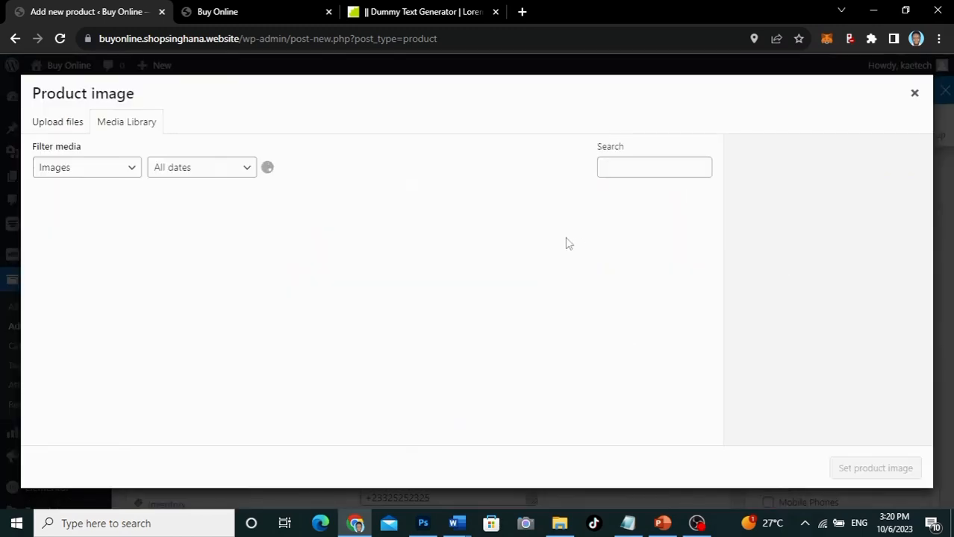
scroll(348, 255, down, 1)
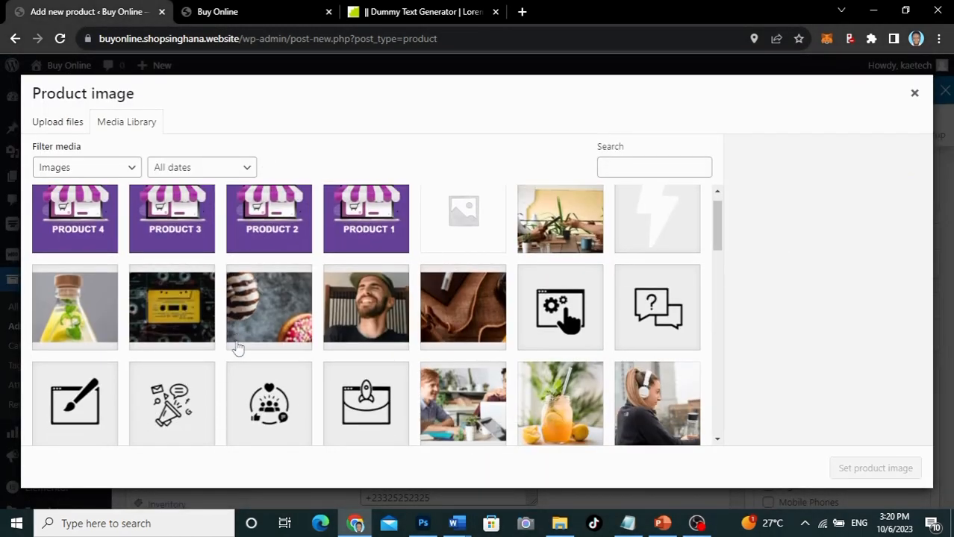
click(347, 253)
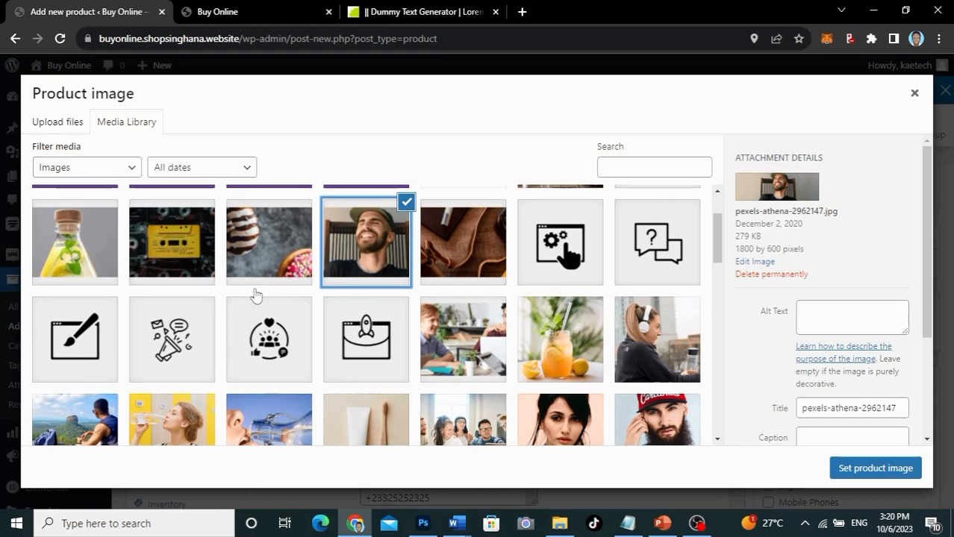
scroll(244, 329, down, 3)
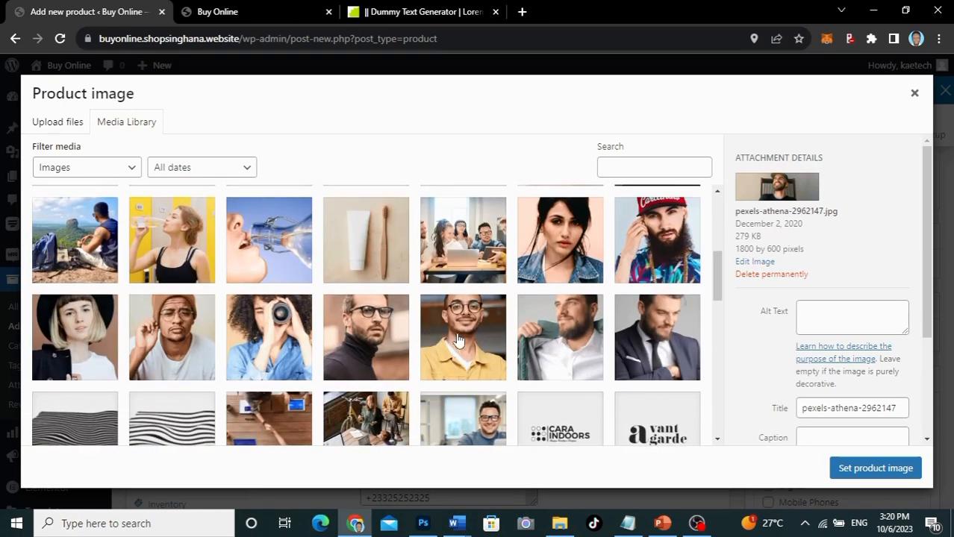
click(176, 341)
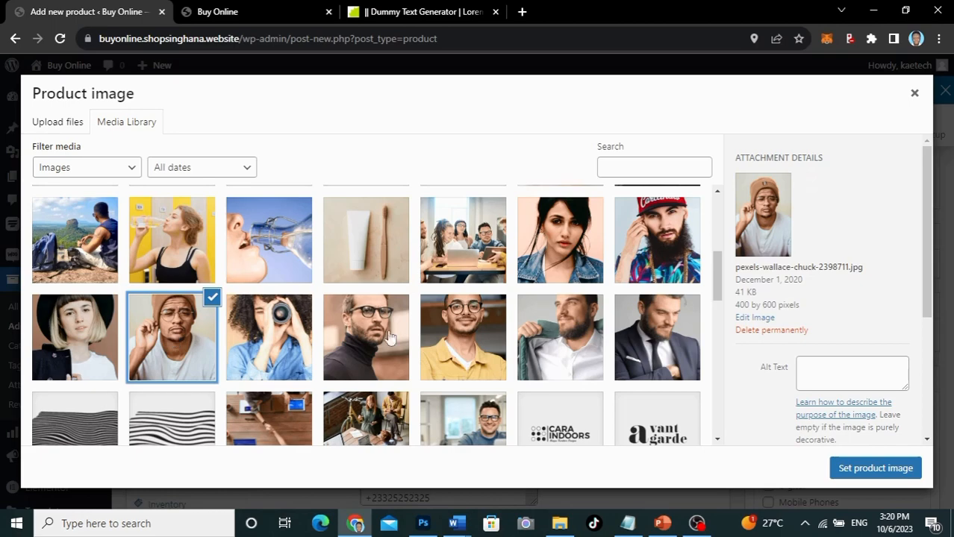
click(884, 475)
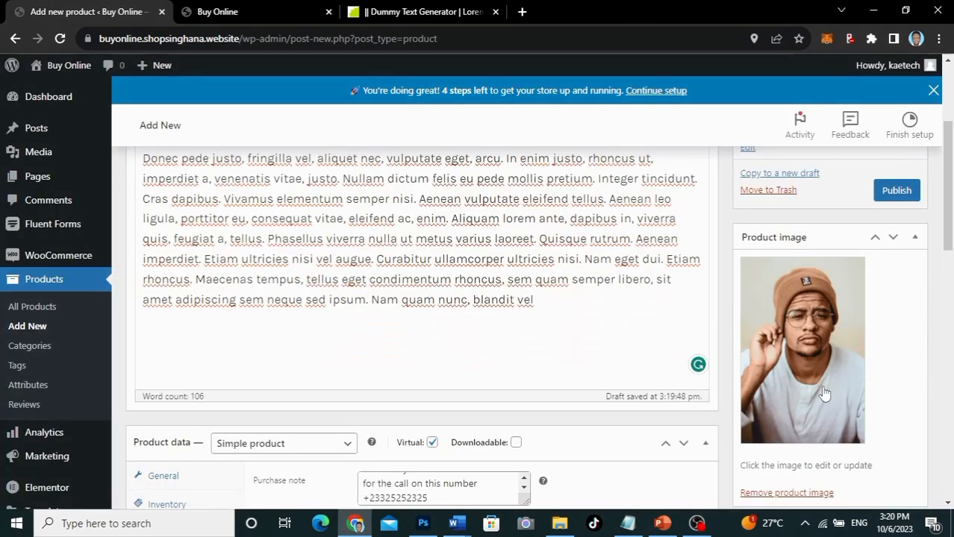
scroll(824, 393, down, 4)
scroll(824, 393, up, 4)
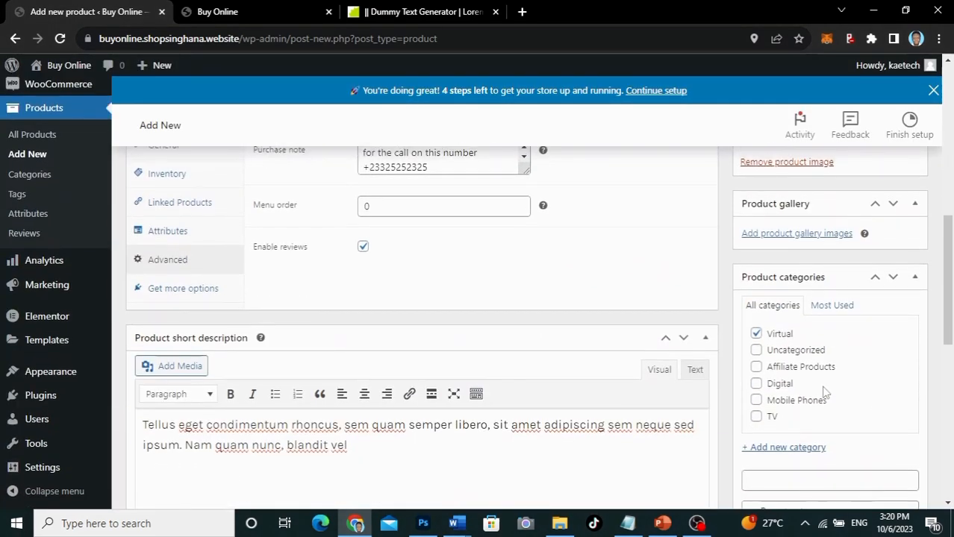
scroll(824, 393, up, 1)
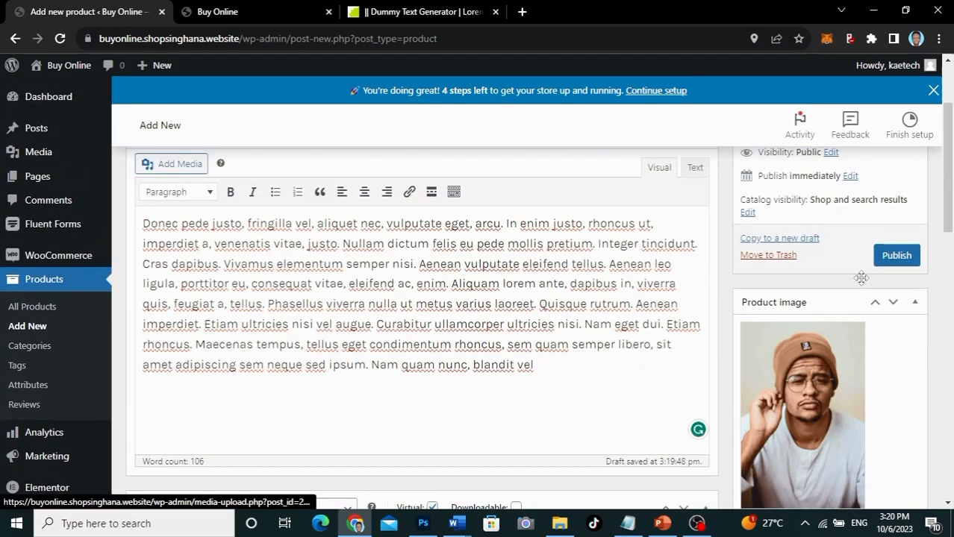
Step: Publish the product and view its storefront page in a new browser tab
click(896, 256)
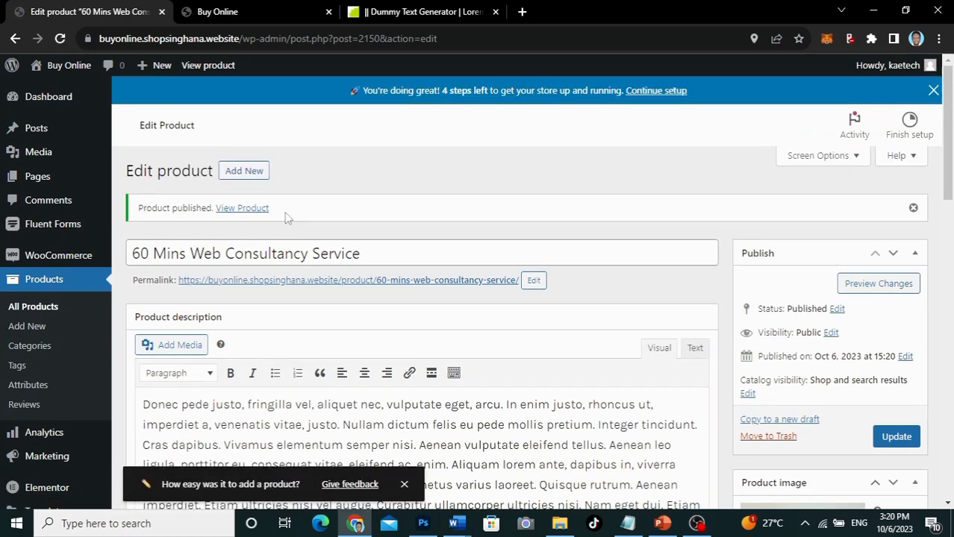
ctrl+click(259, 212)
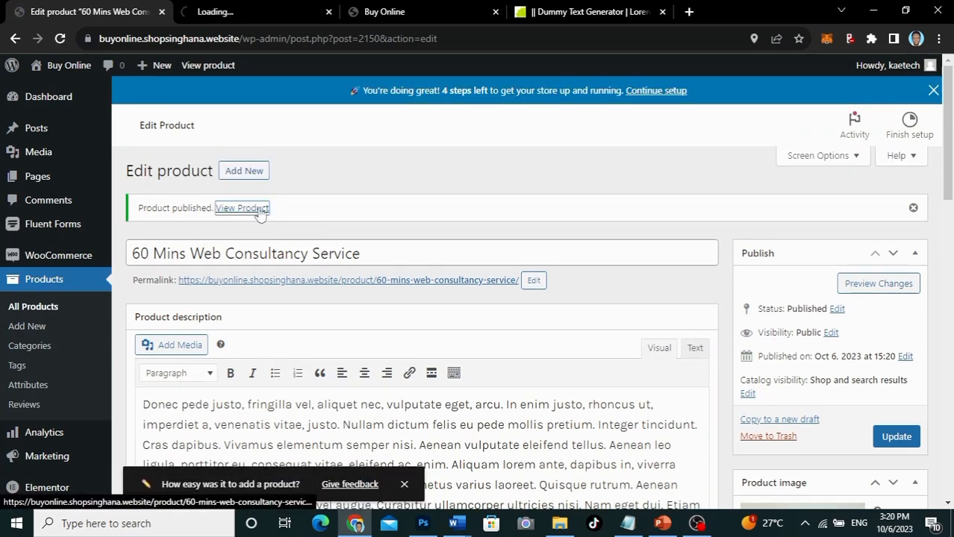
click(250, 11)
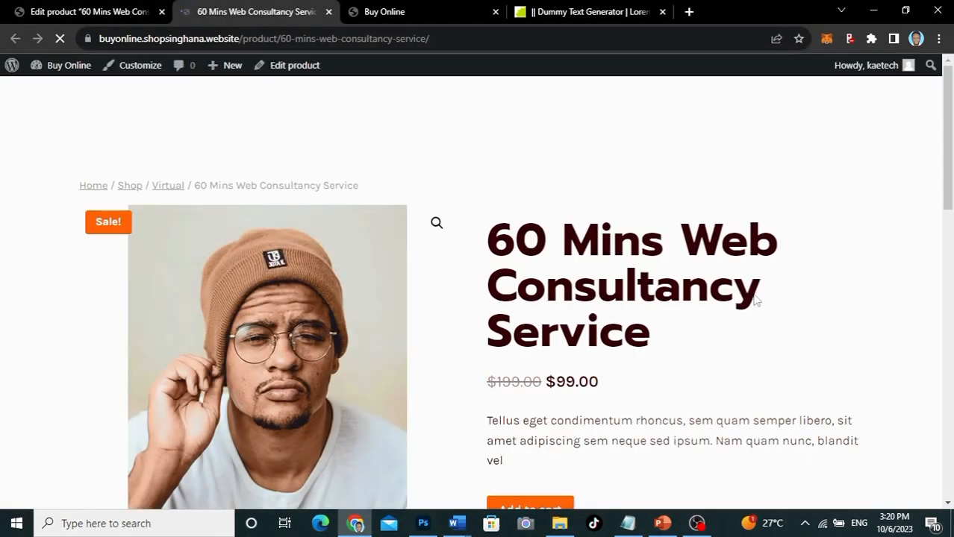
Step: Review the product page showing $199.00 struck through, $99.00 and category Virtual
scroll(780, 392, down, 2)
scroll(779, 392, down, 1)
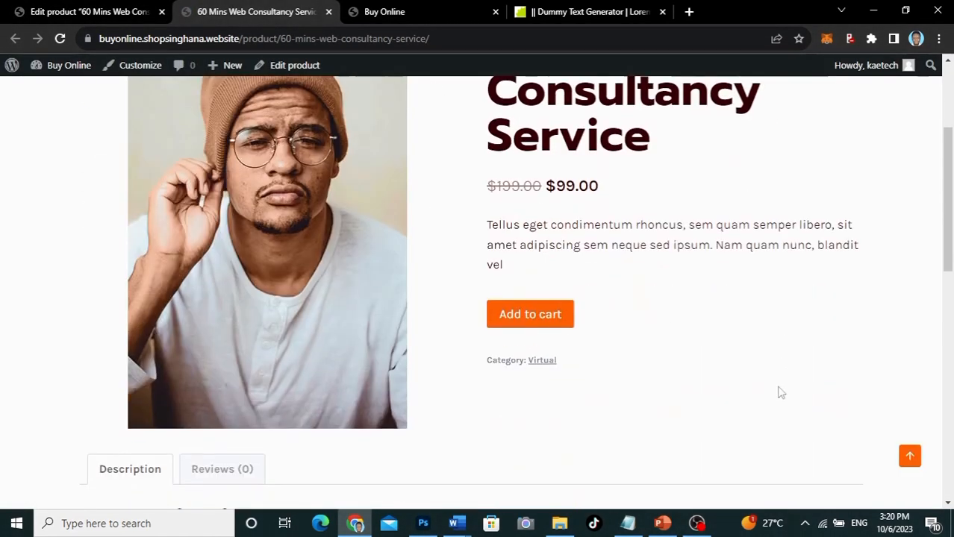
scroll(779, 390, up, 2)
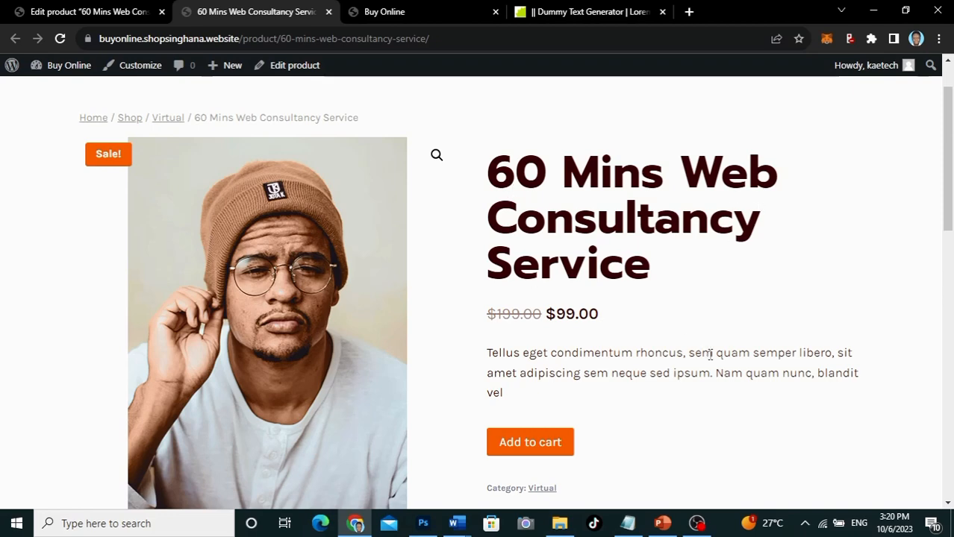
scroll(710, 355, down, 2)
scroll(710, 354, up, 2)
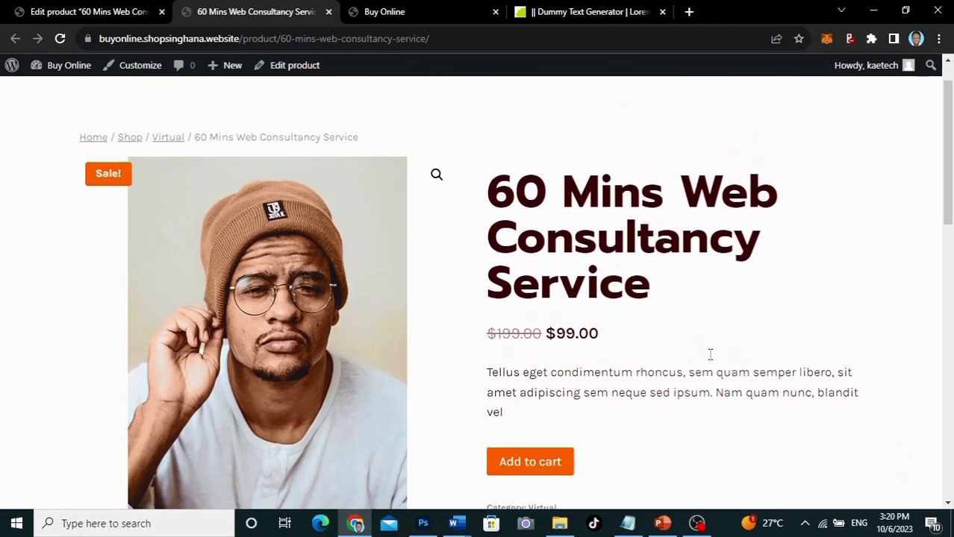
scroll(710, 354, down, 1)
scroll(710, 354, down, 3)
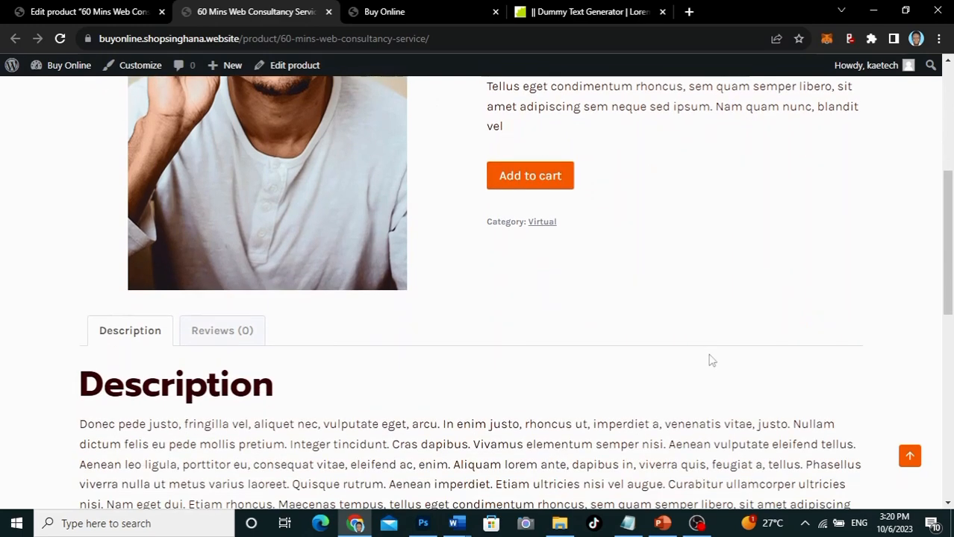
scroll(711, 352, down, 1)
scroll(710, 357, down, 1)
scroll(710, 355, up, 4)
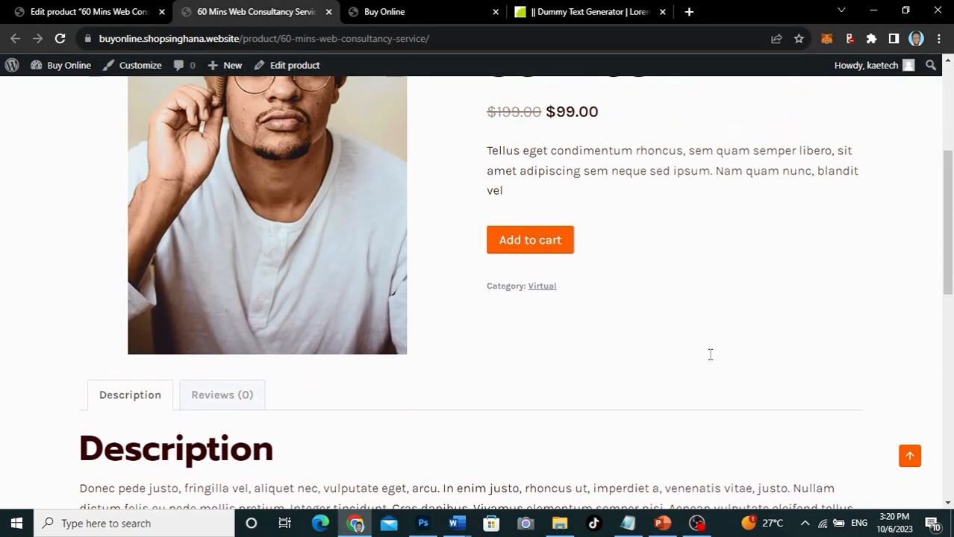
click(549, 342)
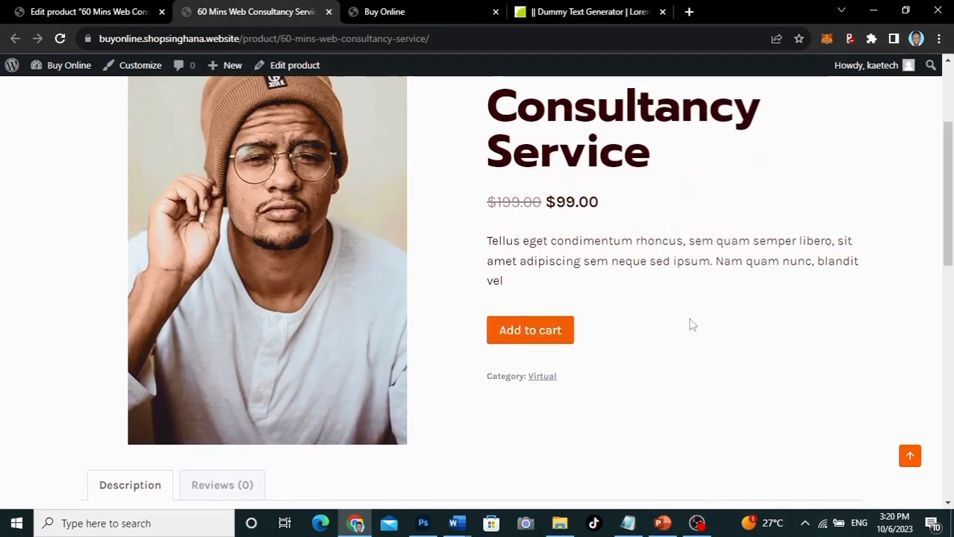